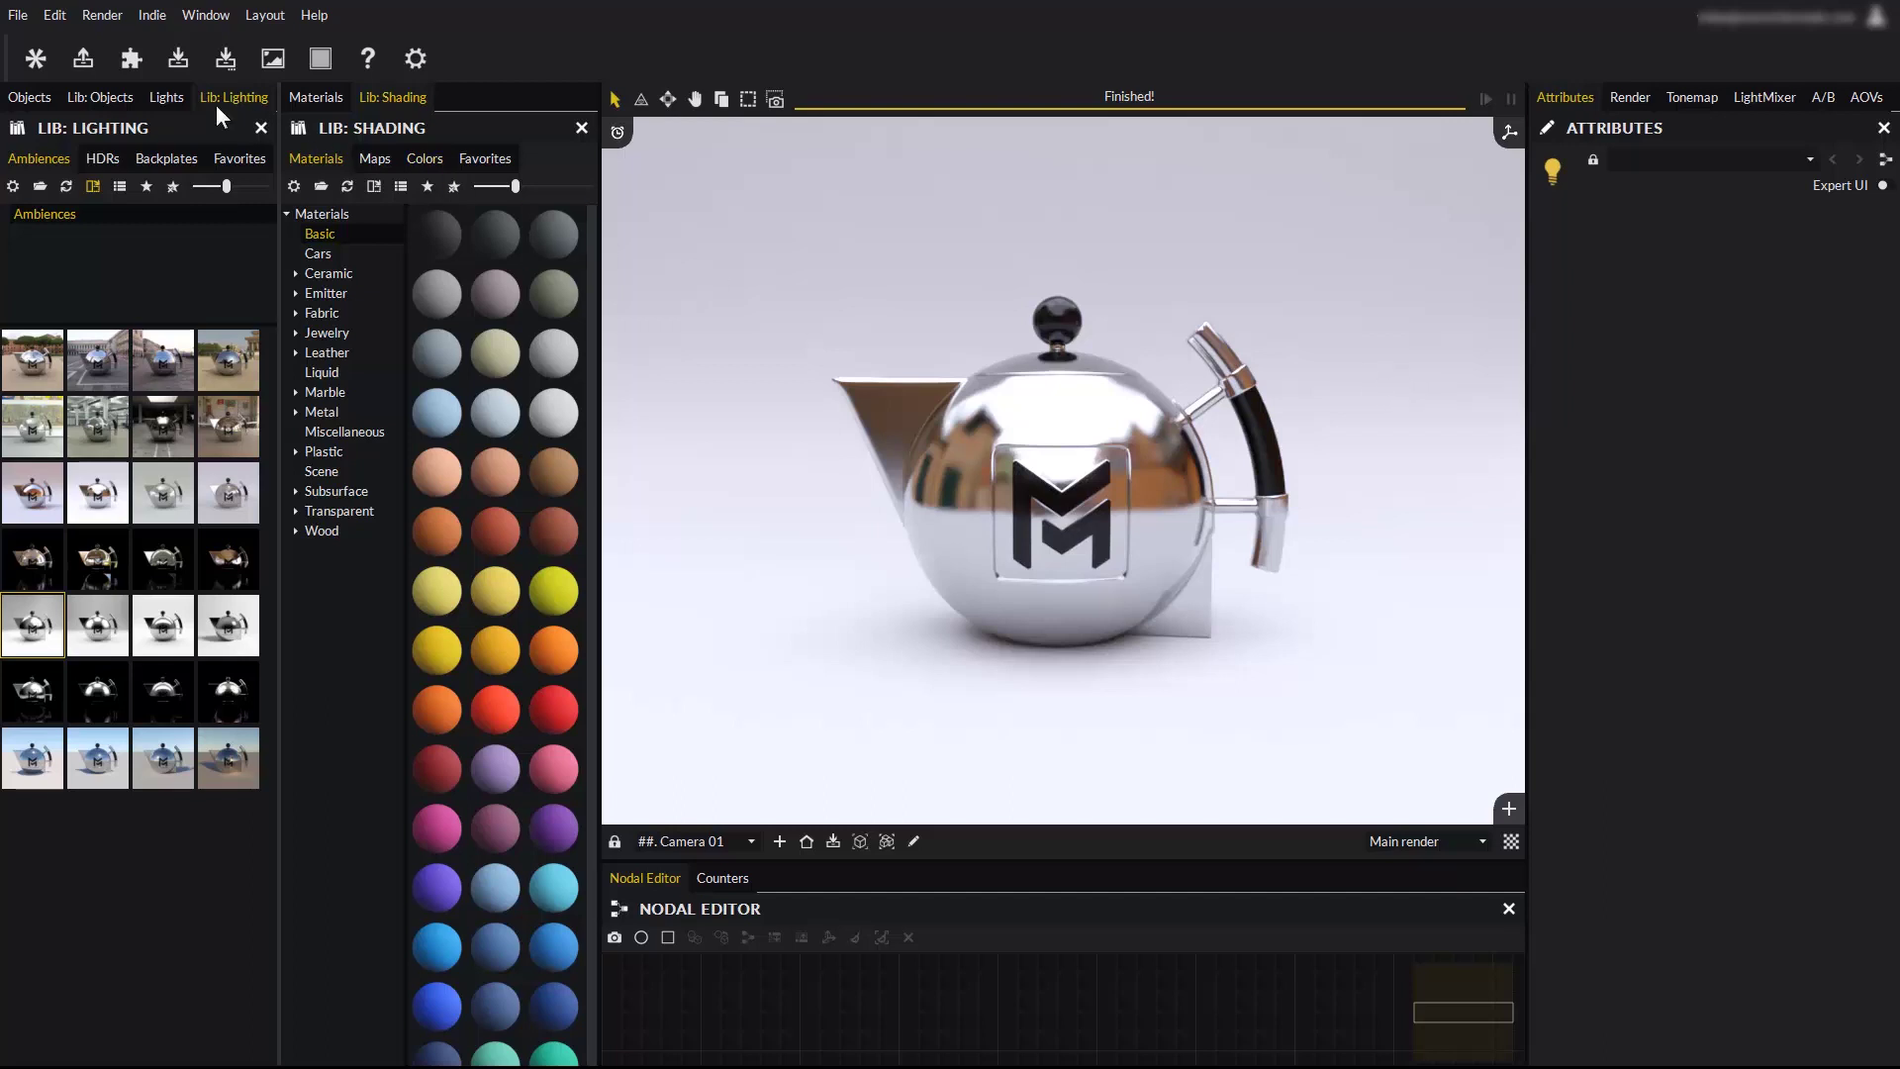
Browse the scene's lights list and the ambience, HDR environment and backplate libraries.
{"action": "left_click", "coordinate": [173, 96]}
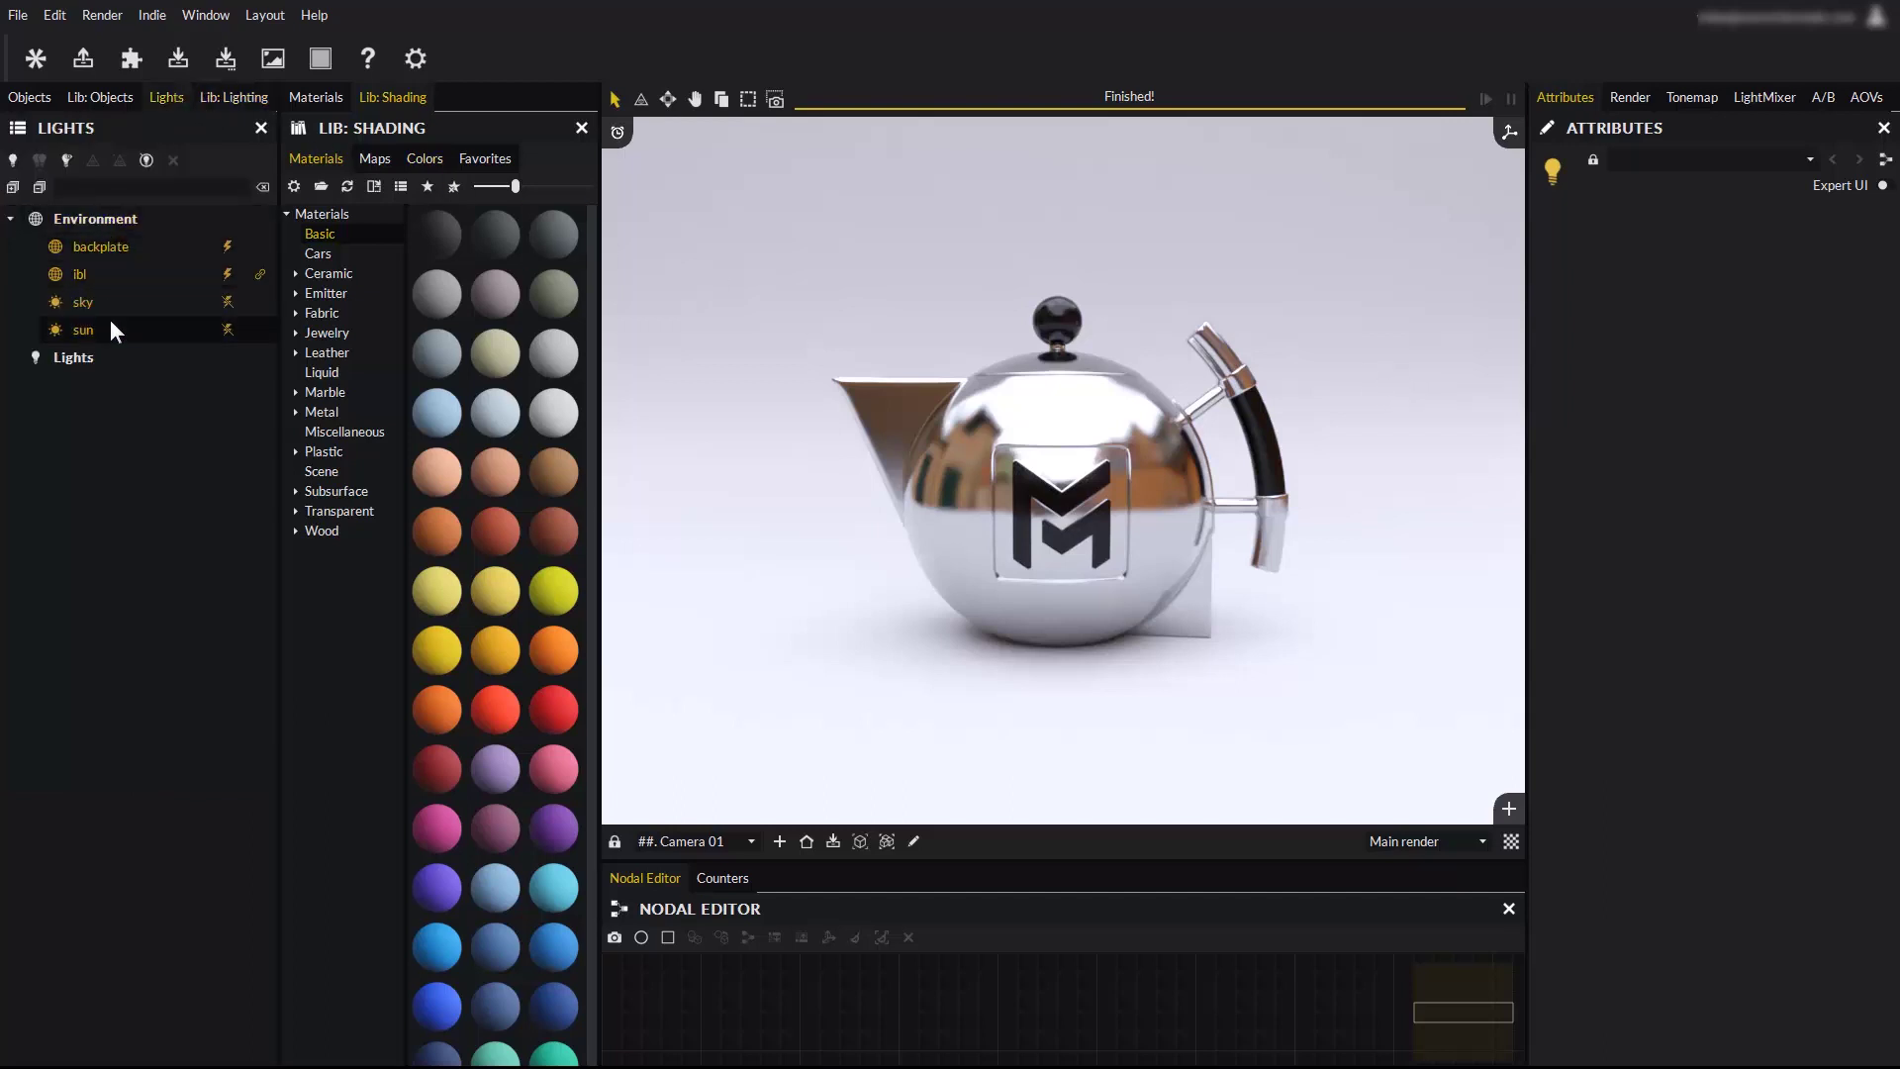
{"action": "left_click", "coordinate": [210, 99]}
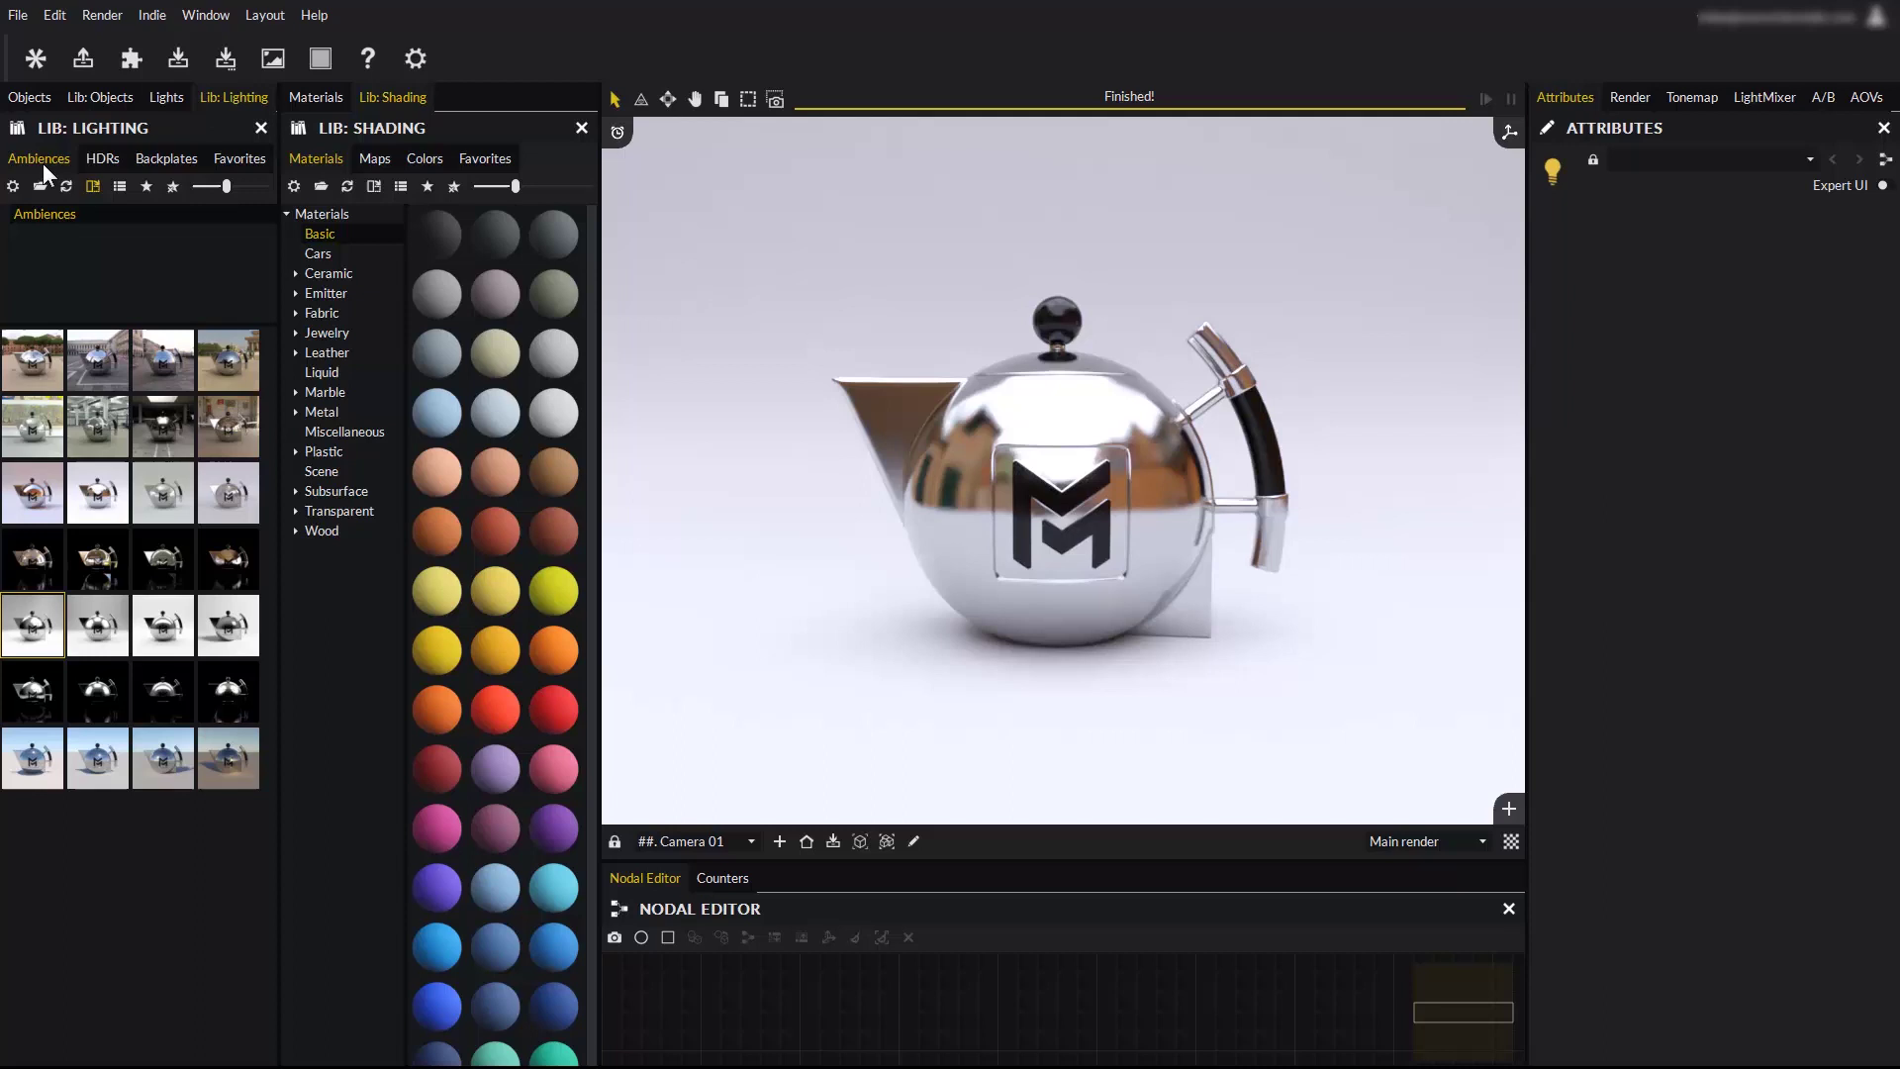
{"action": "left_click", "coordinate": [95, 154]}
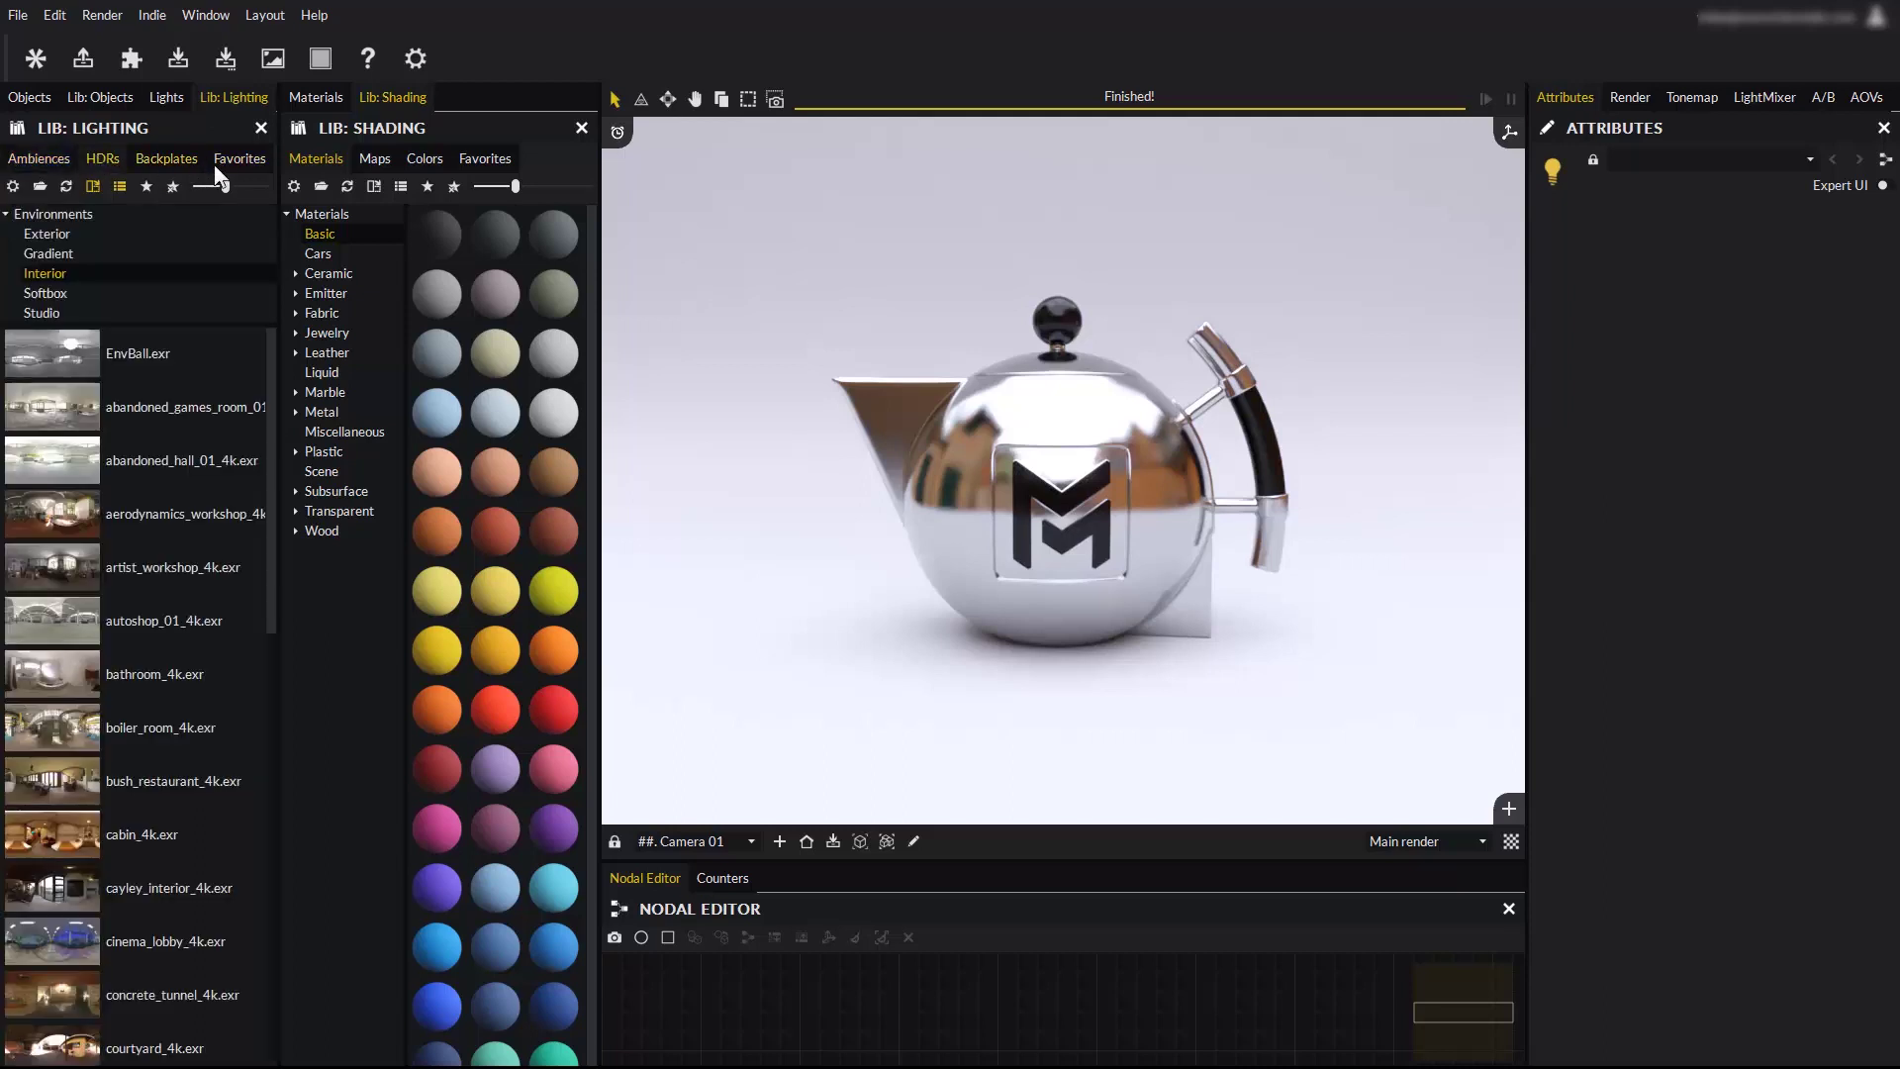
{"action": "left_click", "coordinate": [163, 159]}
{"action": "left_click", "coordinate": [57, 158]}
{"action": "left_click", "coordinate": [167, 98]}
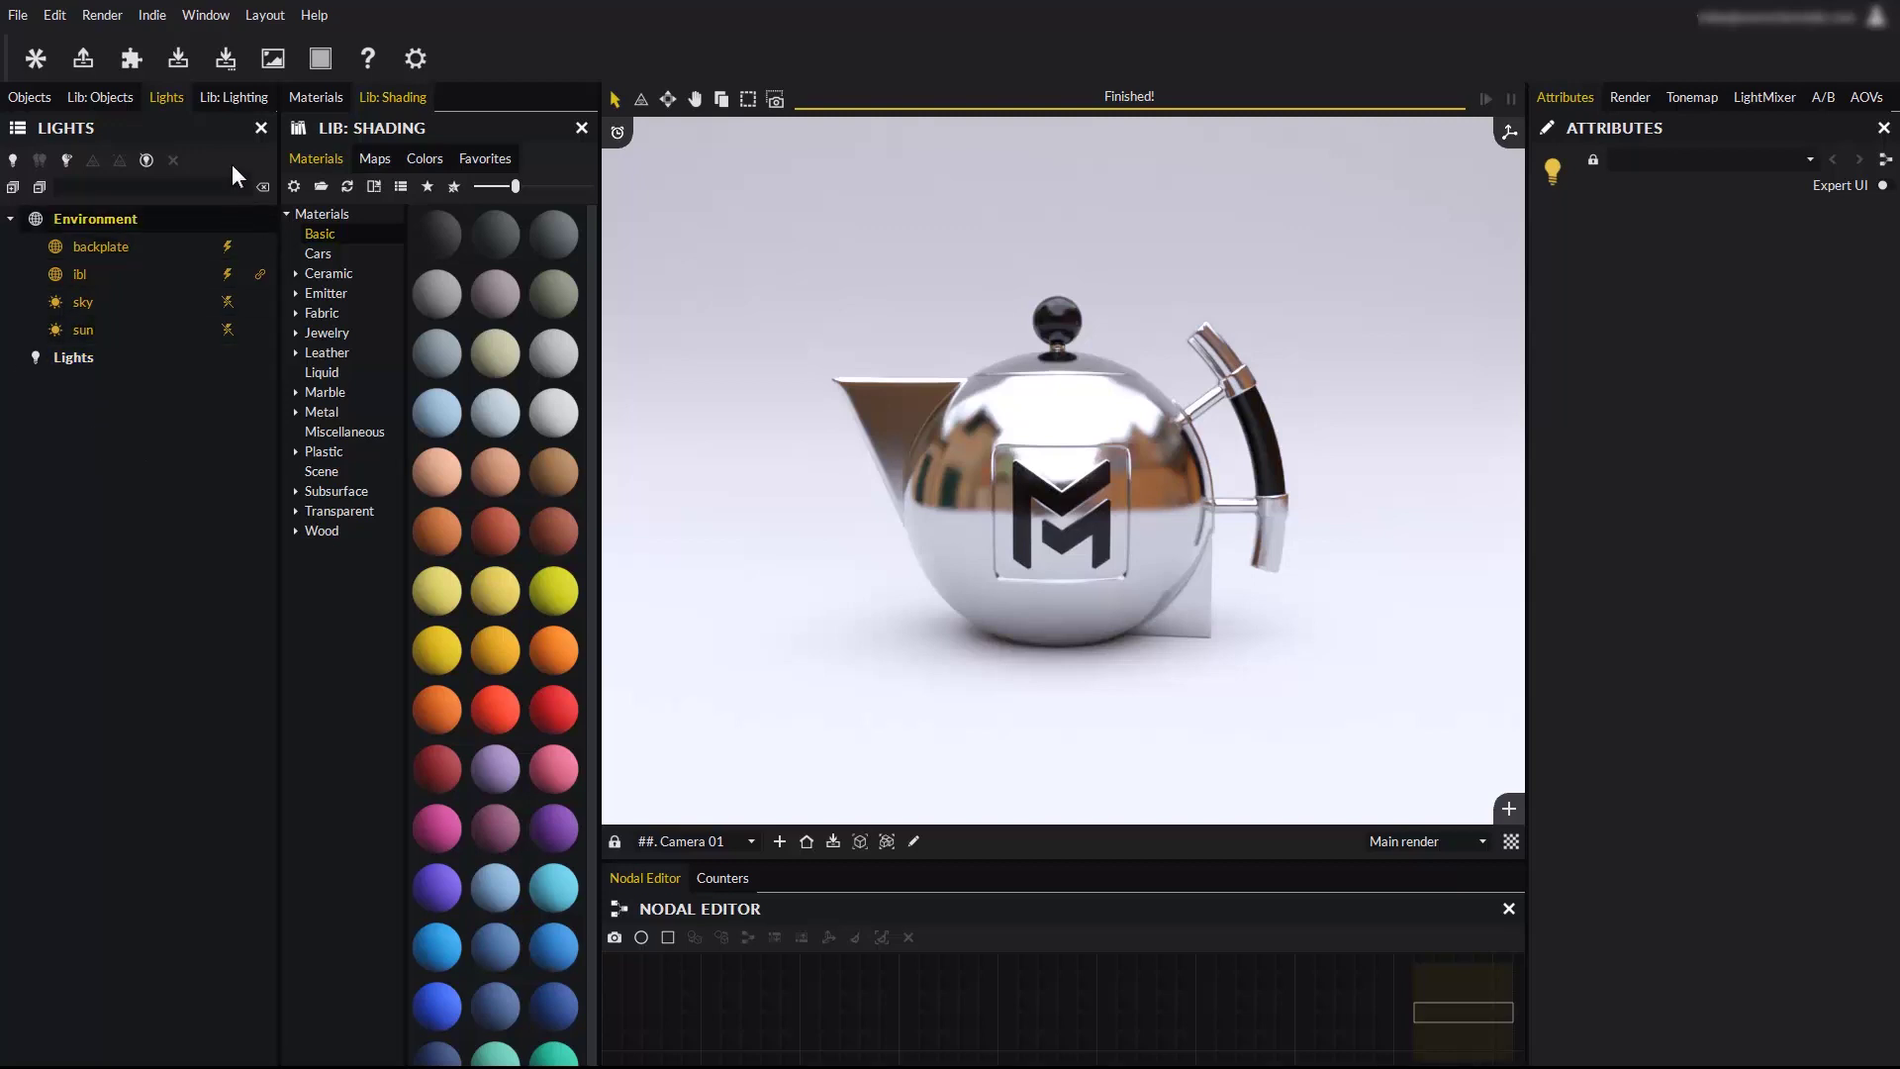
{"action": "left_click", "coordinate": [234, 98]}
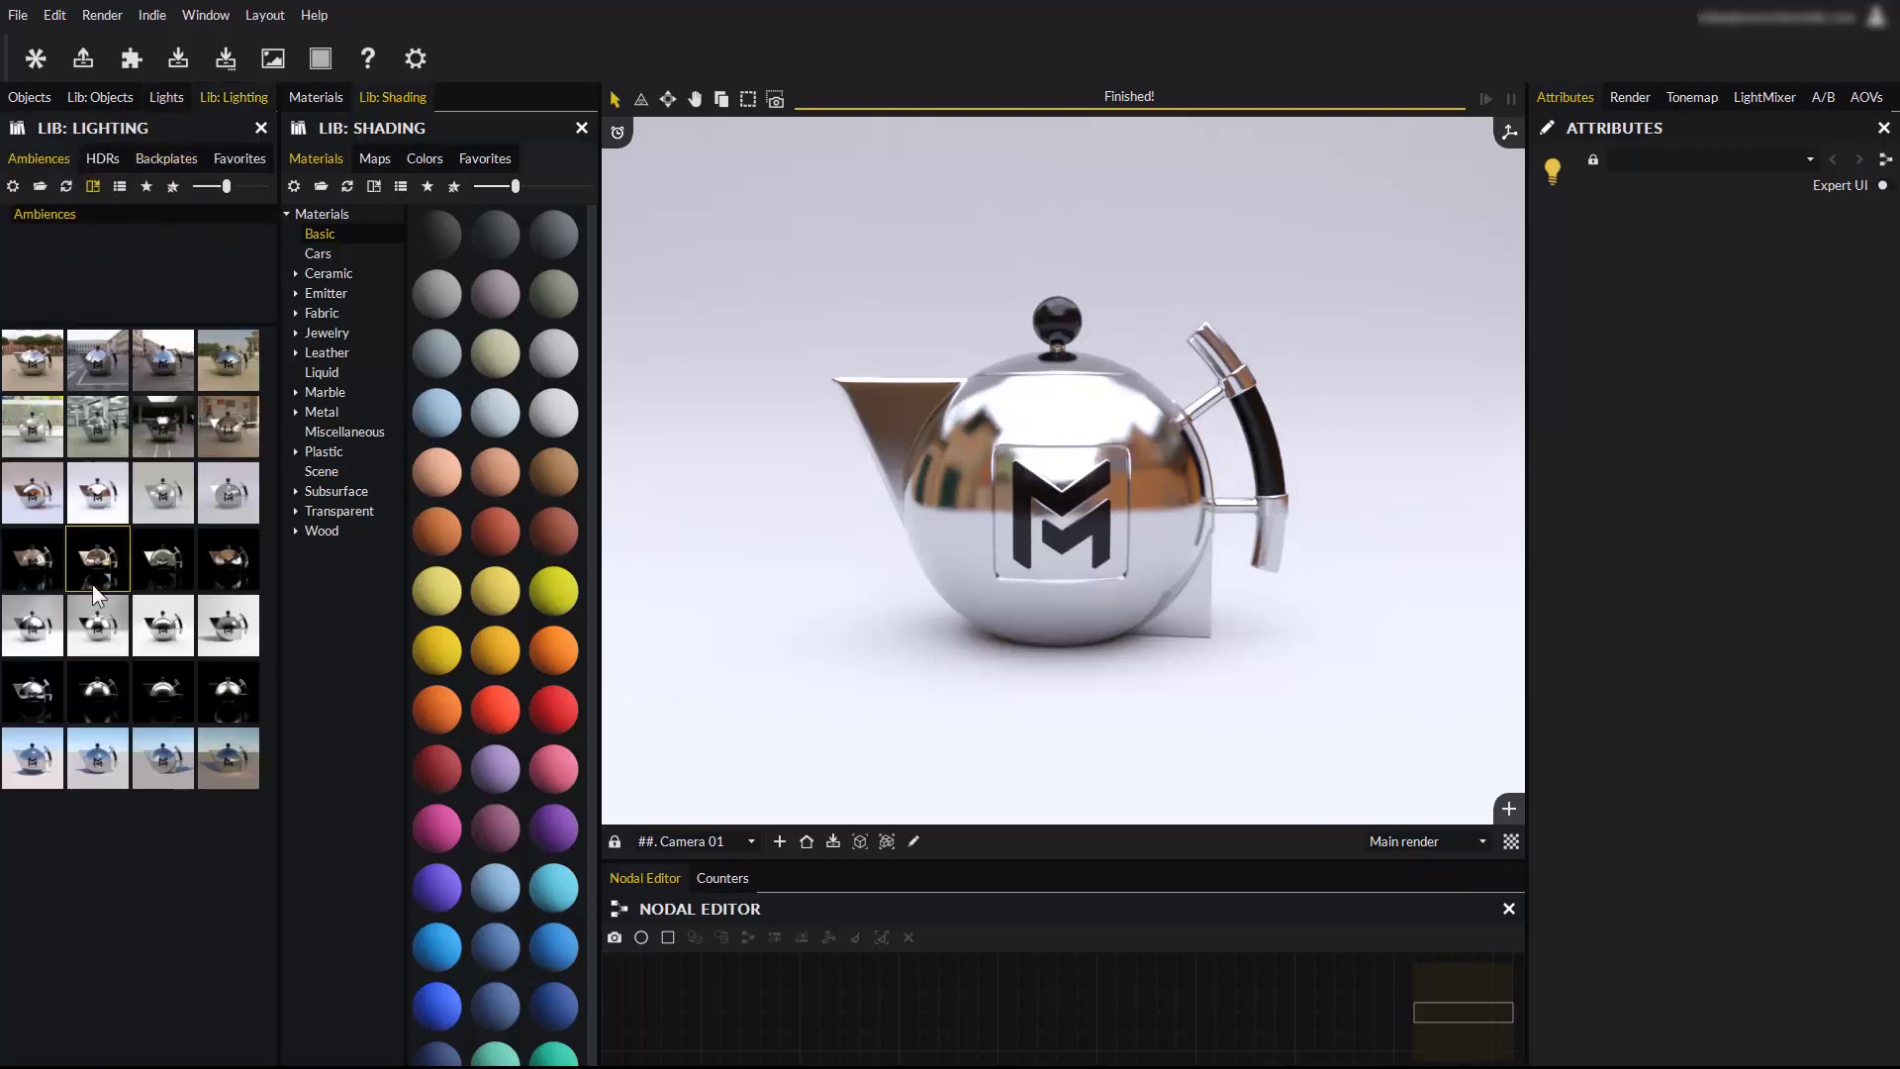
Apply the fifth-row ambience preset and lower Light 001's intensity from 80 to 32.793.
{"action": "left_click_drag", "start_coordinate": [39, 639], "coordinate": [1023, 593]}
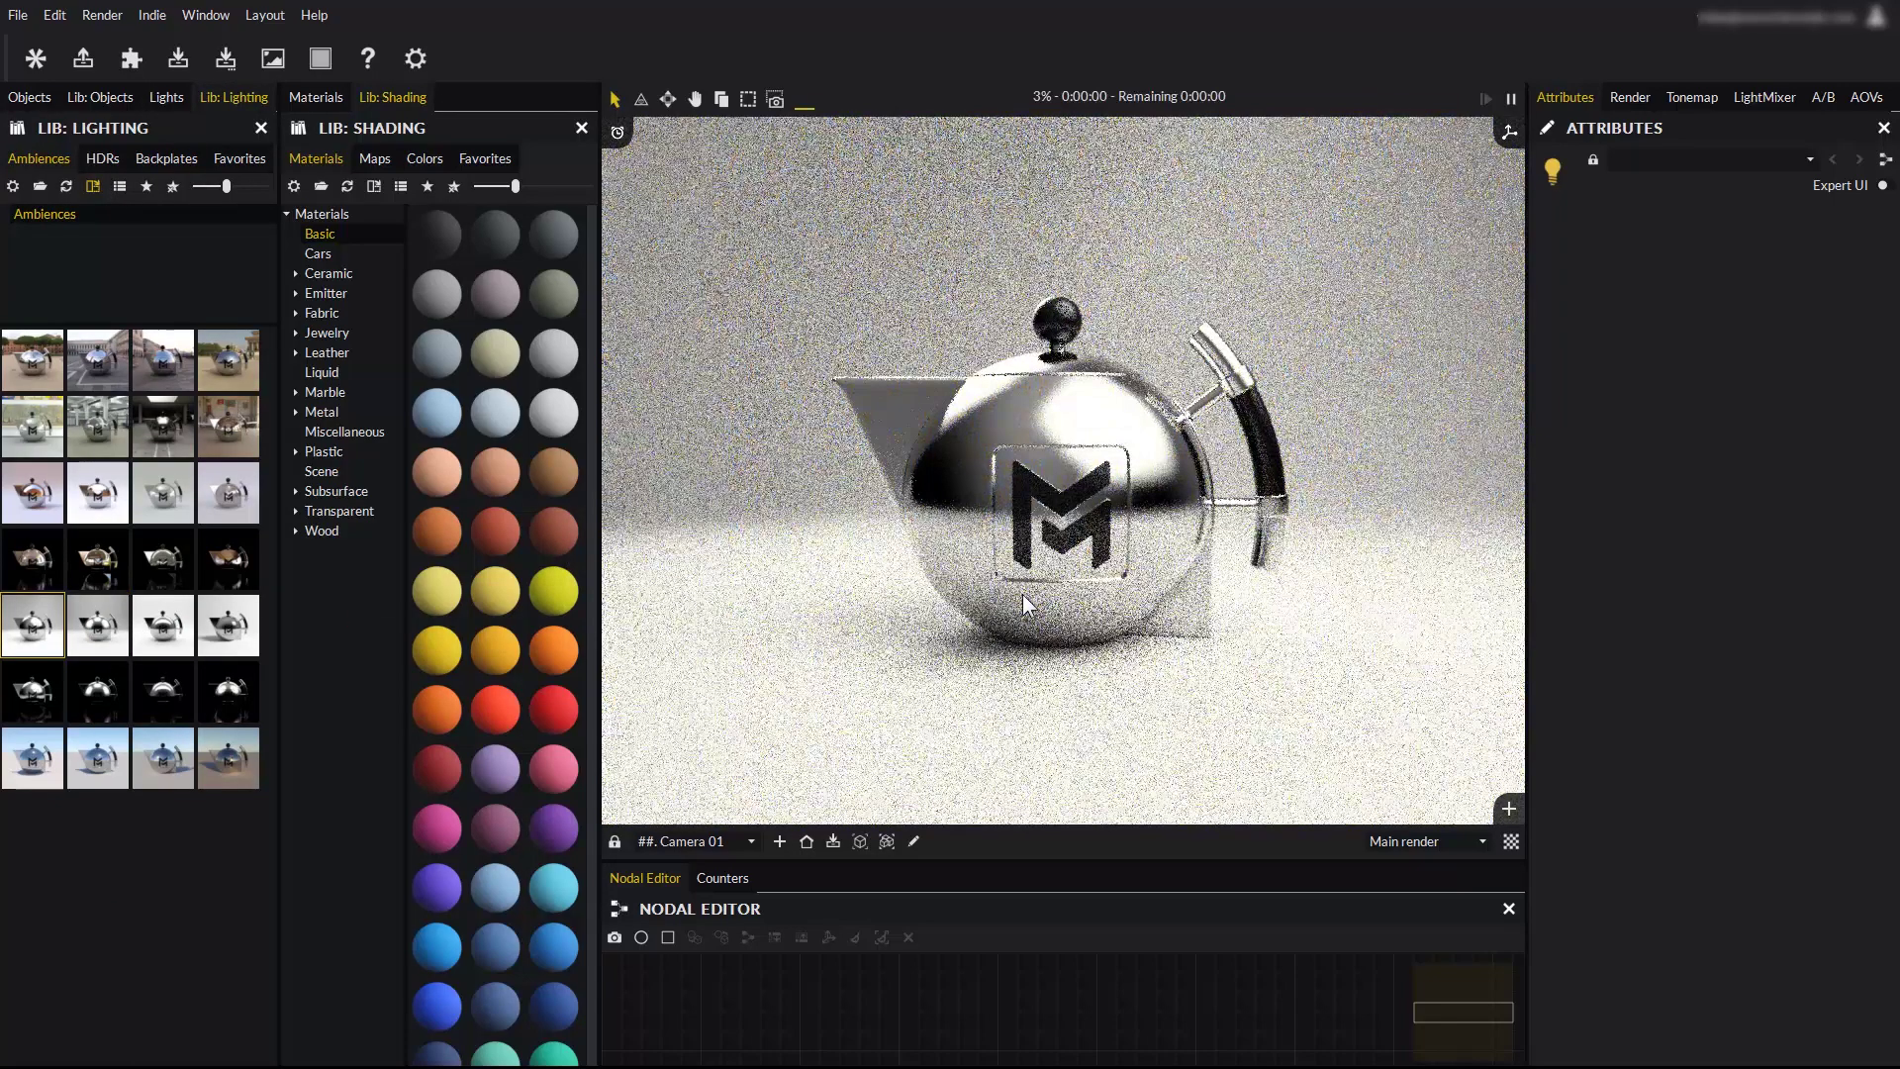
{"action": "left_click", "coordinate": [169, 95]}
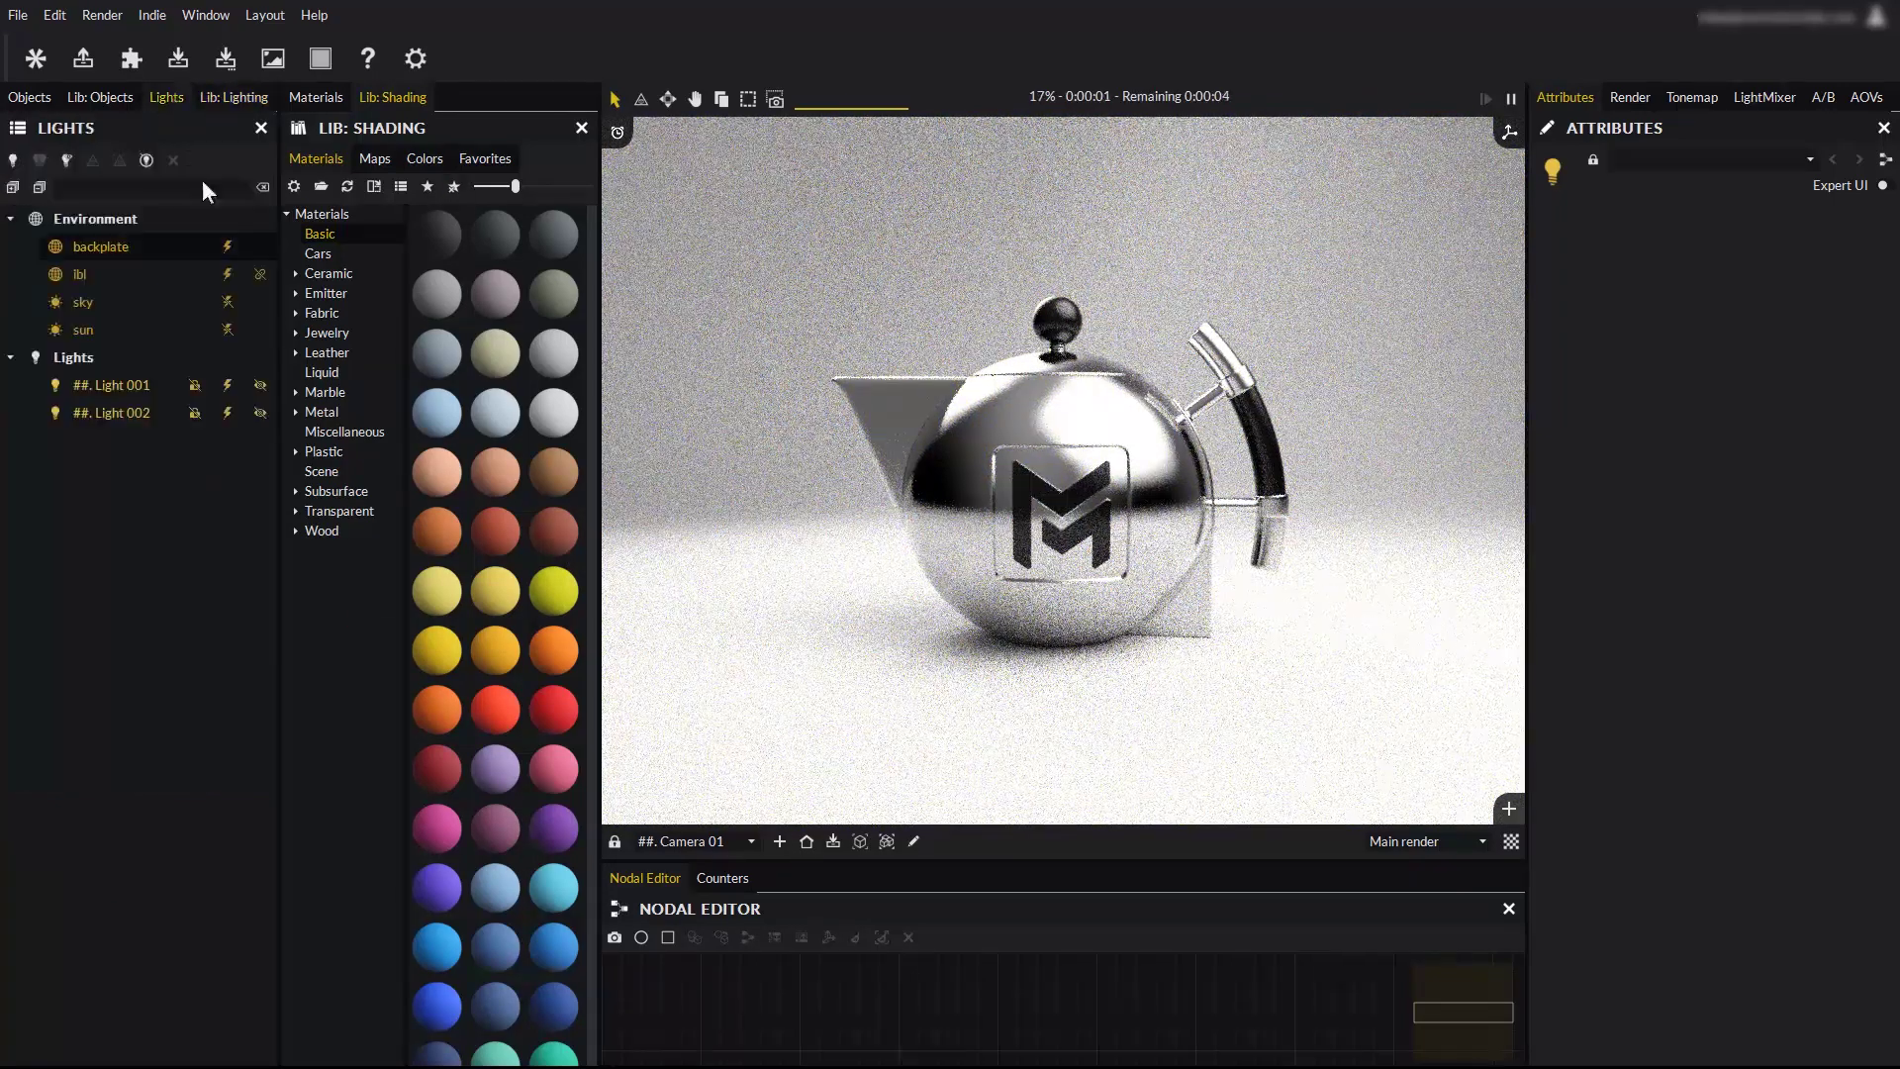
{"action": "left_click", "coordinate": [115, 395]}
{"action": "left_click", "coordinate": [113, 412]}
{"action": "left_click", "coordinate": [116, 382]}
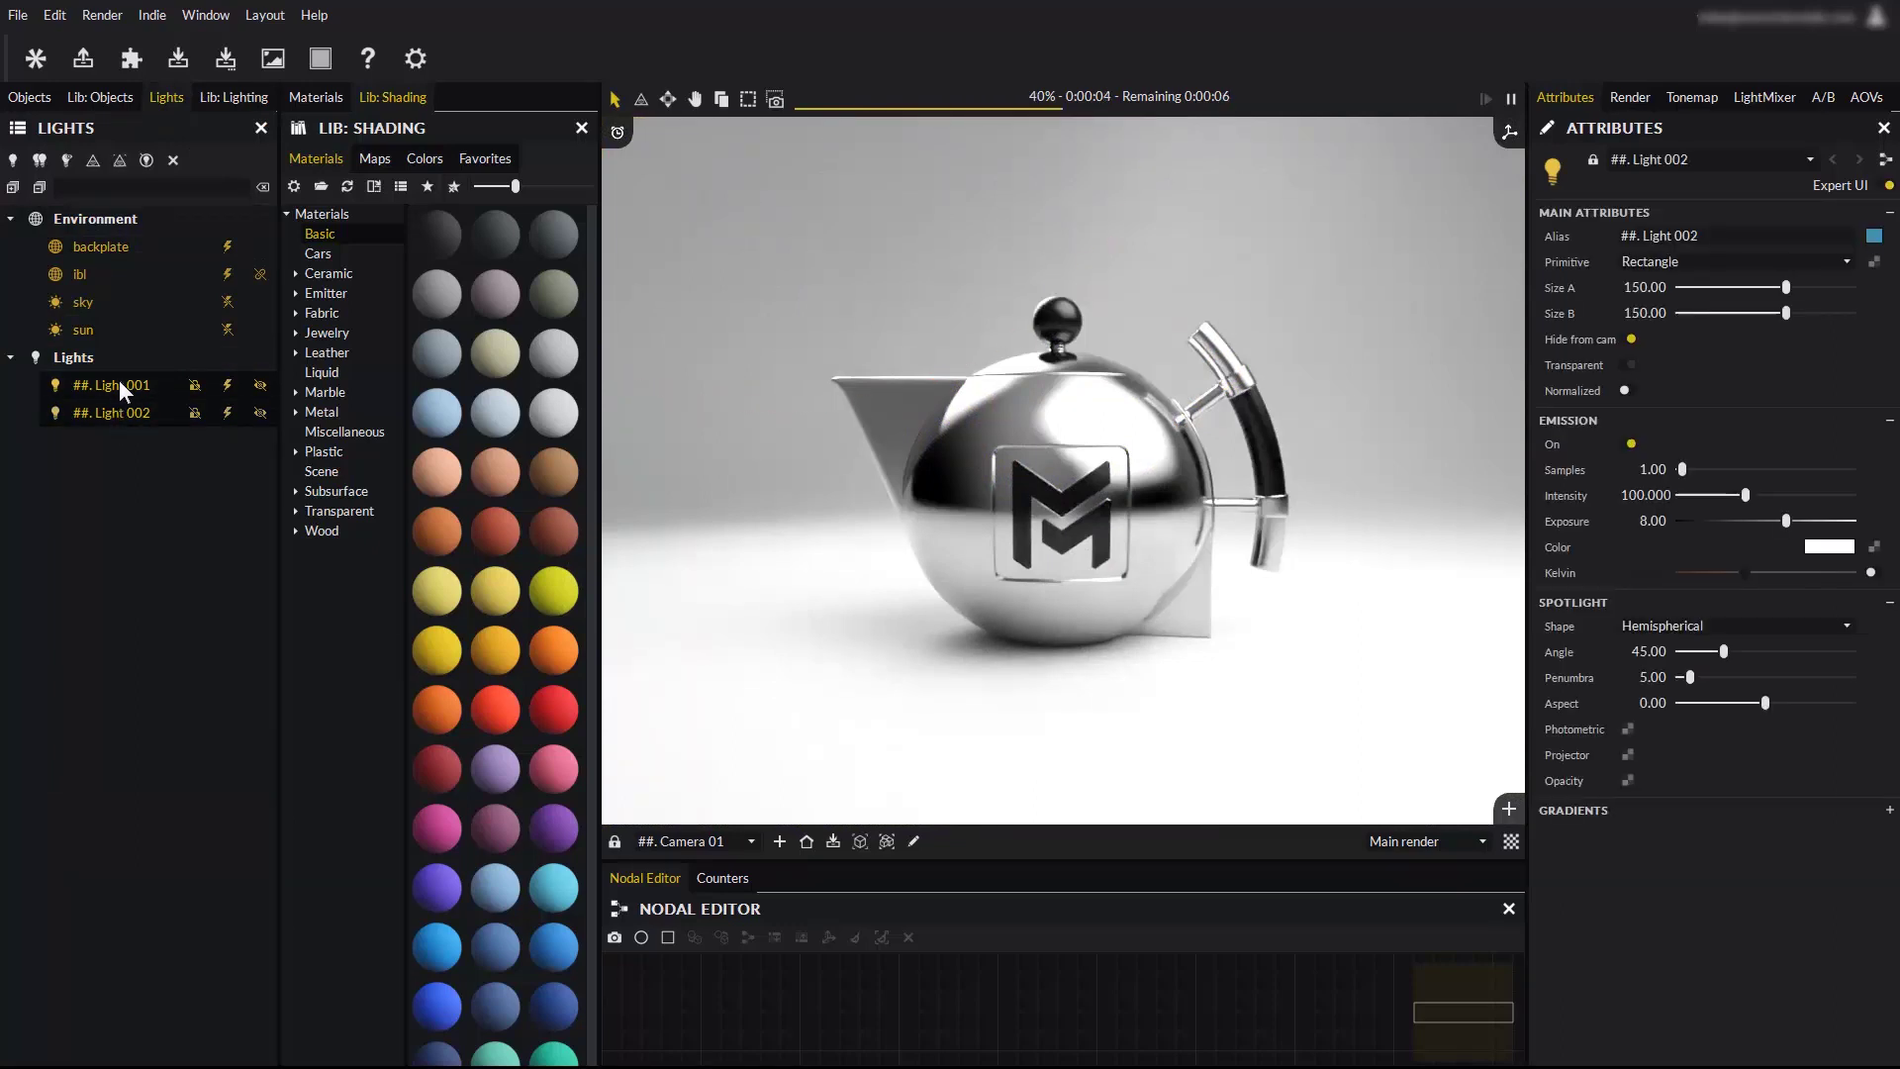
{"action": "left_click", "coordinate": [121, 414]}
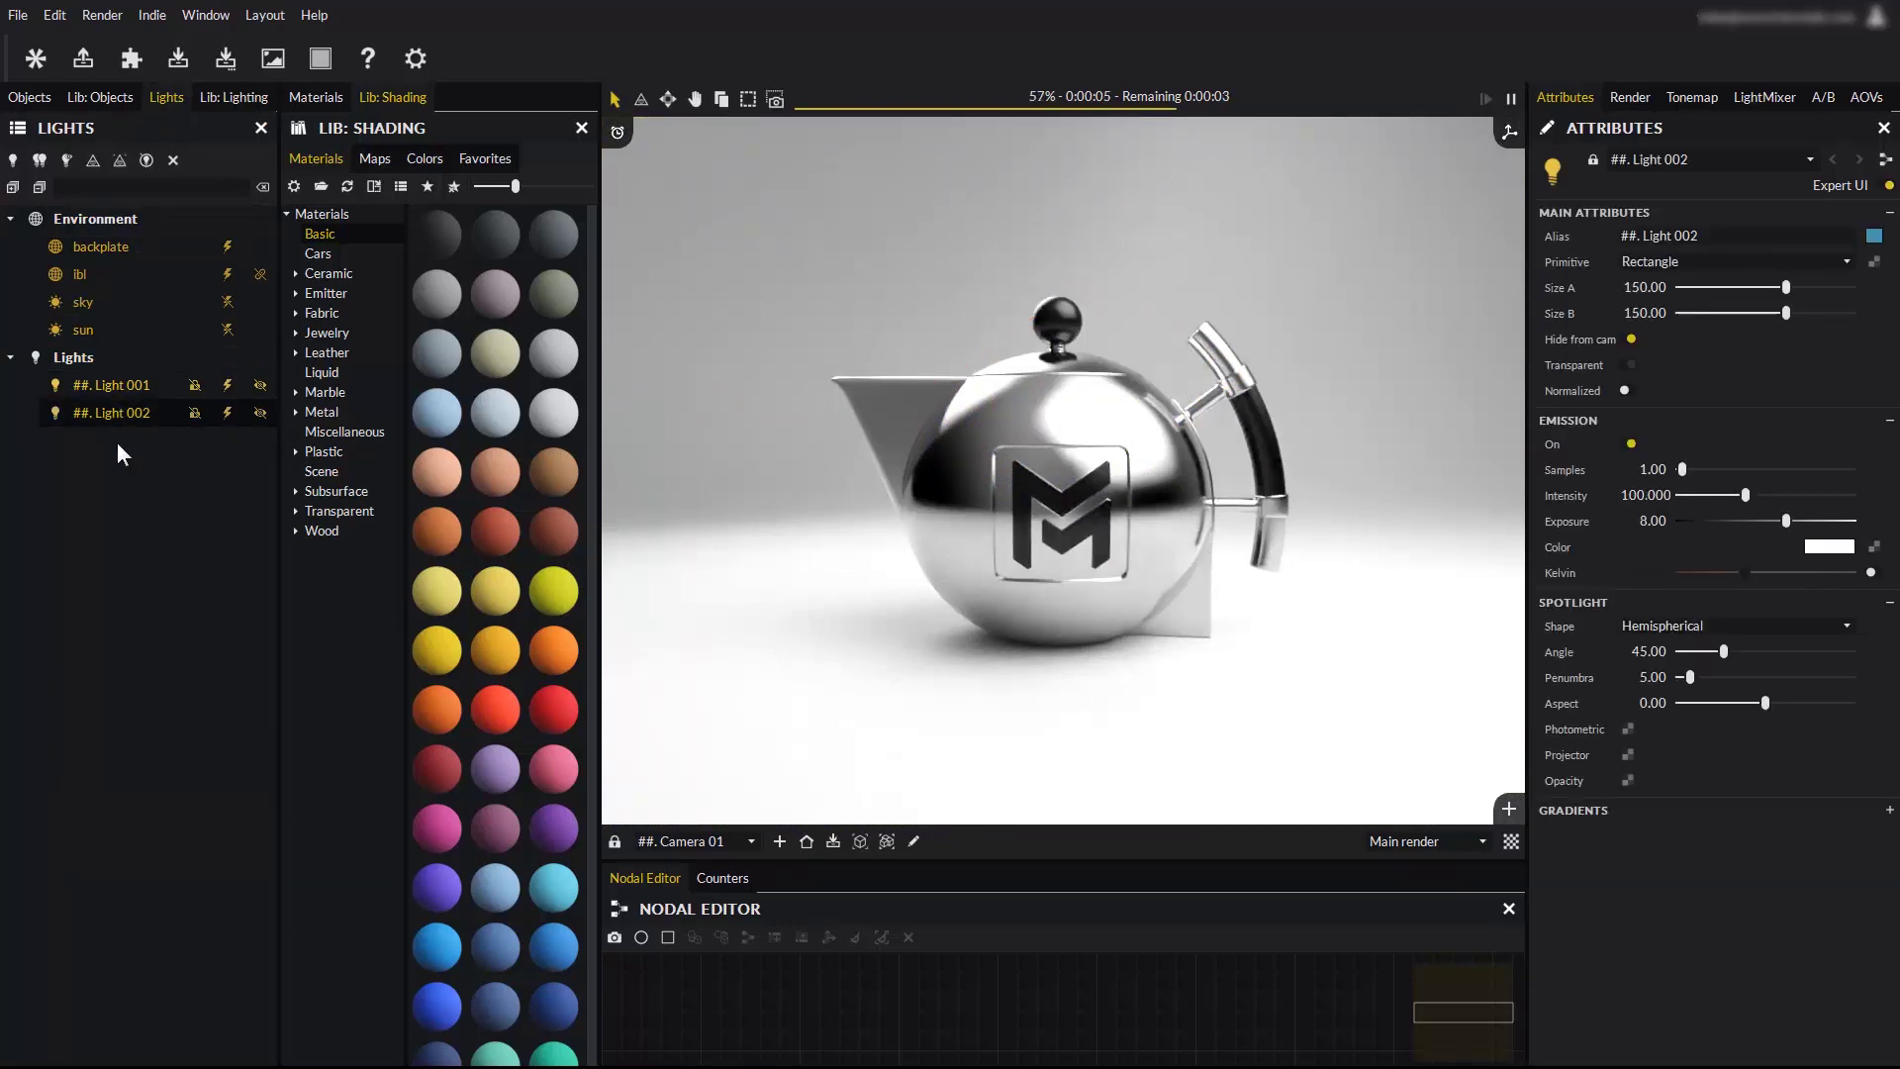
{"action": "left_click", "coordinate": [122, 388]}
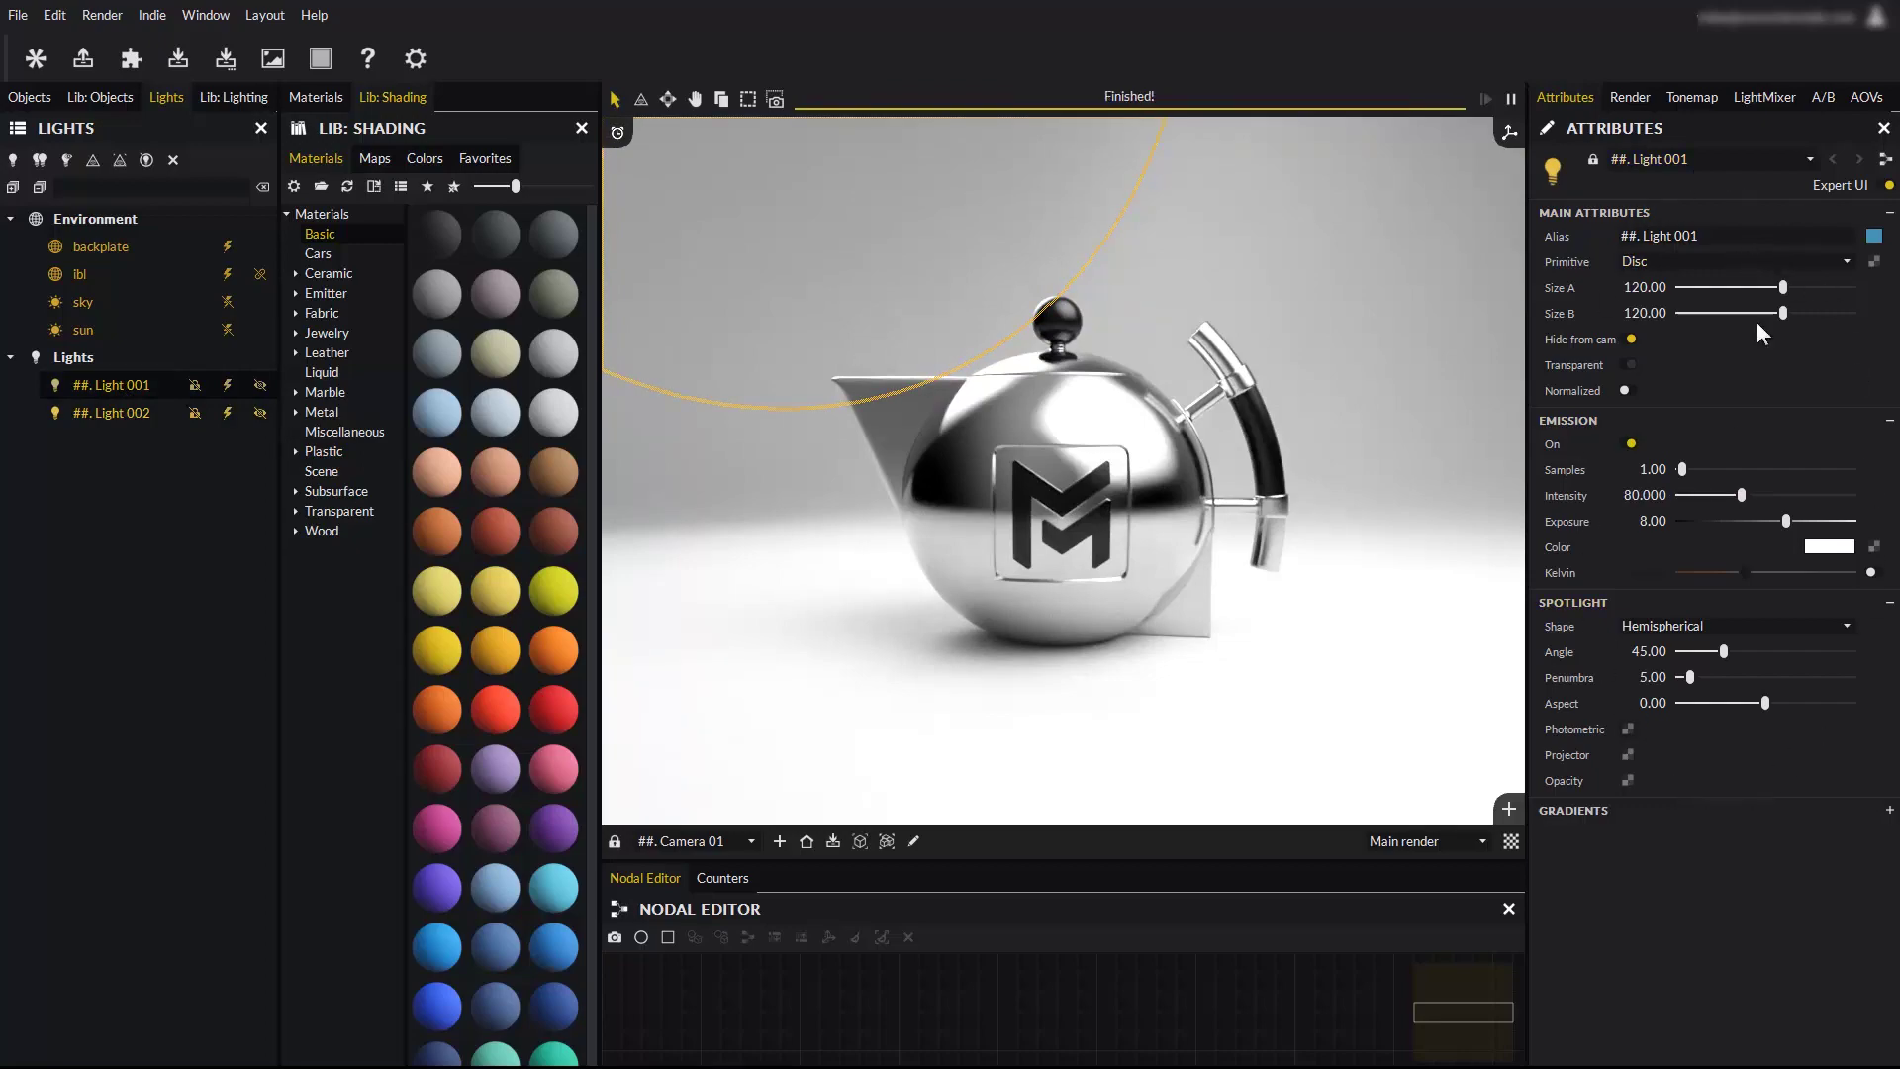
{"action": "left_click_drag", "start_coordinate": [1742, 496], "coordinate": [1729, 495]}
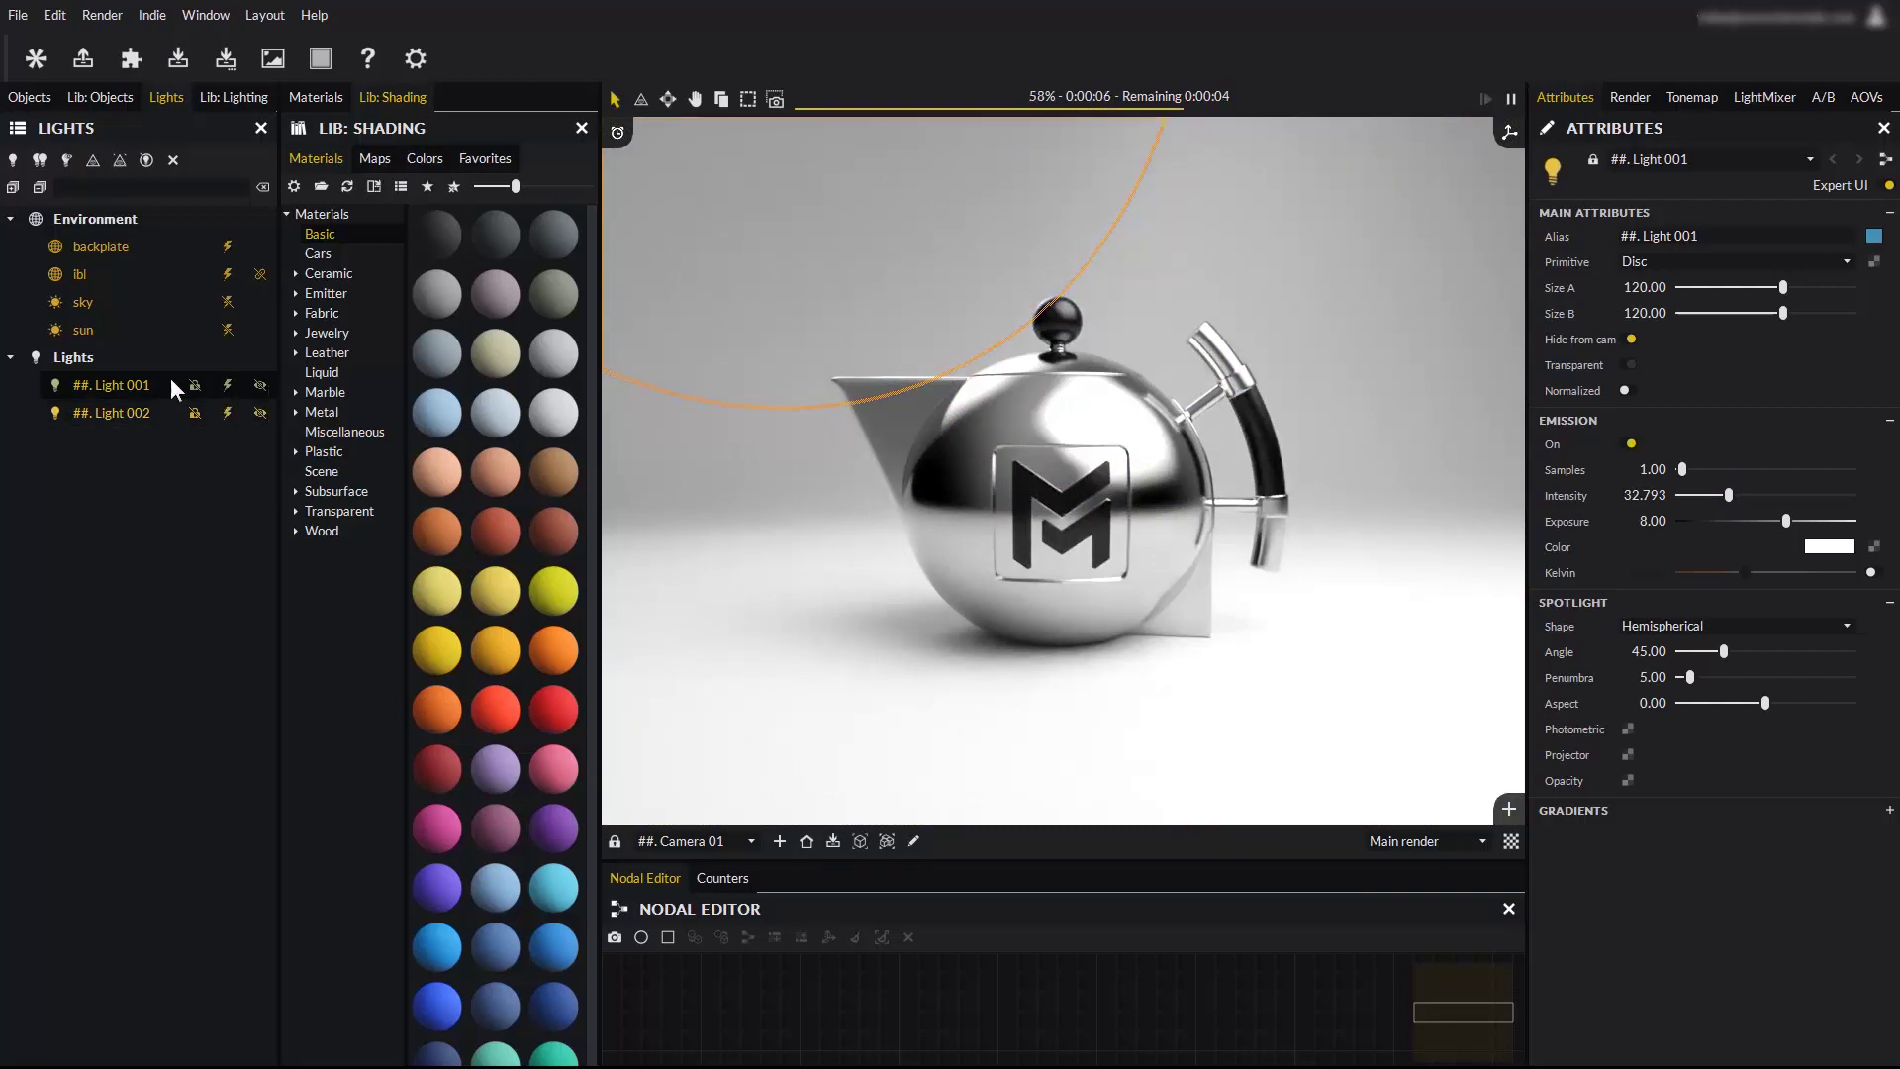
Turn off Light 002 and raise Light 001 to 223.562, keeping it white after trying Kelvin and green.
{"action": "left_click", "coordinate": [226, 412]}
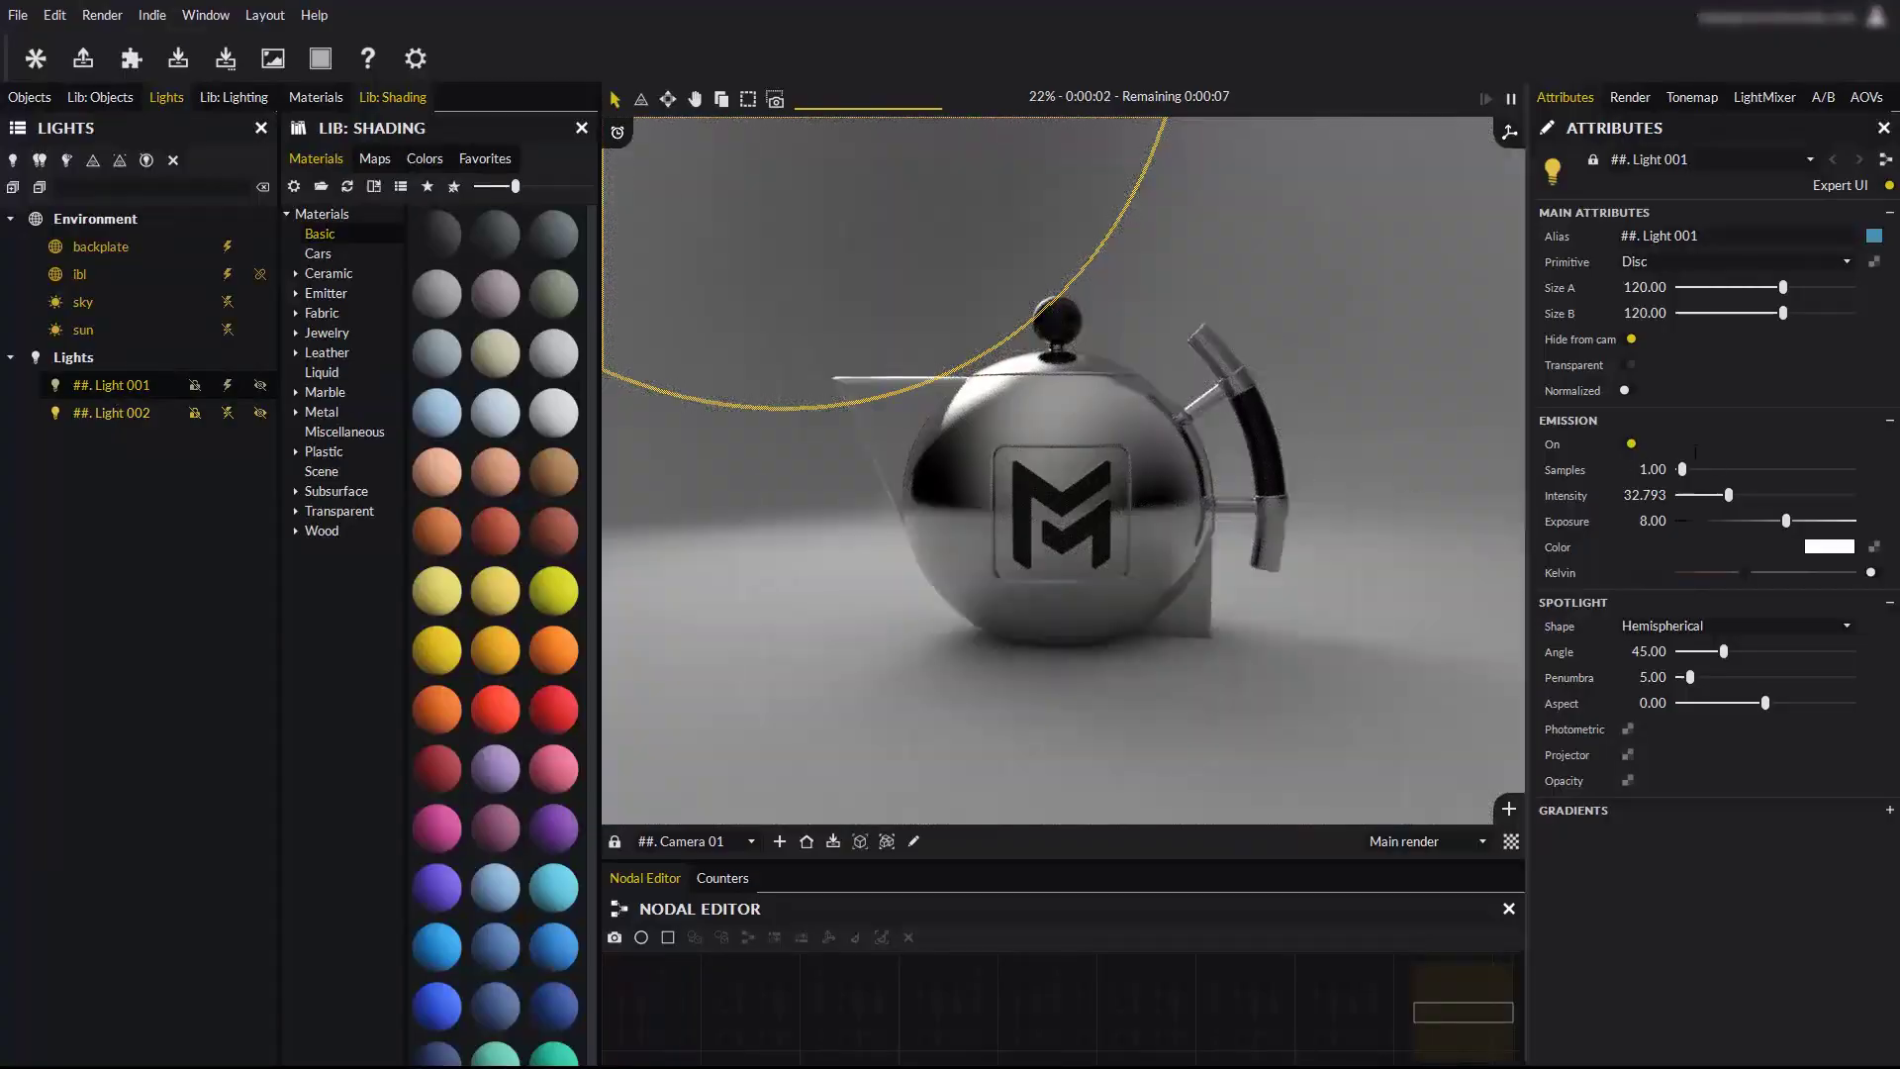
{"action": "mouse_move", "coordinate": [1728, 495]}
{"action": "left_mouse_down"}
{"action": "mouse_move", "coordinate": [1775, 492]}
{"action": "mouse_move", "coordinate": [1716, 502]}
{"action": "mouse_move", "coordinate": [1755, 502]}
{"action": "left_mouse_up"}
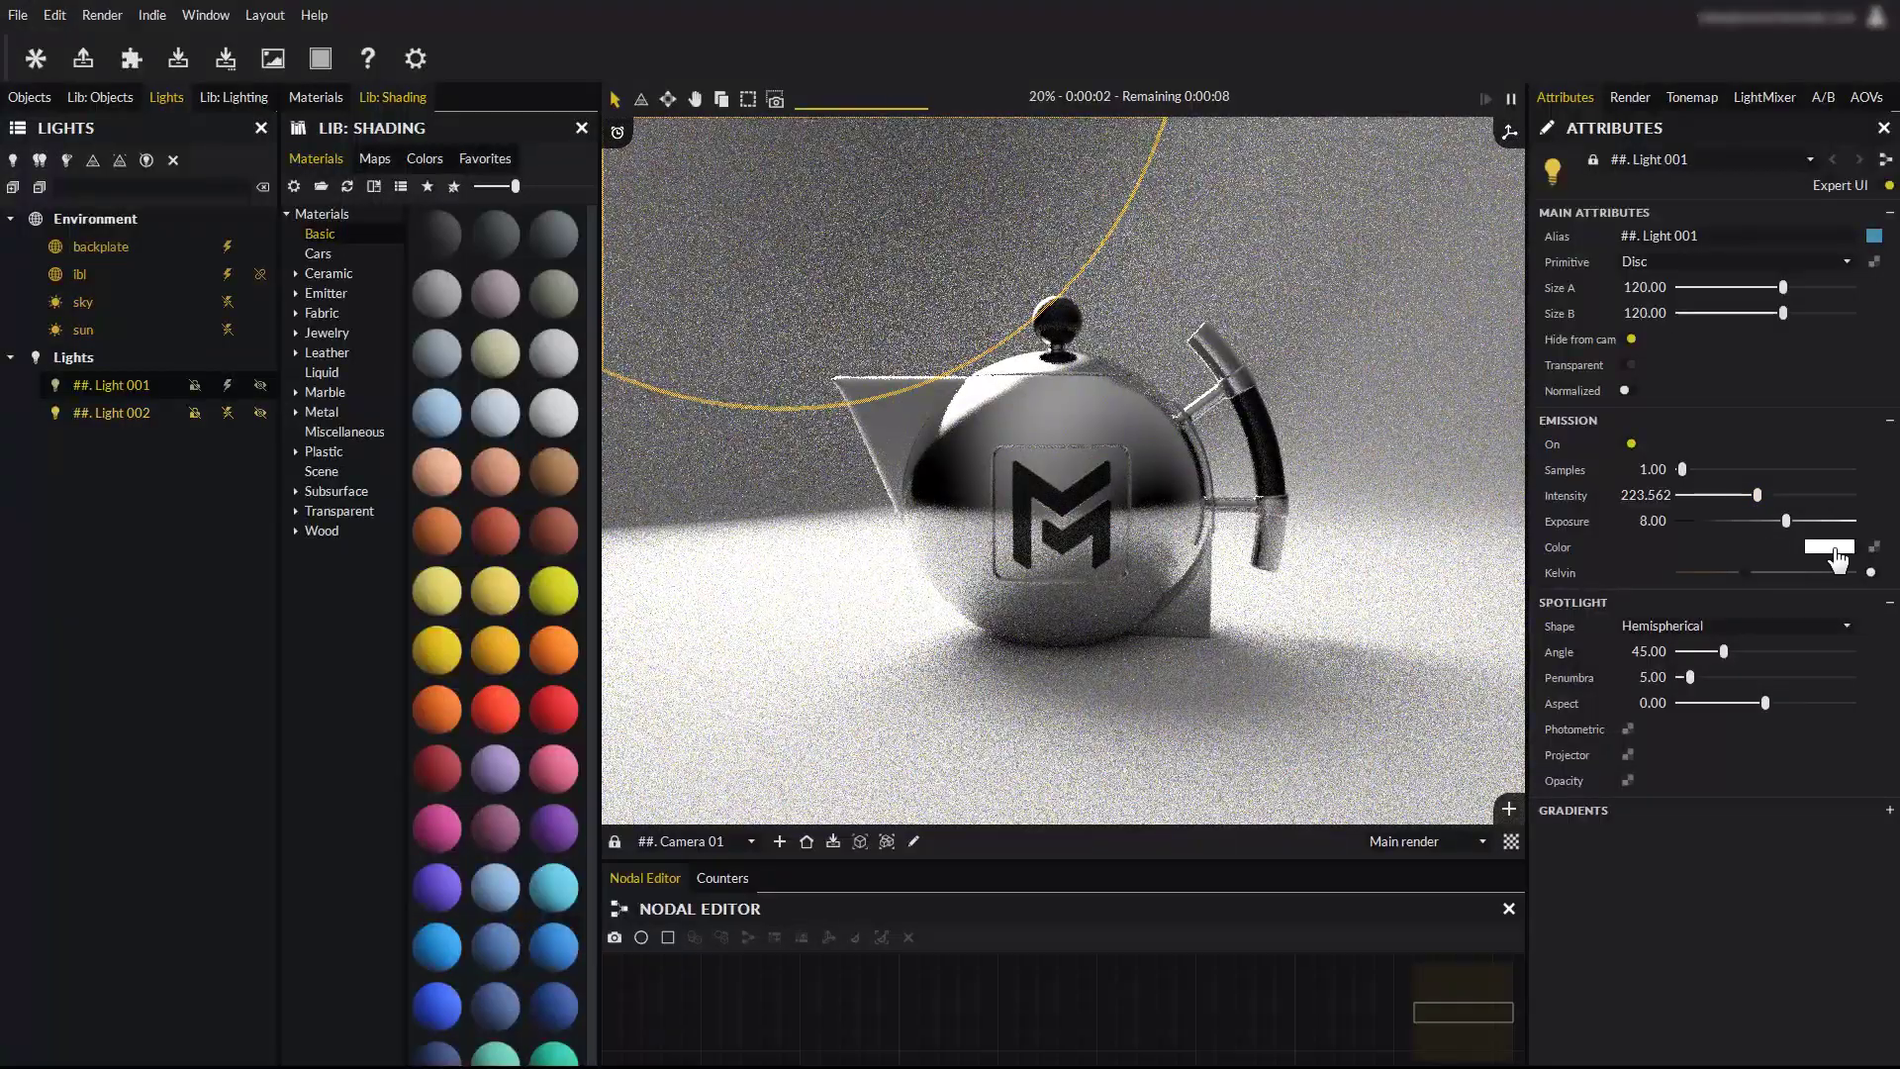
{"action": "left_click", "coordinate": [1871, 572]}
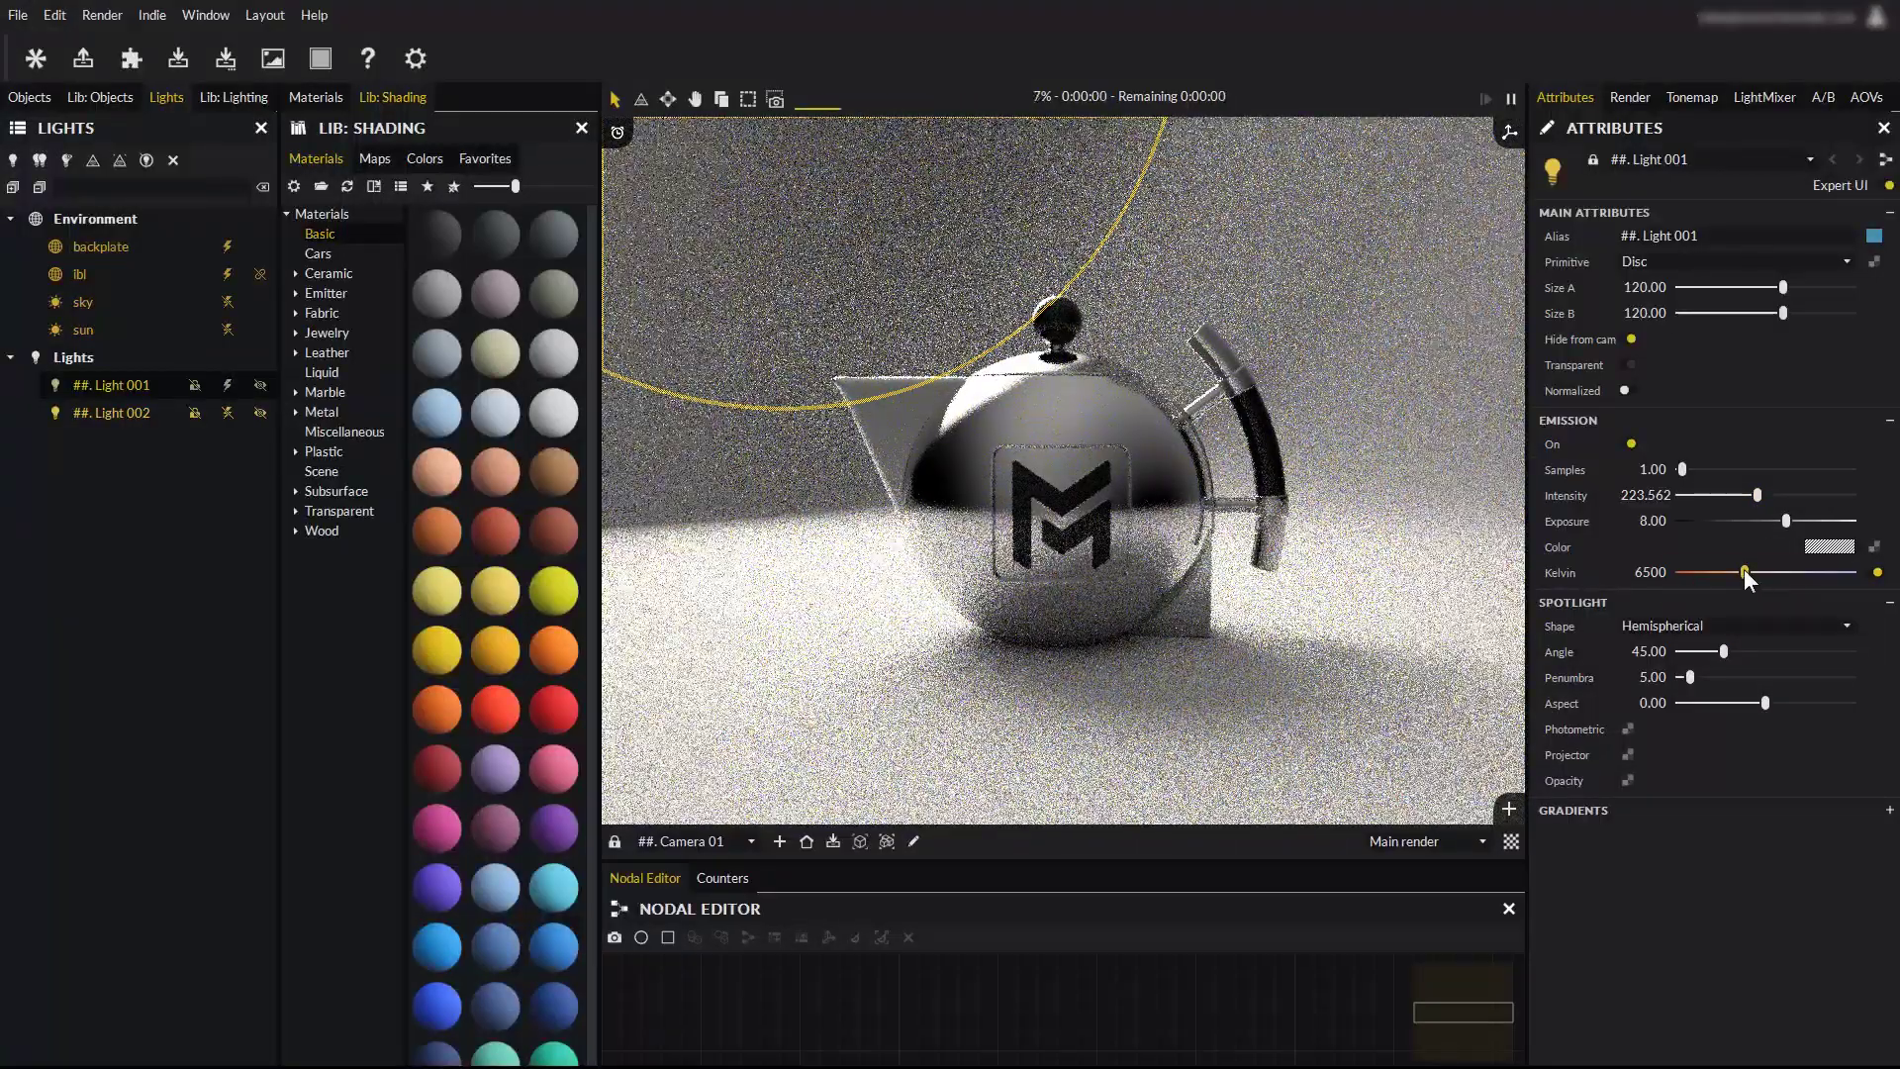
{"action": "mouse_move", "coordinate": [1743, 572]}
{"action": "left_mouse_down"}
{"action": "mouse_move", "coordinate": [1704, 571]}
{"action": "mouse_move", "coordinate": [1840, 577]}
{"action": "mouse_move", "coordinate": [1763, 581]}
{"action": "left_mouse_up"}
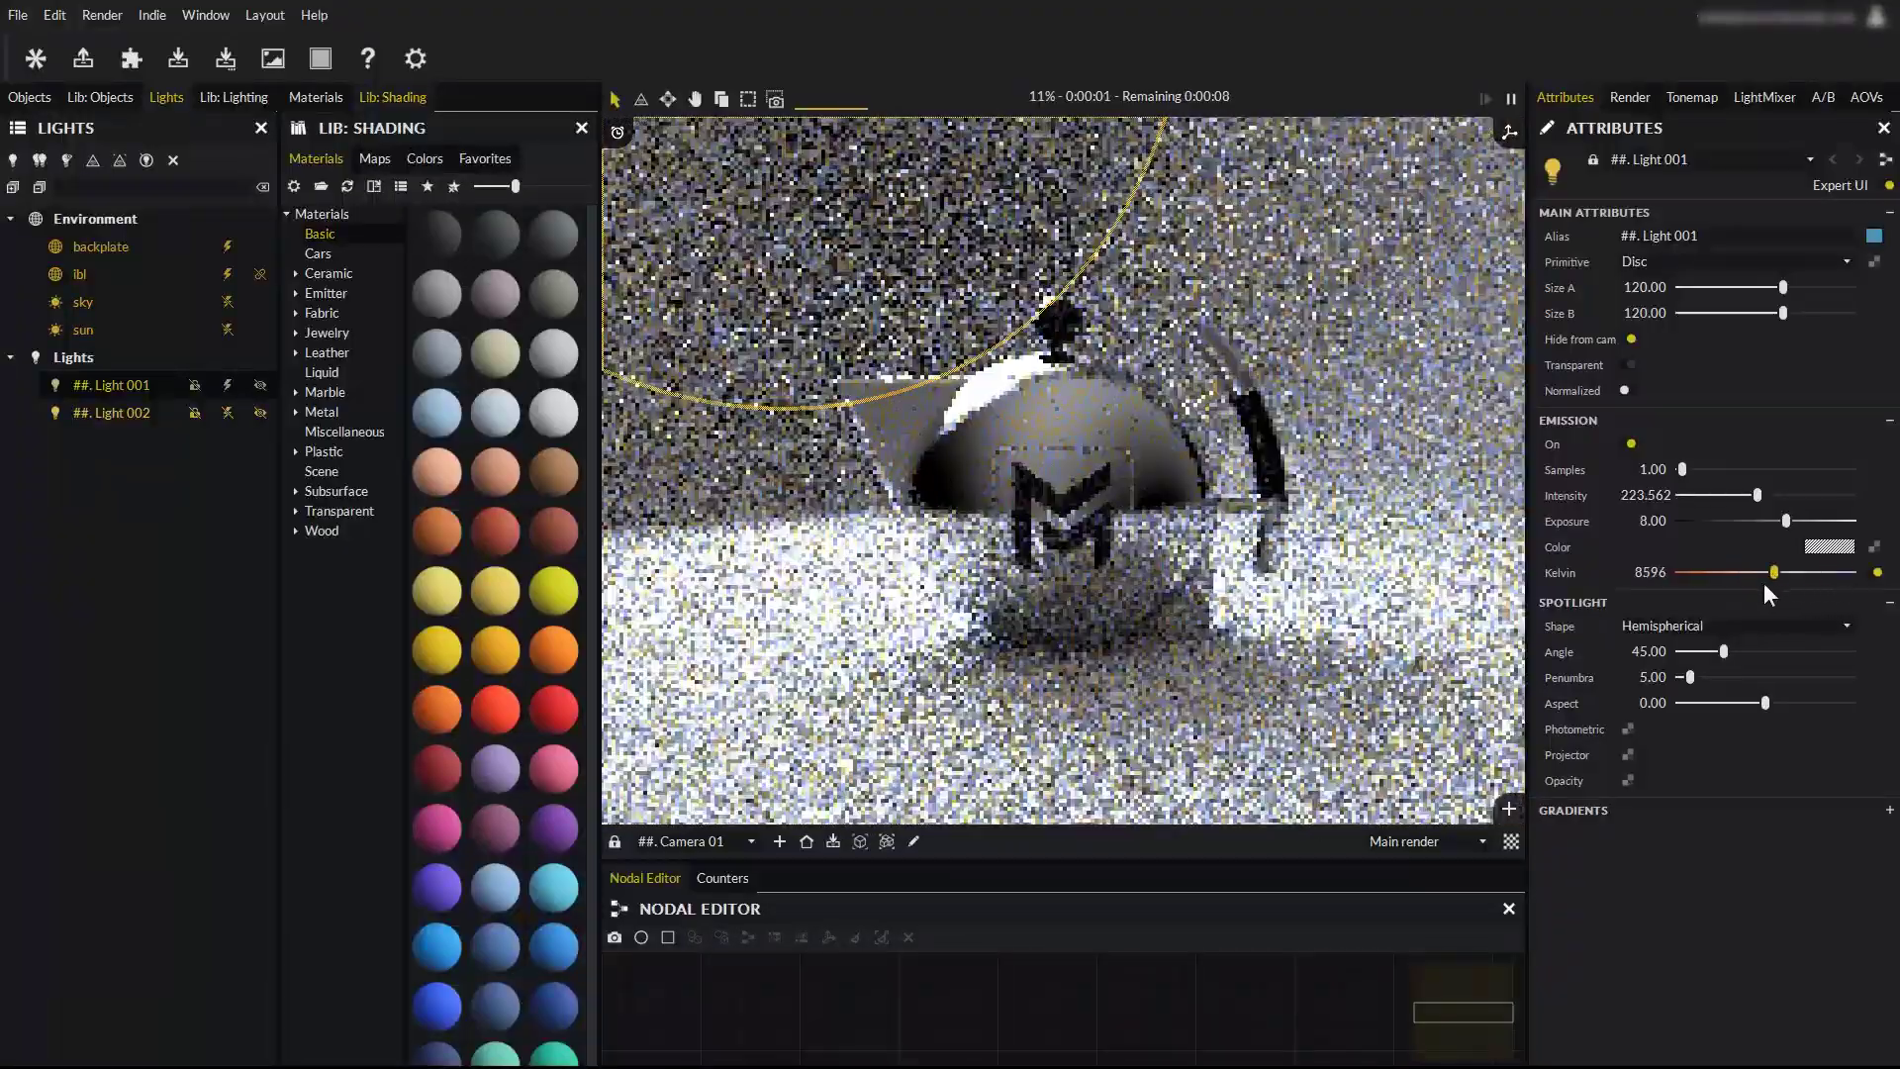
{"action": "left_click", "coordinate": [1829, 546]}
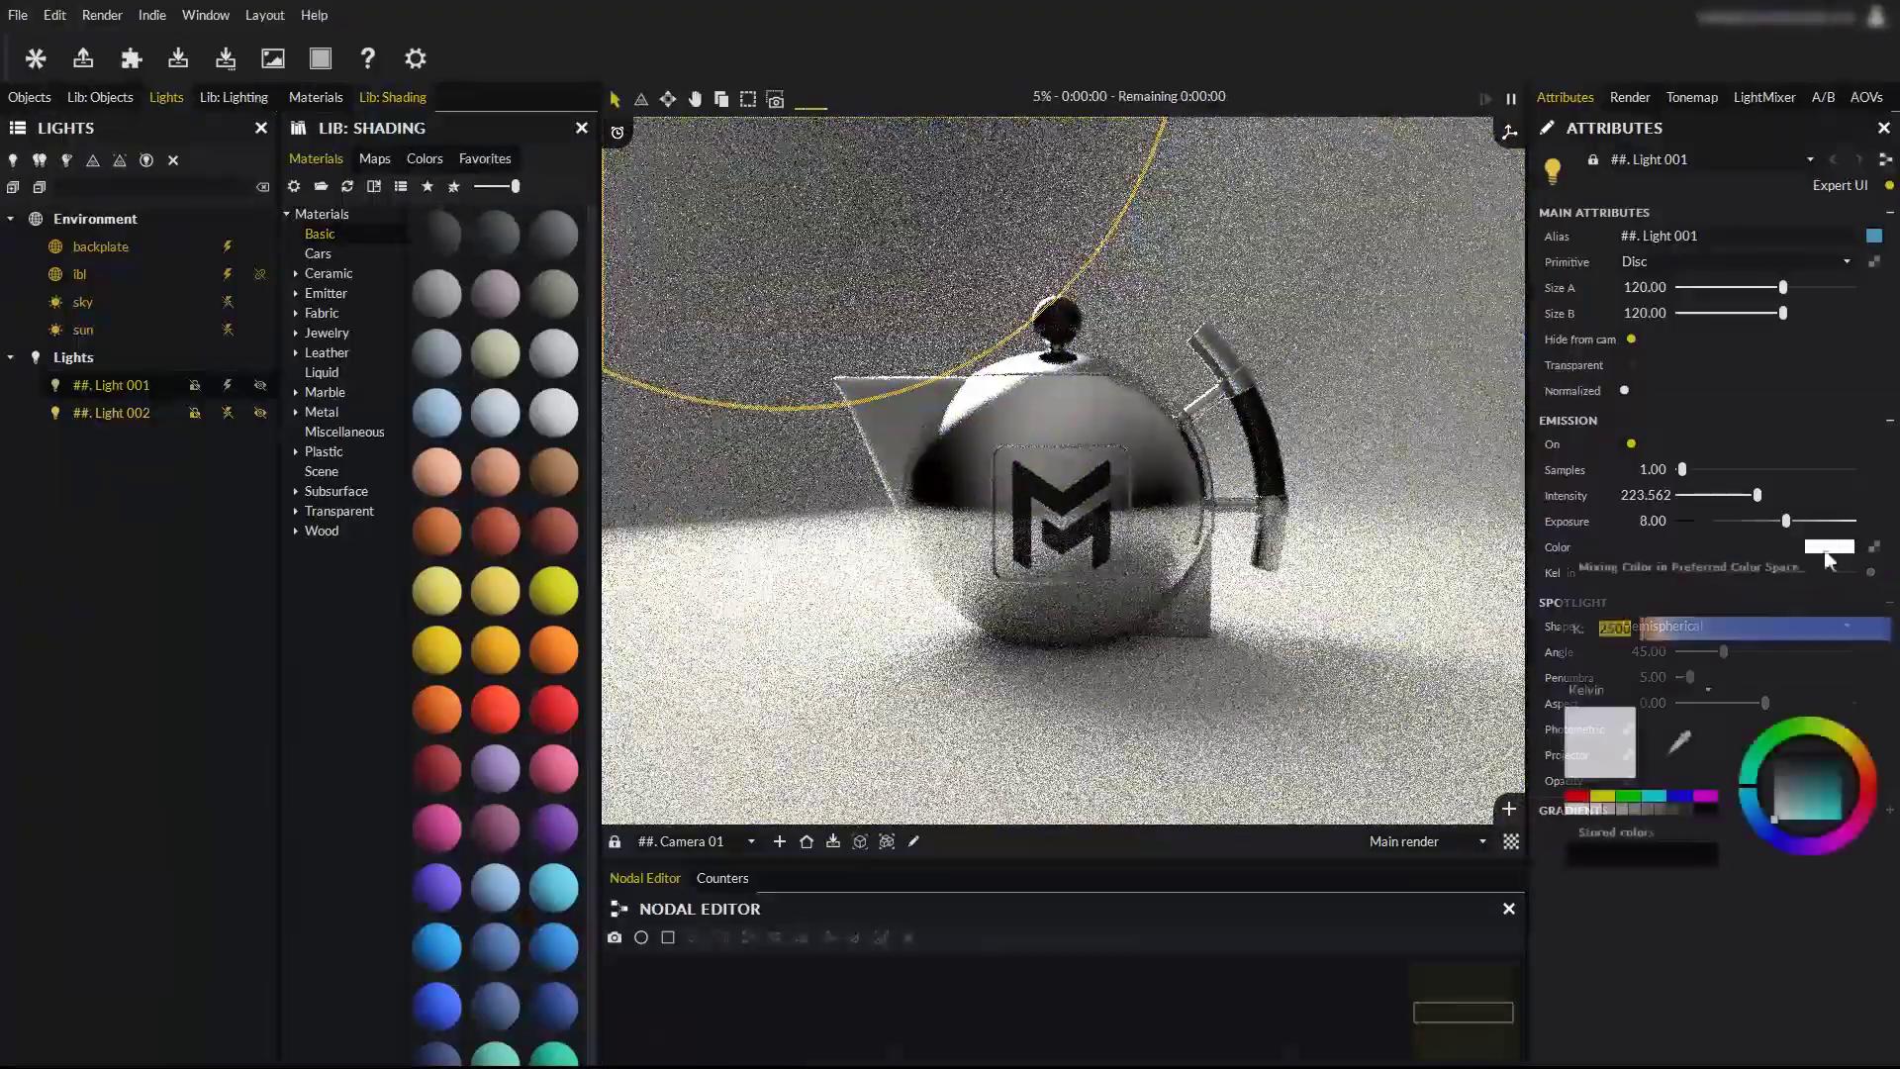
{"action": "left_click", "coordinate": [1628, 795]}
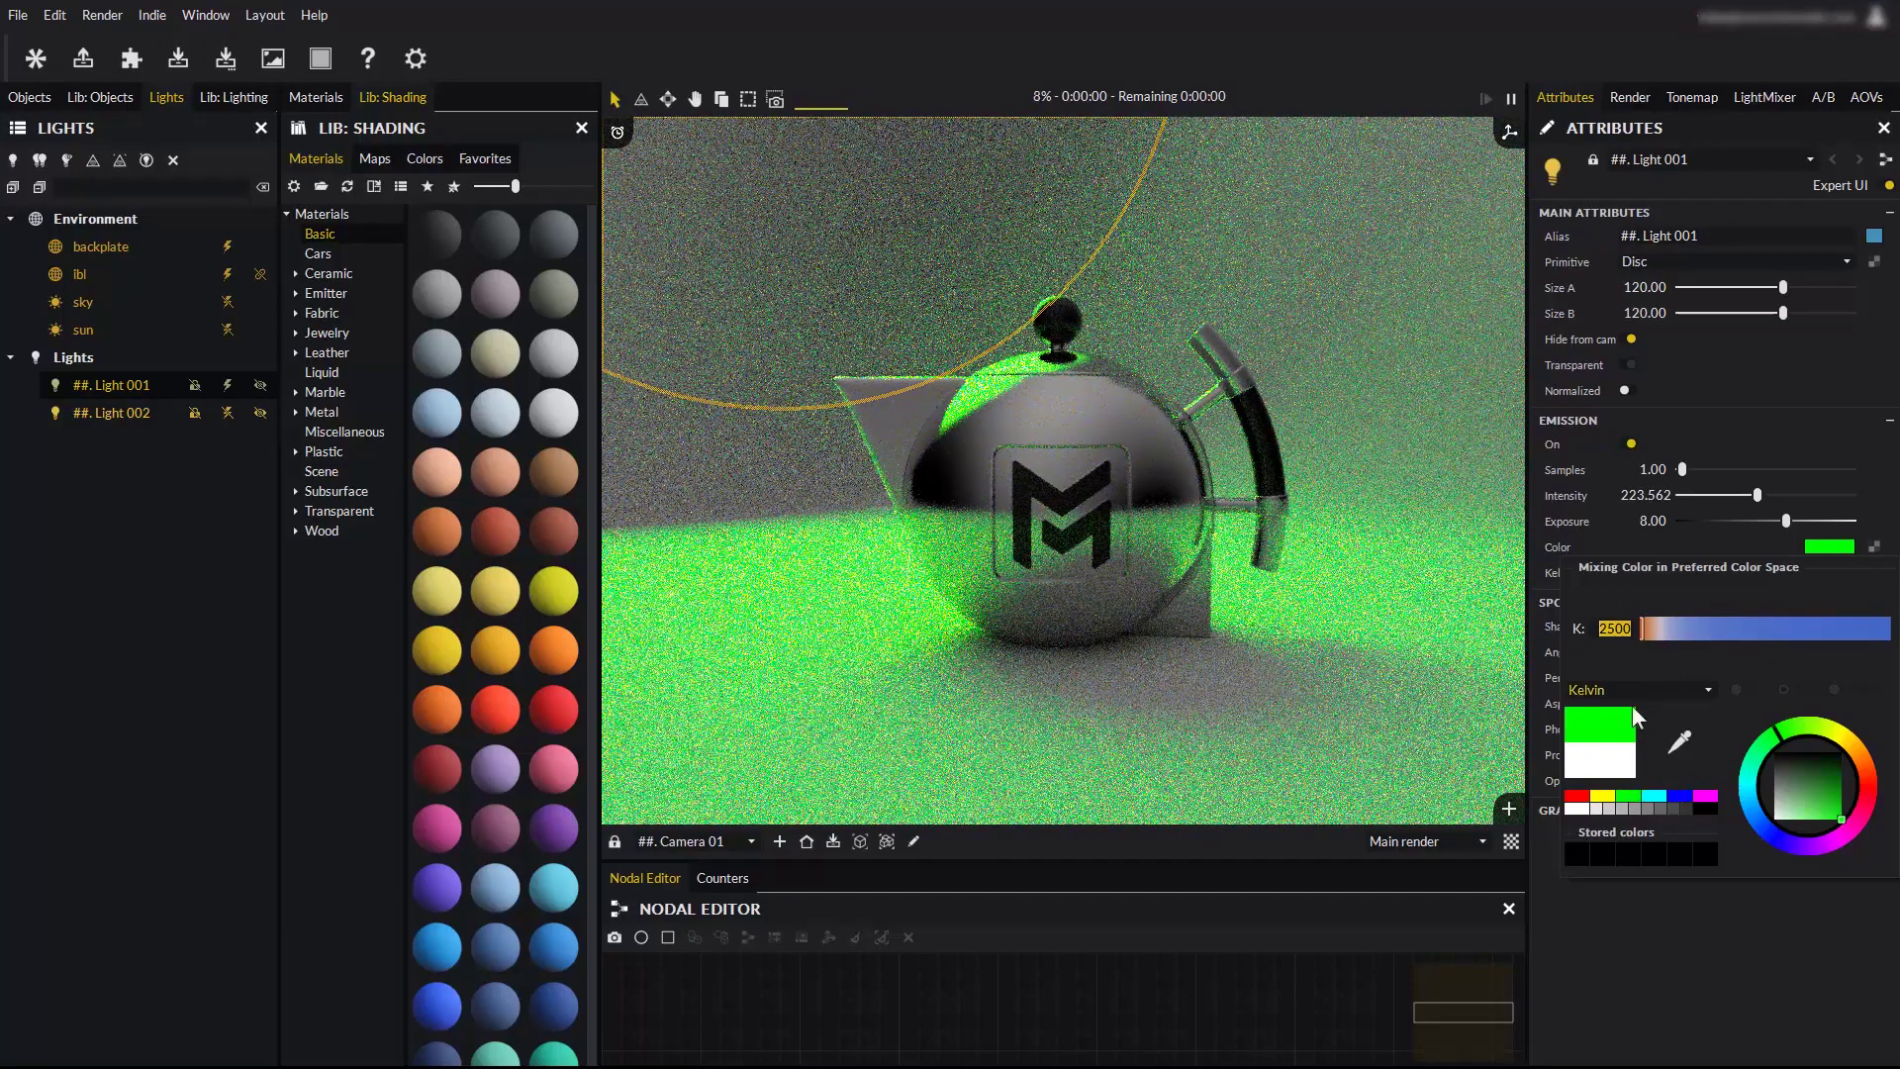
{"action": "key", "text": "ctrl+z"}
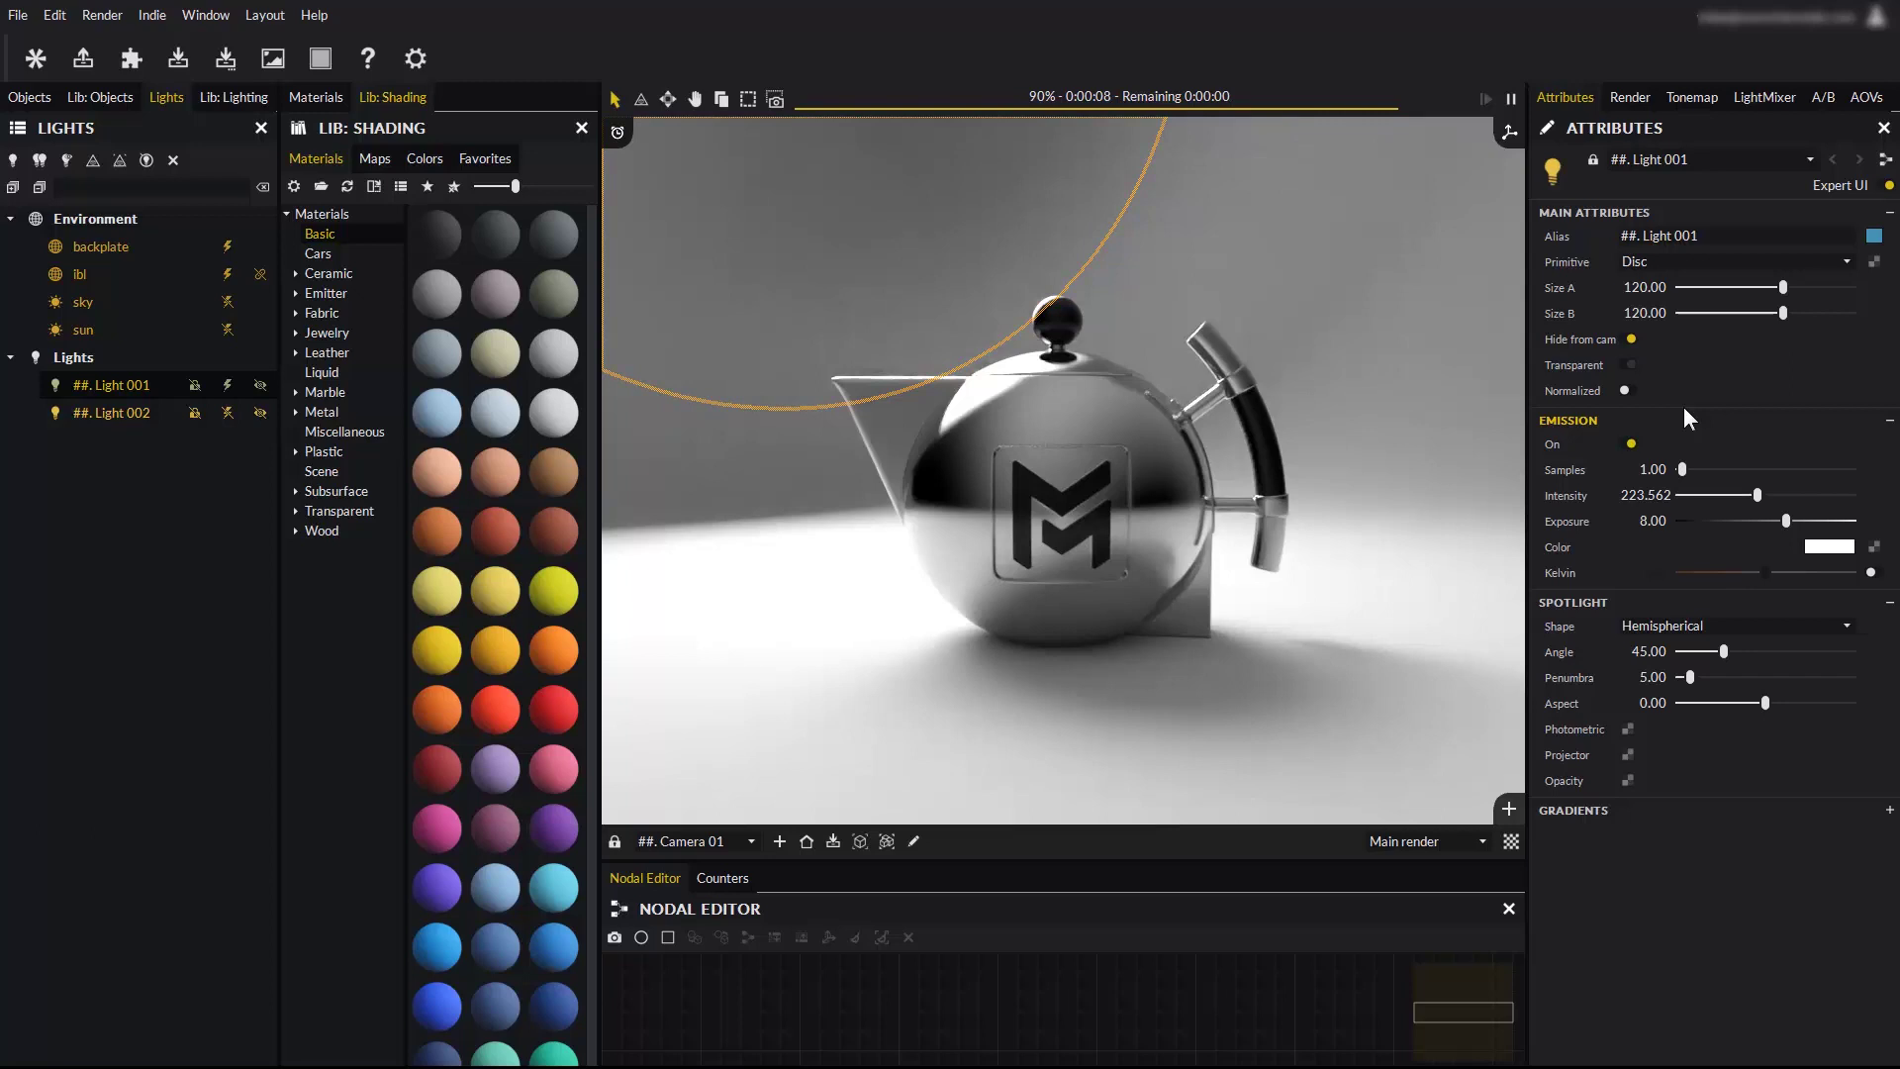
Delete both Light 001 and Light 002, confirming the removal.
{"action": "left_click", "coordinate": [117, 413]}
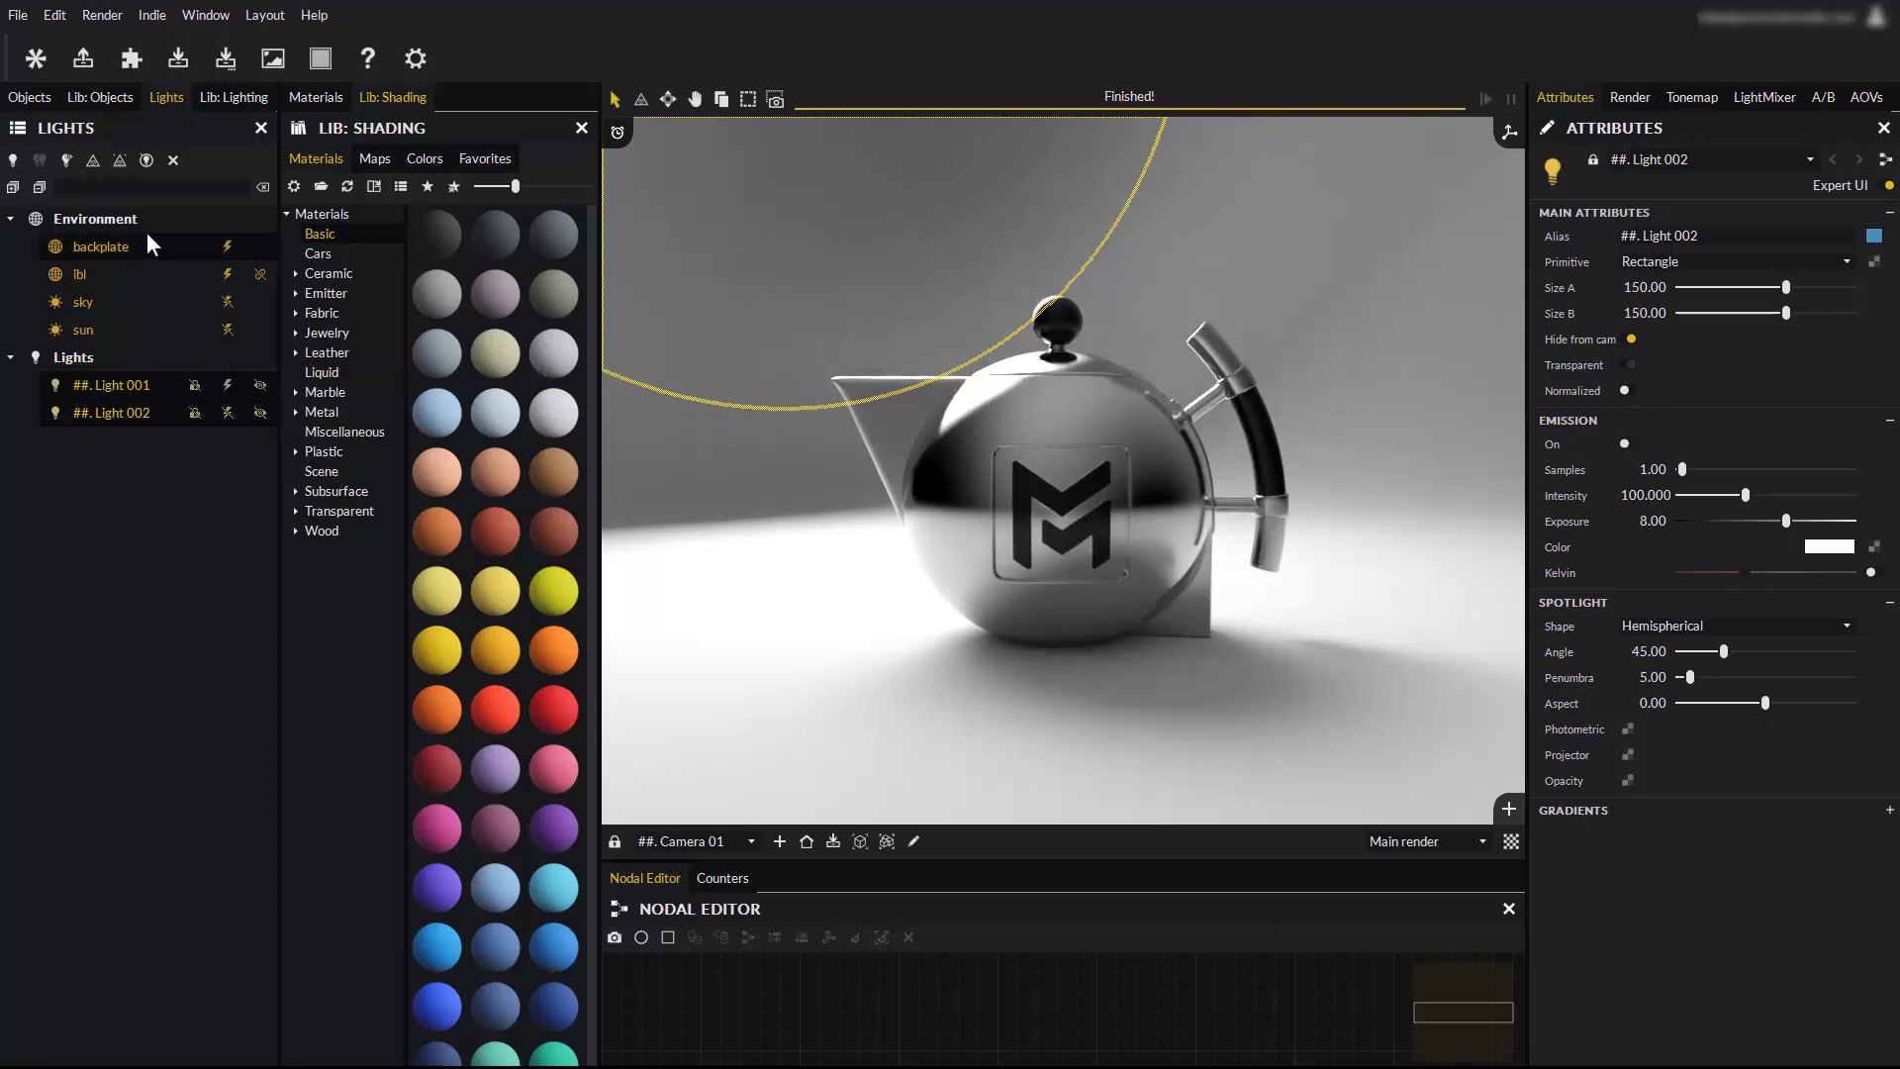
{"action": "left_click", "coordinate": [174, 161]}
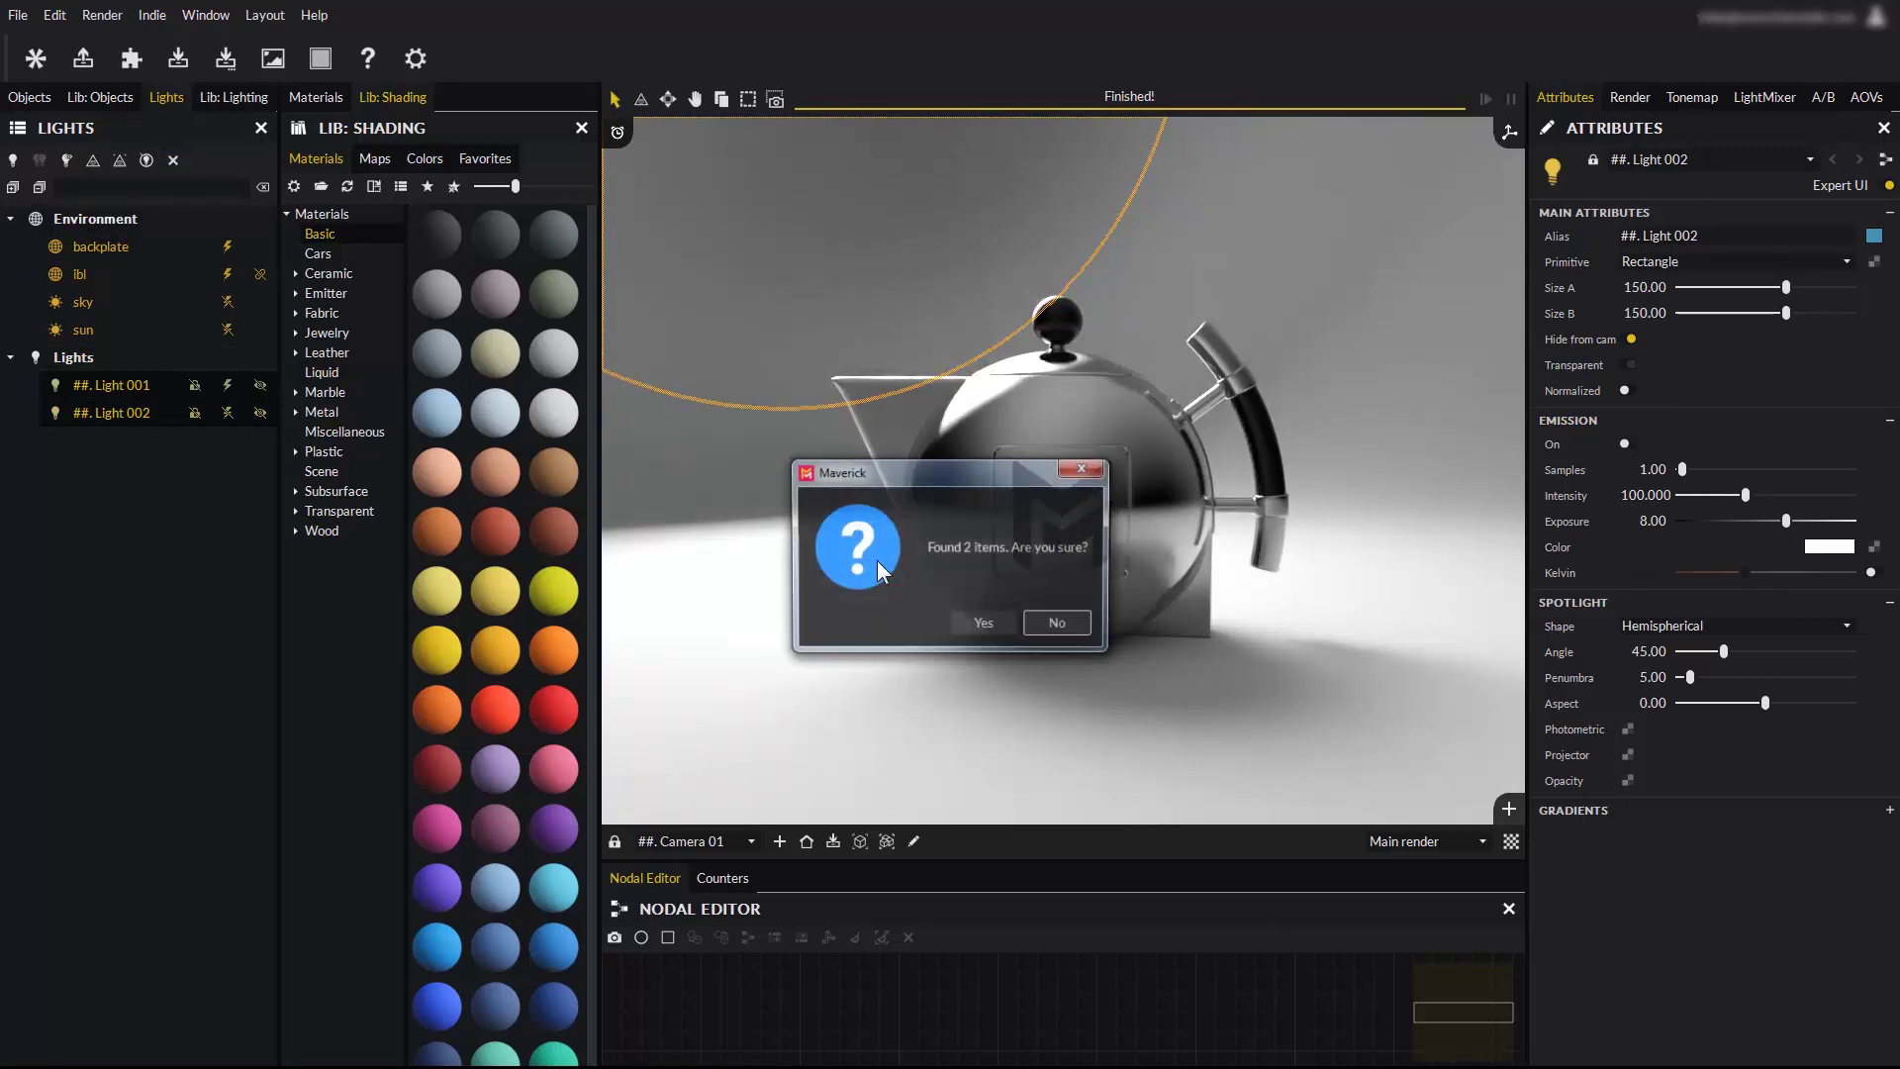
{"action": "left_click", "coordinate": [971, 625]}
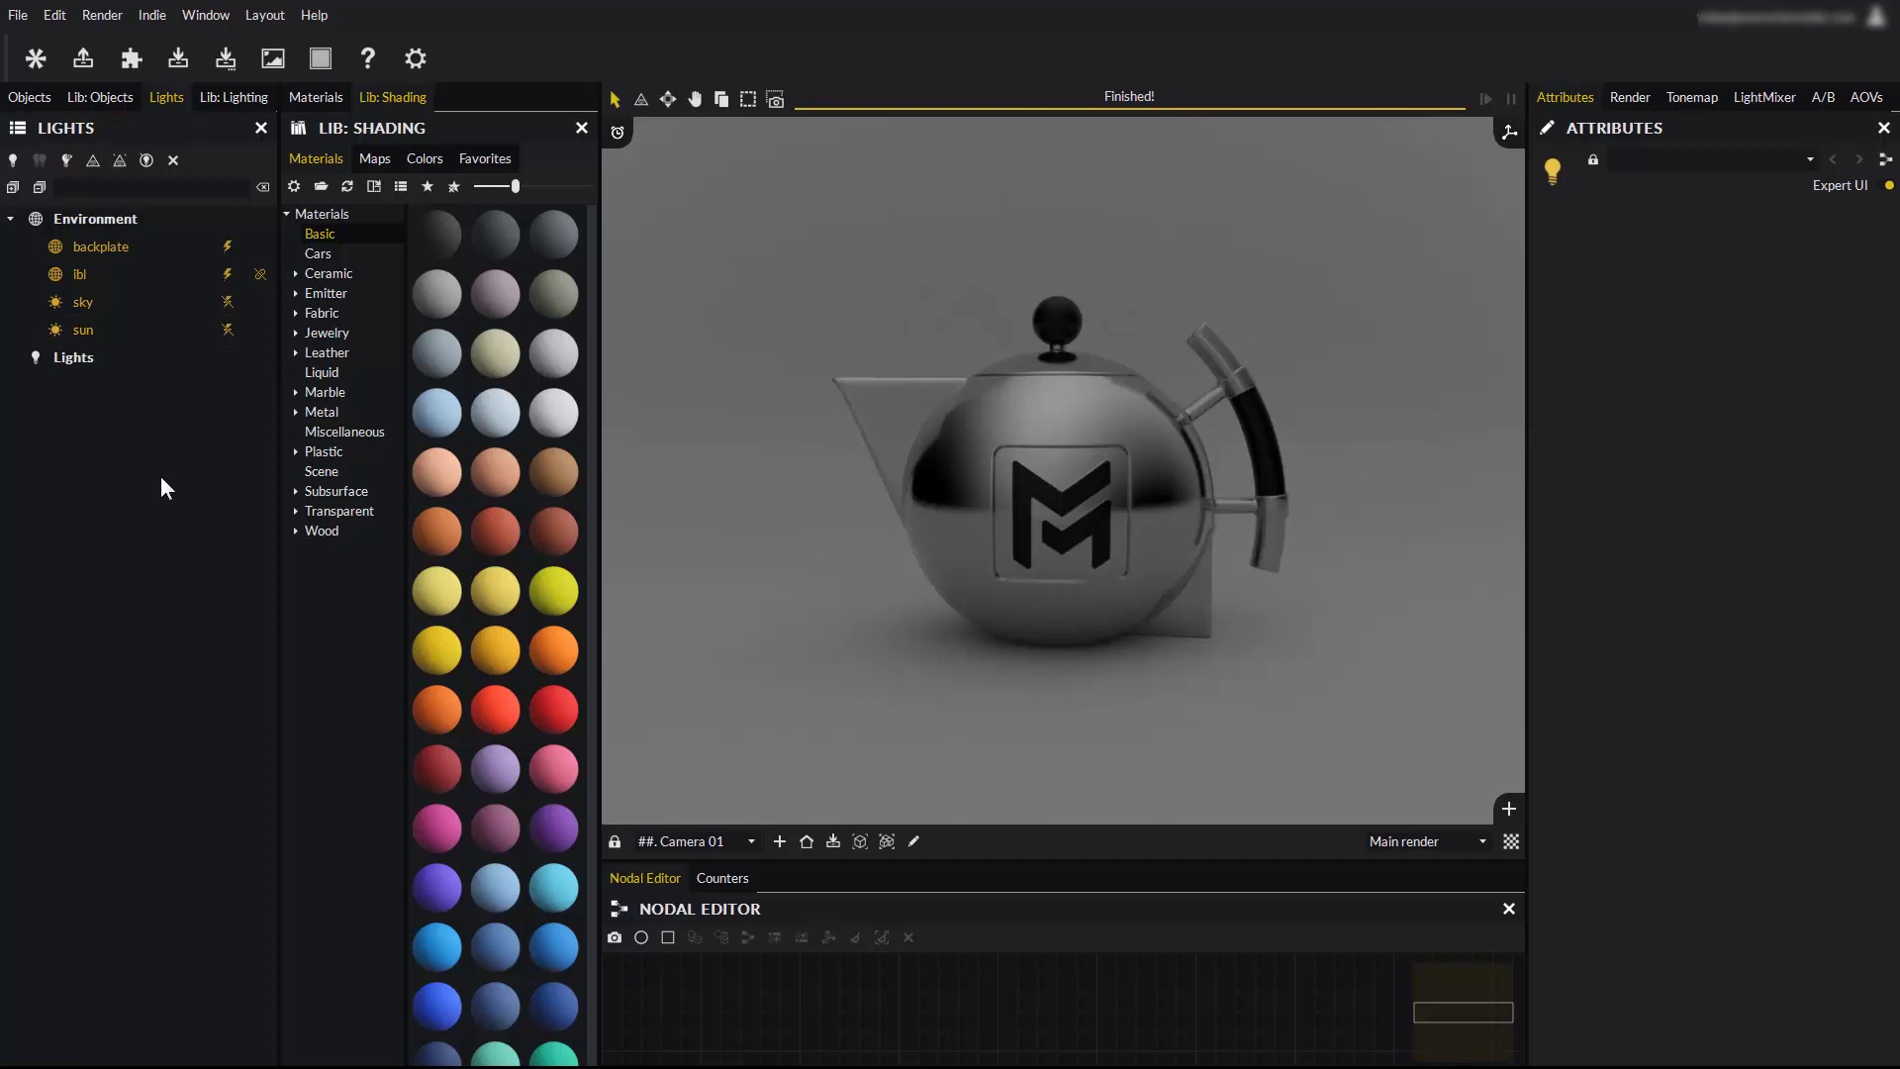
{"action": "left_click", "coordinate": [11, 160]}
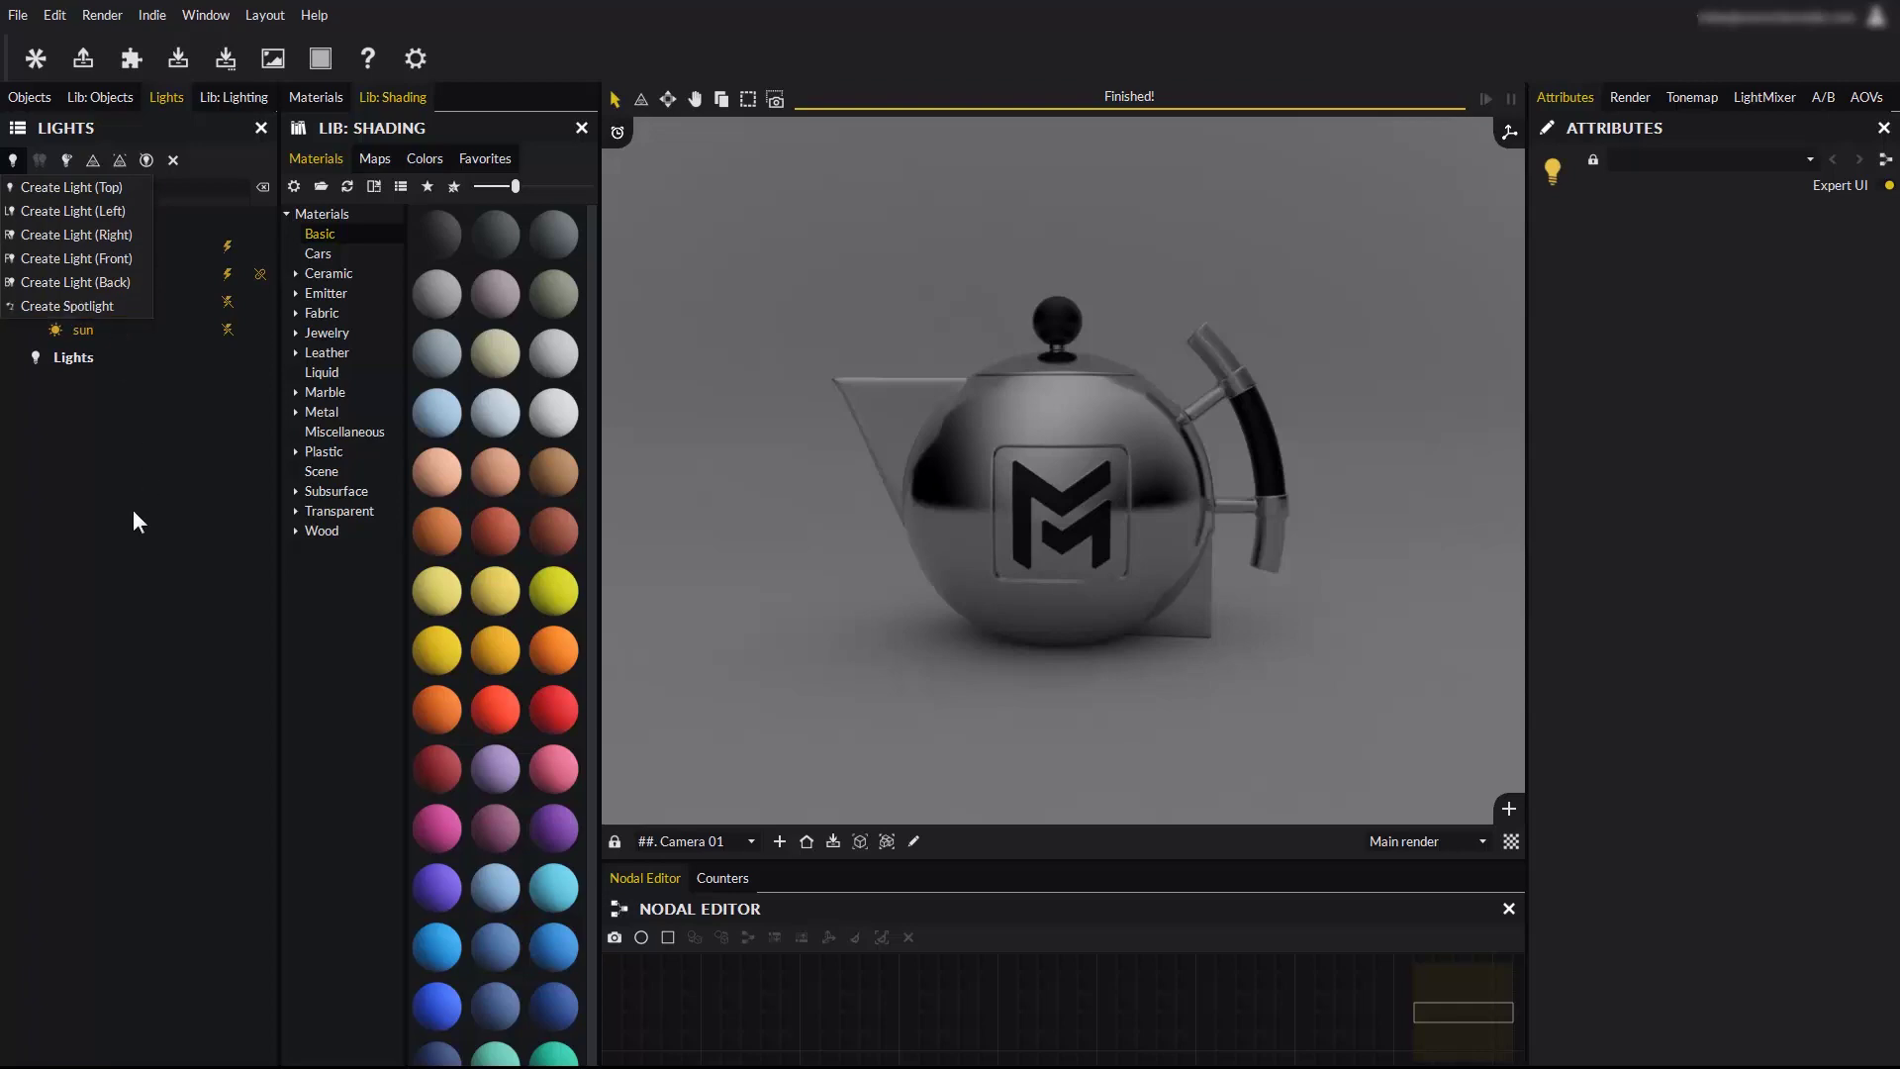
Add a top rectangle light and zoom the view out to show the studio.
{"action": "left_click", "coordinate": [93, 186]}
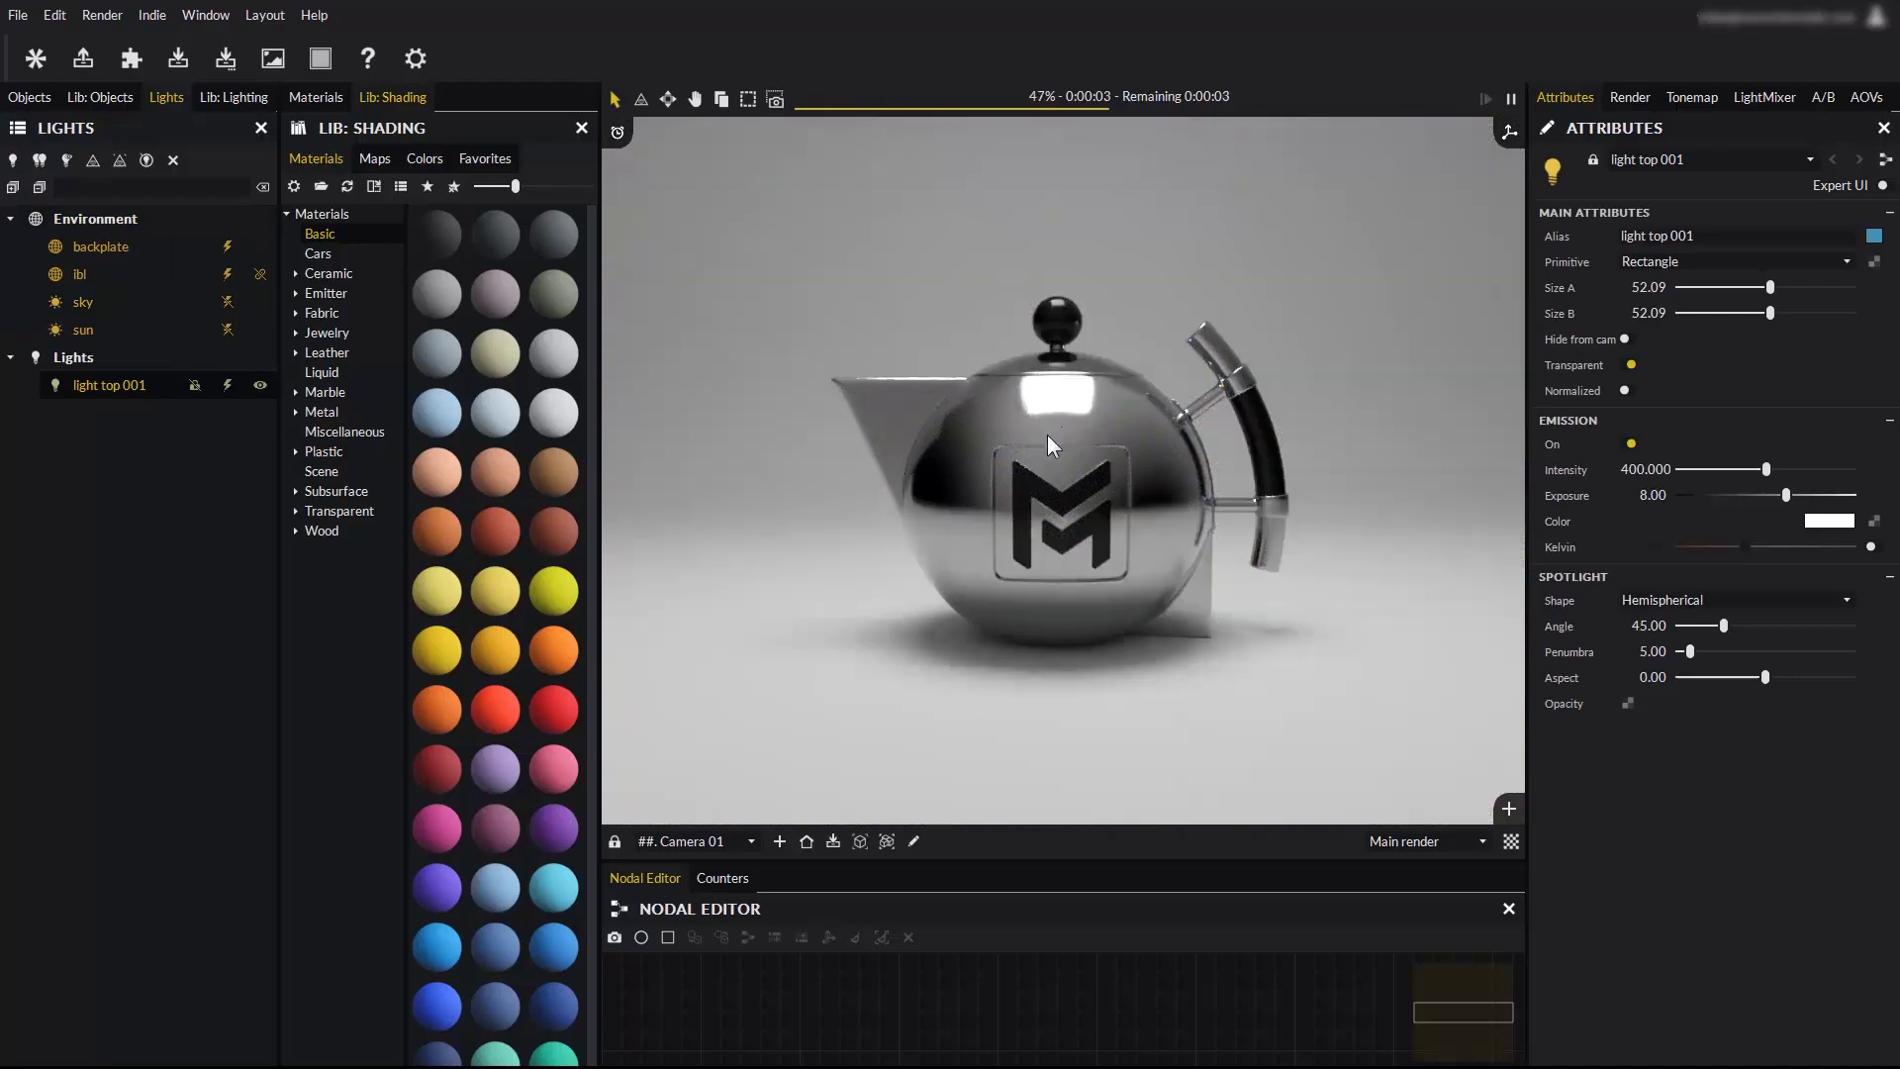
{"action": "scroll", "coordinate": [1047, 436], "scroll_direction": "down", "scroll_amount": 6}
{"action": "scroll", "coordinate": [1041, 457], "scroll_direction": "down", "scroll_amount": 3}
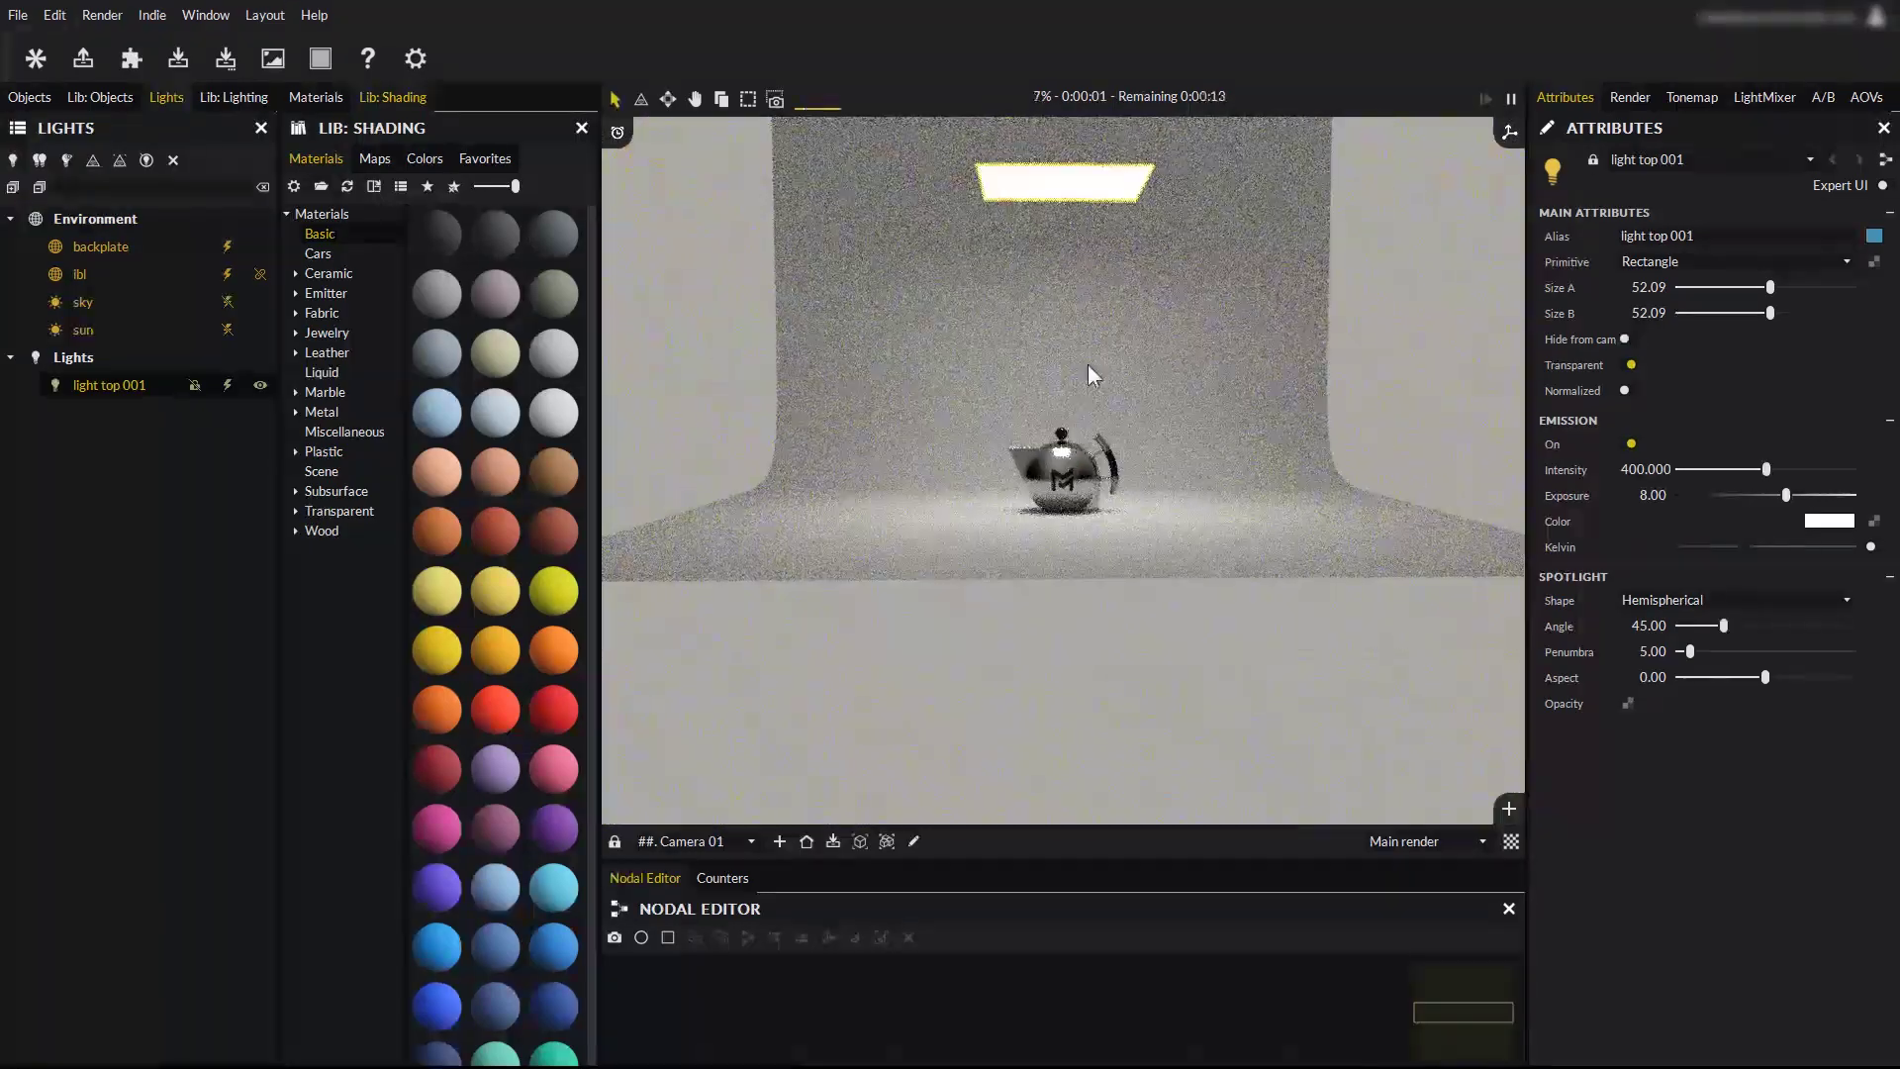
{"action": "left_click_drag", "start_coordinate": [1088, 364], "coordinate": [1065, 490]}
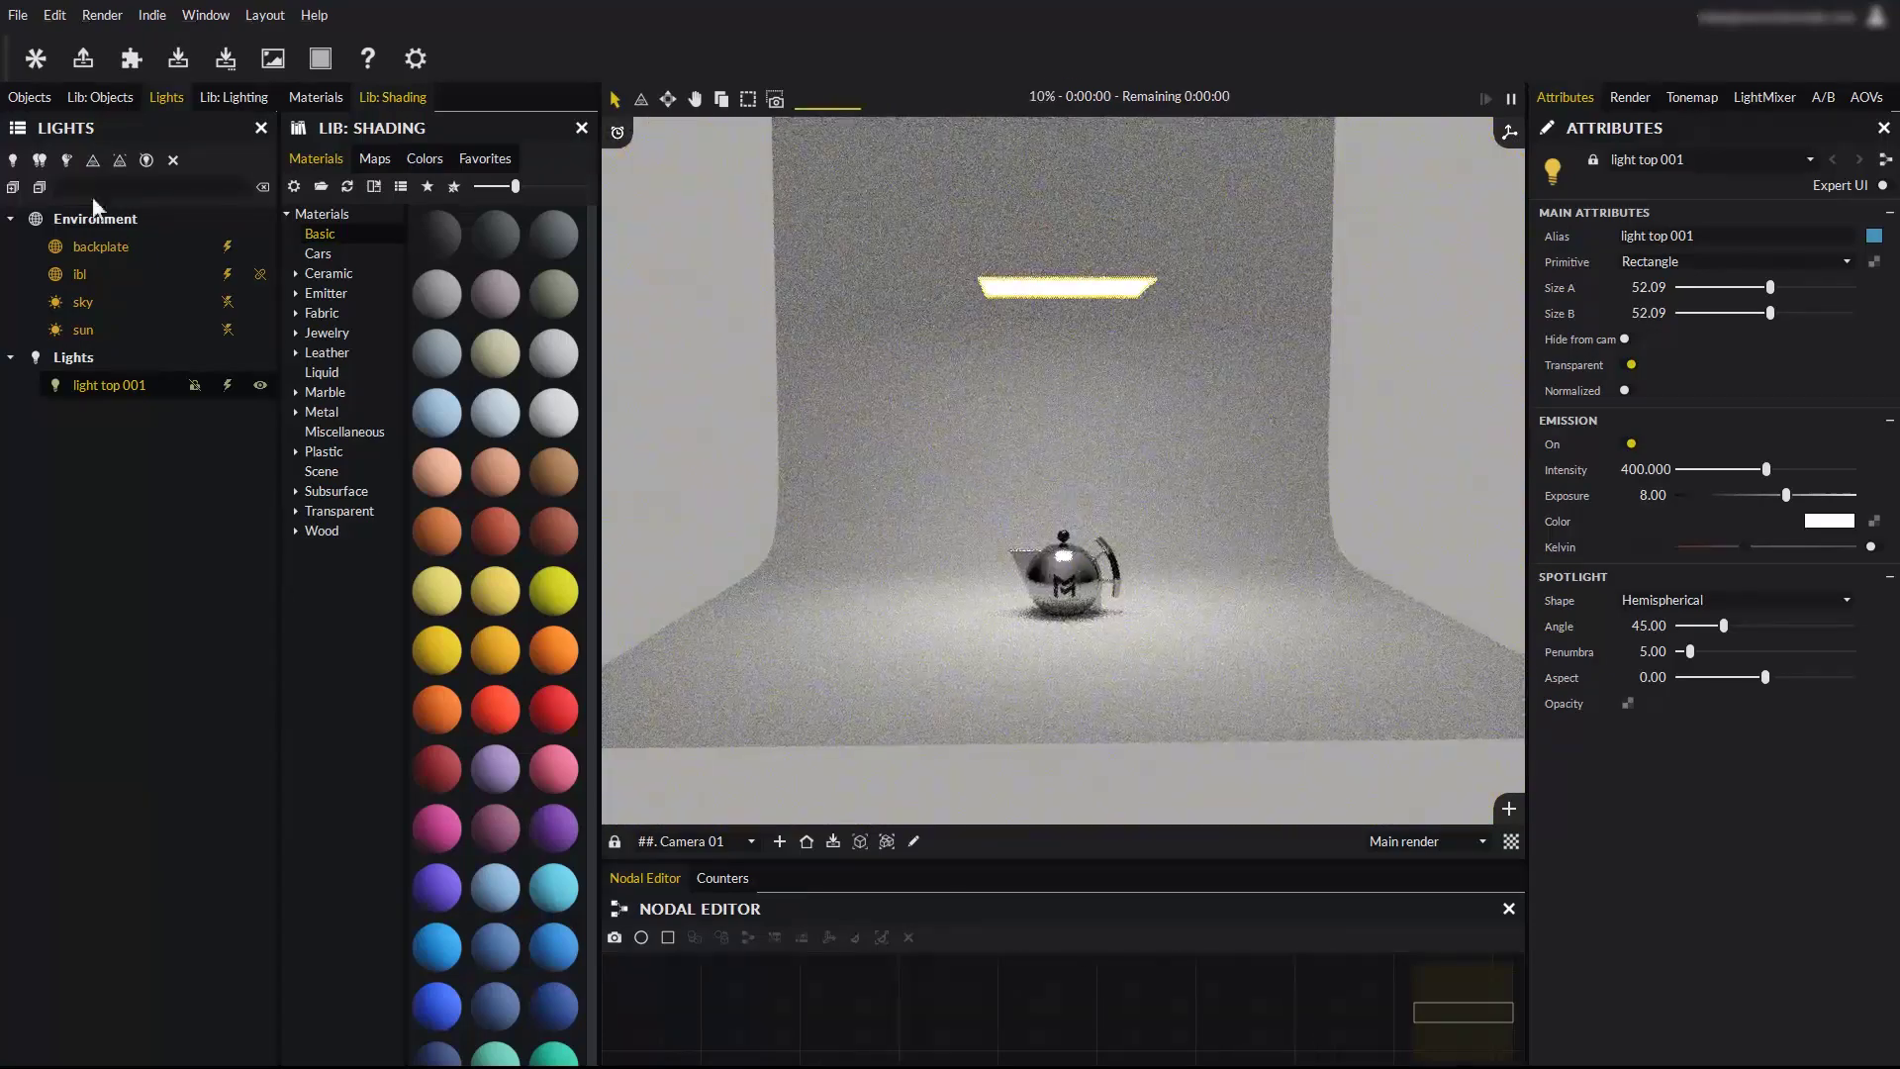
Add a left rectangle light and a right rectangle light.
{"action": "left_click", "coordinate": [12, 161]}
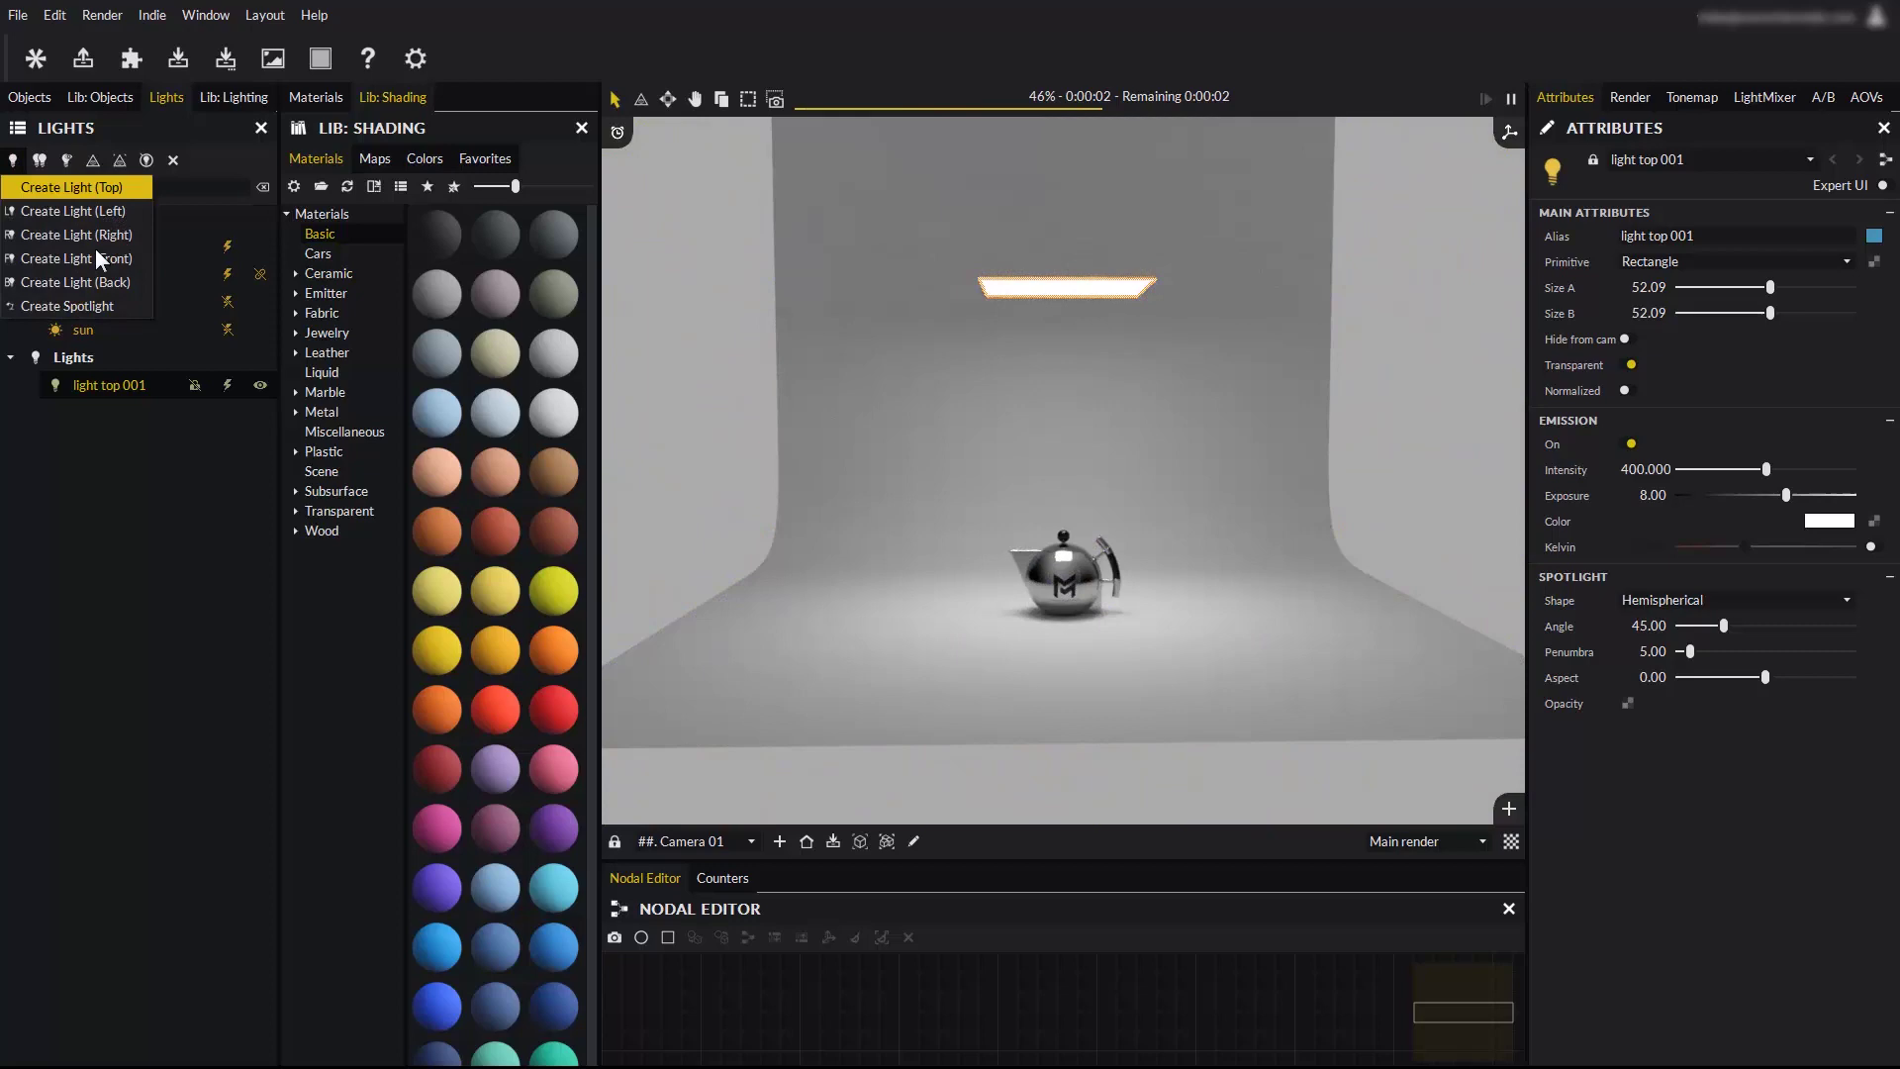
{"action": "left_click", "coordinate": [74, 211]}
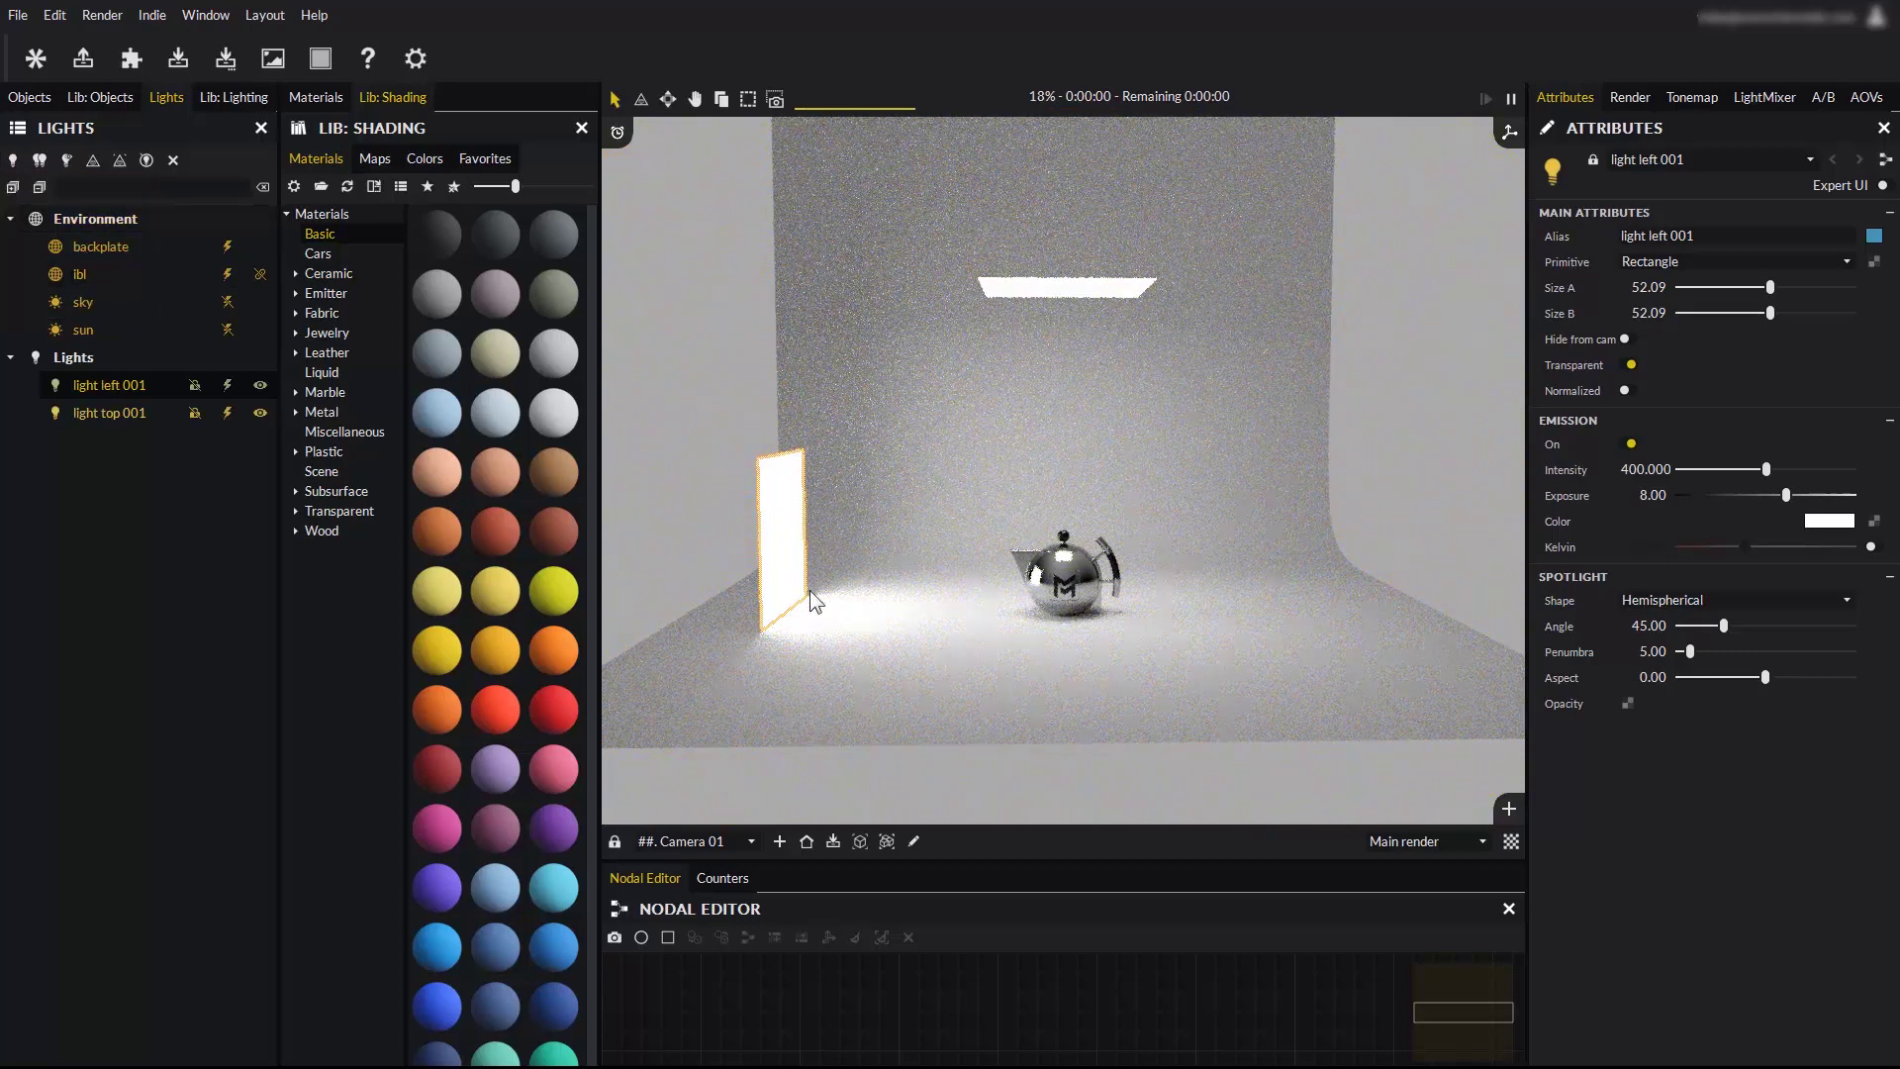
{"action": "left_click", "coordinate": [12, 161]}
{"action": "left_click", "coordinate": [117, 242]}
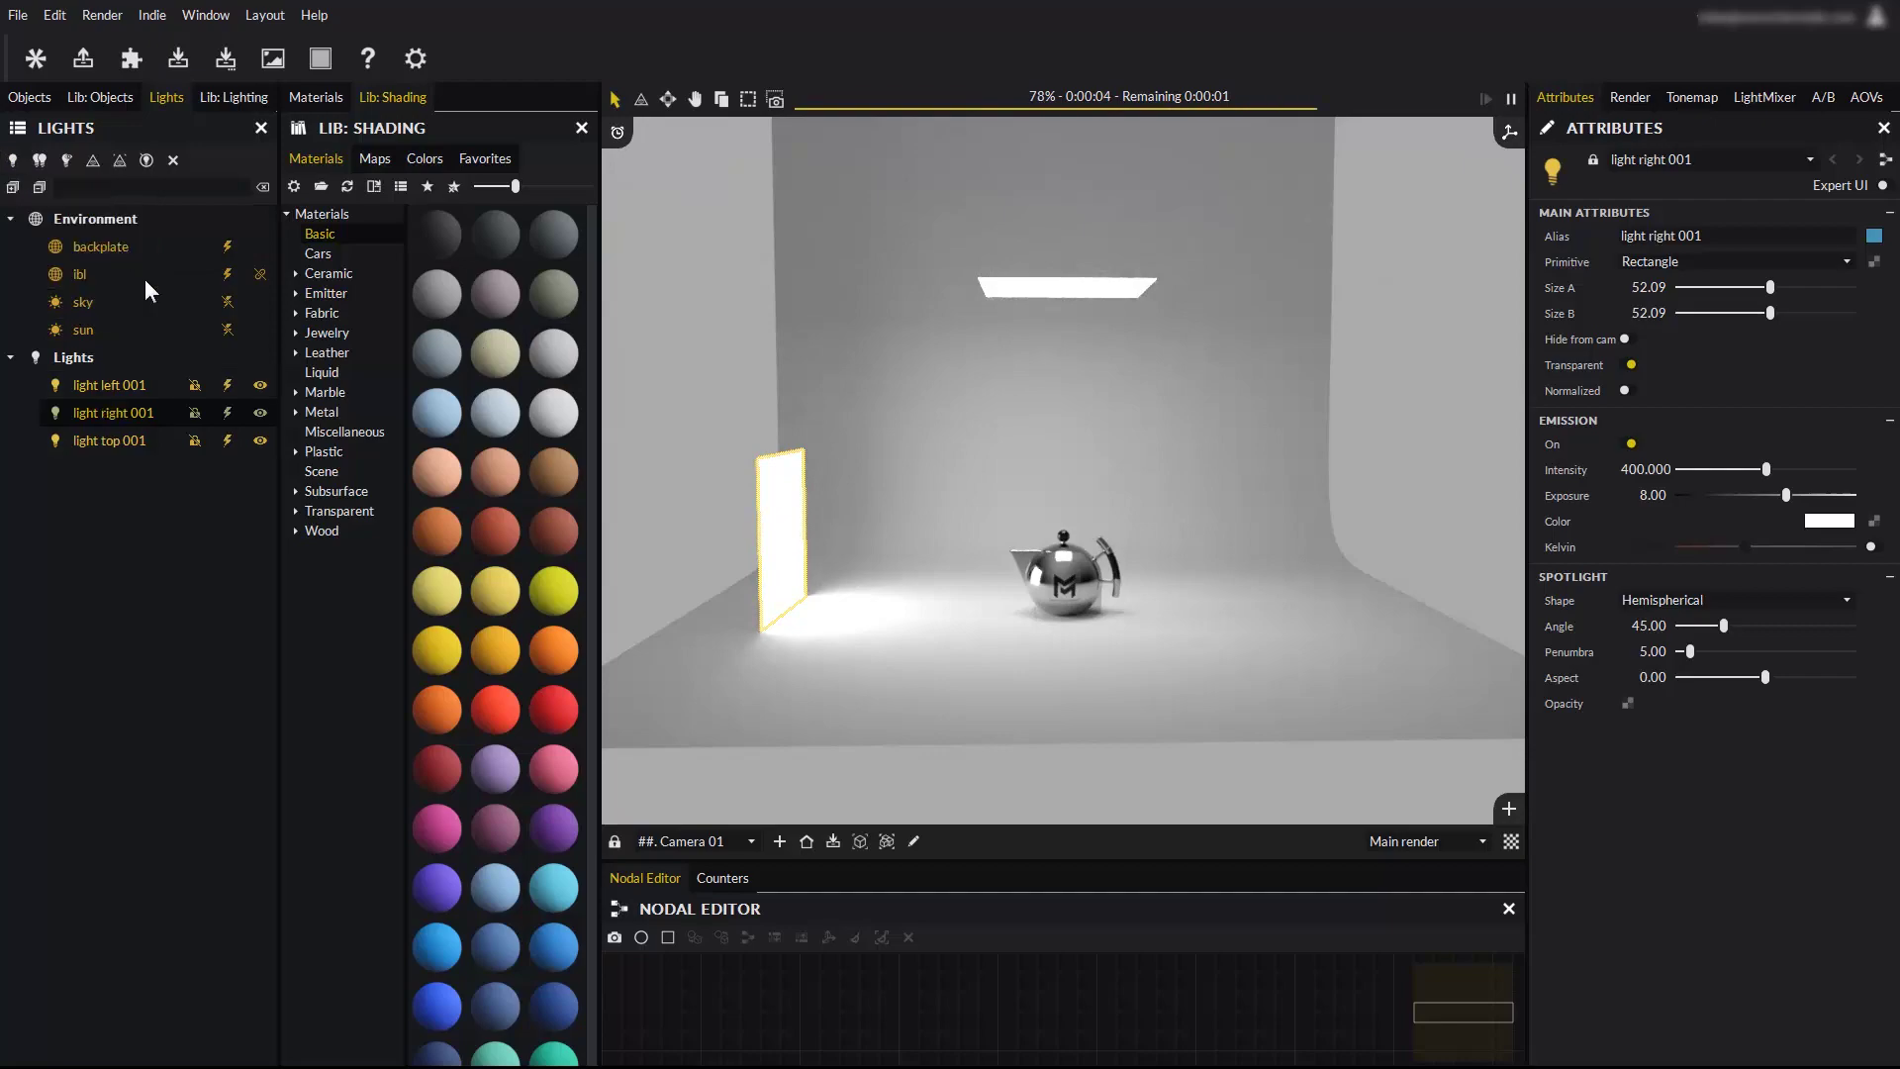
Reset the camera to the teapot, zoom out, and add a second left light, light left 002.
{"action": "left_click", "coordinate": [806, 841]}
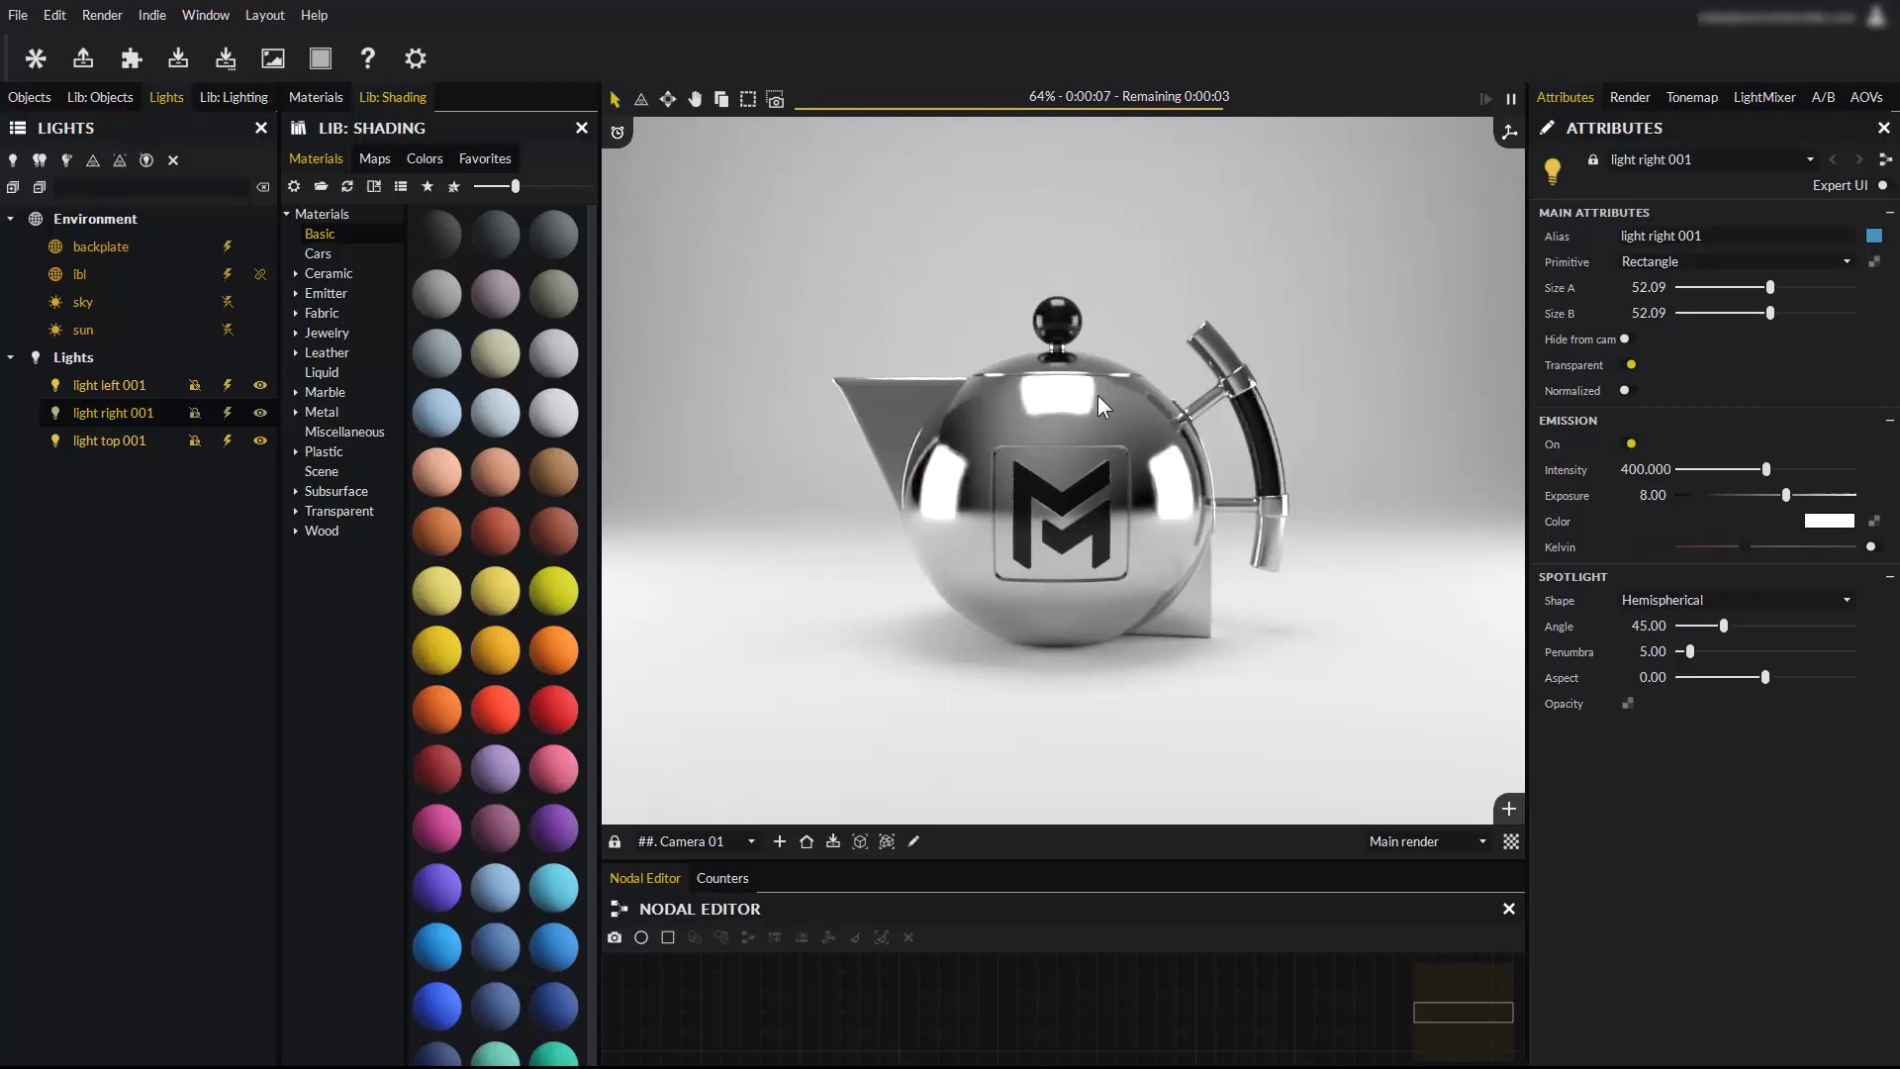
{"action": "scroll", "coordinate": [1019, 566], "scroll_direction": "down", "scroll_amount": 3}
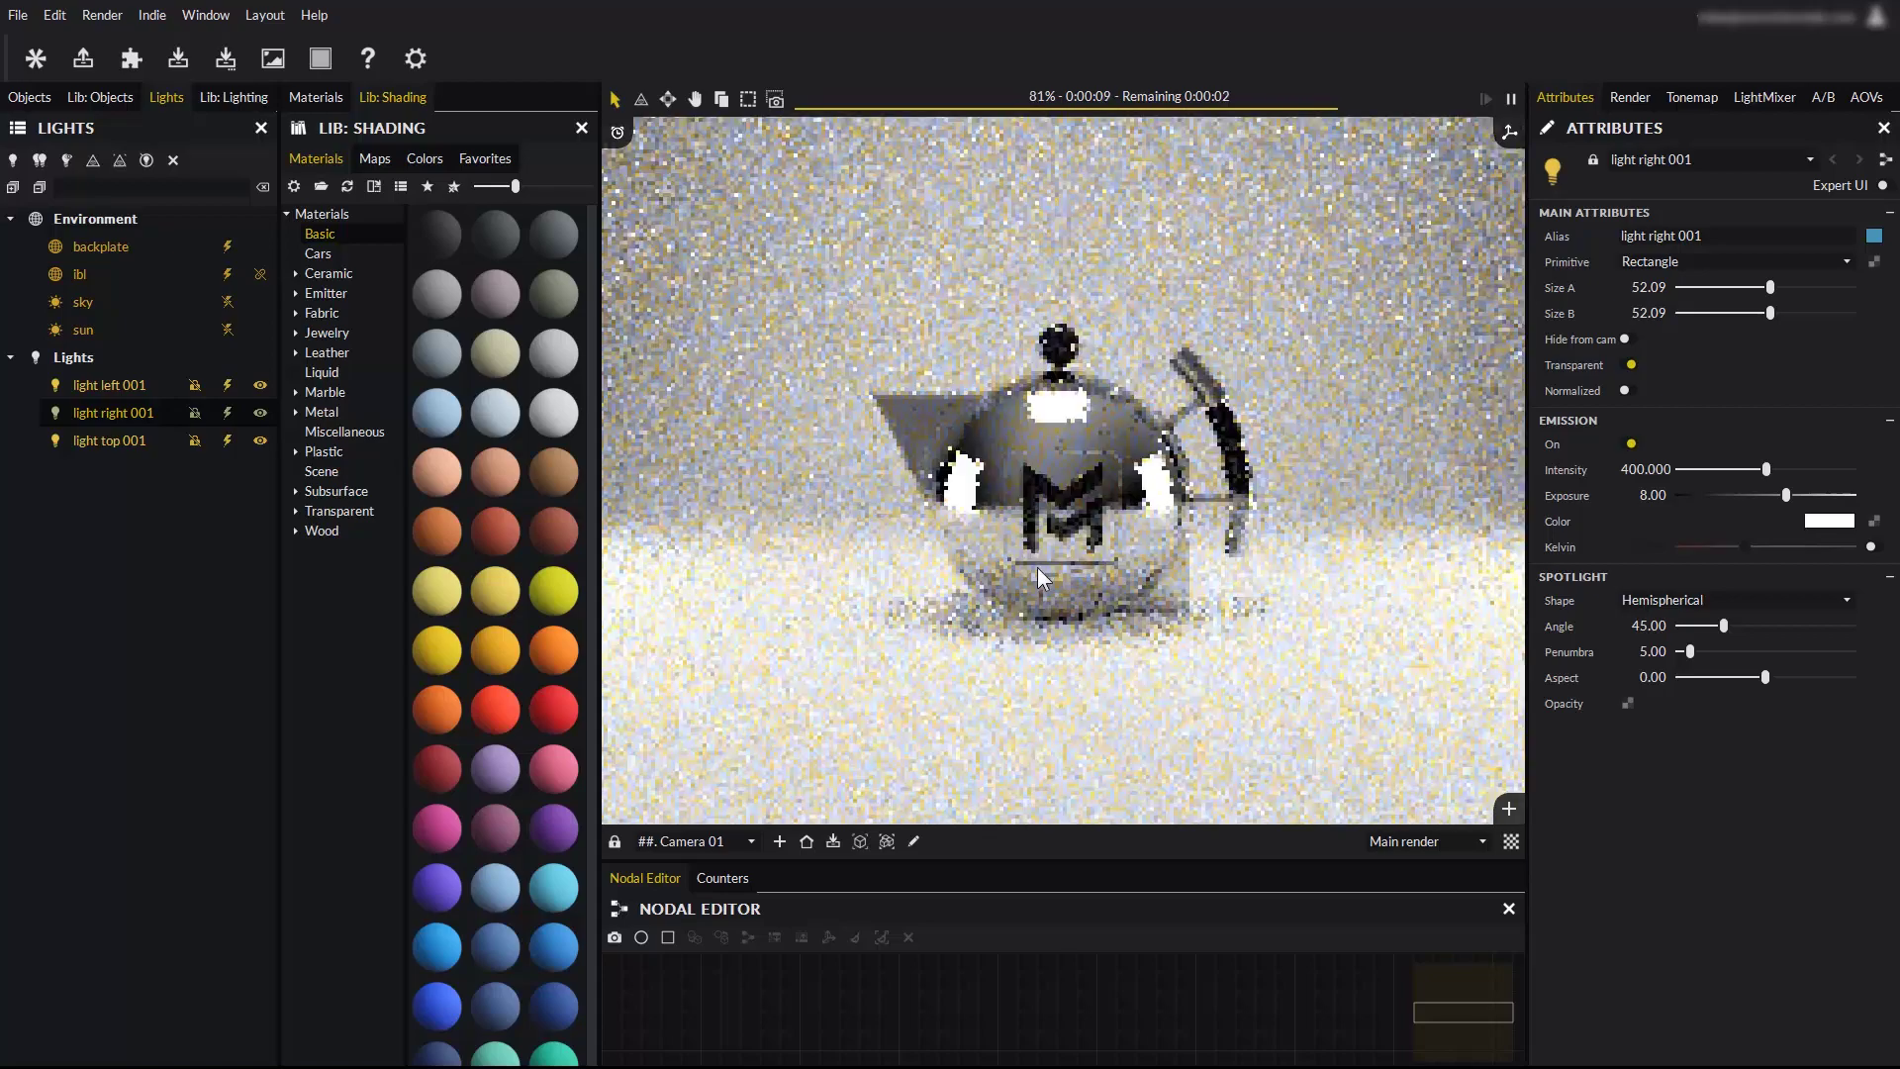
{"action": "scroll", "coordinate": [1045, 554], "scroll_direction": "down", "scroll_amount": 3}
{"action": "left_click_drag", "start_coordinate": [1045, 556], "coordinate": [1108, 524]}
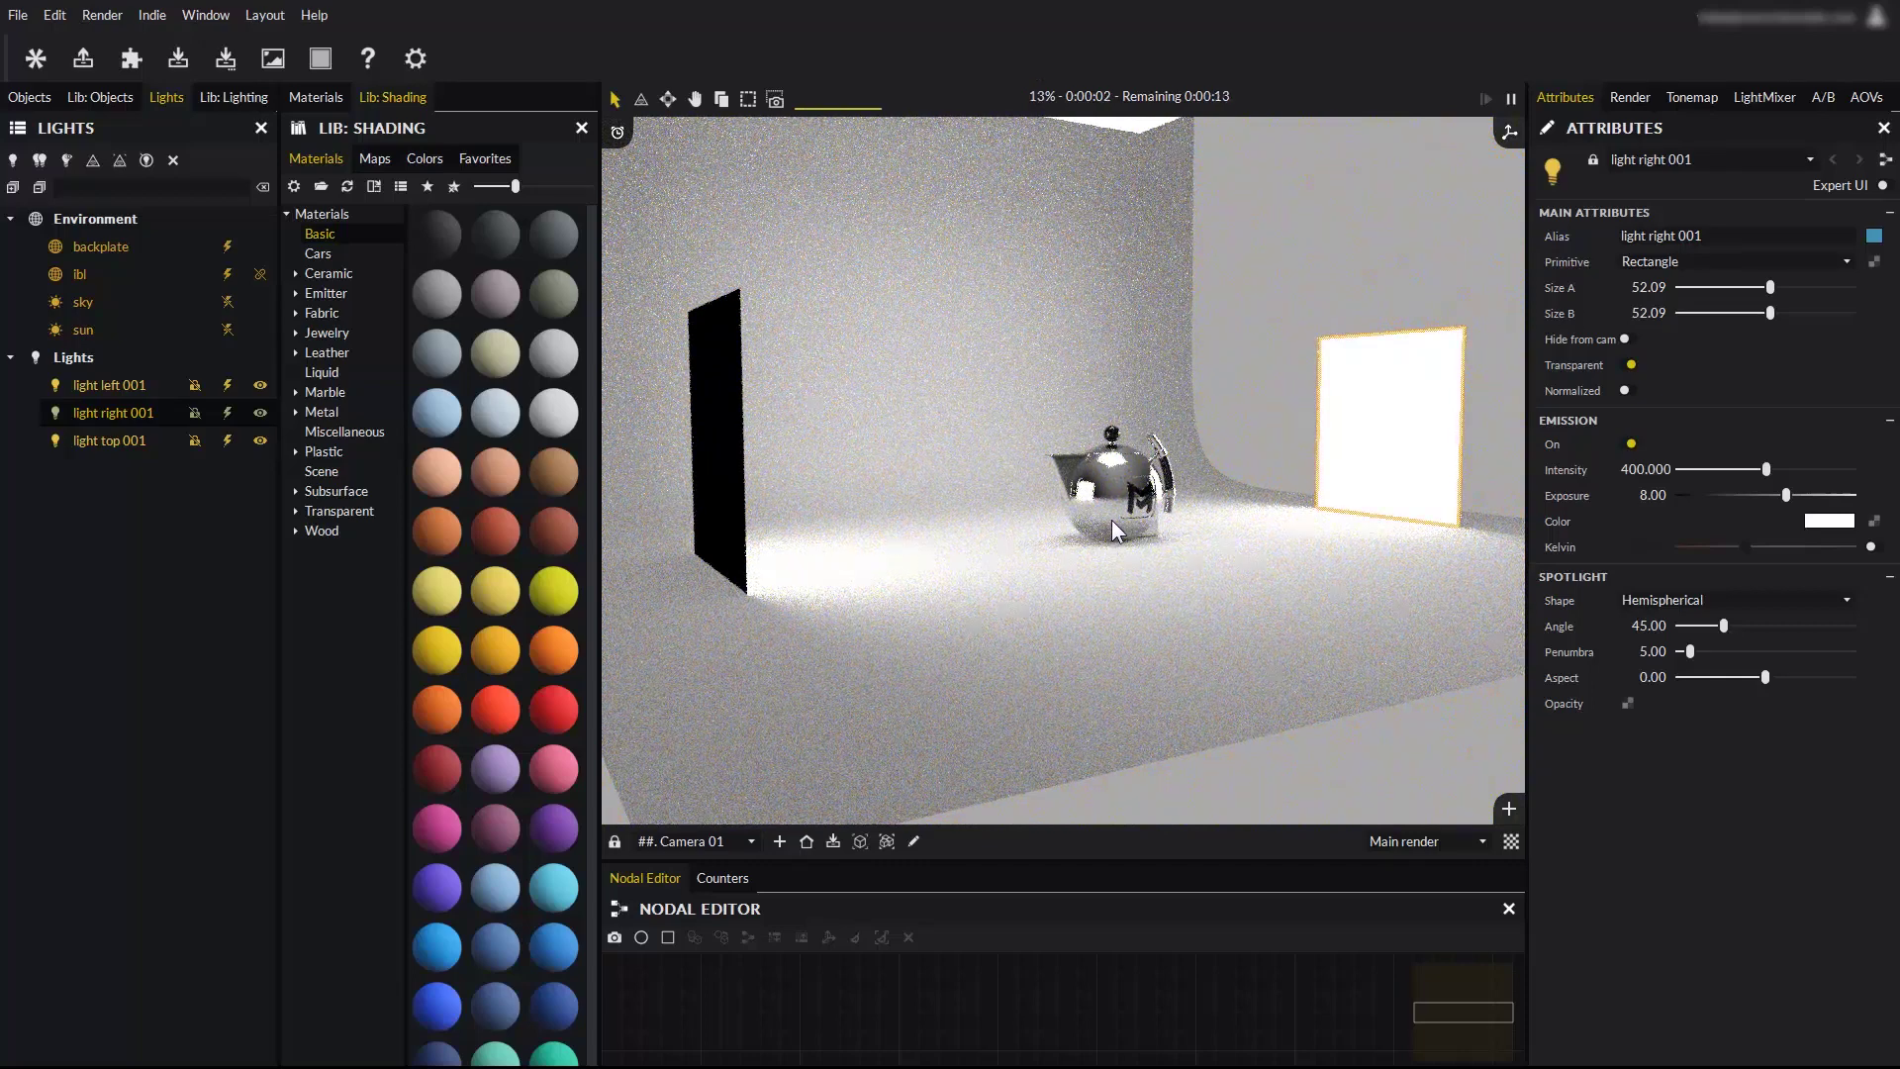
{"action": "left_click", "coordinate": [12, 160]}
{"action": "left_click", "coordinate": [100, 211]}
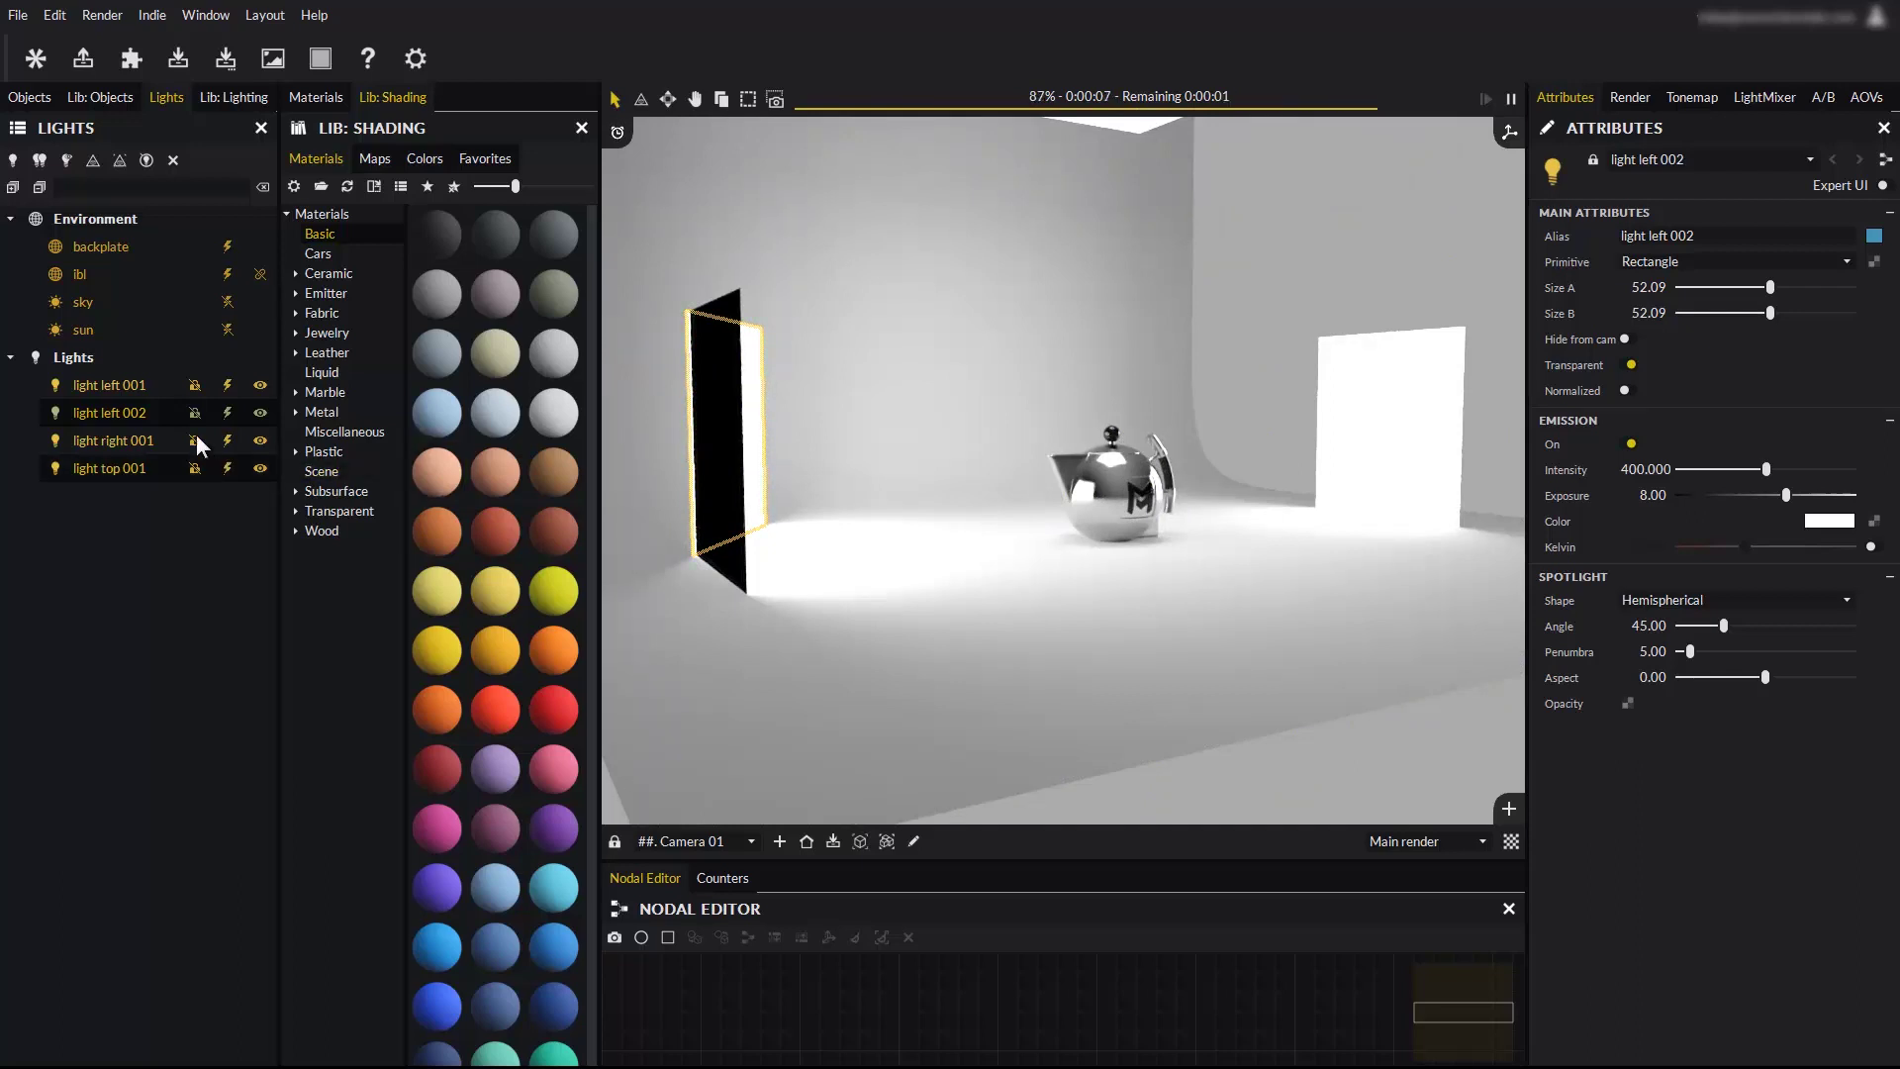
Select all four rectangle lights and delete them, confirming the prompt.
{"action": "left_click", "coordinate": [125, 388]}
{"action": "left_click", "coordinate": [122, 452], "text": "shift"}
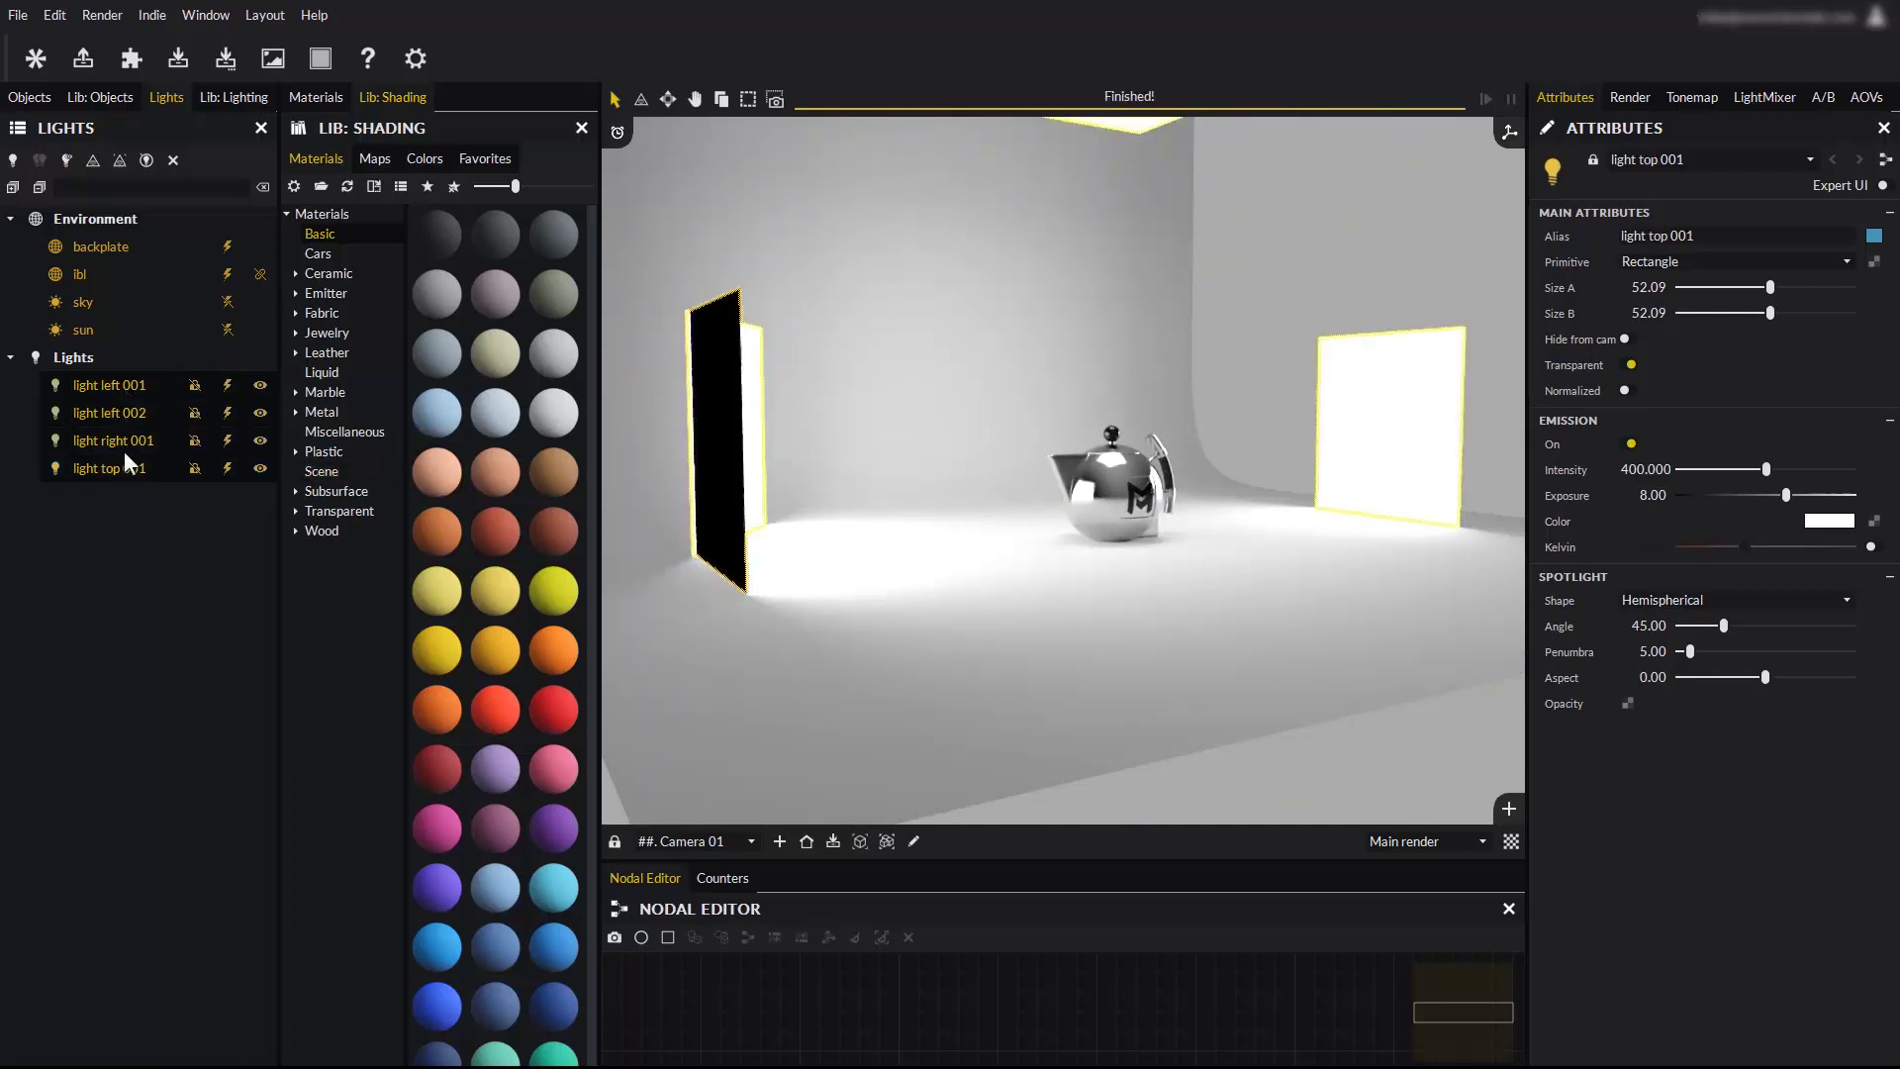
{"action": "left_click", "coordinate": [174, 164]}
{"action": "left_click", "coordinate": [978, 622]}
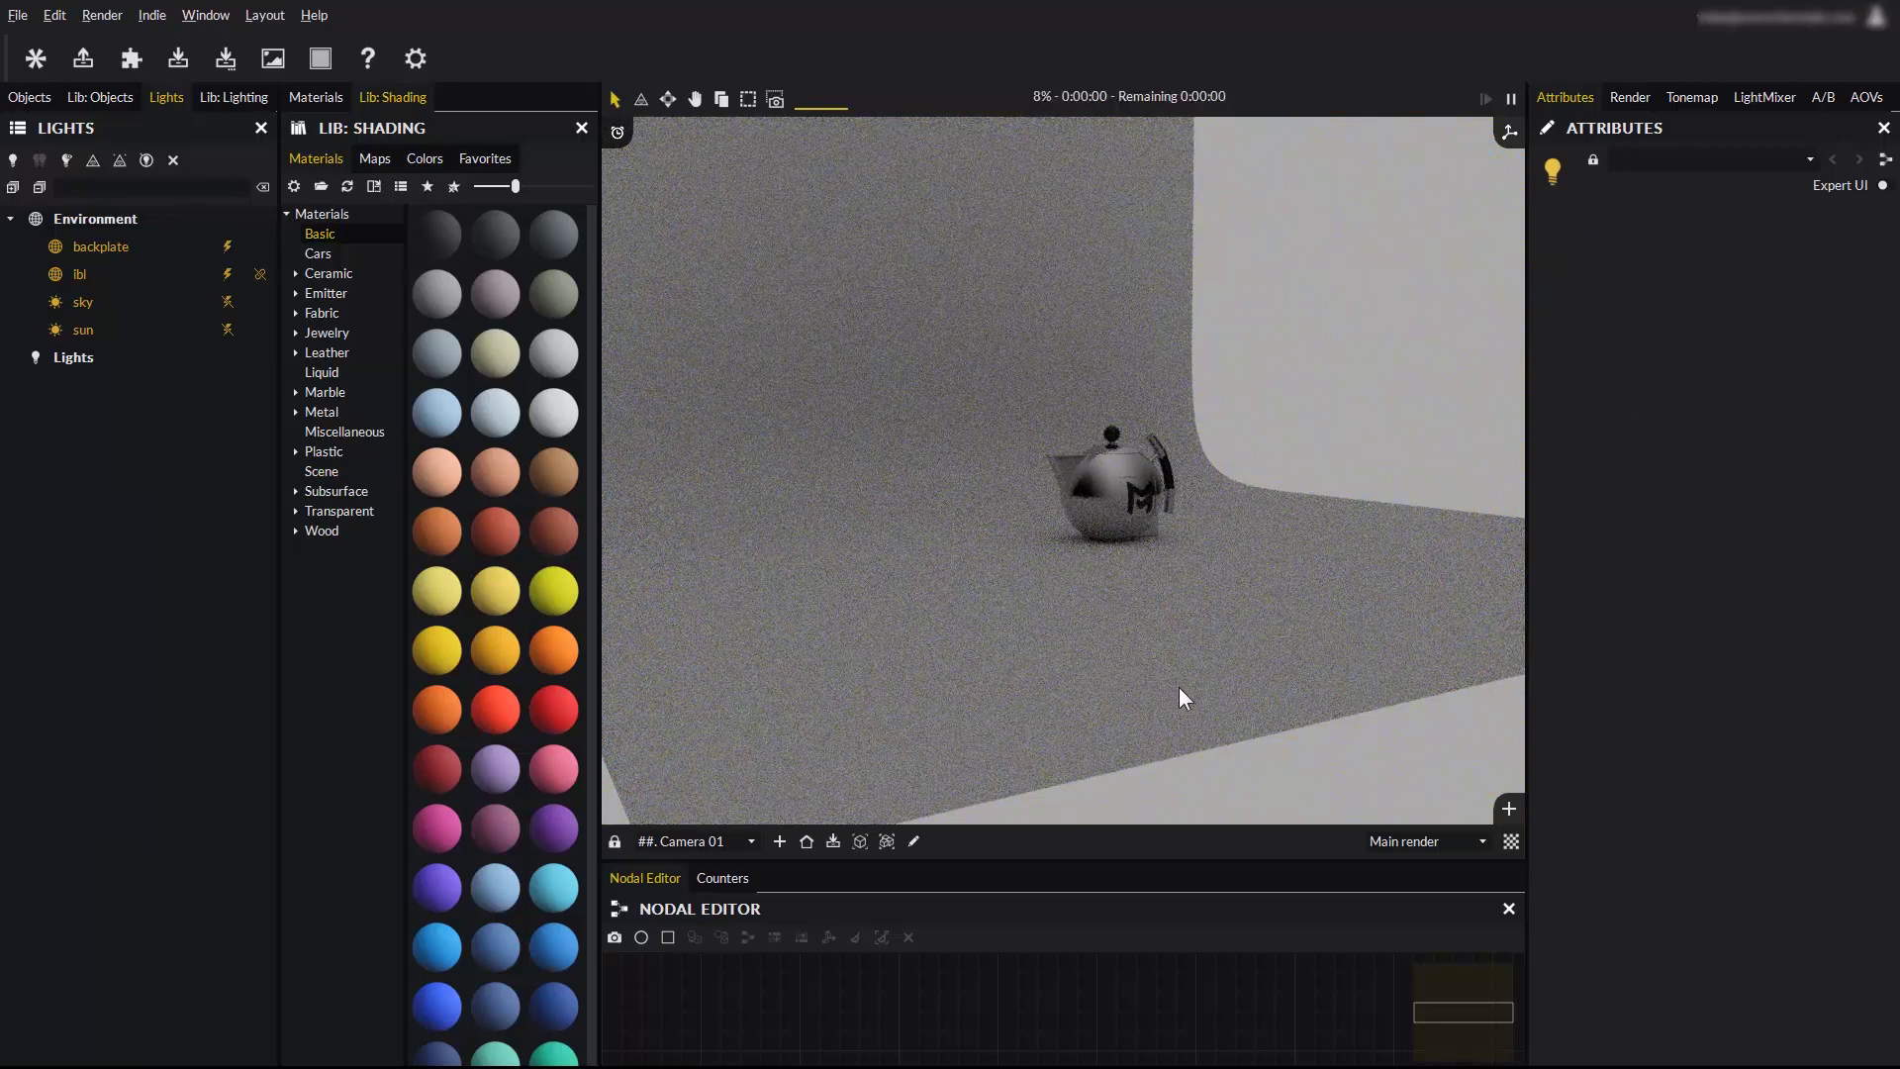
Reset the view to the teapot close-up and add spotlight 001.
{"action": "left_click", "coordinate": [805, 842]}
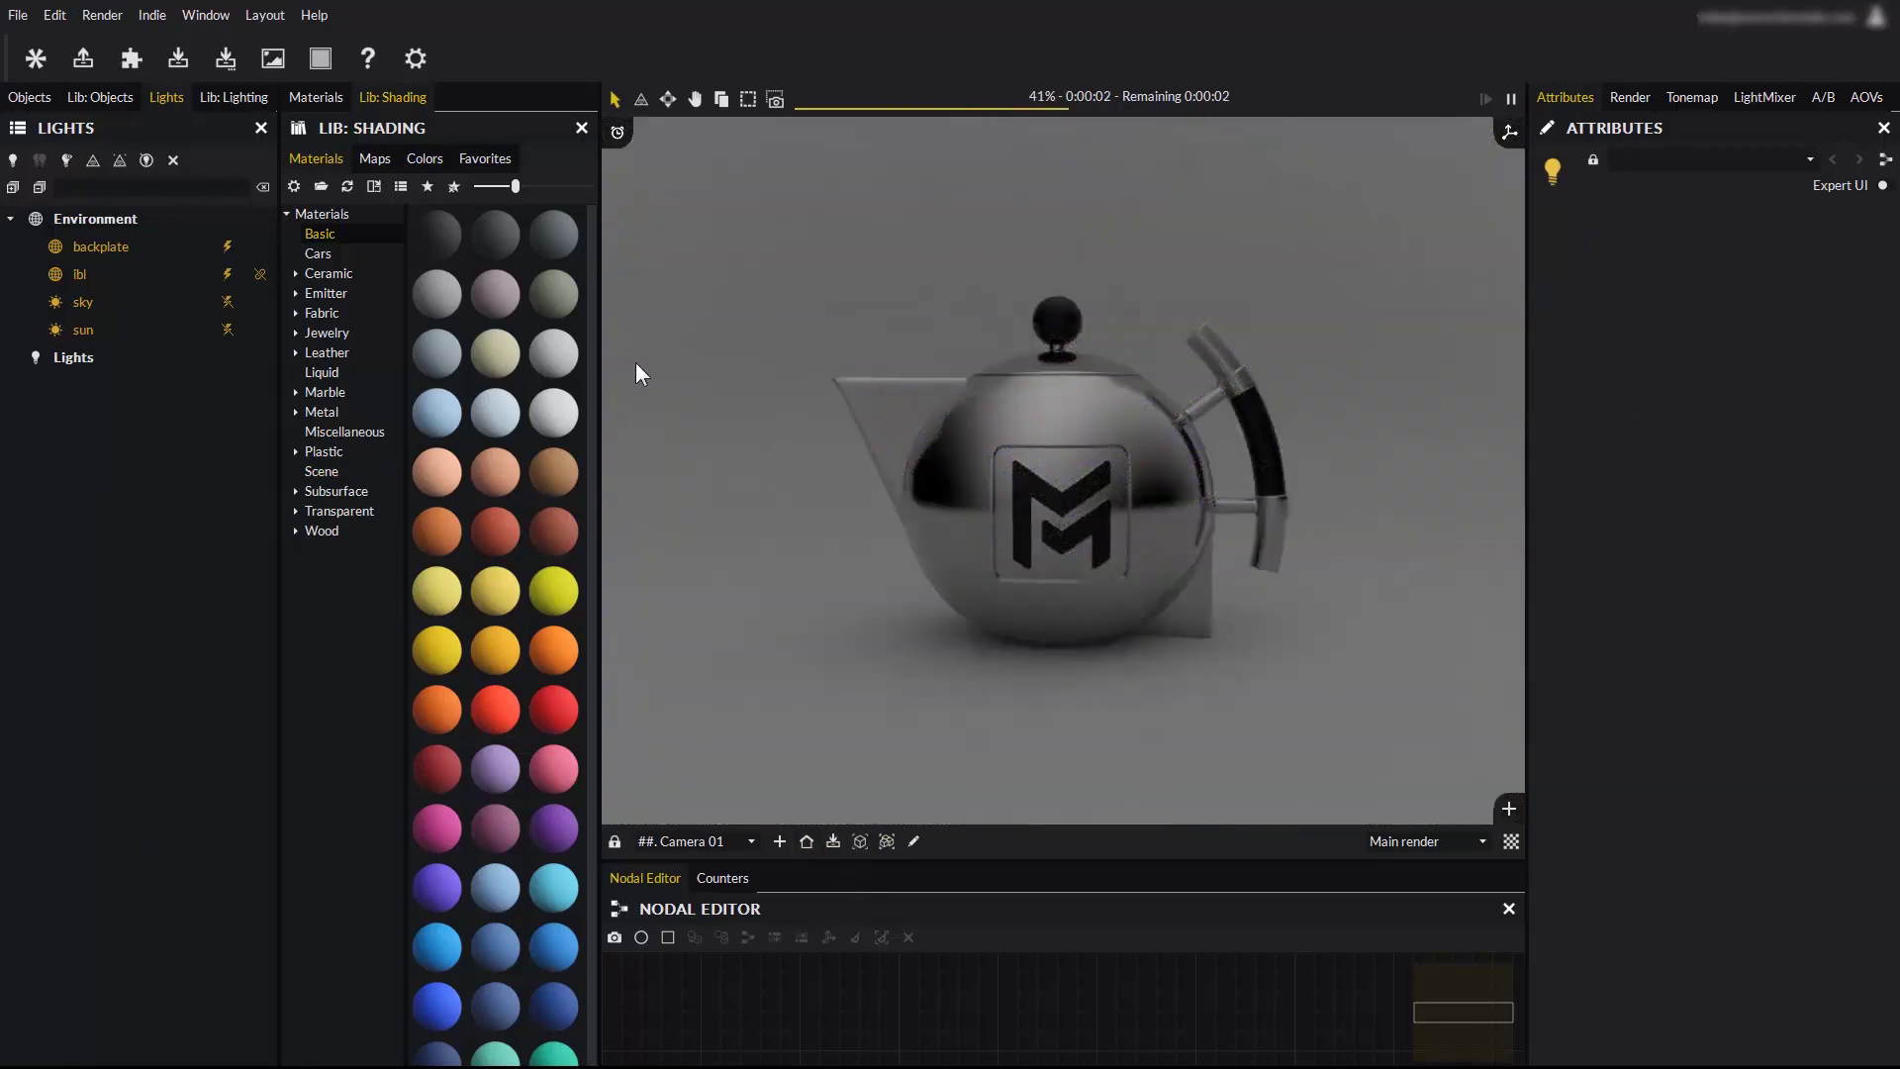
{"action": "left_click", "coordinate": [12, 158]}
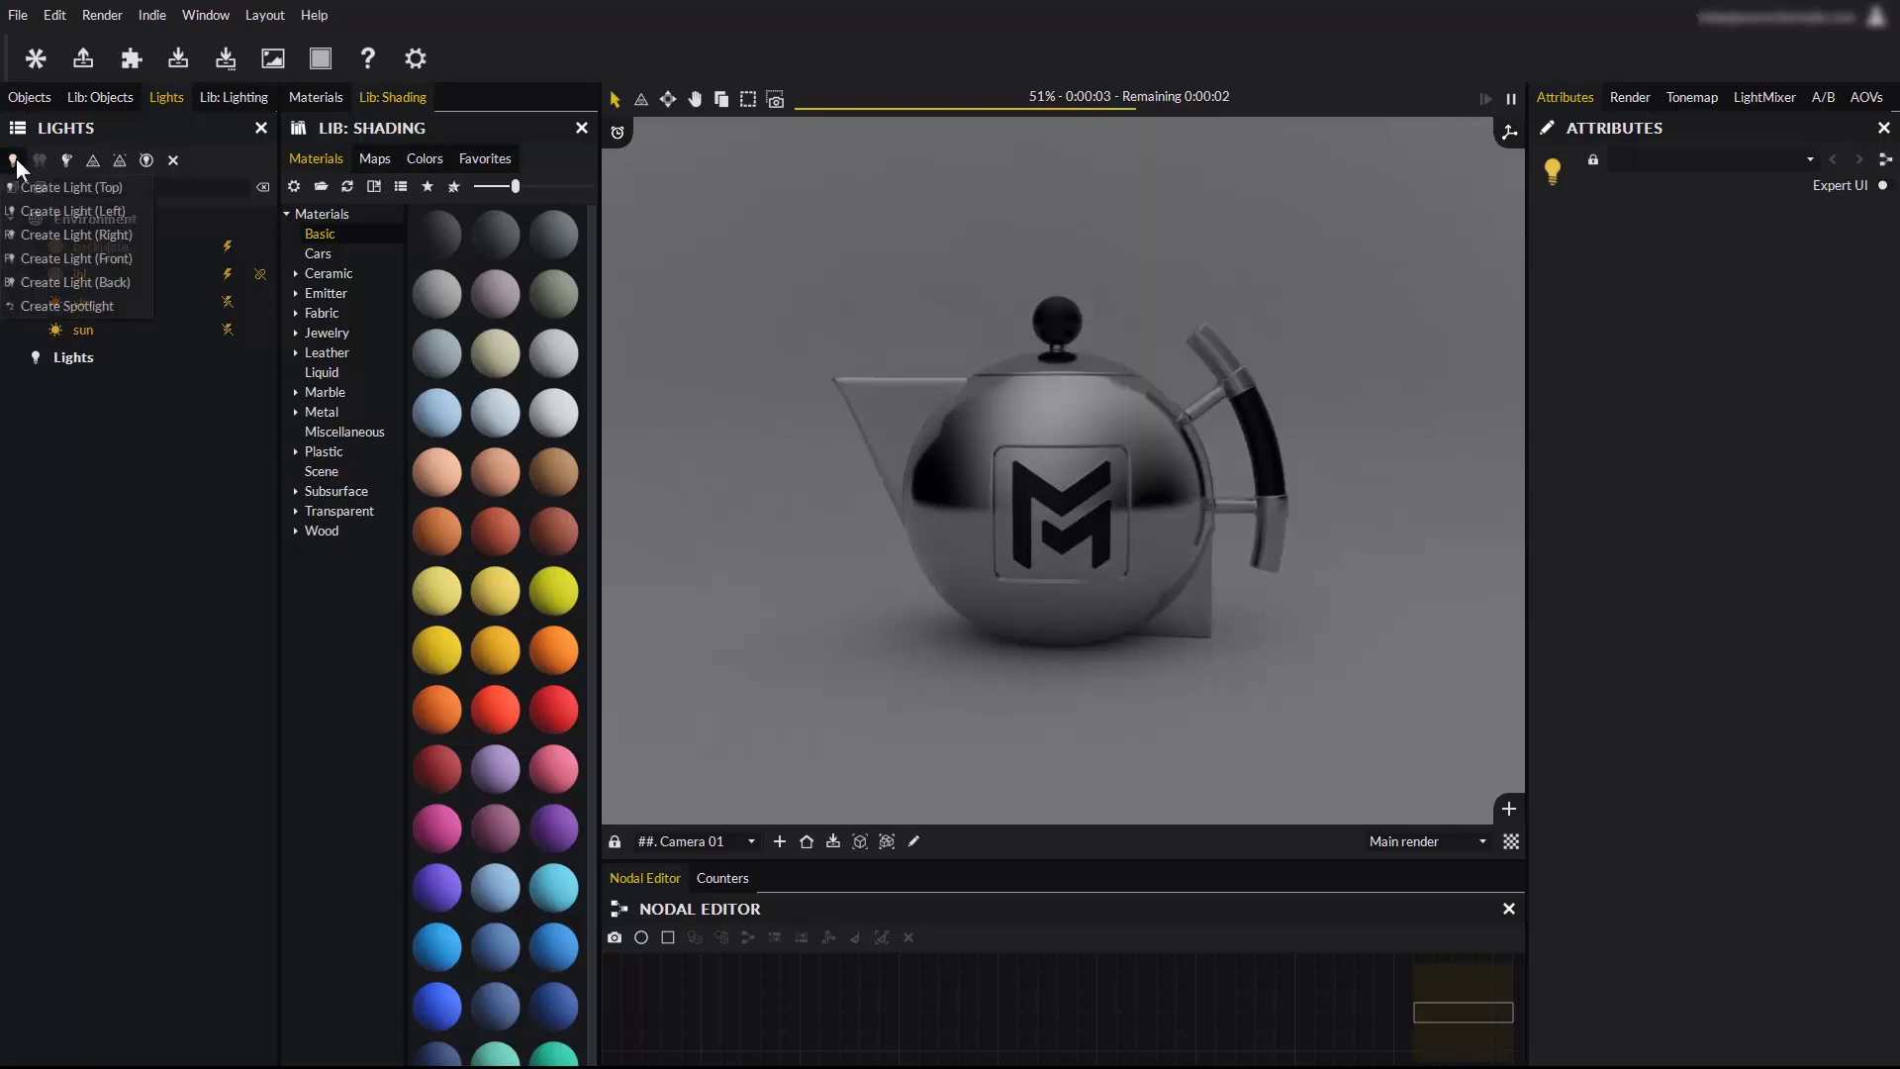
{"action": "left_click", "coordinate": [87, 303]}
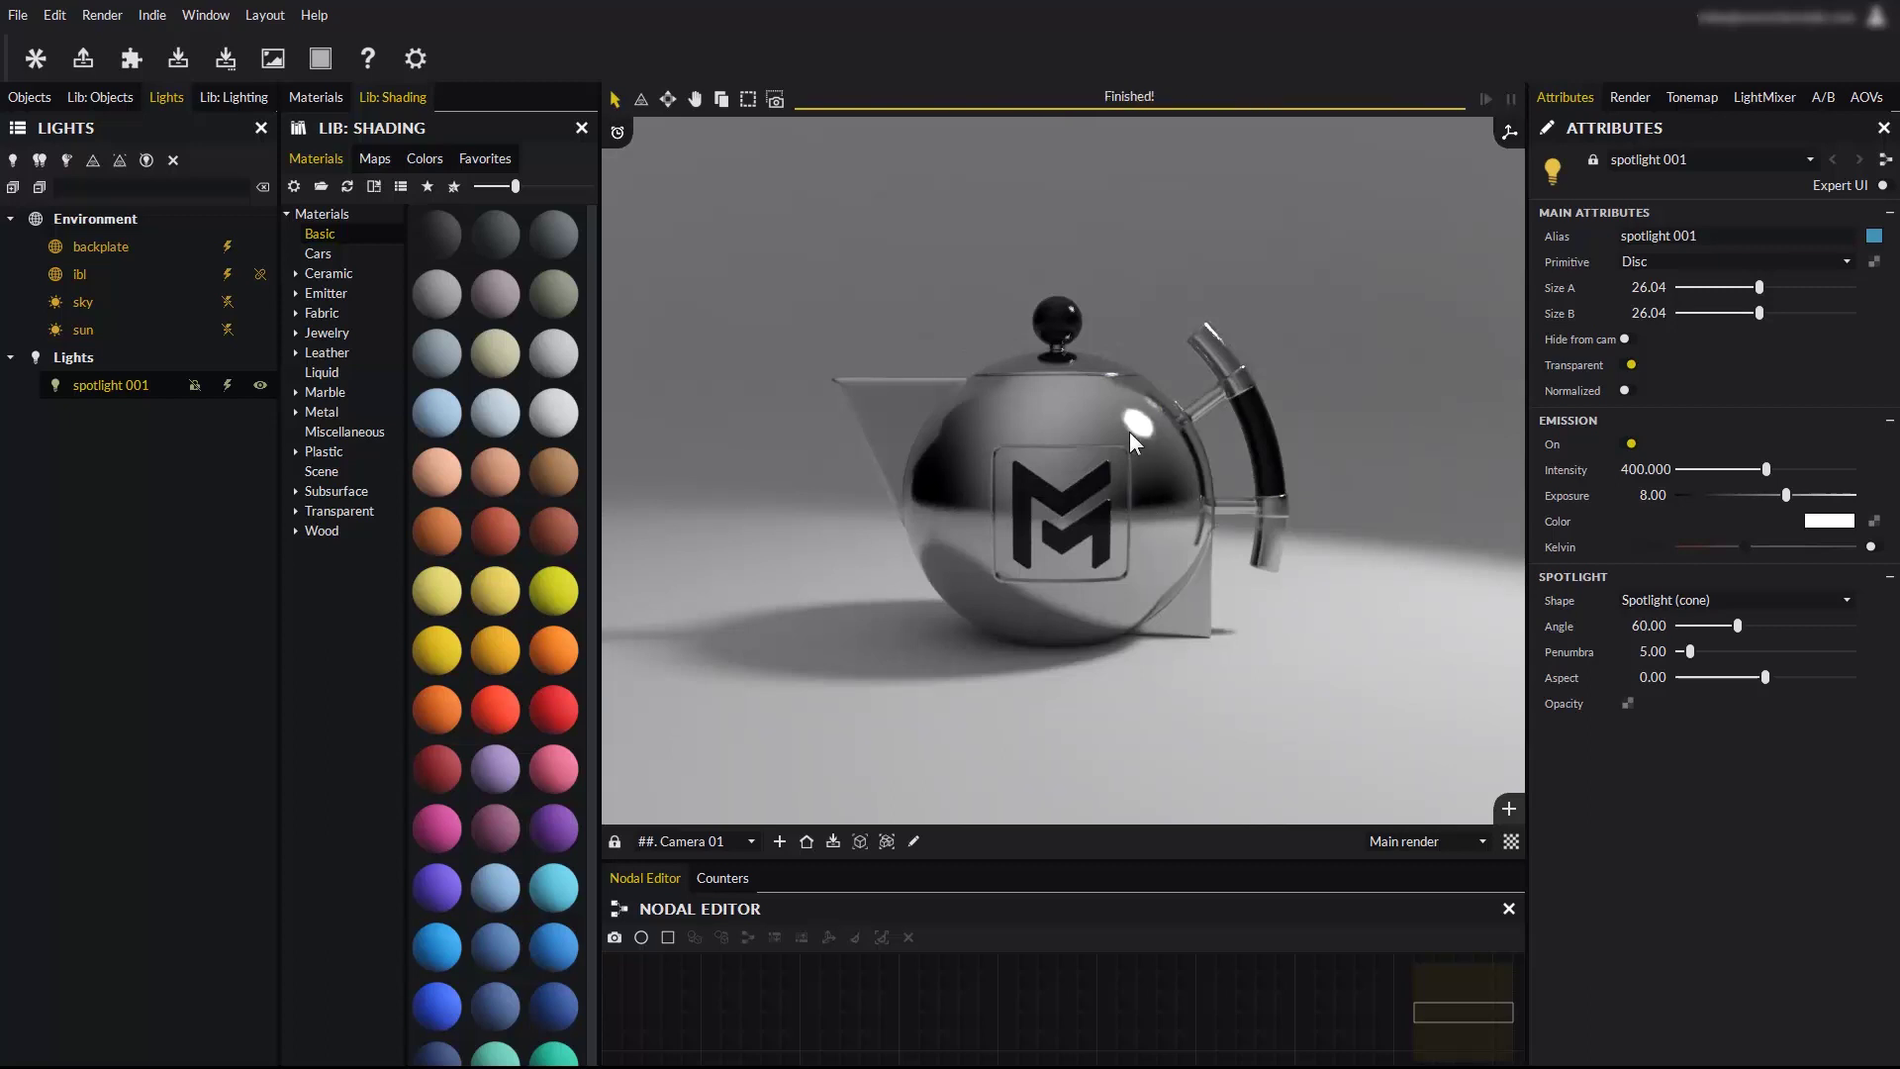
Switch to the F3 multi-viewport layout and aim spotlight 001 at the teapot from its own view.
{"action": "key", "text": "F3"}
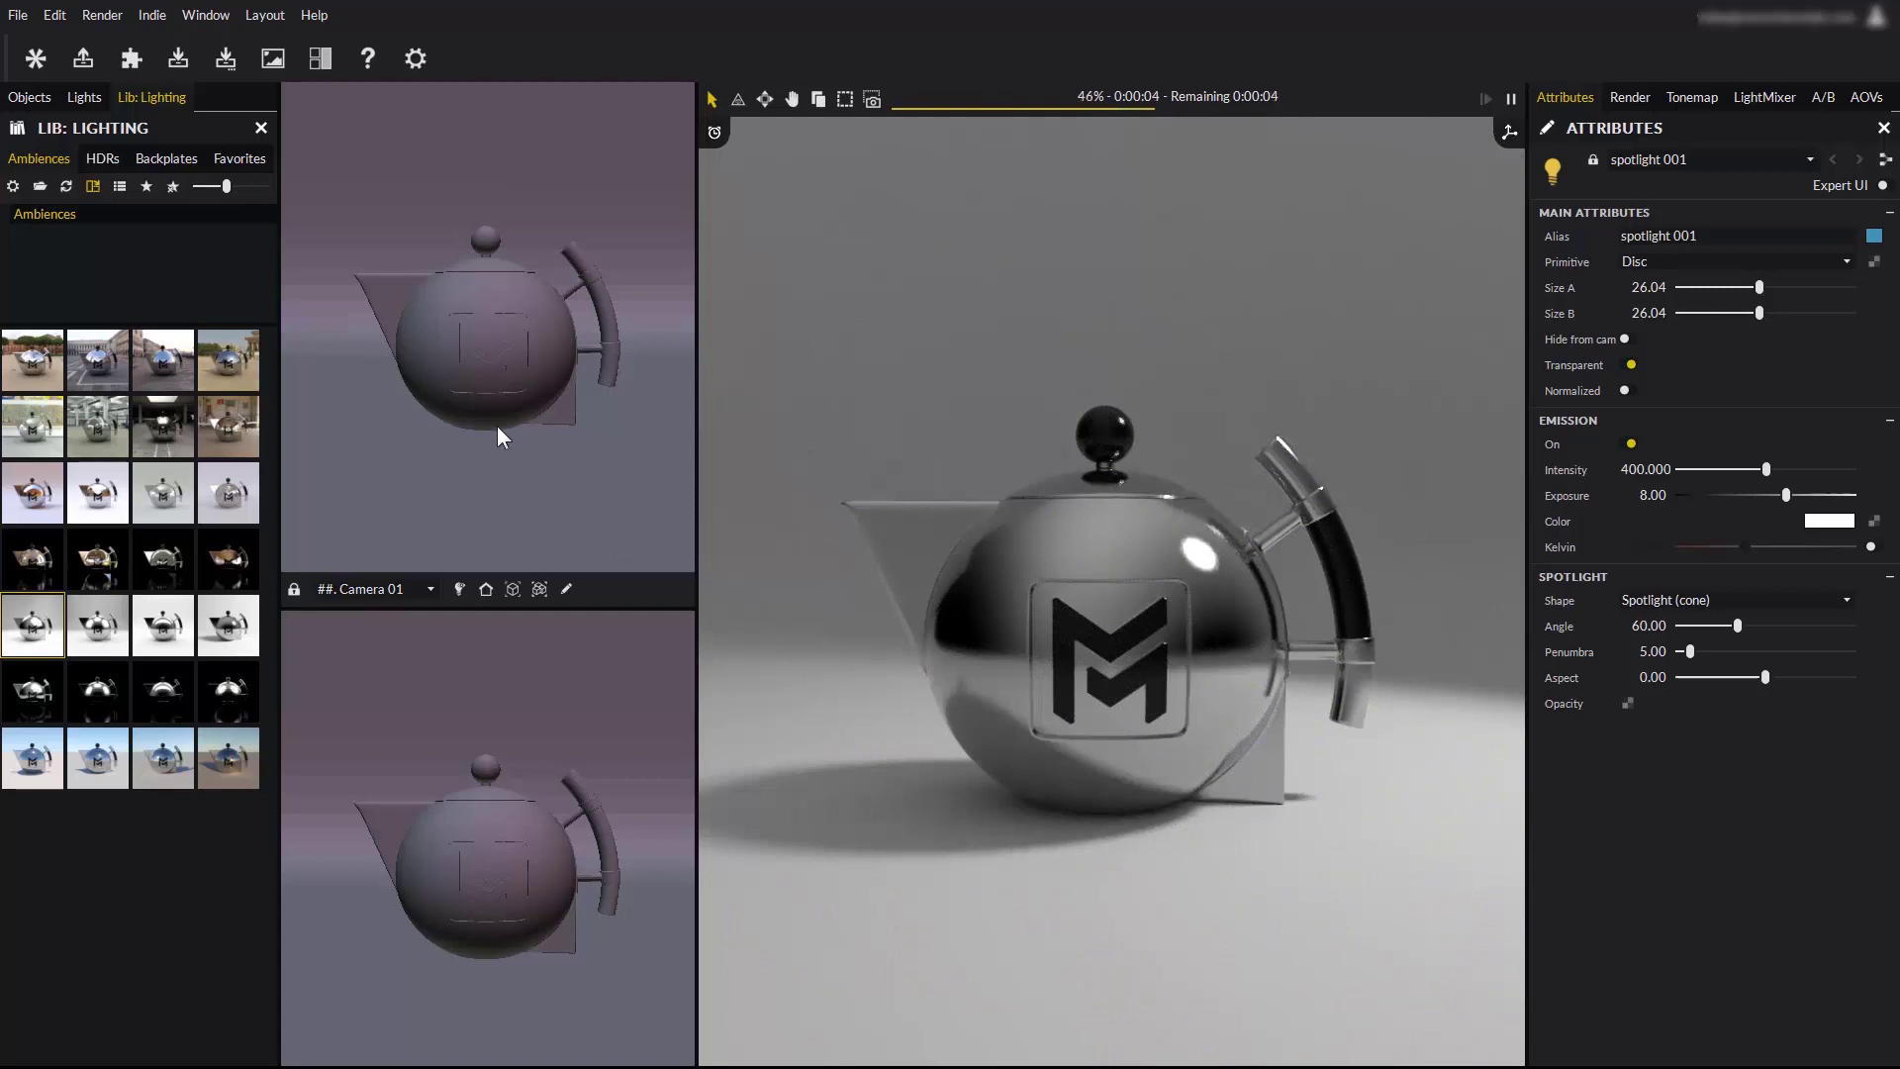
{"action": "left_click", "coordinate": [419, 322]}
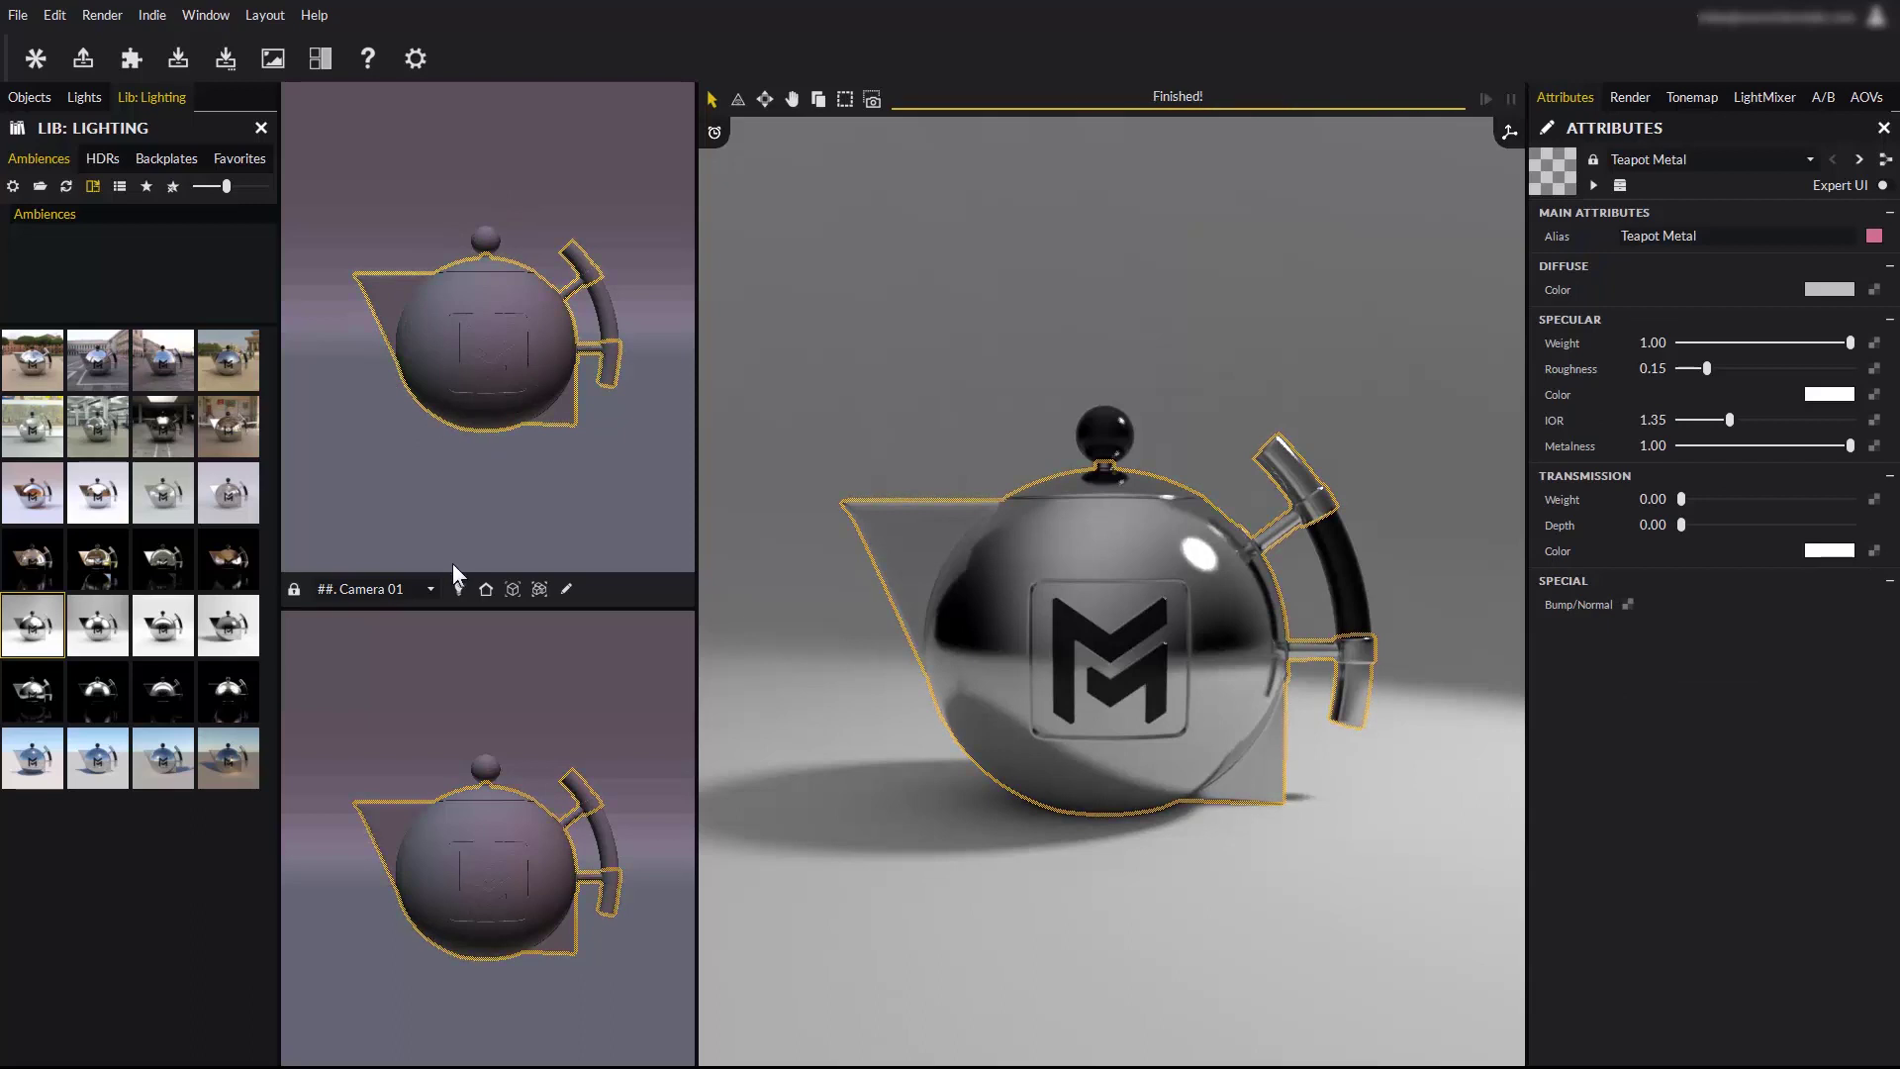
{"action": "left_click", "coordinate": [370, 592]}
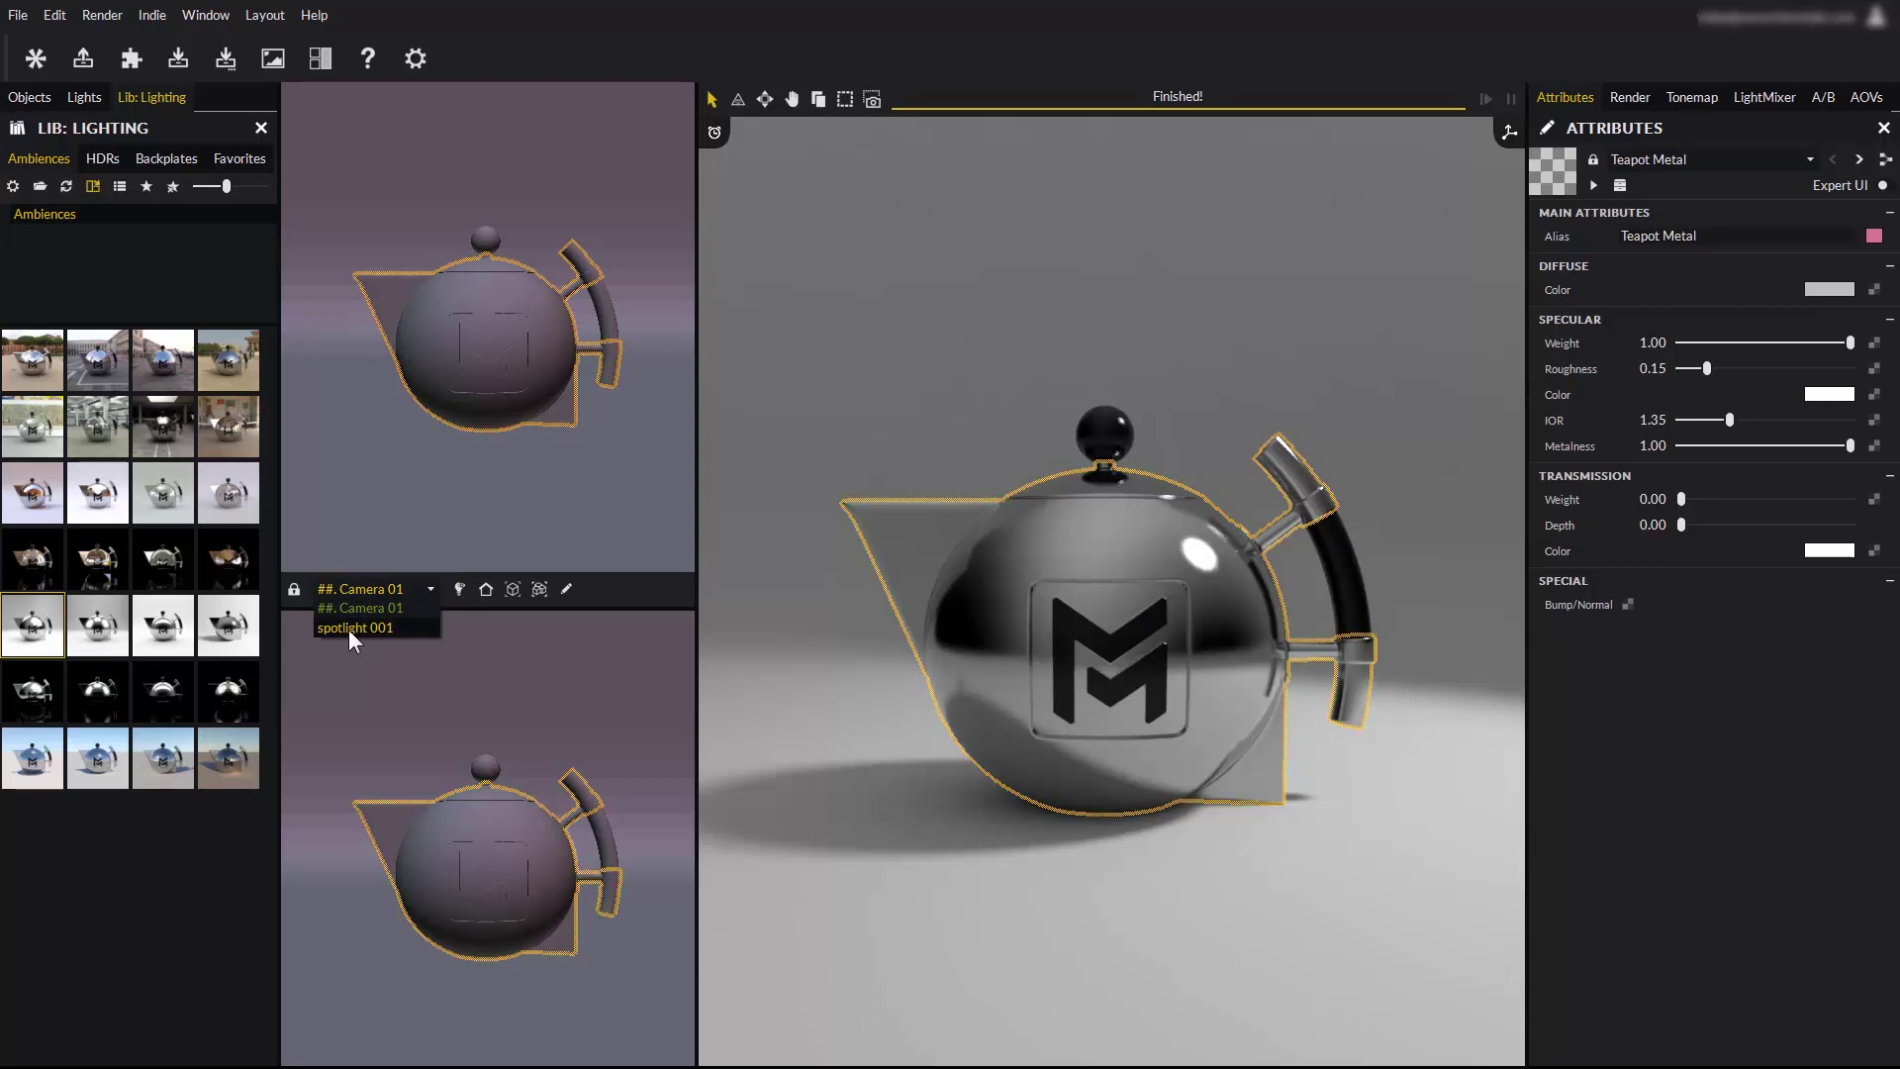
{"action": "left_click", "coordinate": [349, 630]}
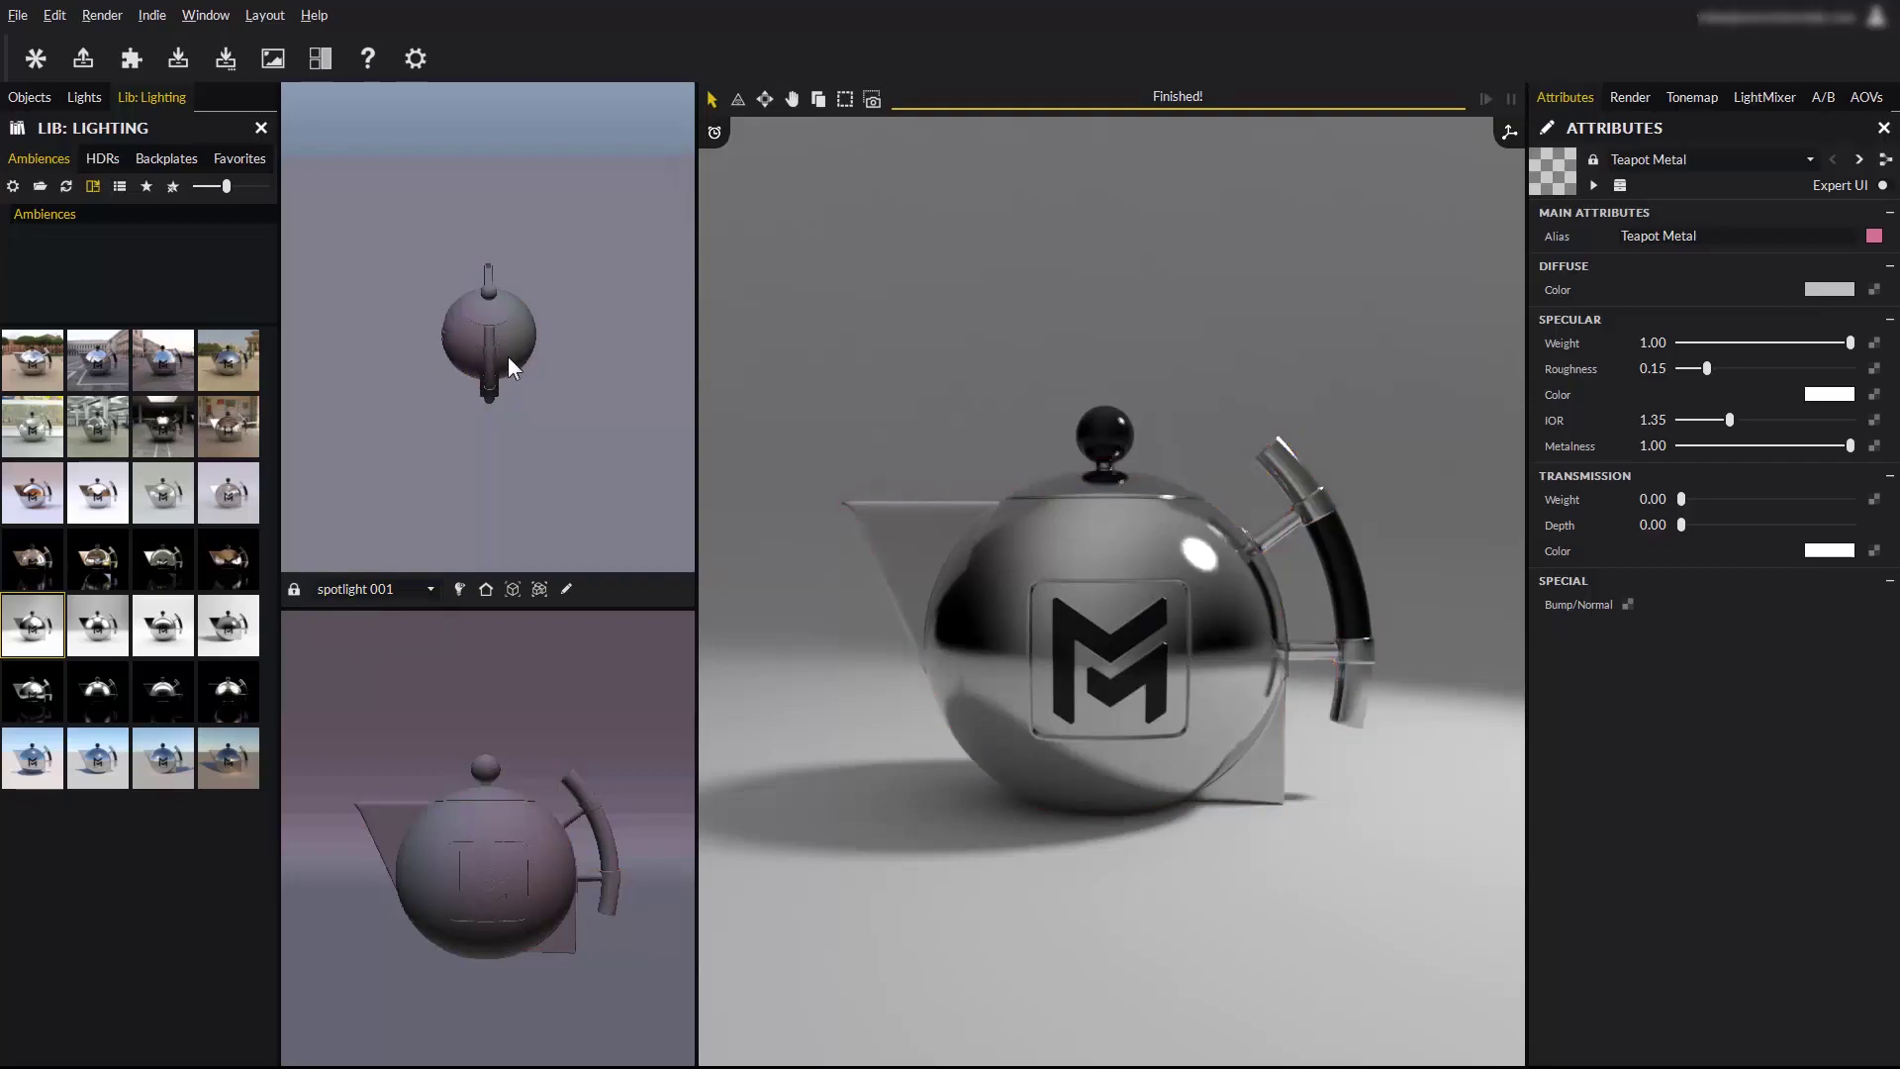
{"action": "left_click_drag", "start_coordinate": [508, 366], "coordinate": [776, 372], "text": "alt"}
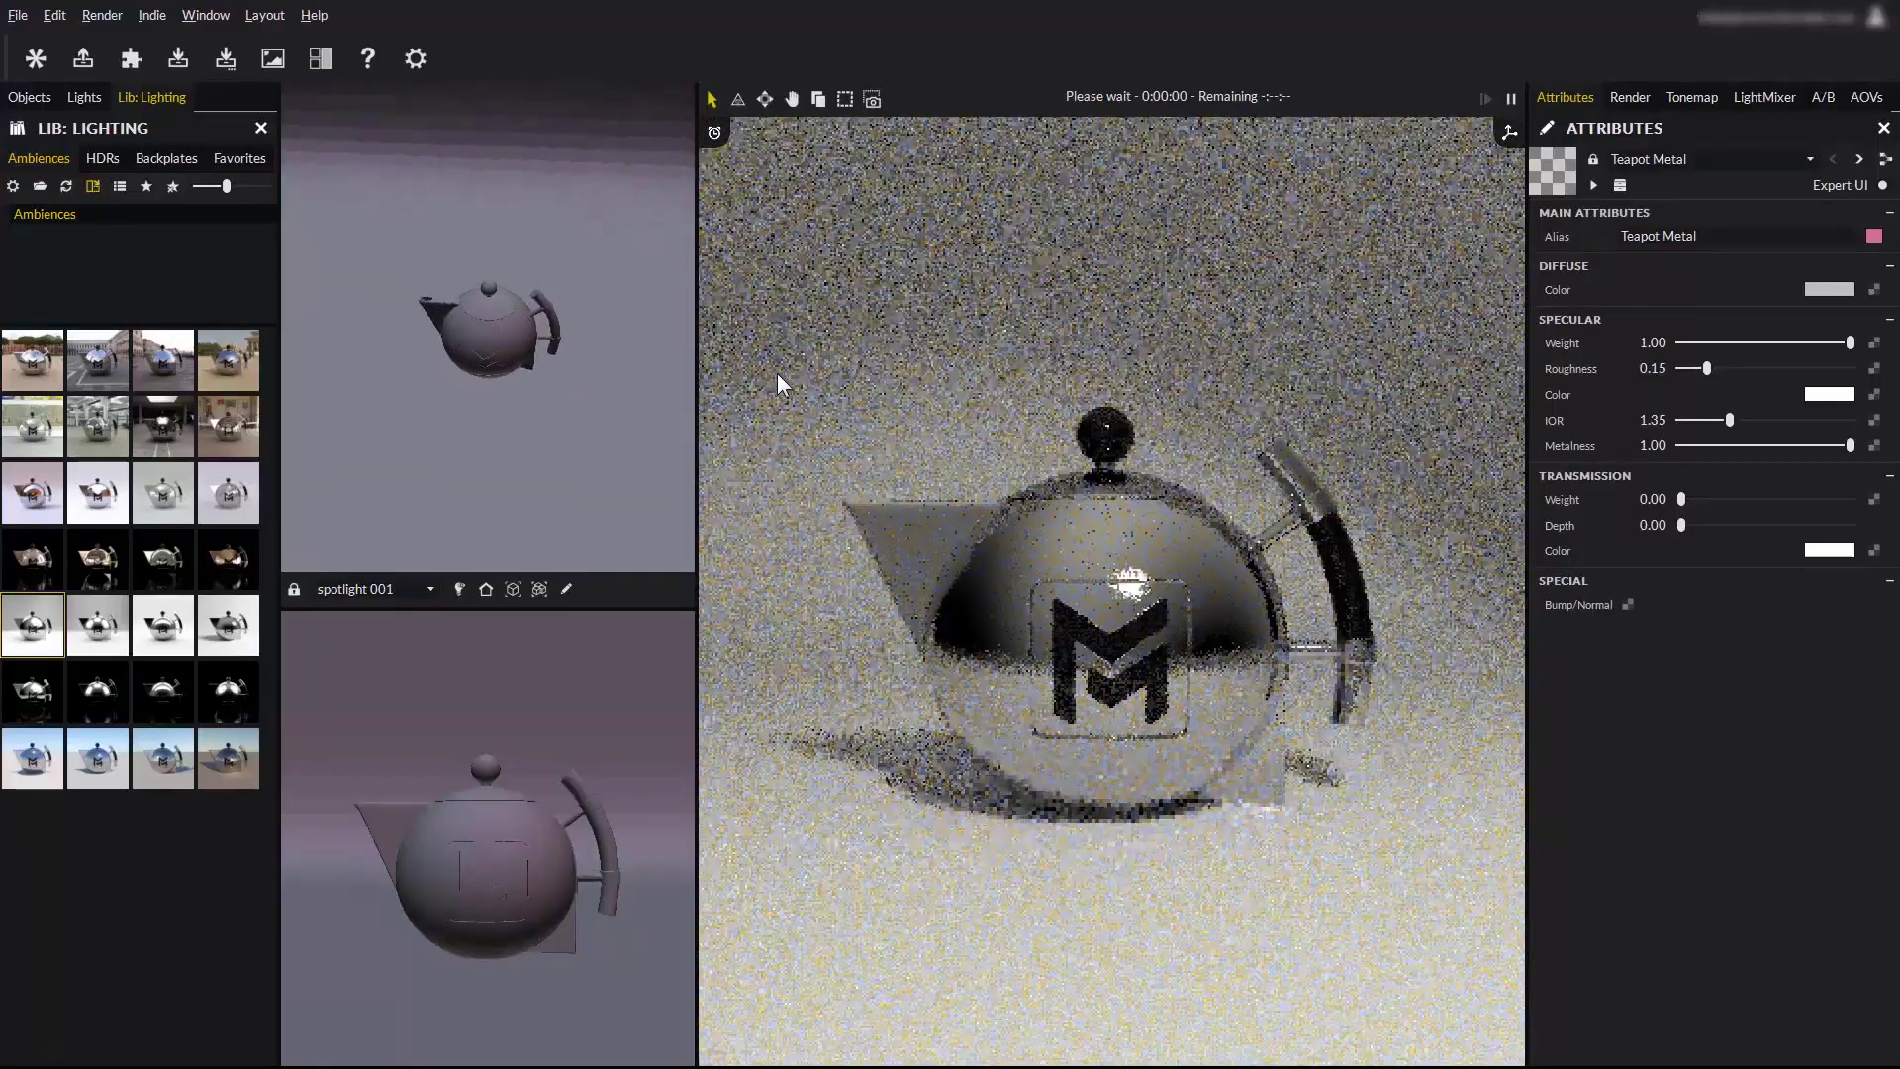
{"action": "left_click_drag", "start_coordinate": [454, 416], "coordinate": [554, 435], "text": "alt"}
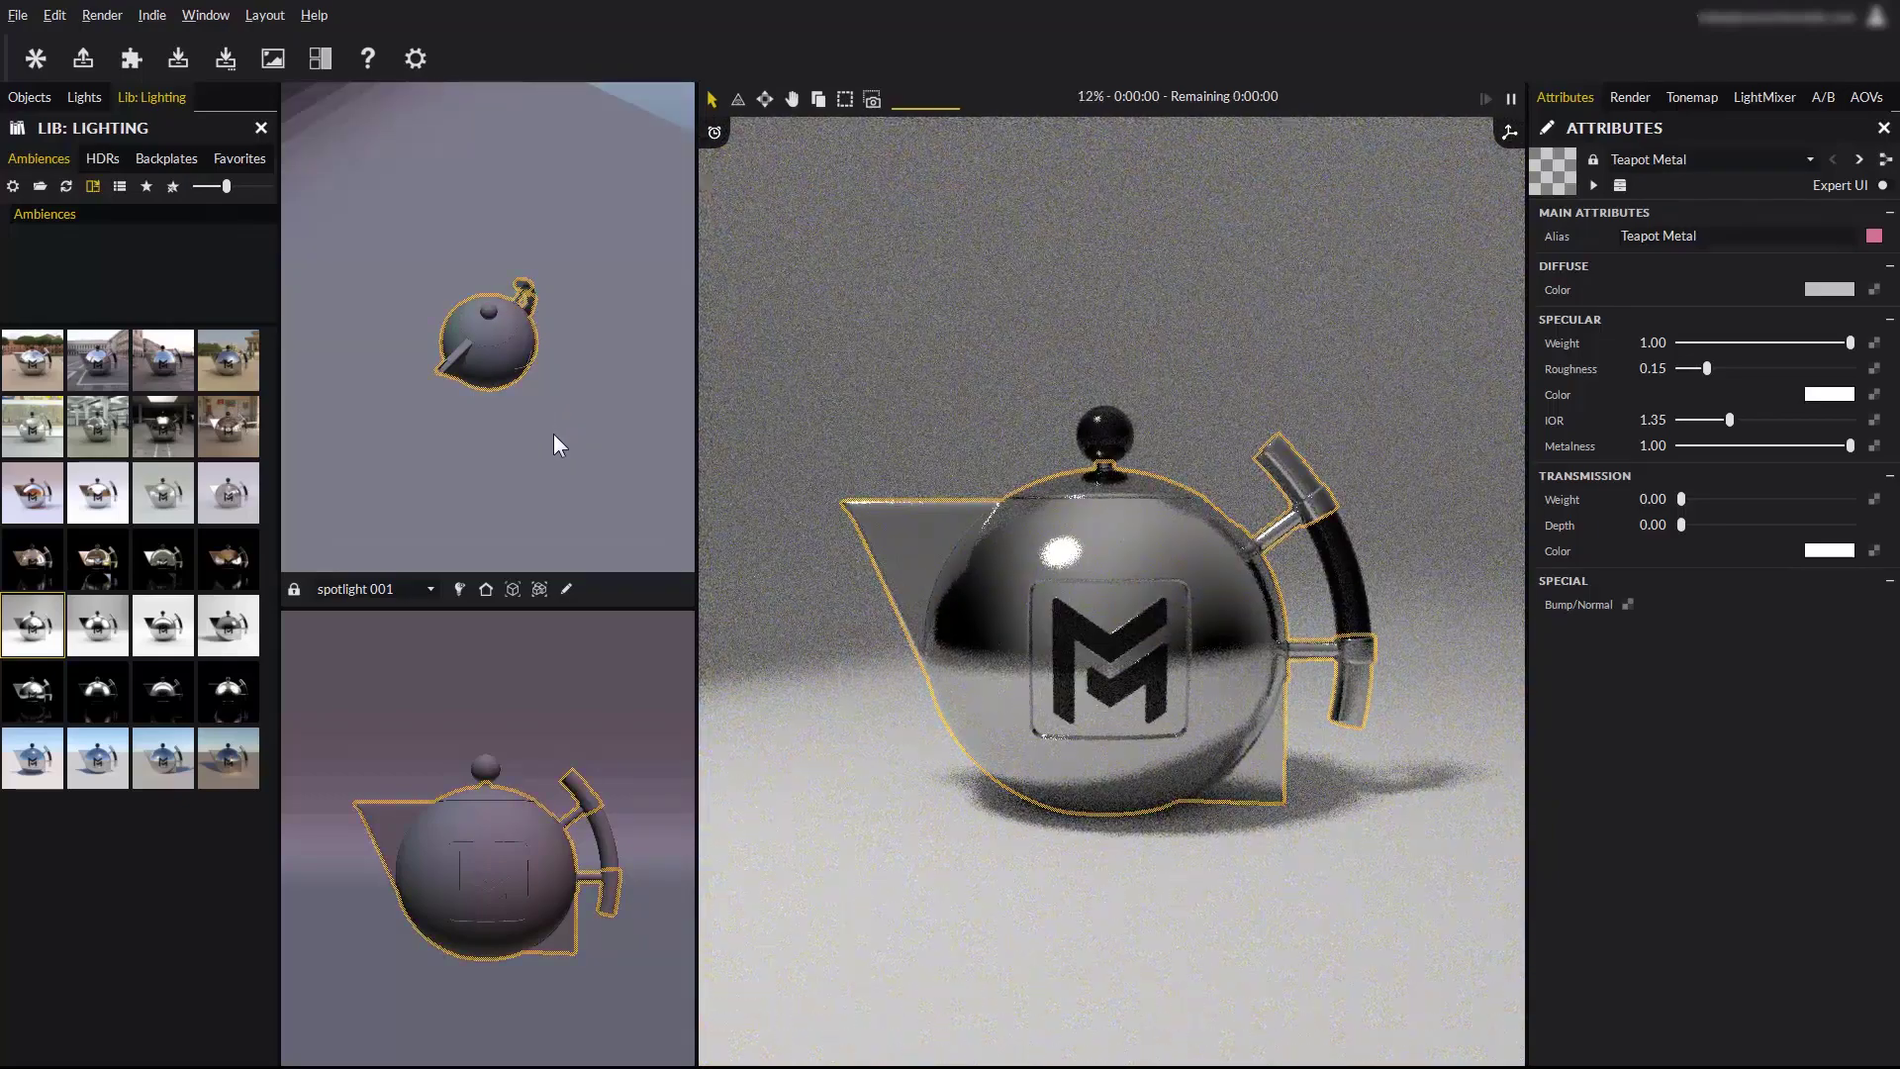
Add spotlight 002 and re-aim it in the lower viewport.
{"action": "left_click", "coordinate": [84, 97]}
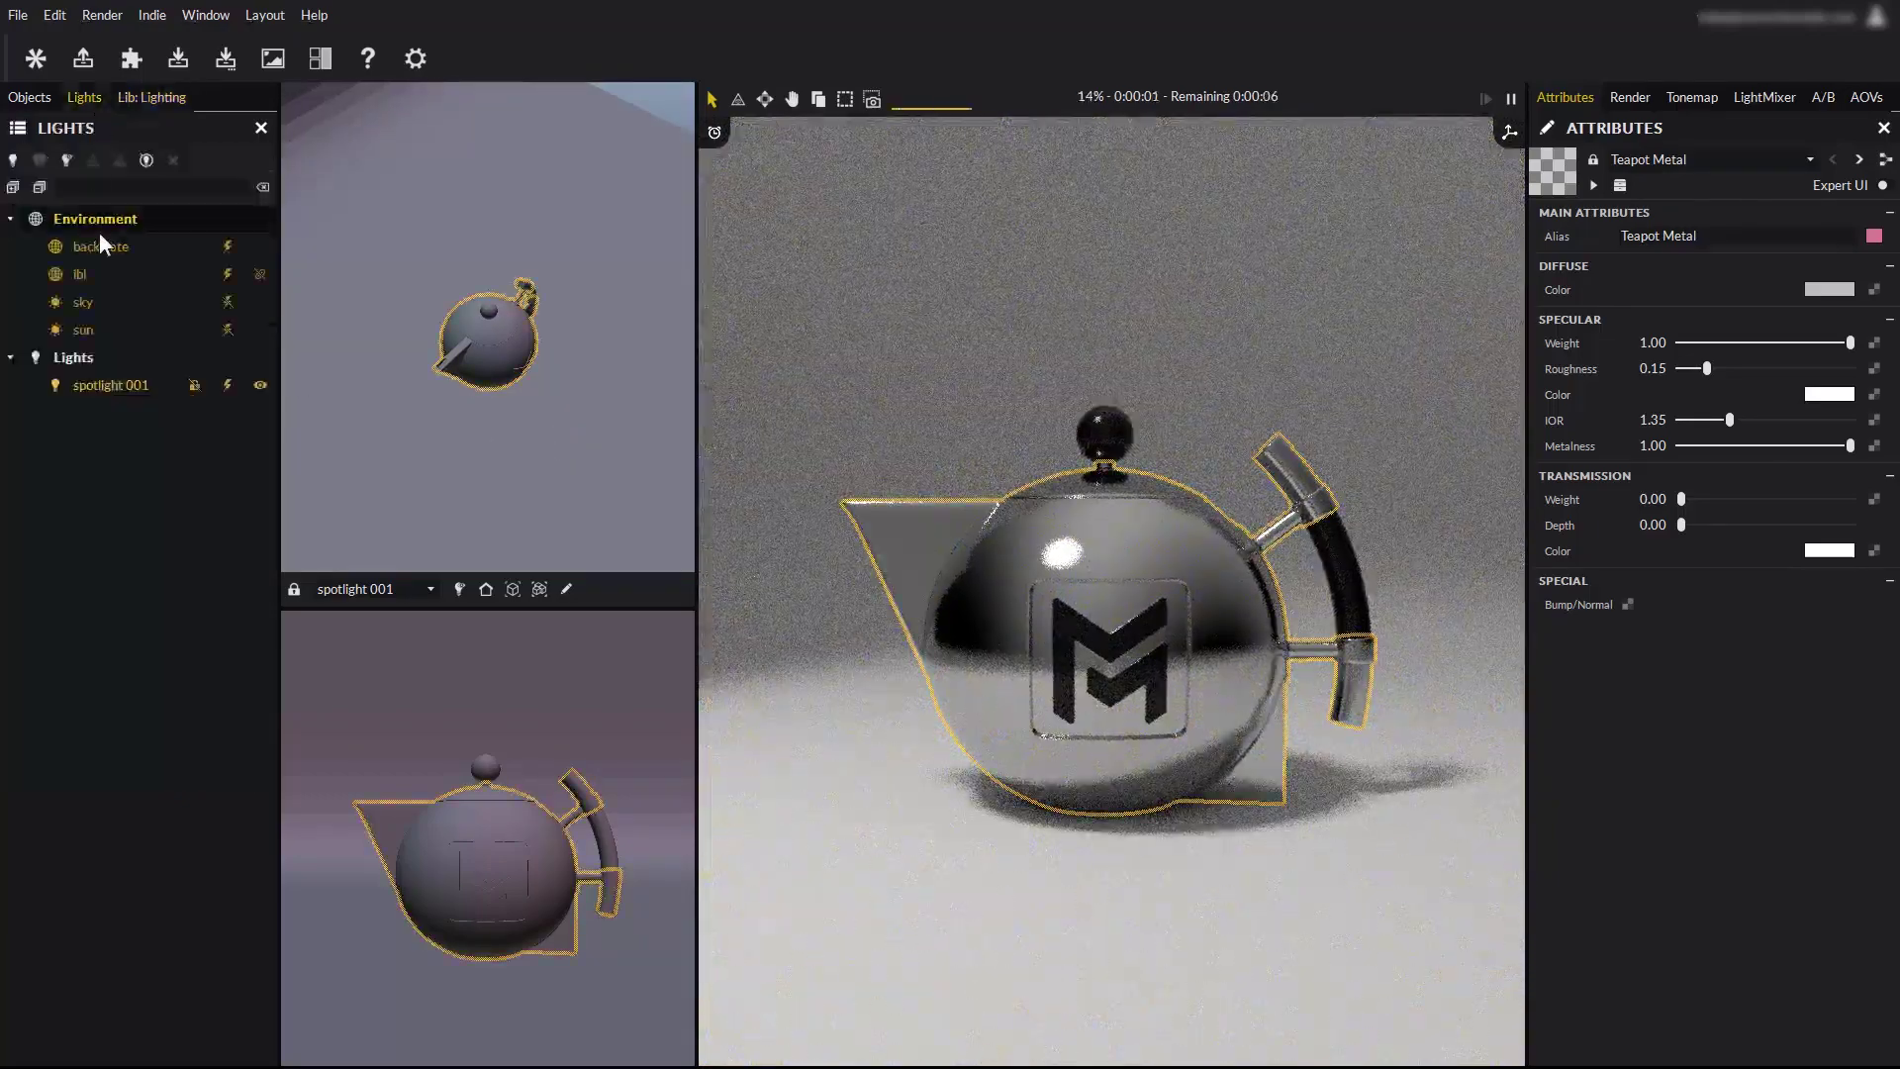
{"action": "left_click", "coordinate": [13, 159]}
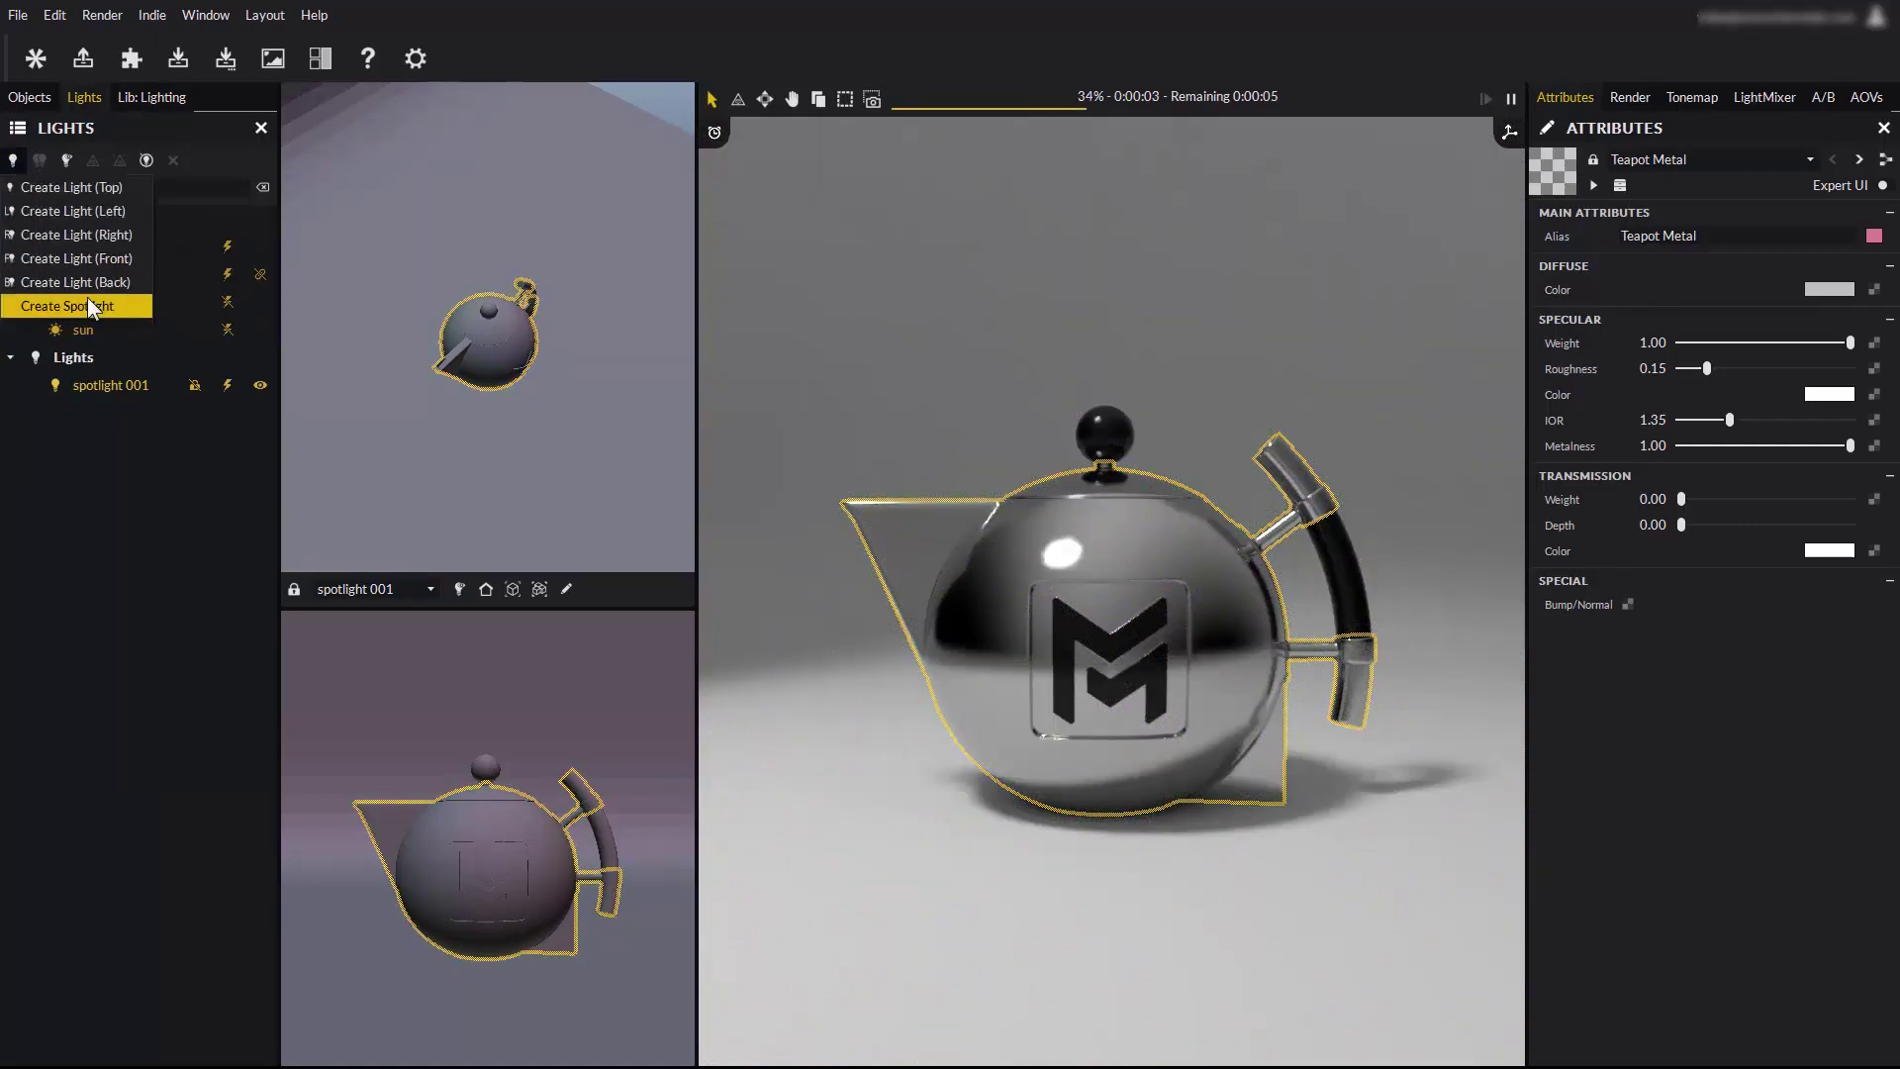
{"action": "left_click", "coordinate": [89, 302]}
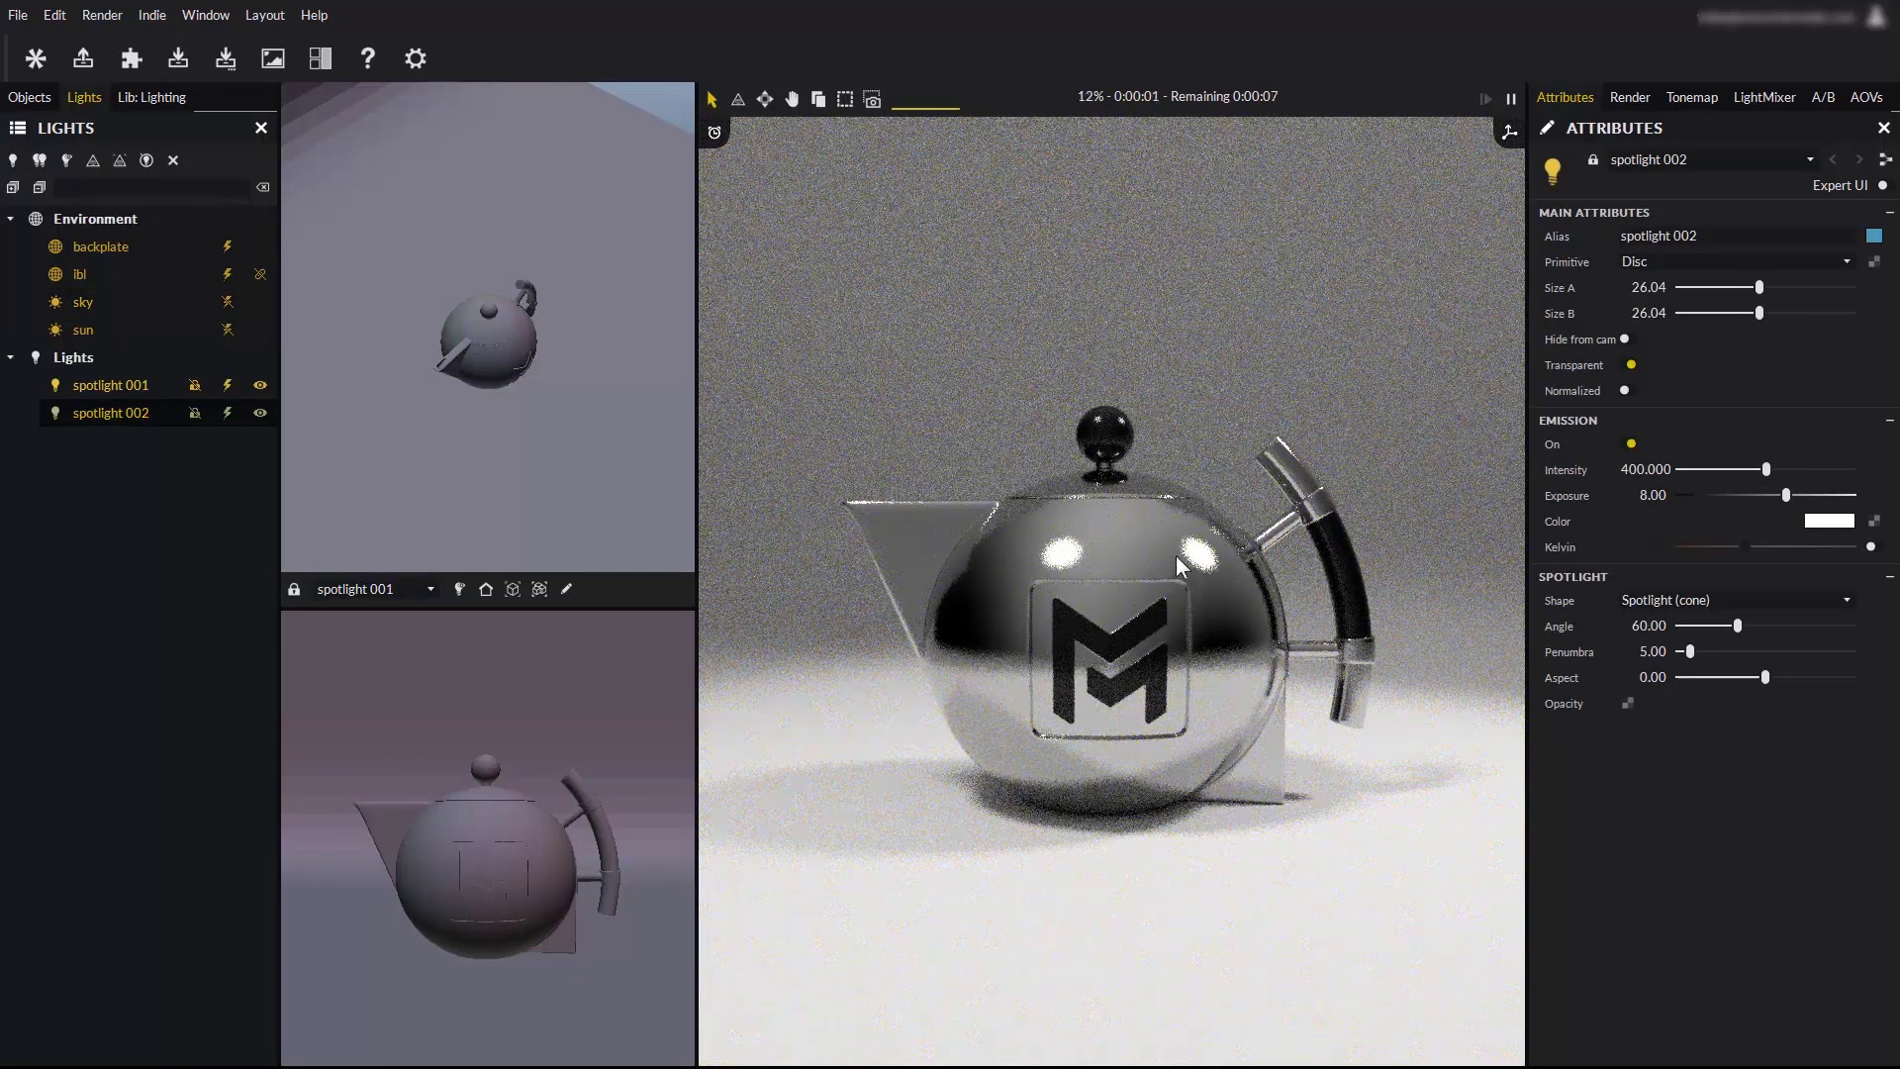
{"action": "left_click", "coordinate": [449, 853]}
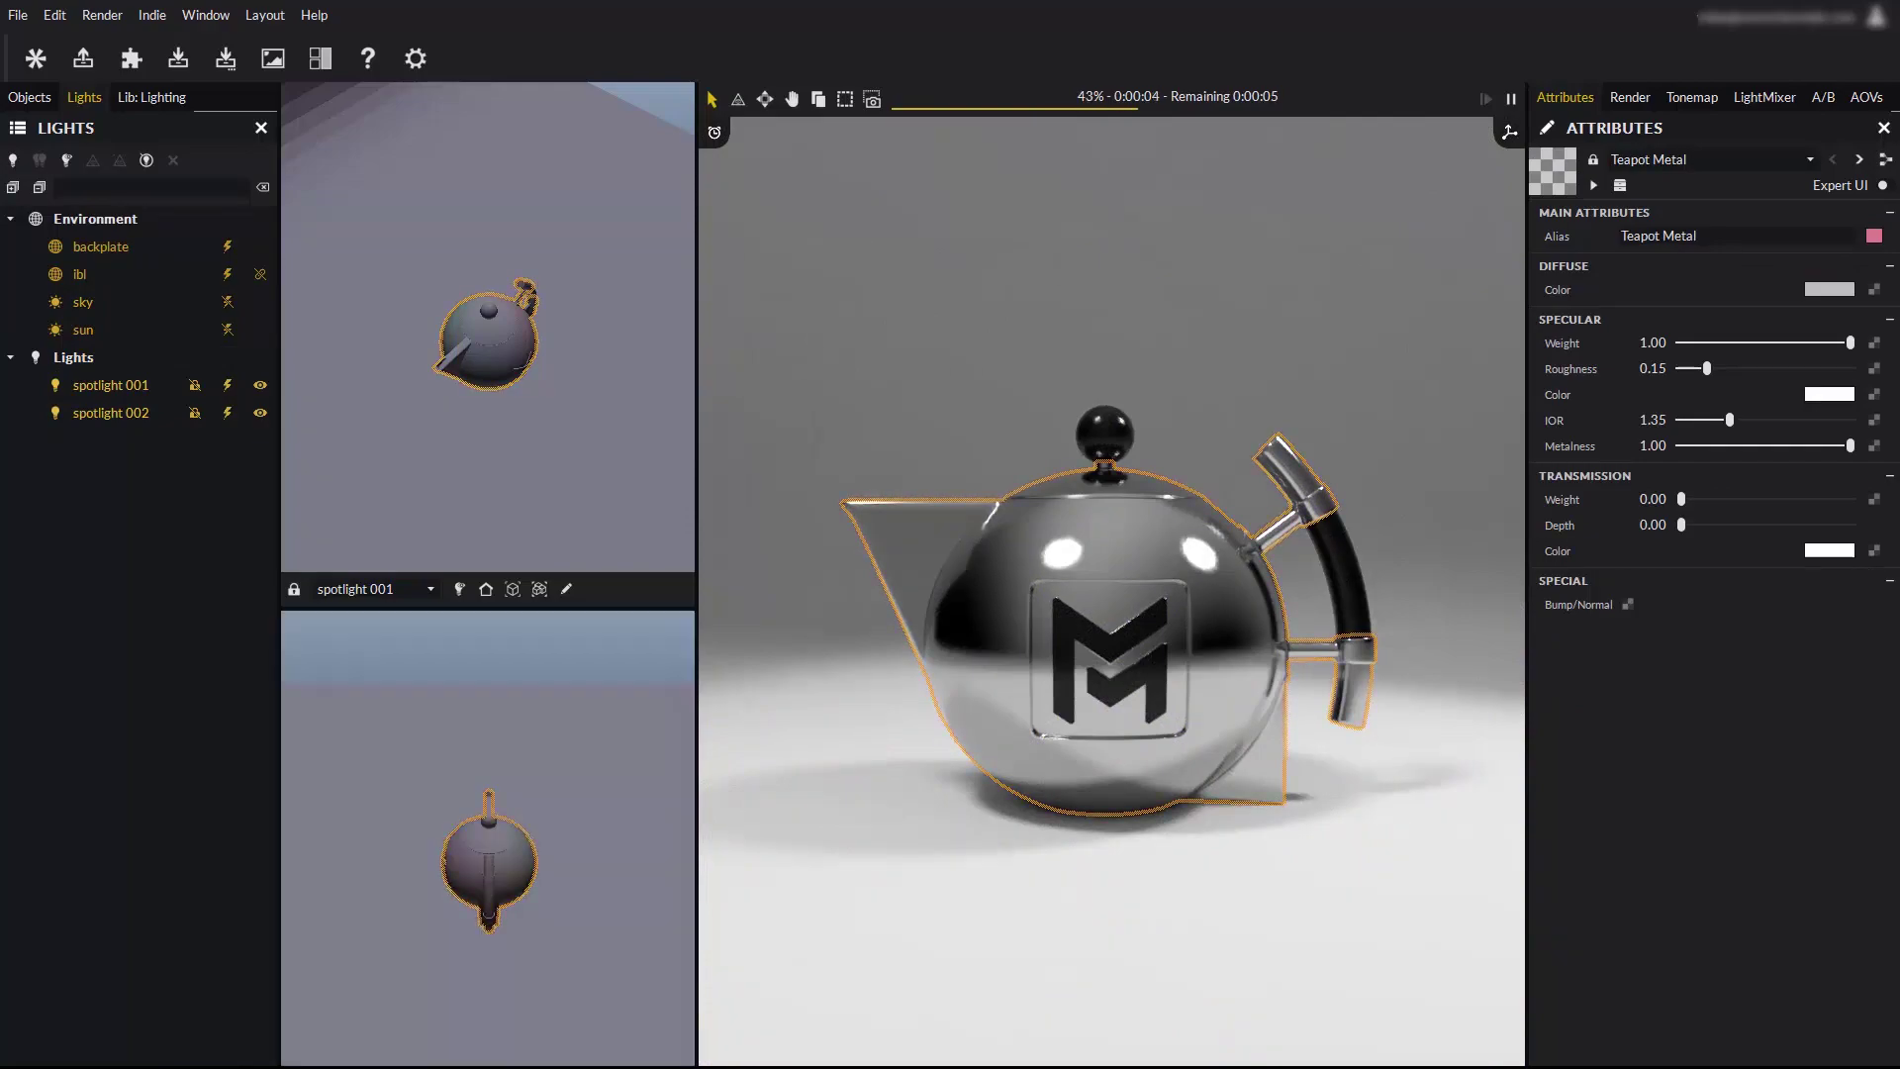
{"action": "left_click_drag", "start_coordinate": [503, 865], "coordinate": [591, 867]}
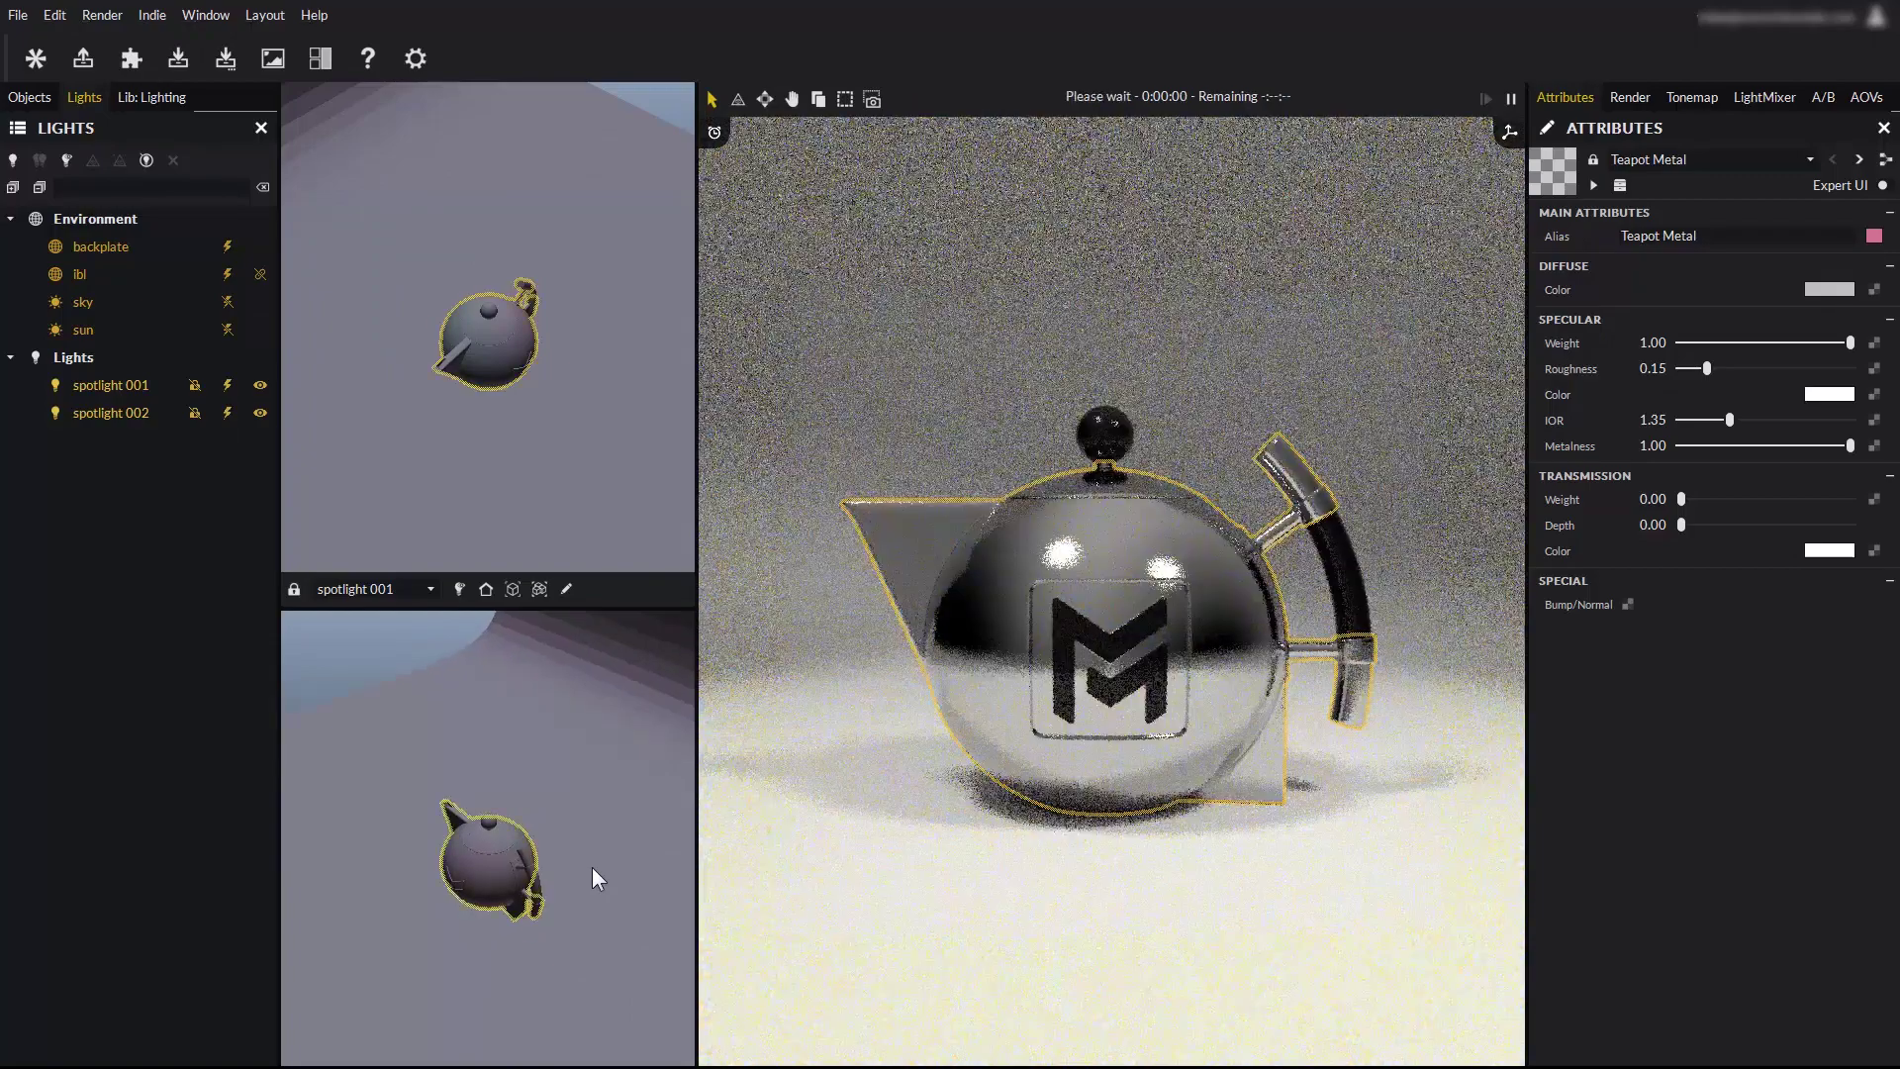
Fine-tune the lower view's light aim and add a top rectangle light, light top 001.
{"action": "left_click_drag", "start_coordinate": [489, 917], "coordinate": [512, 887]}
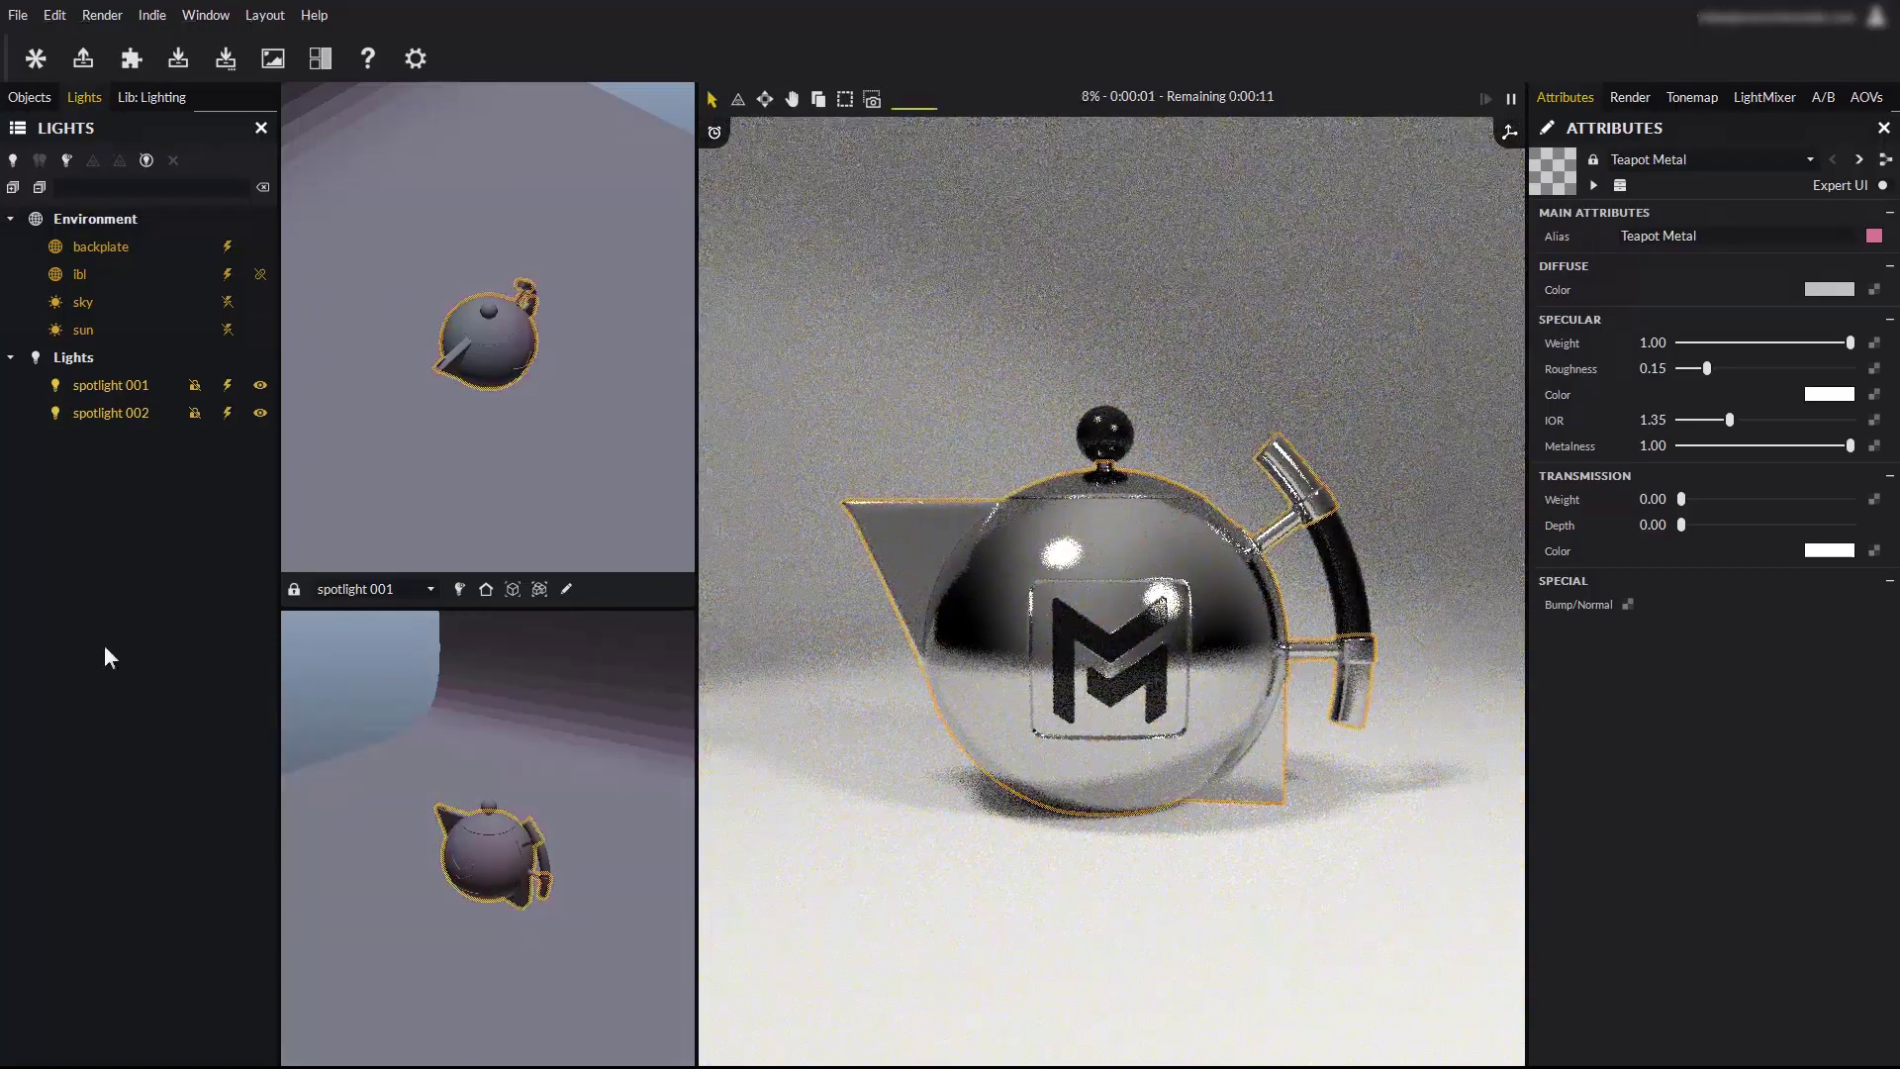
{"action": "left_click", "coordinate": [13, 162]}
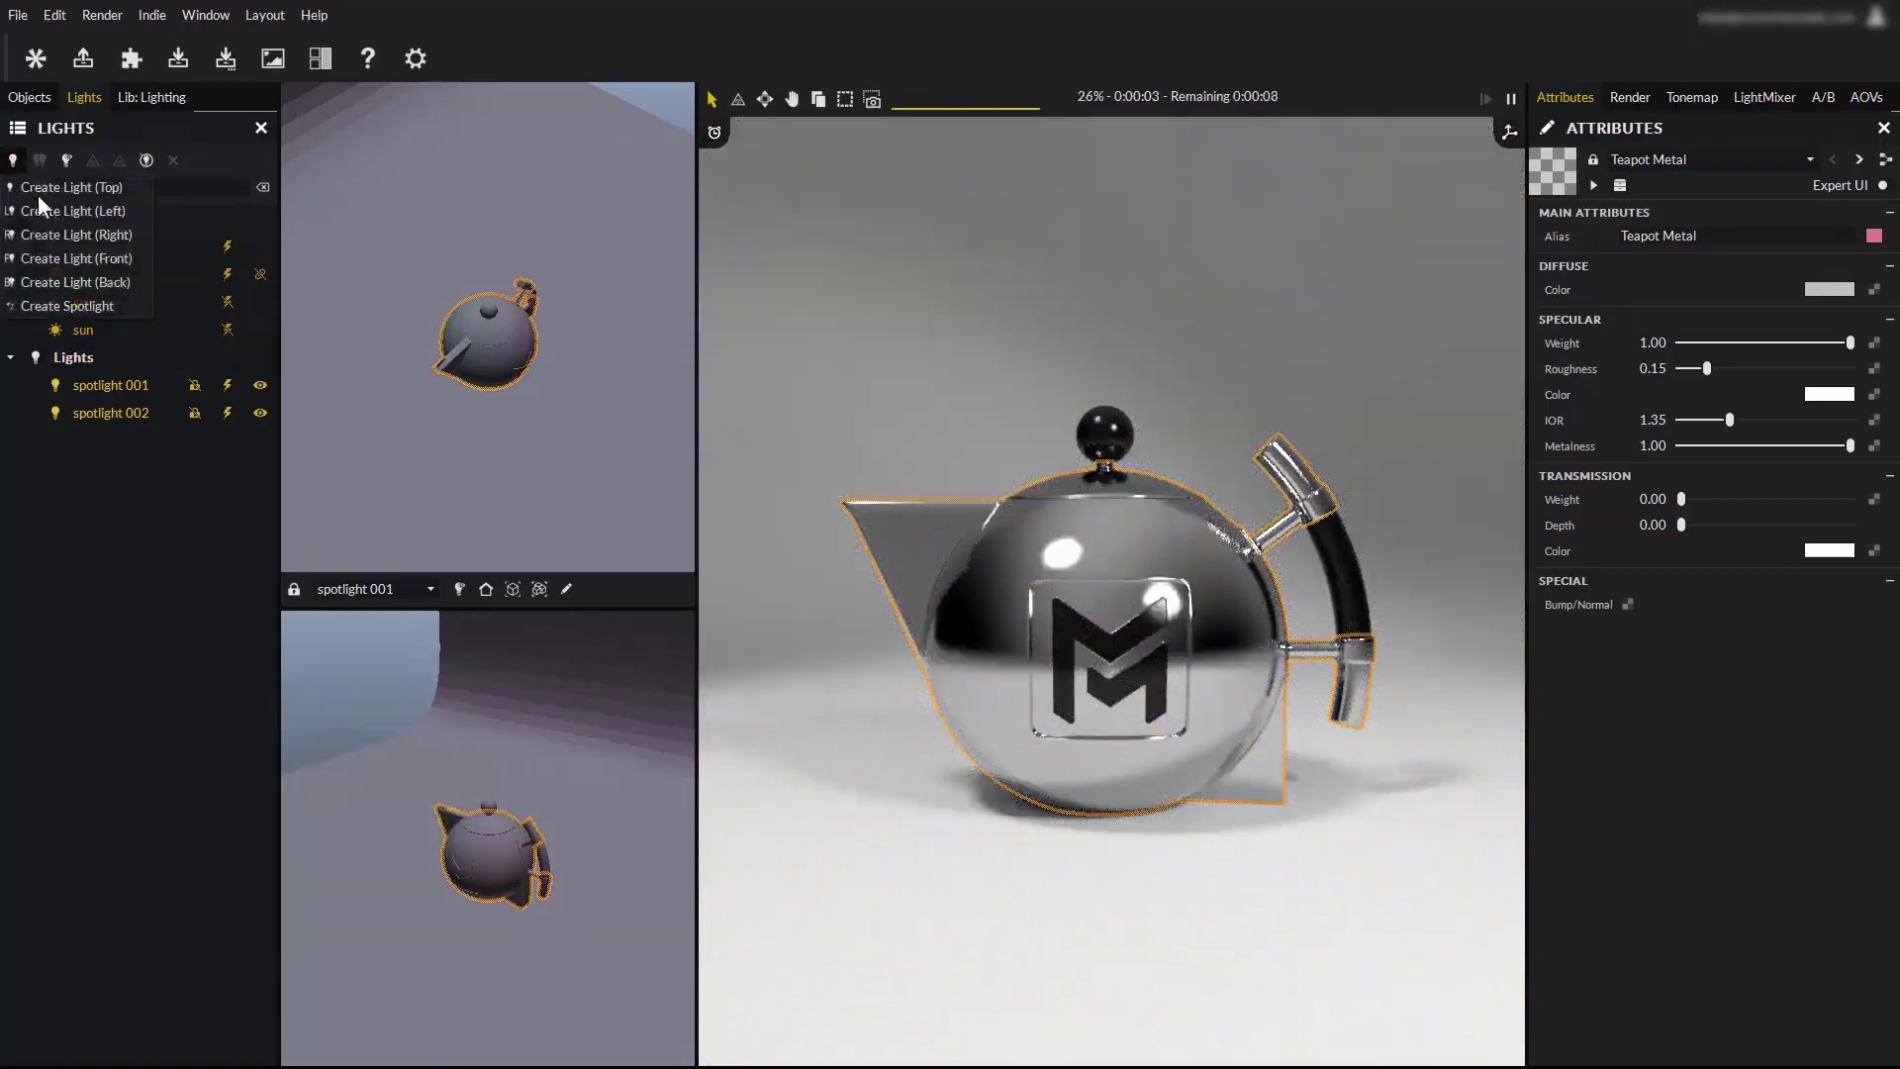
{"action": "left_click", "coordinate": [85, 190]}
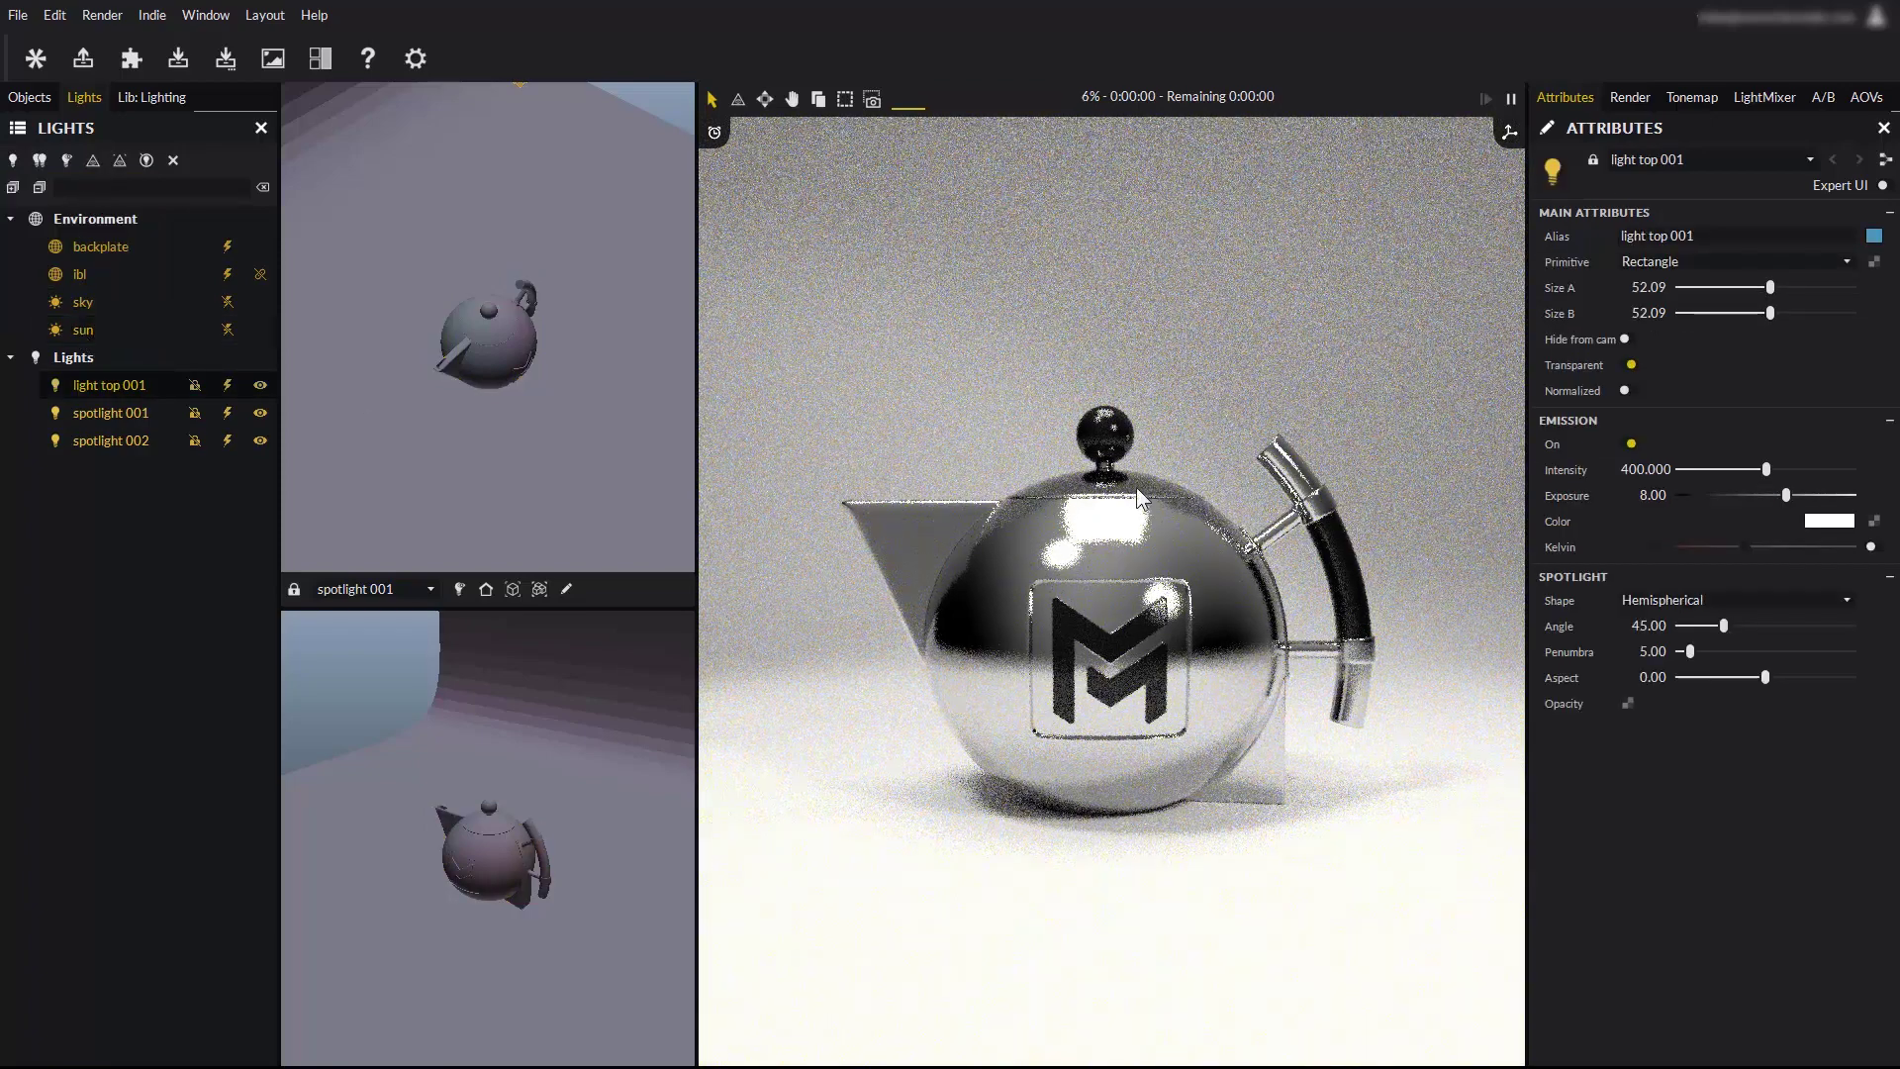
Look through light top 001 and orbit and zoom to aim it onto the teapot.
{"action": "left_click", "coordinate": [400, 590]}
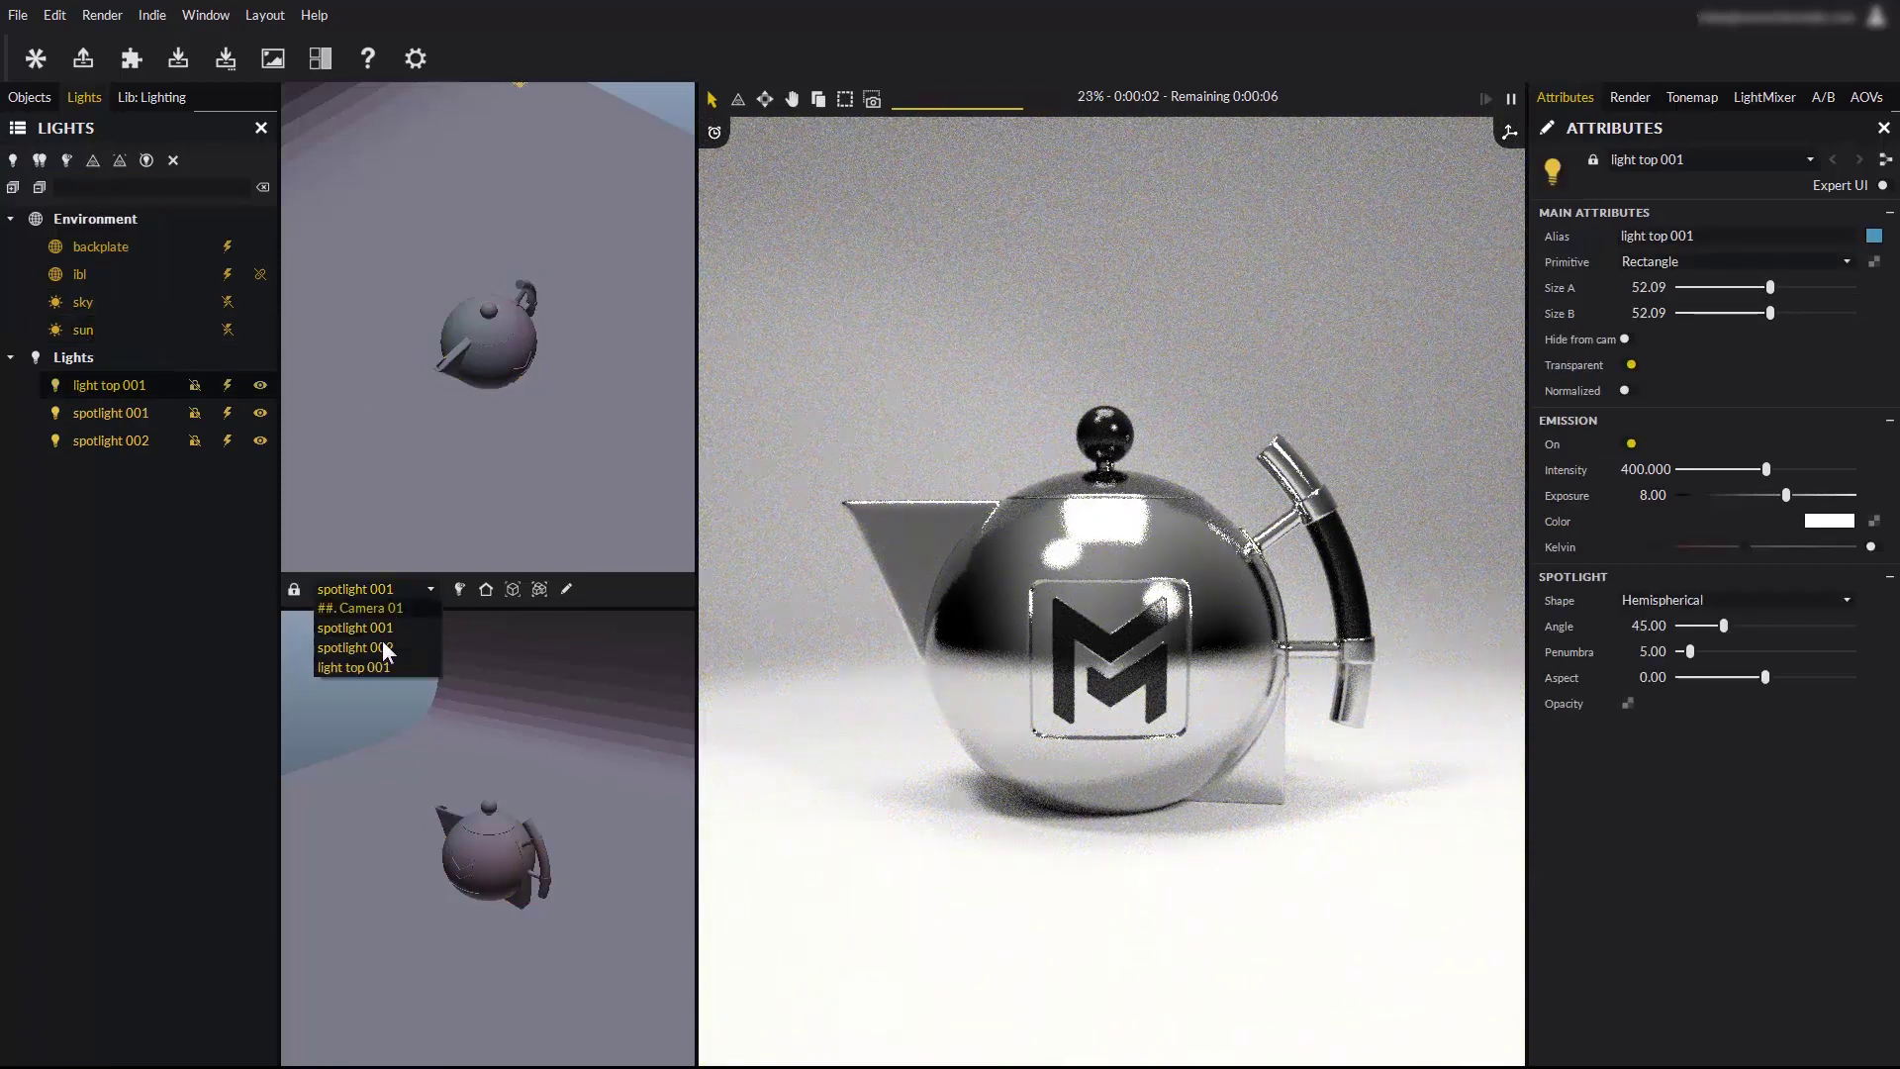
{"action": "left_click", "coordinate": [374, 668]}
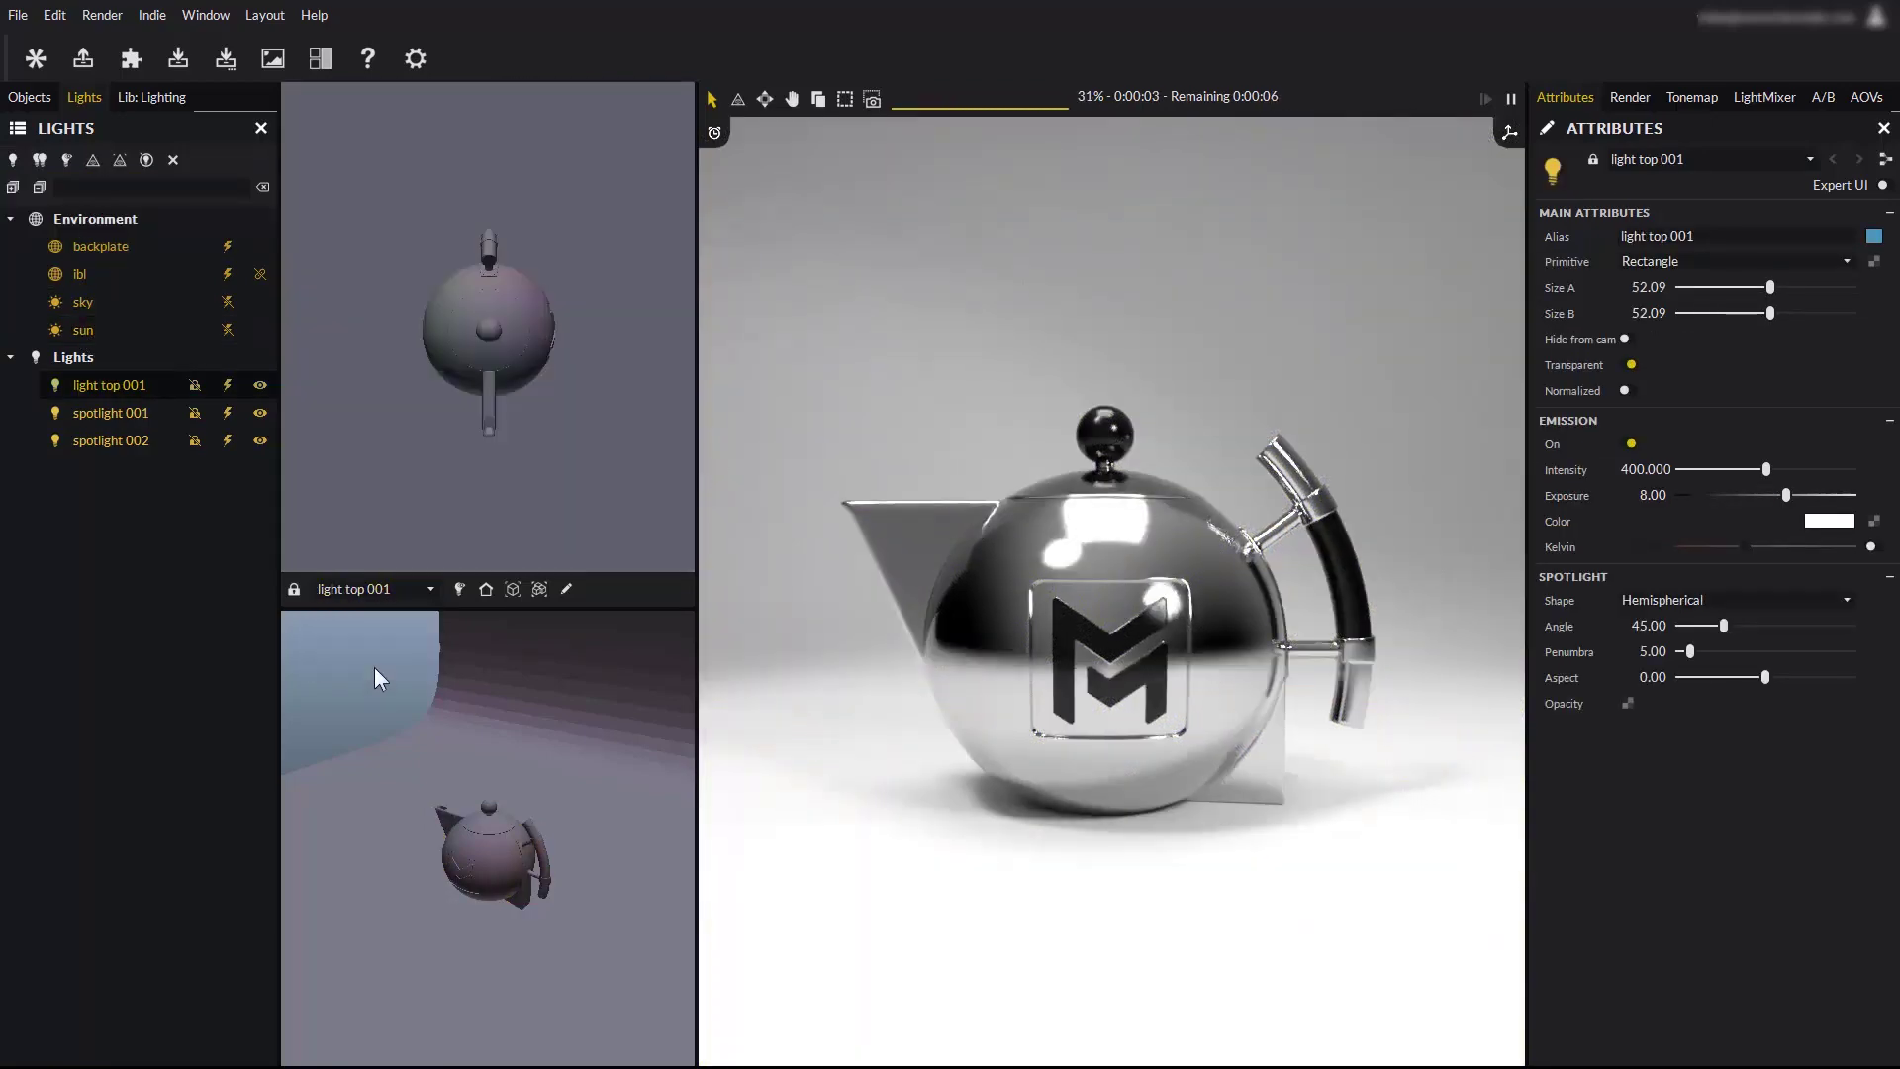
{"action": "left_click", "coordinate": [485, 381]}
{"action": "left_click_drag", "start_coordinate": [492, 423], "coordinate": [441, 388]}
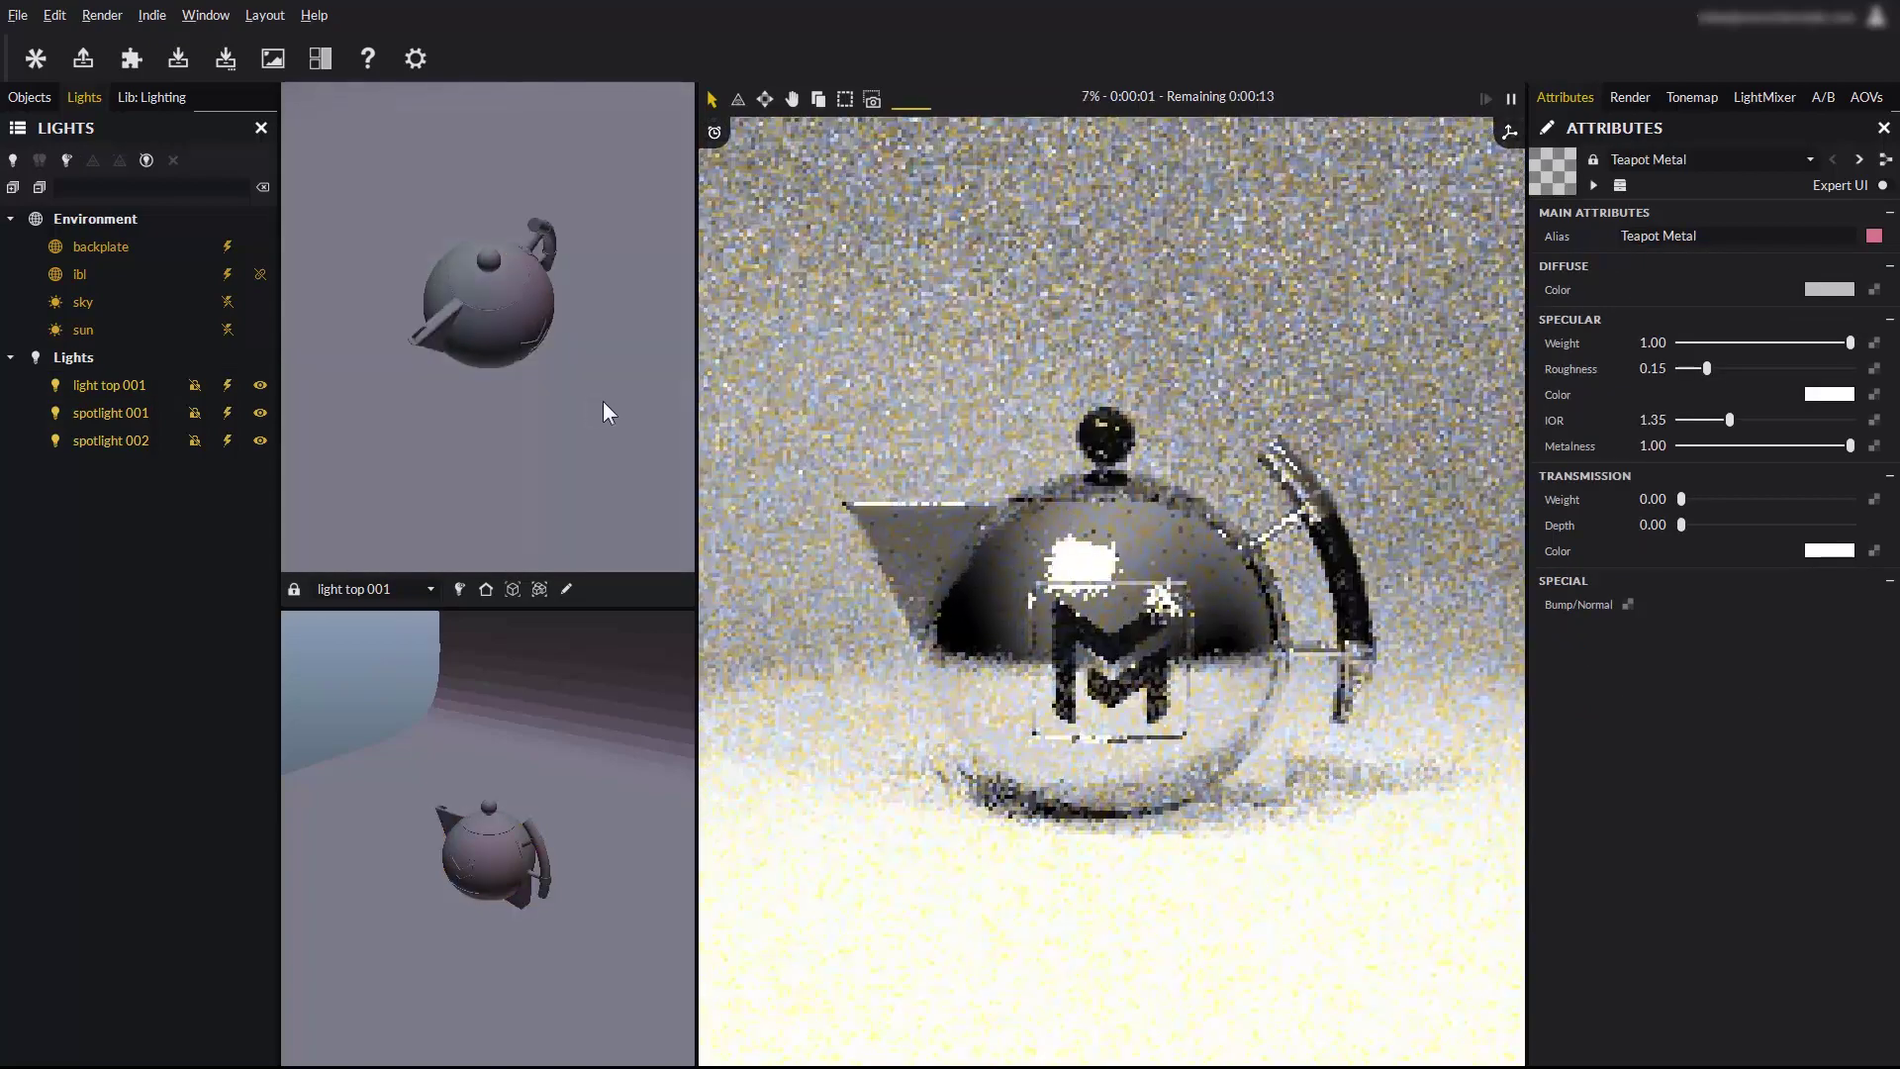
{"action": "left_click_drag", "start_coordinate": [603, 400], "coordinate": [498, 272]}
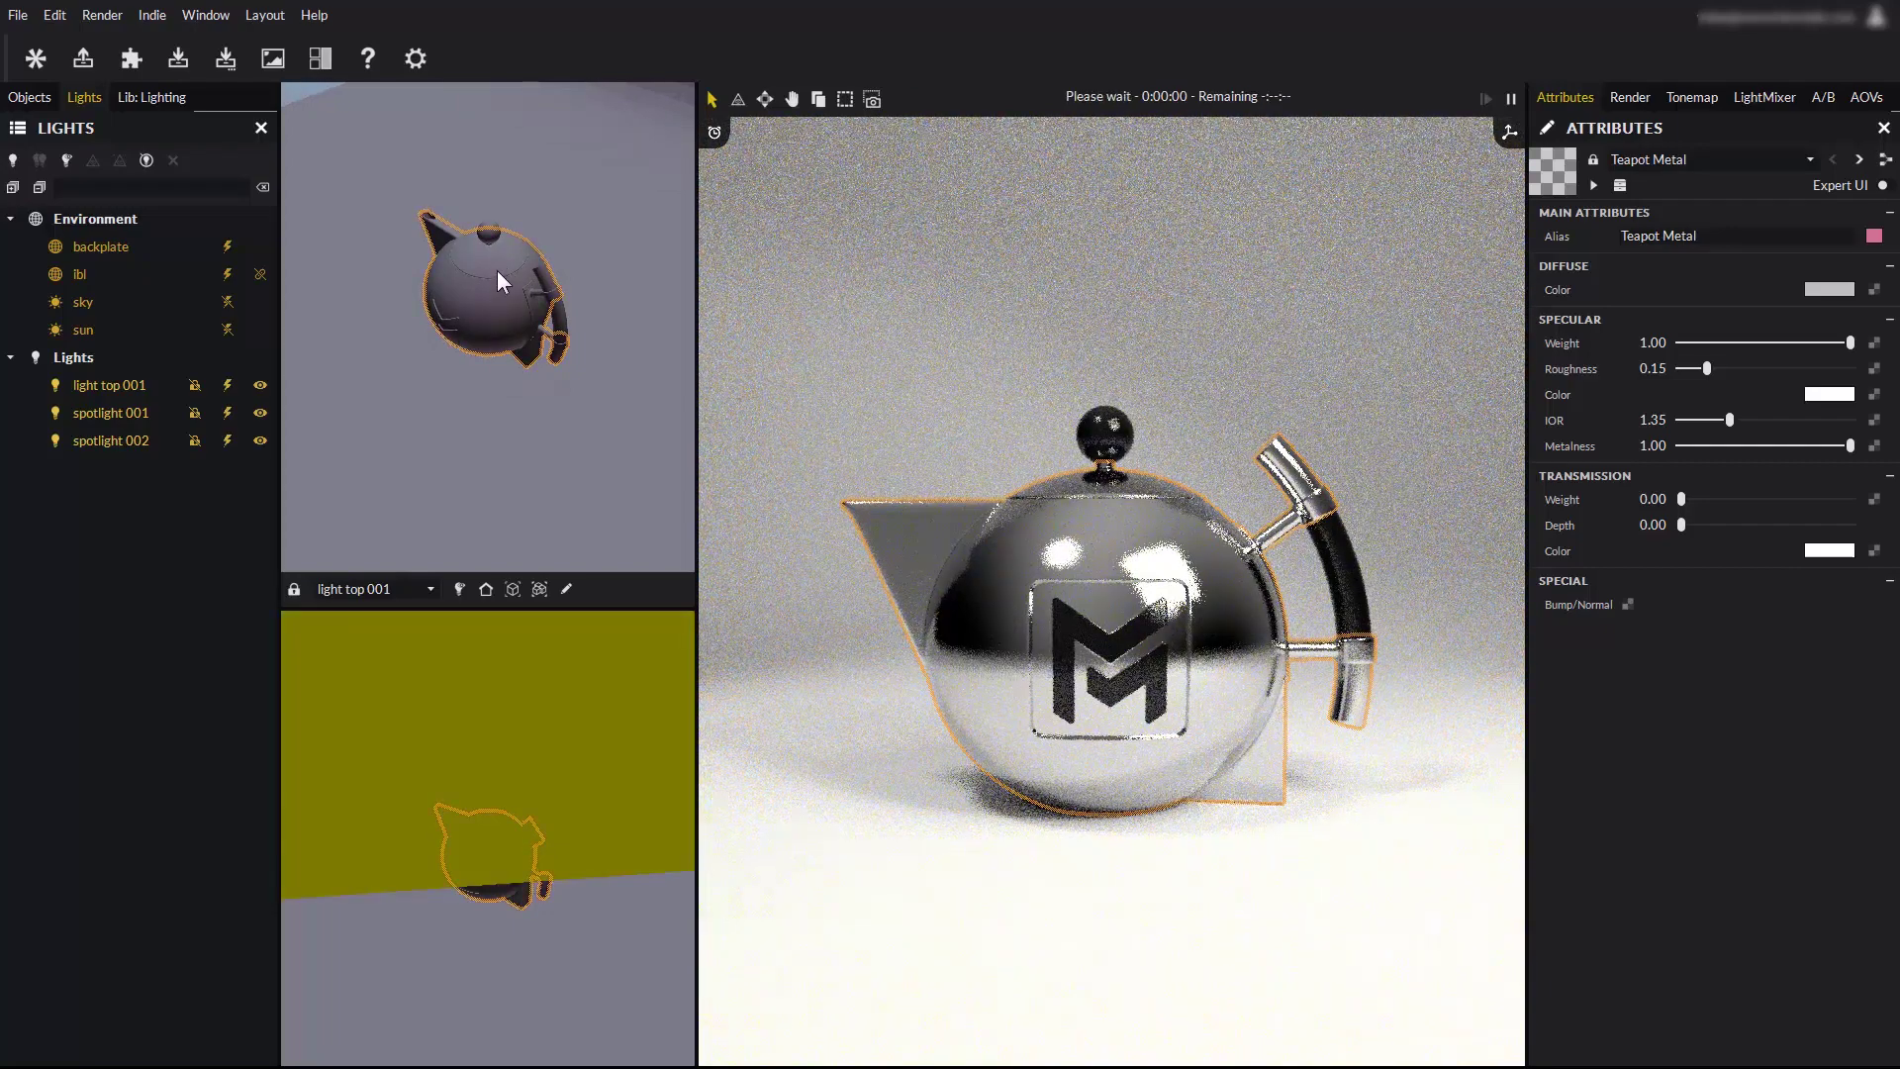
{"action": "scroll", "coordinate": [496, 270], "scroll_direction": "up", "scroll_amount": 3}
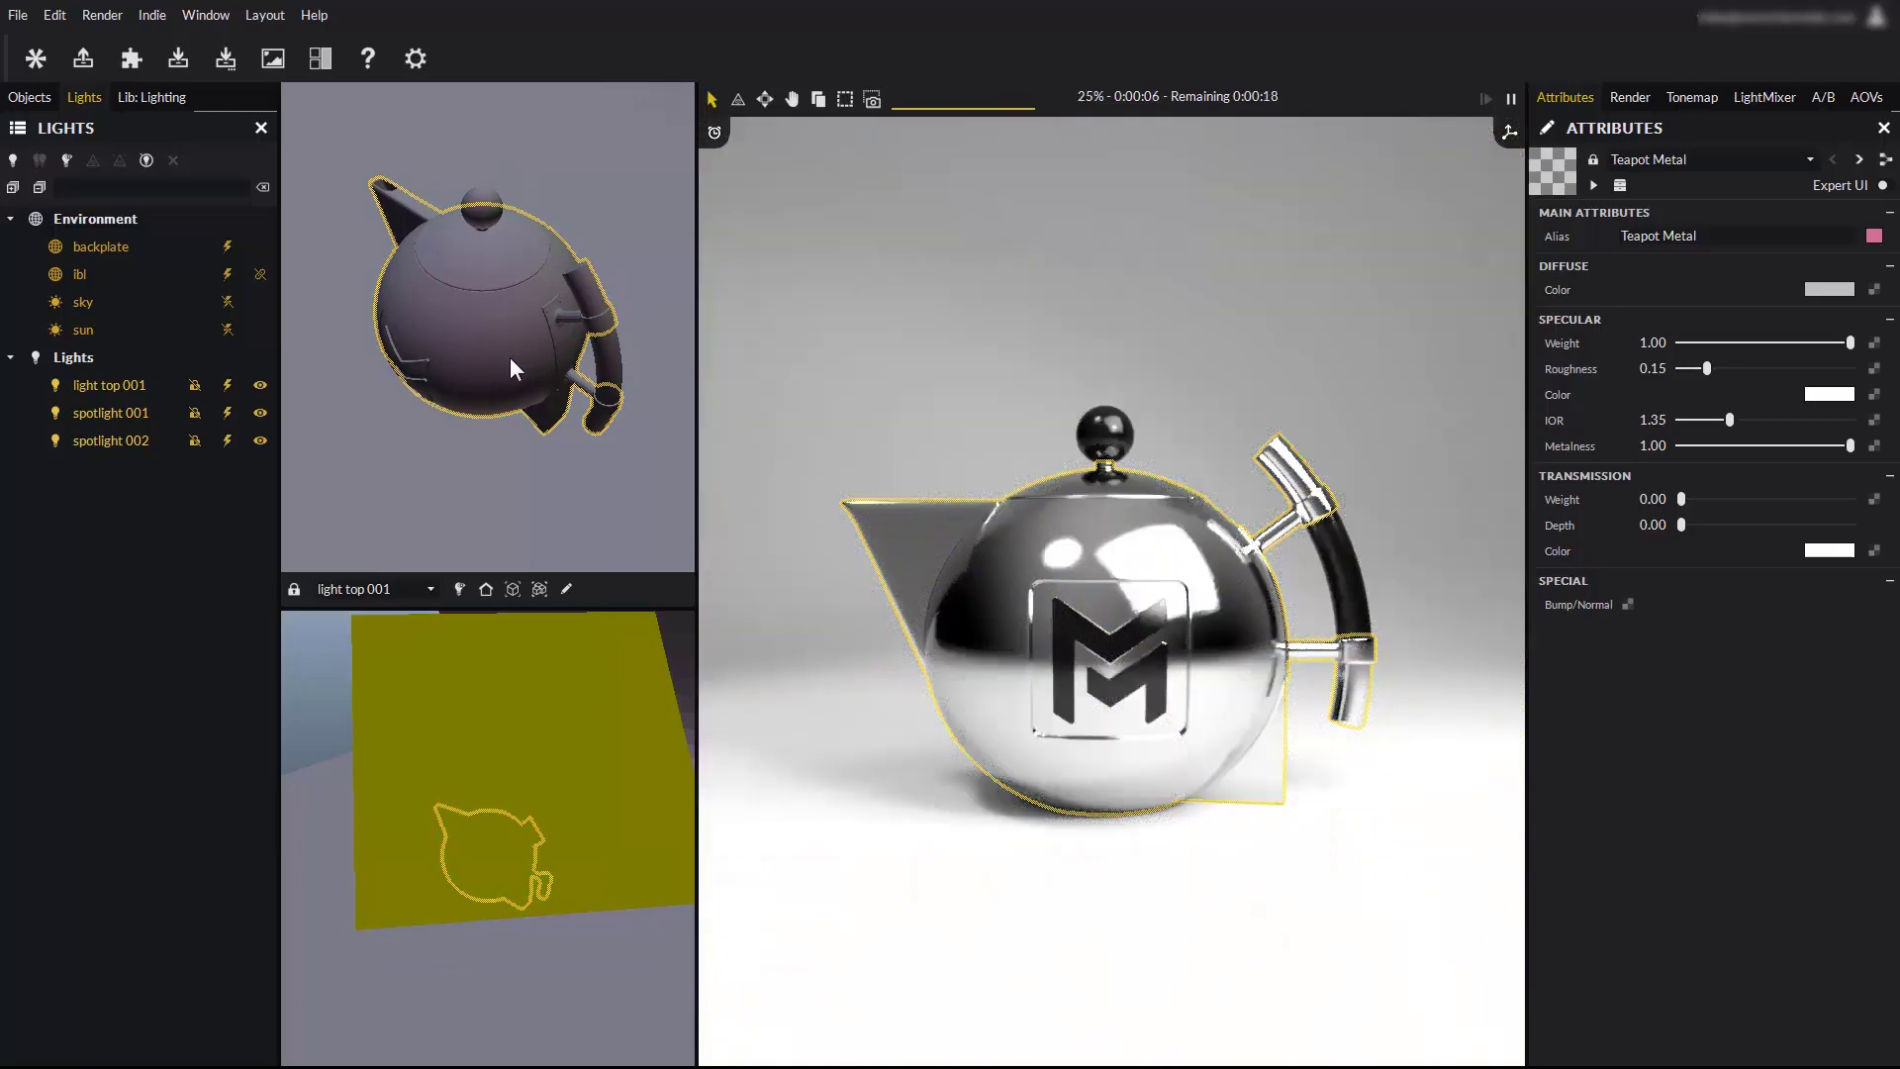
Select light top 001 and both spotlights and delete them, confirming 'Found 3 items'.
{"action": "left_click", "coordinate": [122, 384]}
{"action": "left_click", "coordinate": [111, 440], "text": "shift"}
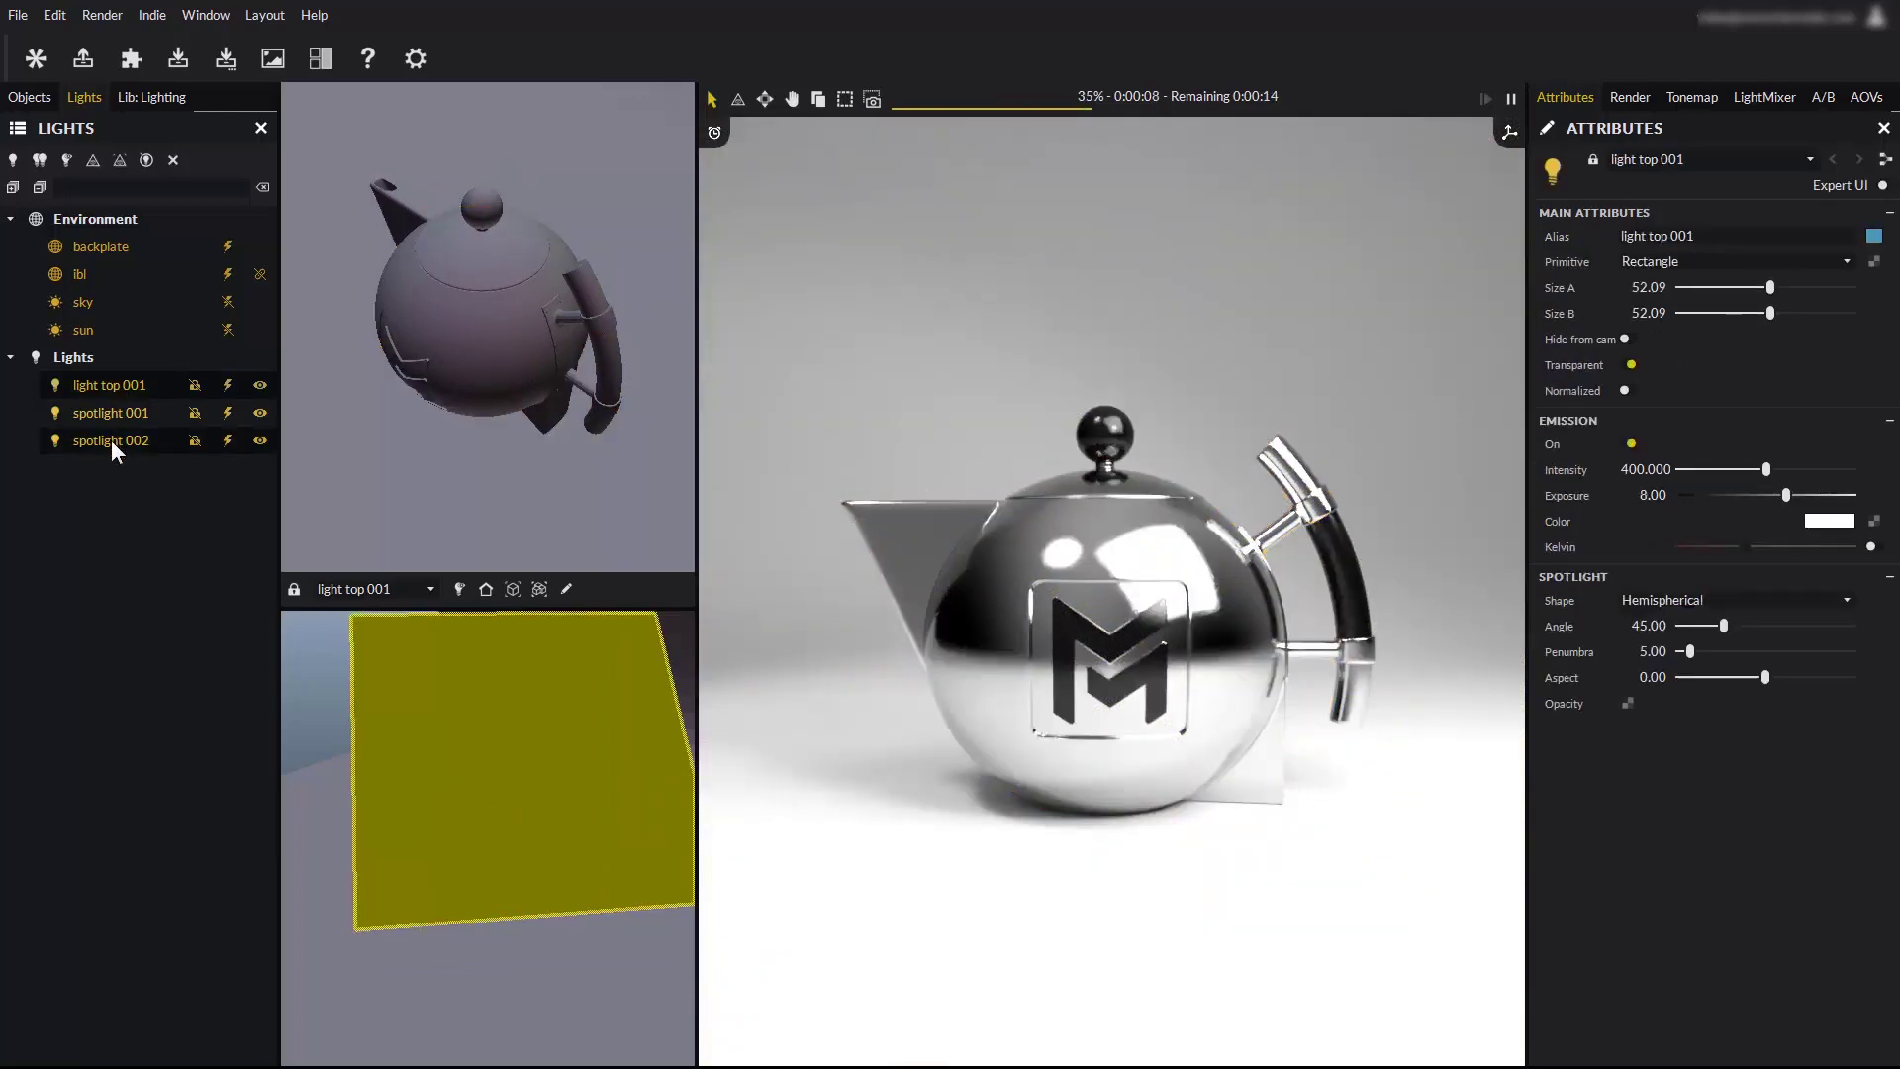
{"action": "left_click", "coordinate": [173, 161]}
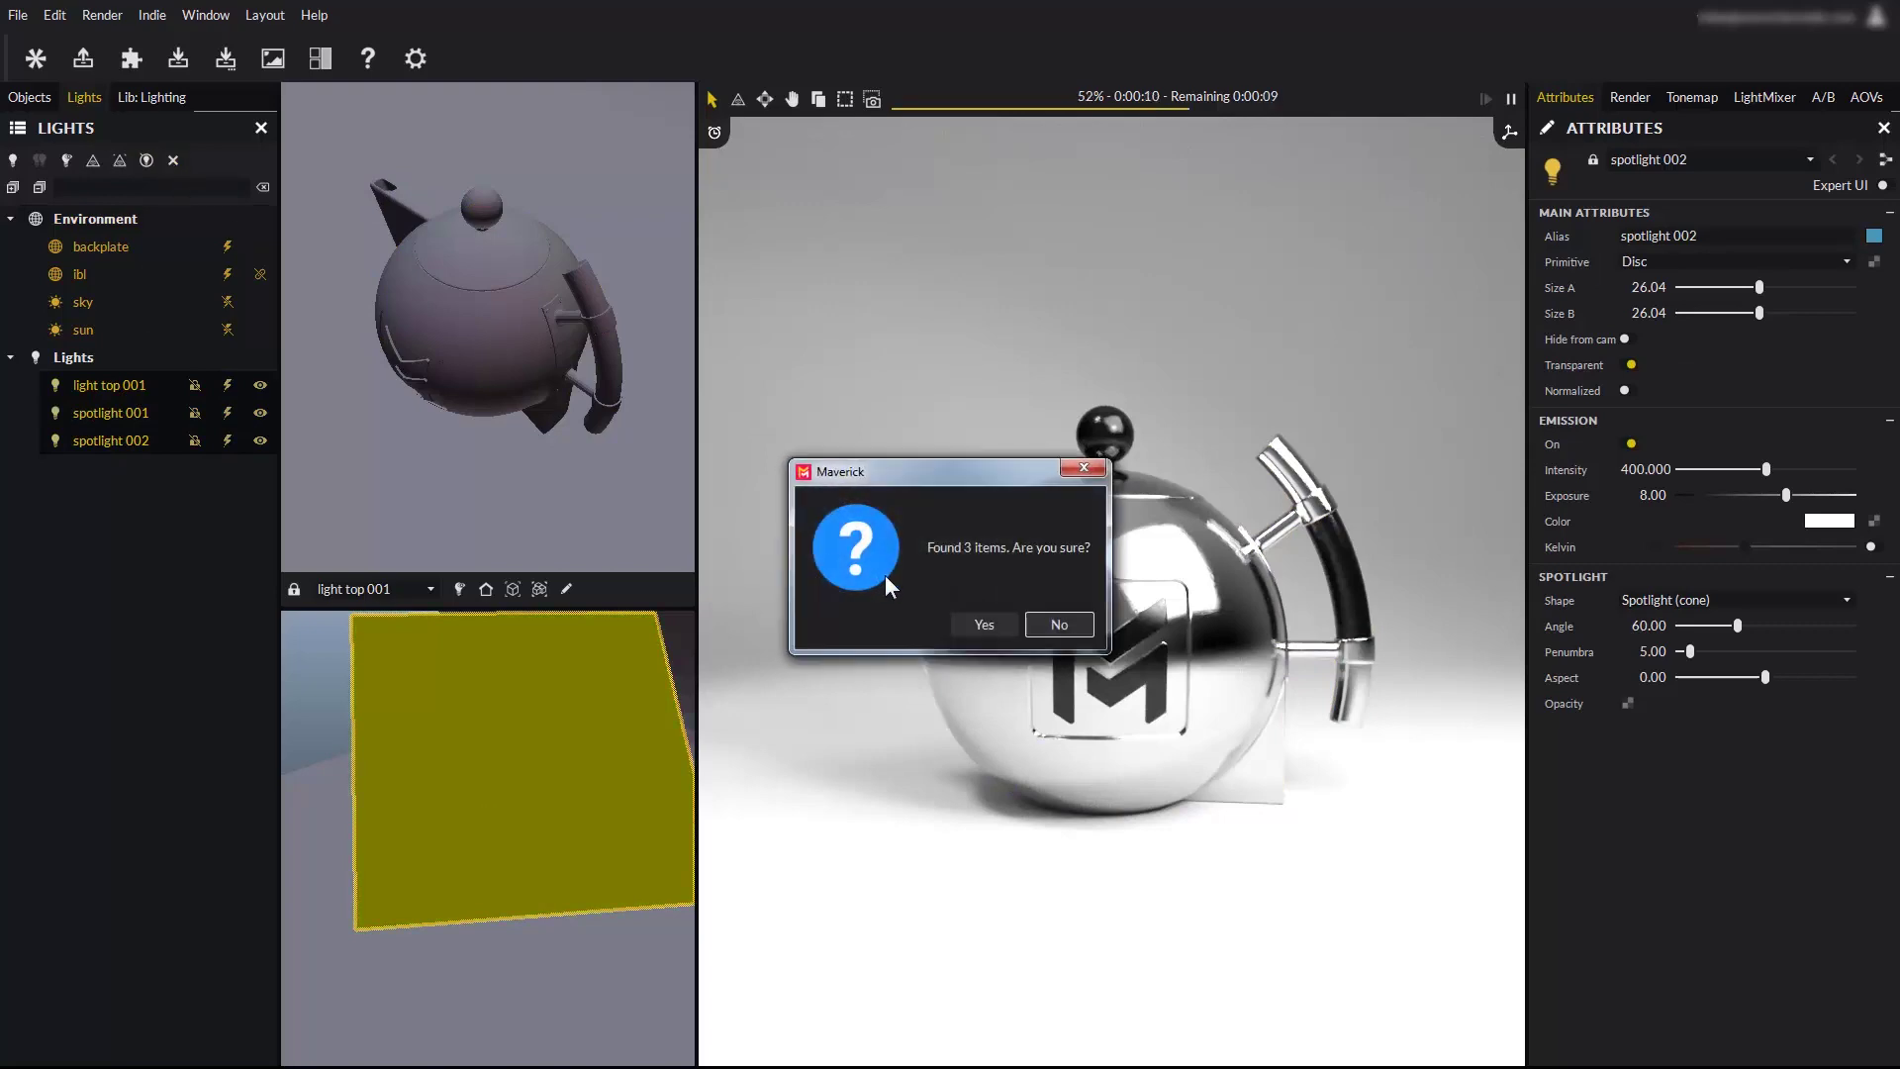
{"action": "left_click", "coordinate": [995, 623]}
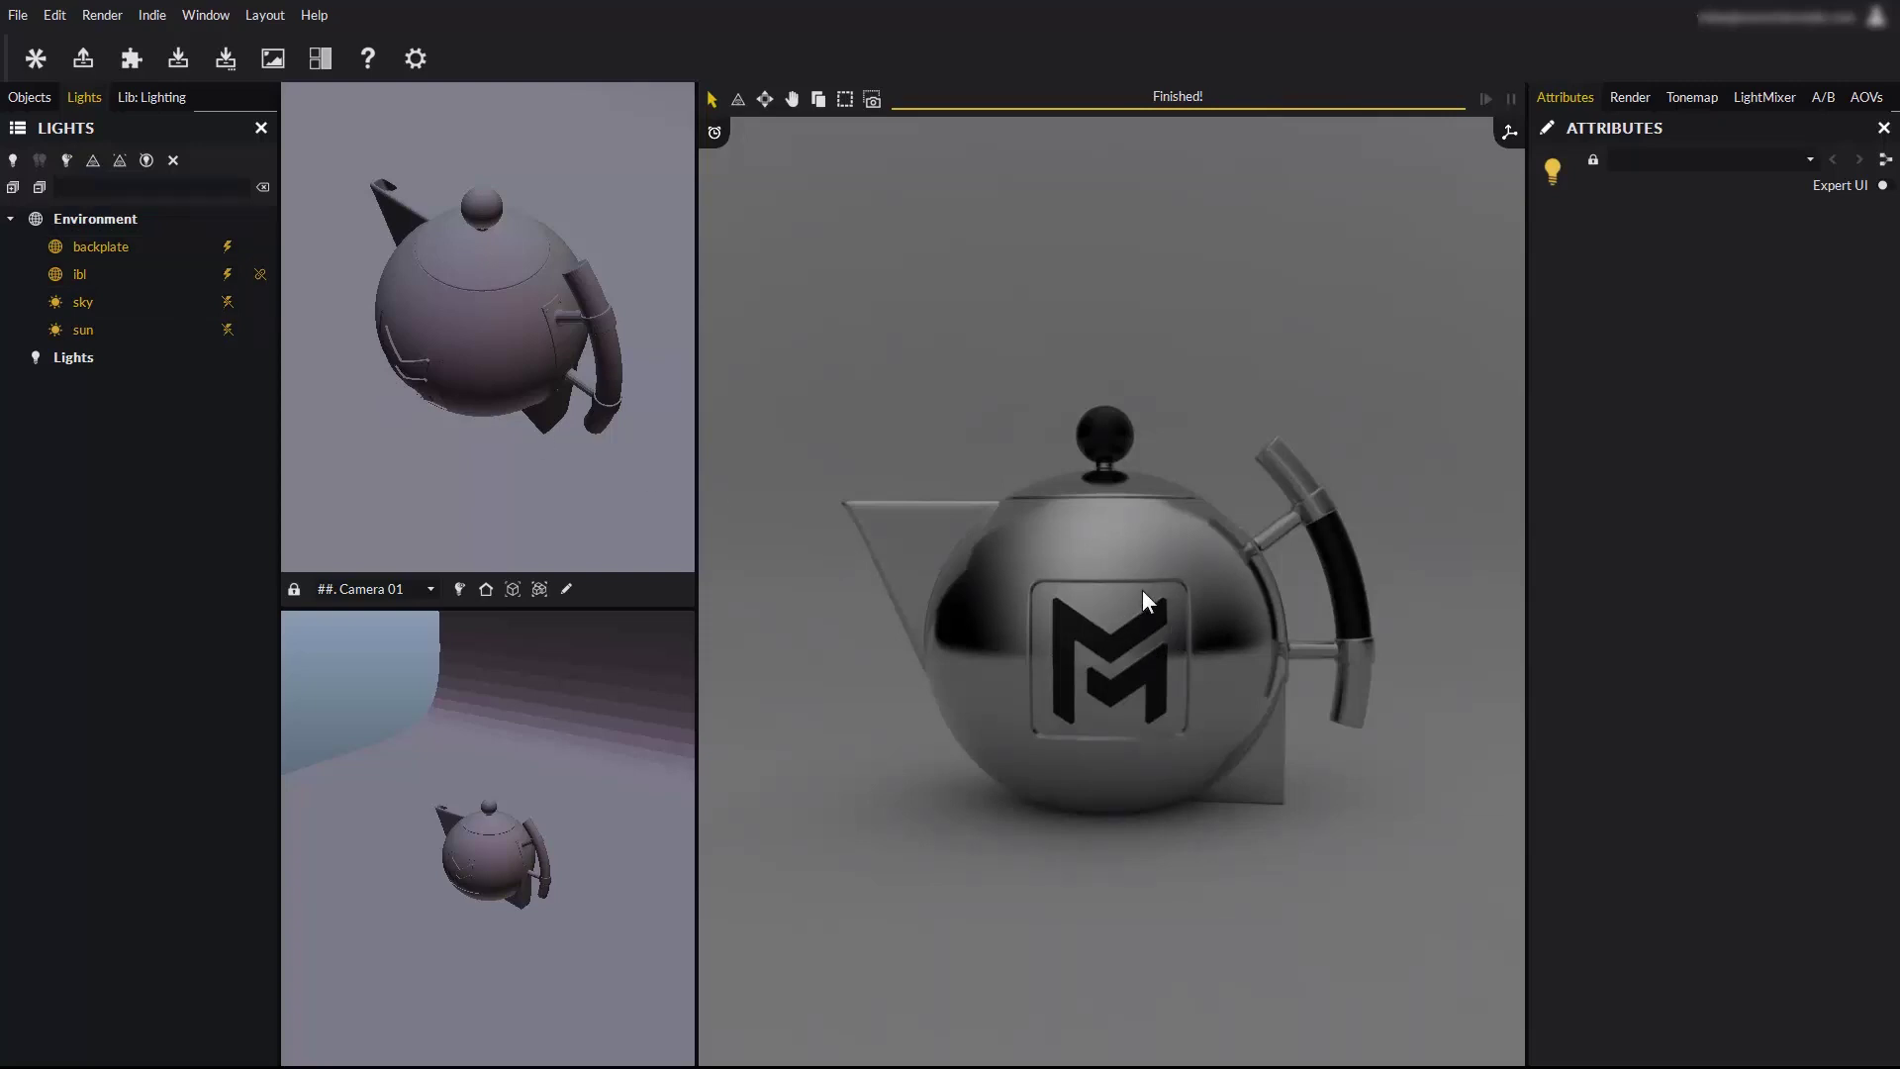
Place light 001 and light 002 on the teapot's surface with the S shortcut.
{"action": "key", "text": "s"}
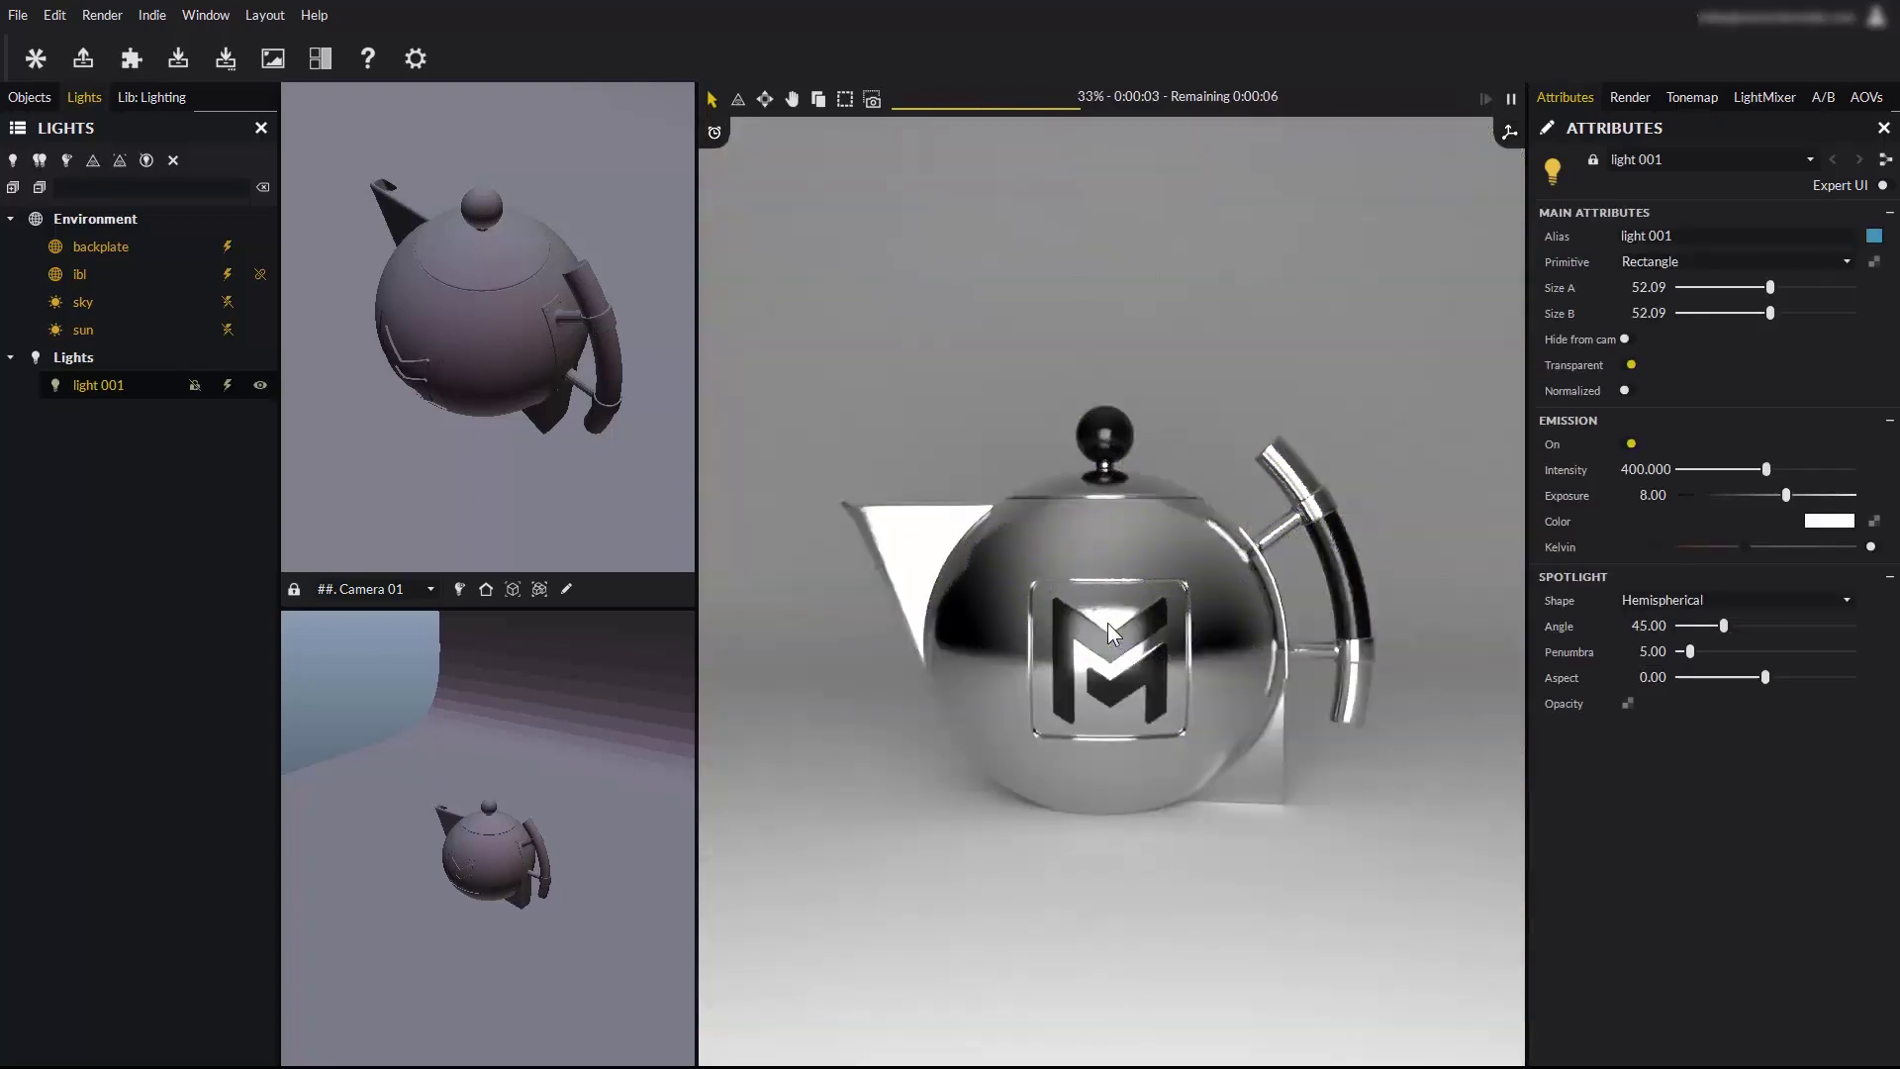
{"action": "left_click", "coordinate": [1203, 642]}
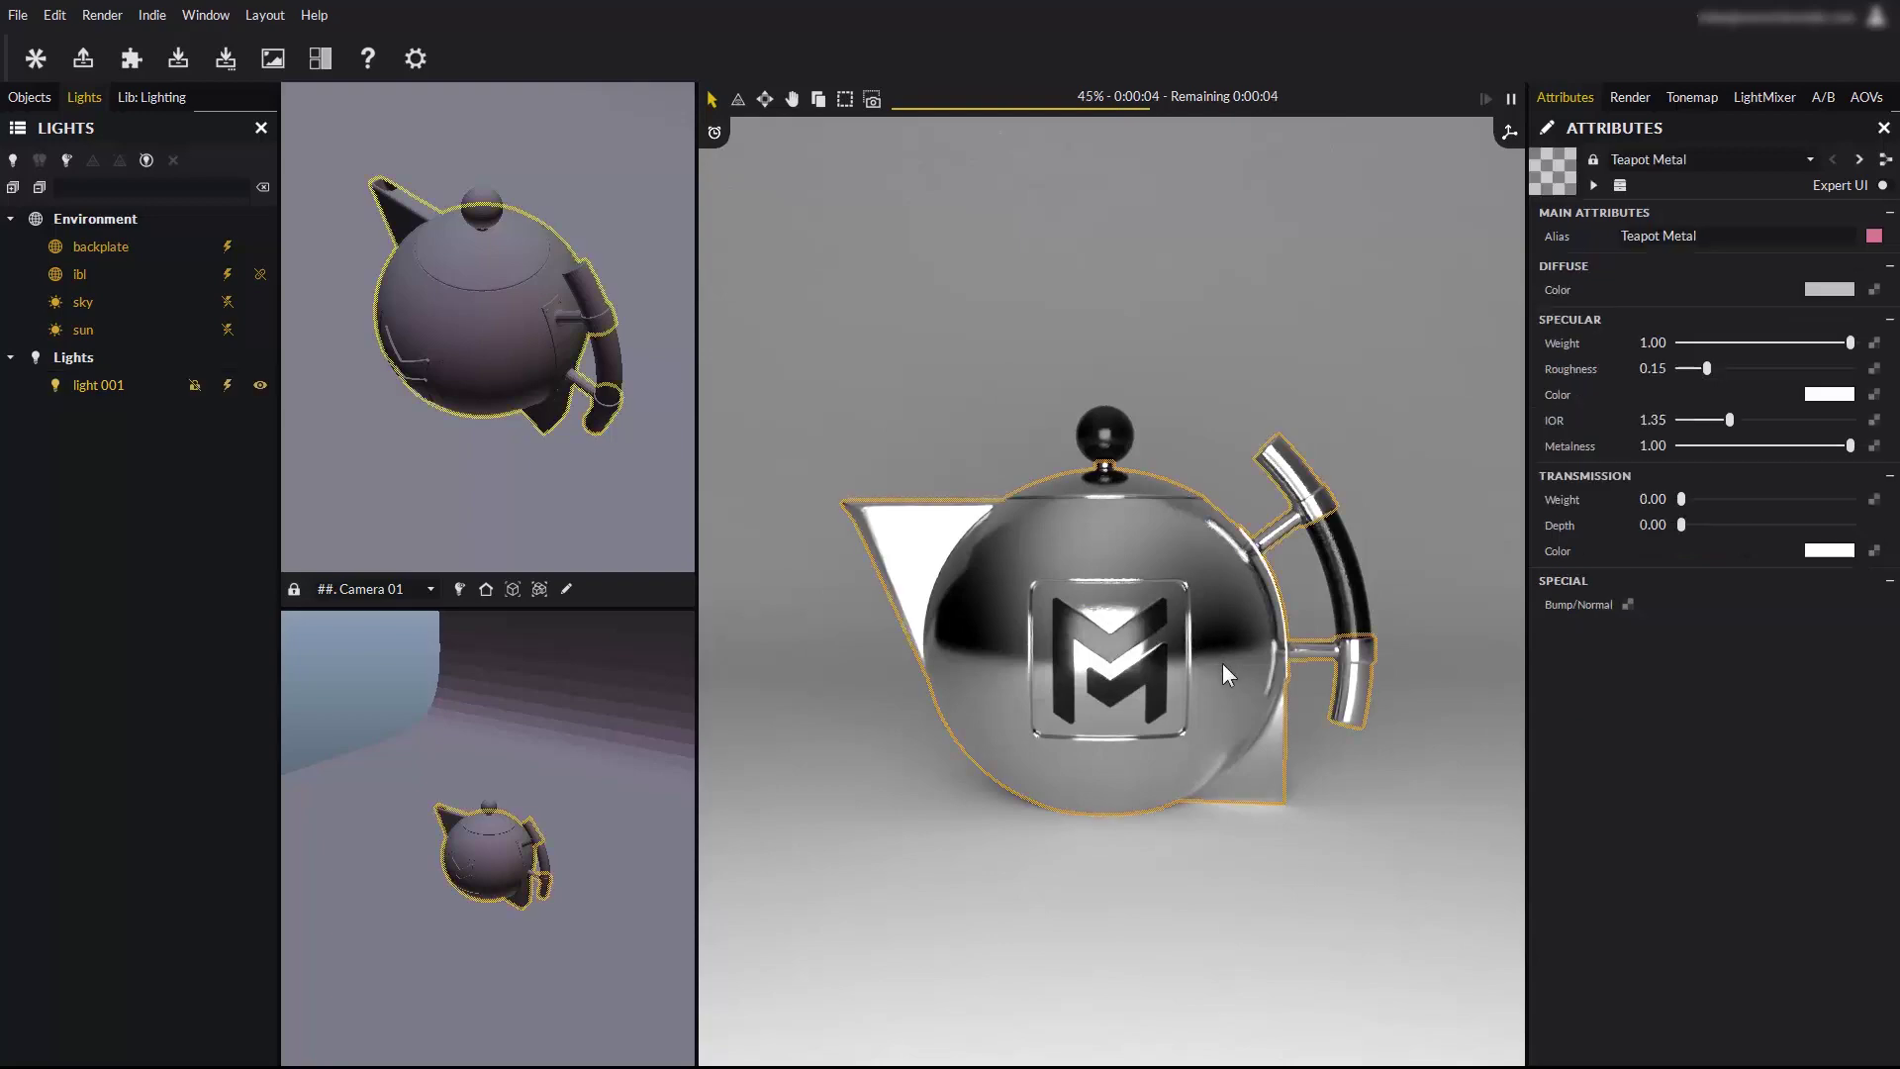
{"action": "key", "text": "s"}
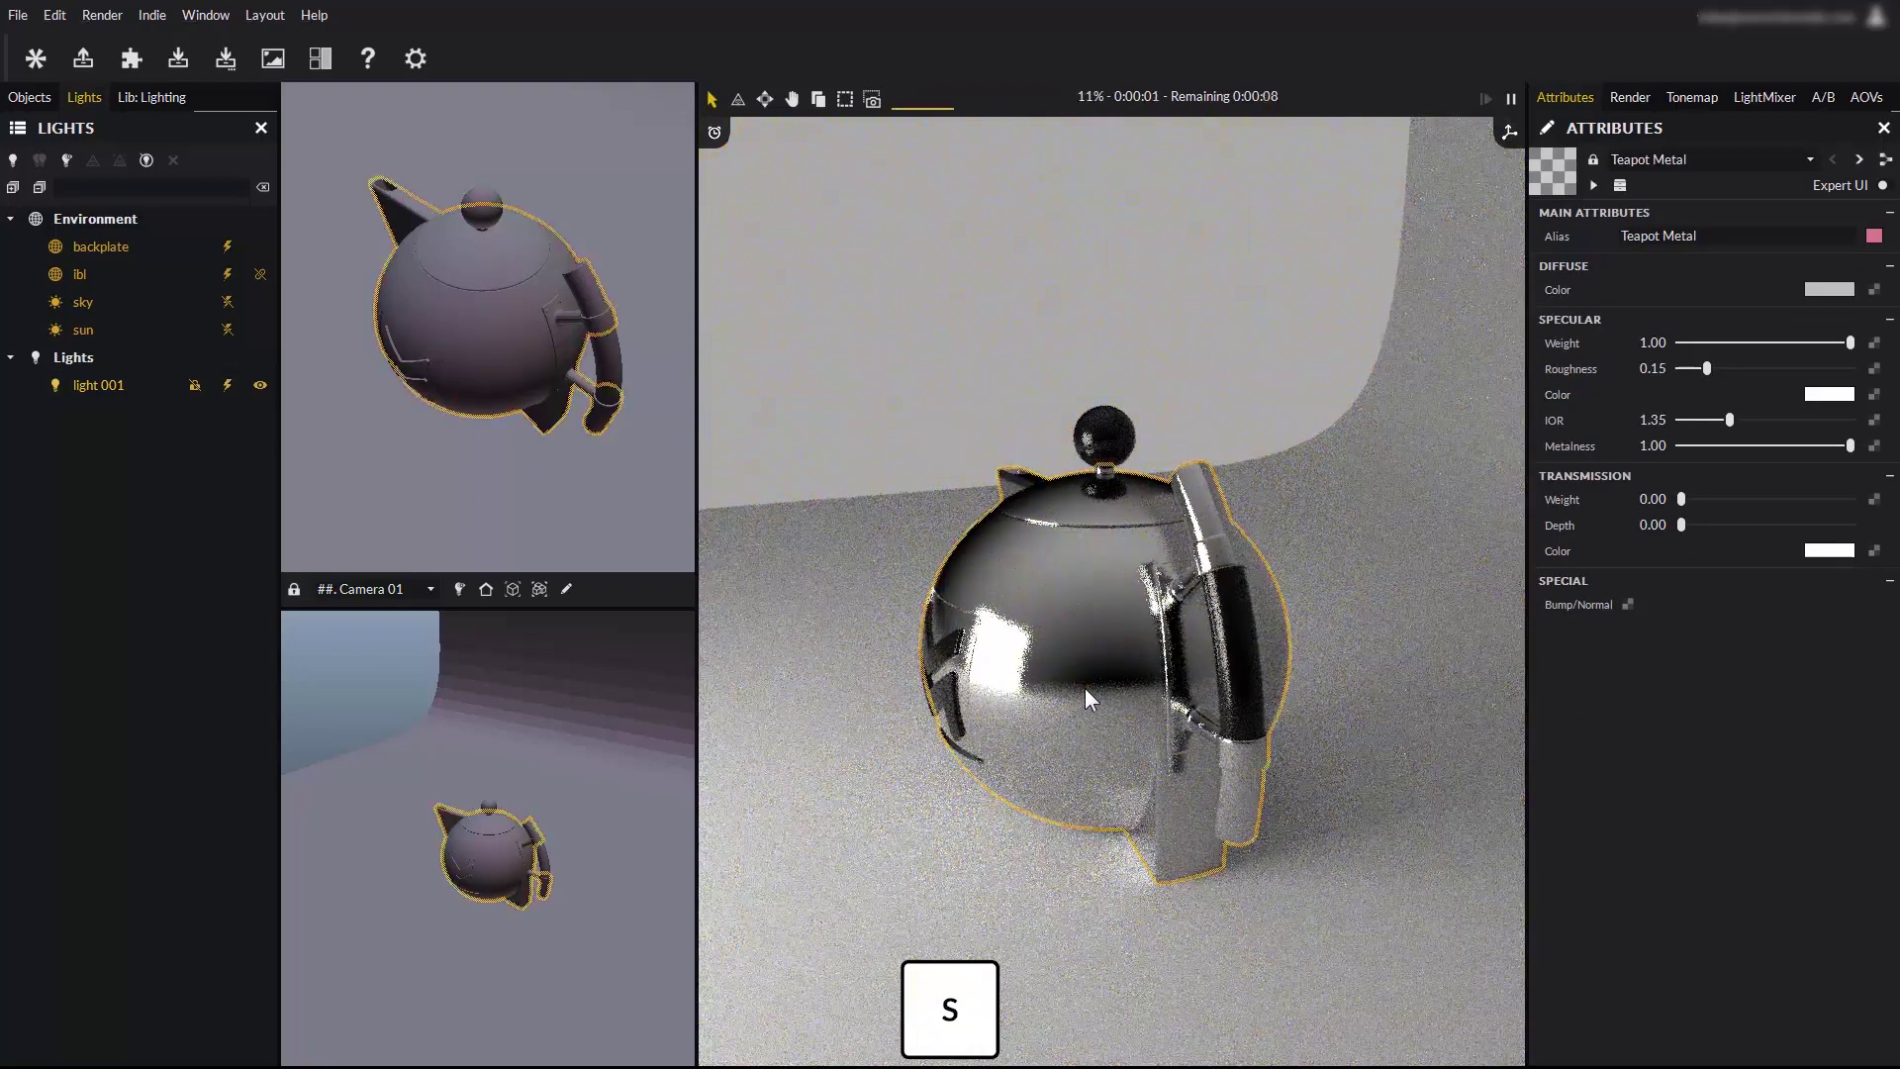
{"action": "left_click", "coordinate": [1085, 687]}
{"action": "left_click", "coordinate": [1119, 634]}
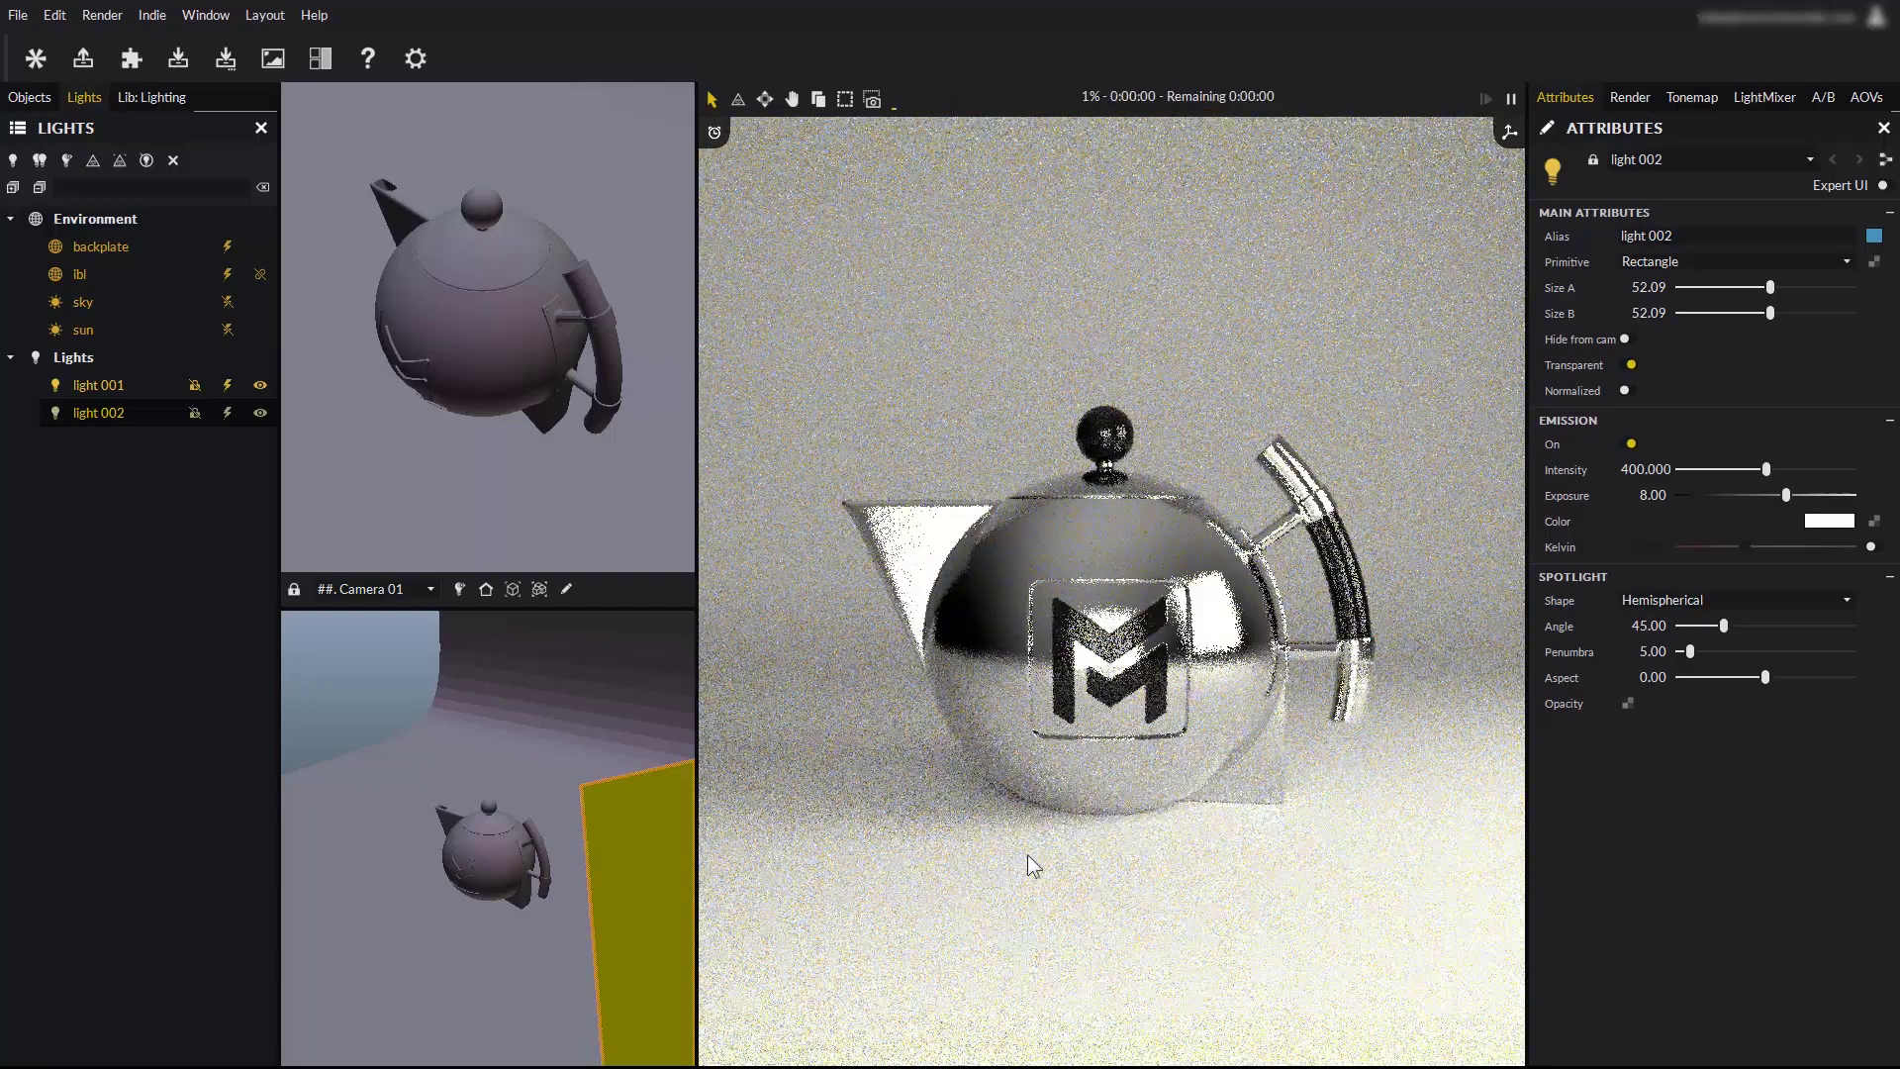
Orbit to a higher view of the teapot and place light 003.
{"action": "left_click", "coordinate": [1096, 584]}
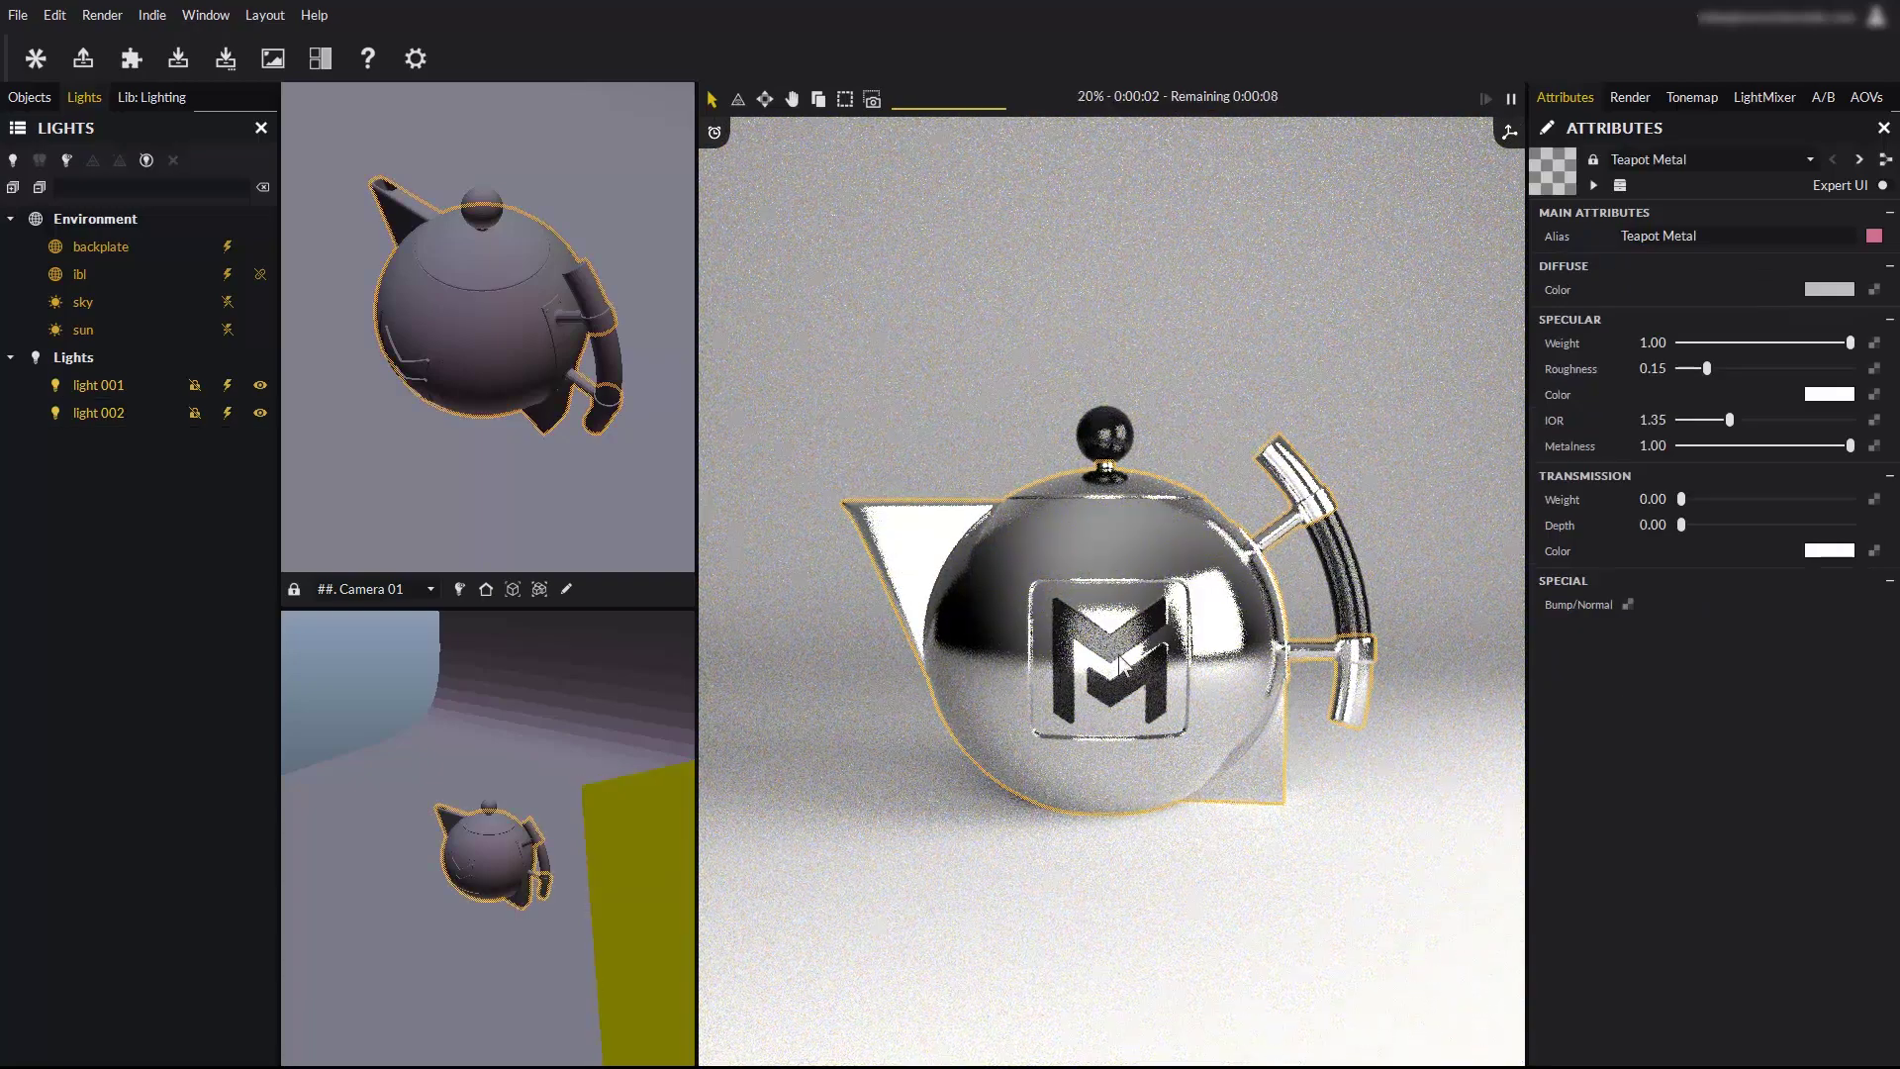
{"action": "left_click_drag", "start_coordinate": [1059, 675], "coordinate": [1136, 674]}
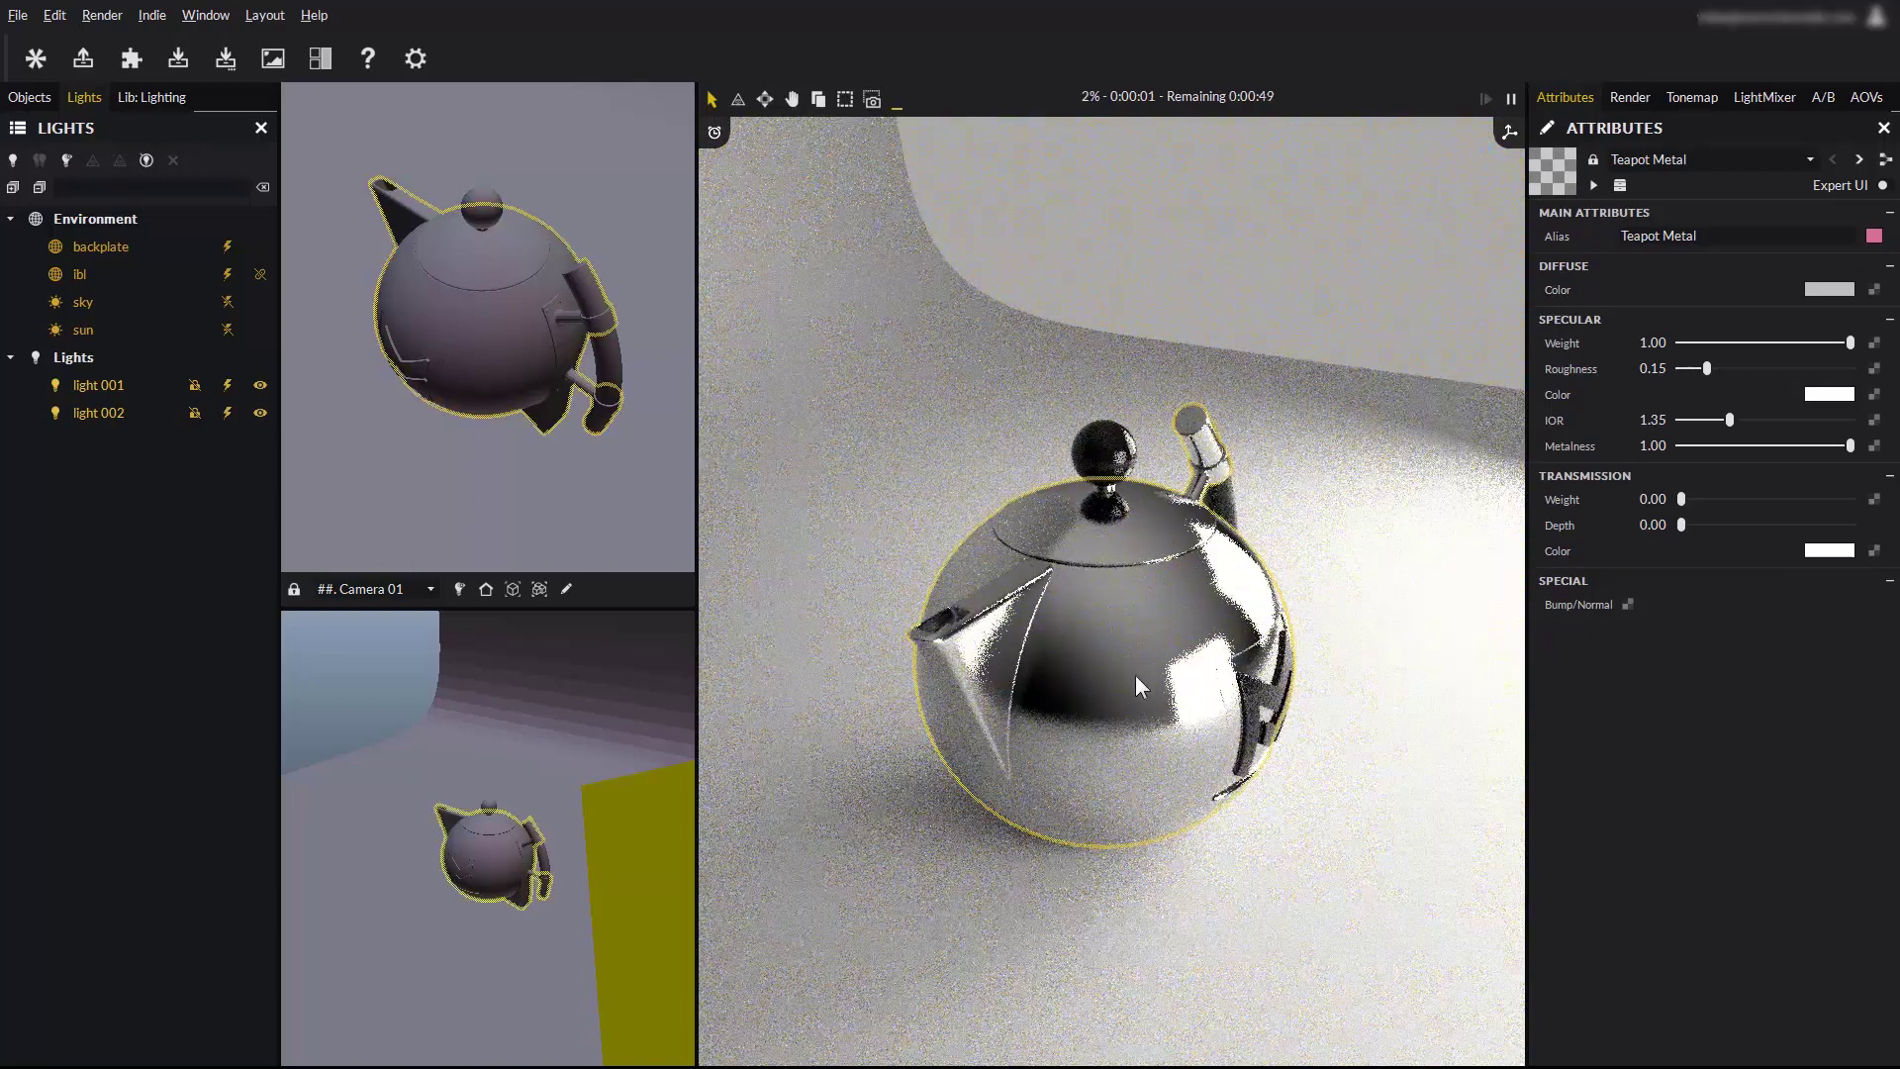
{"action": "key", "text": "s"}
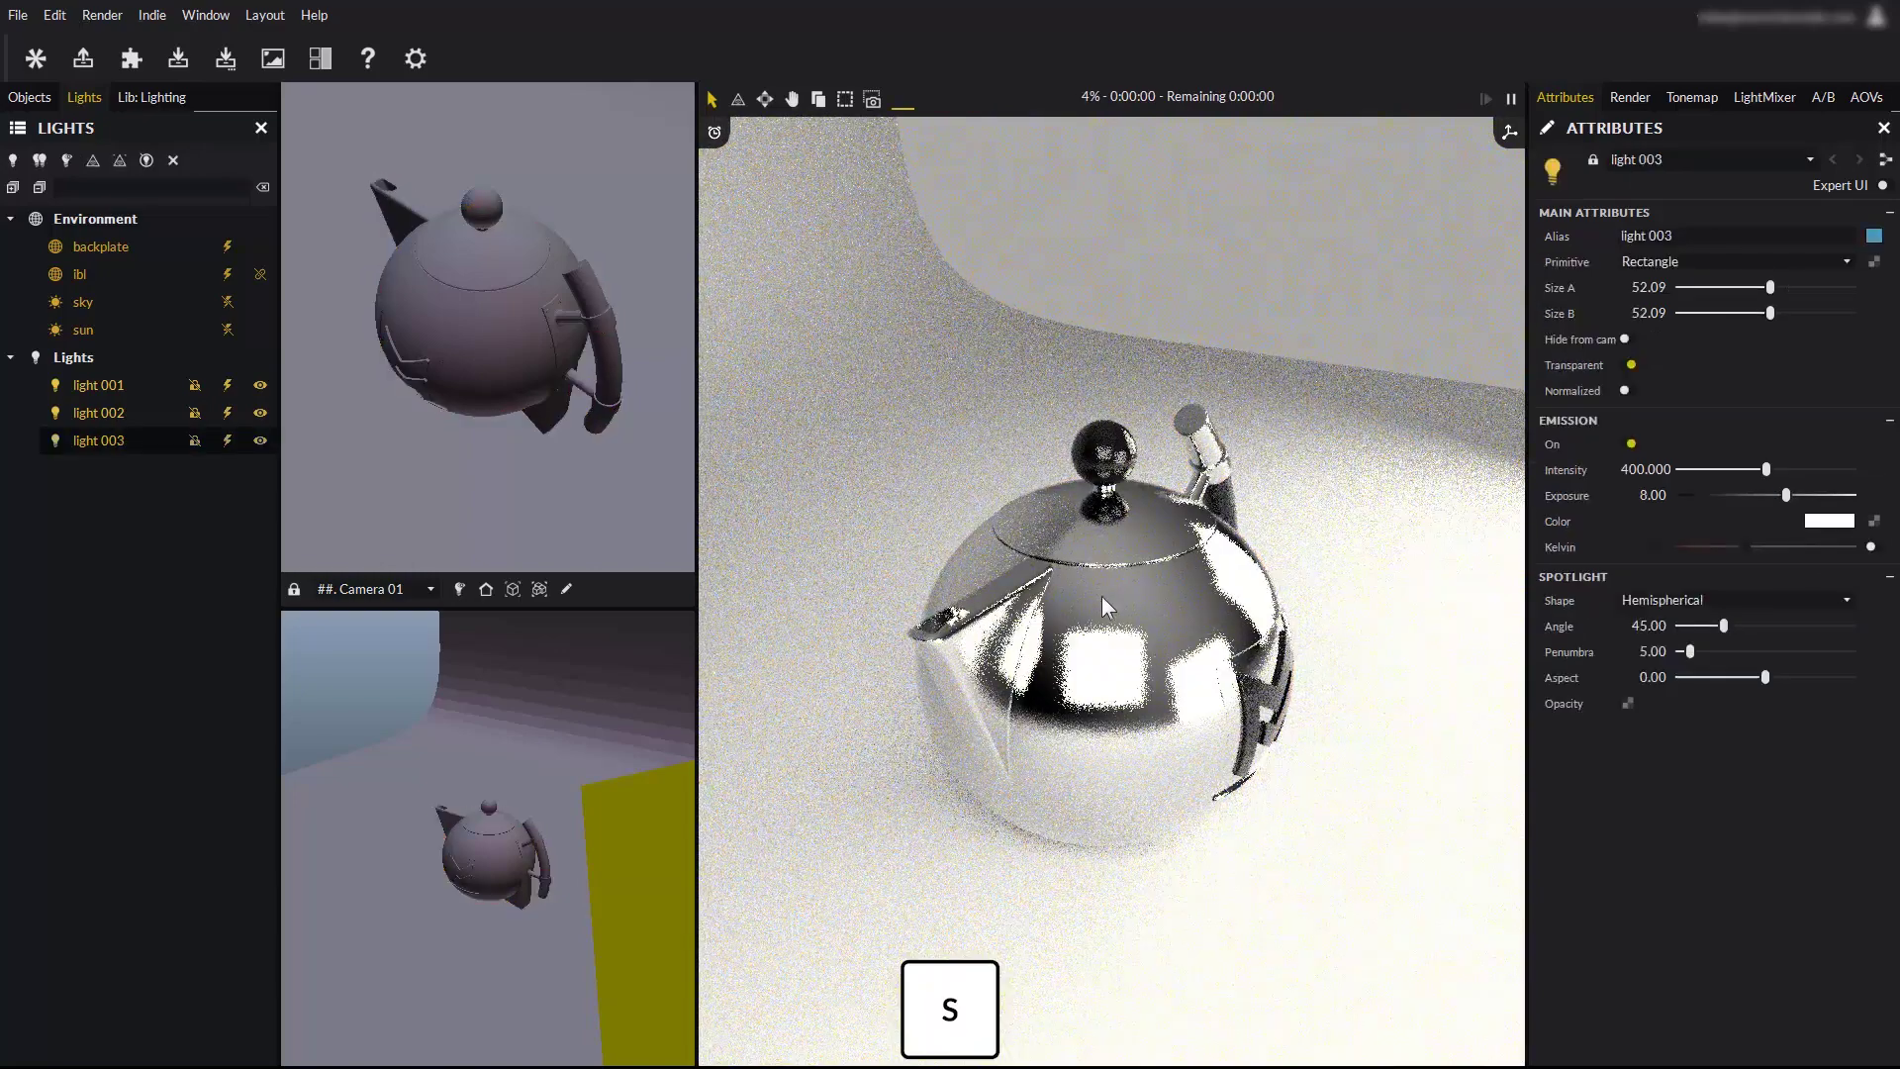
View through light 001 to reposition it, and switch off lights 002 and 003.
{"action": "left_click", "coordinate": [386, 589]}
{"action": "left_click", "coordinate": [352, 627]}
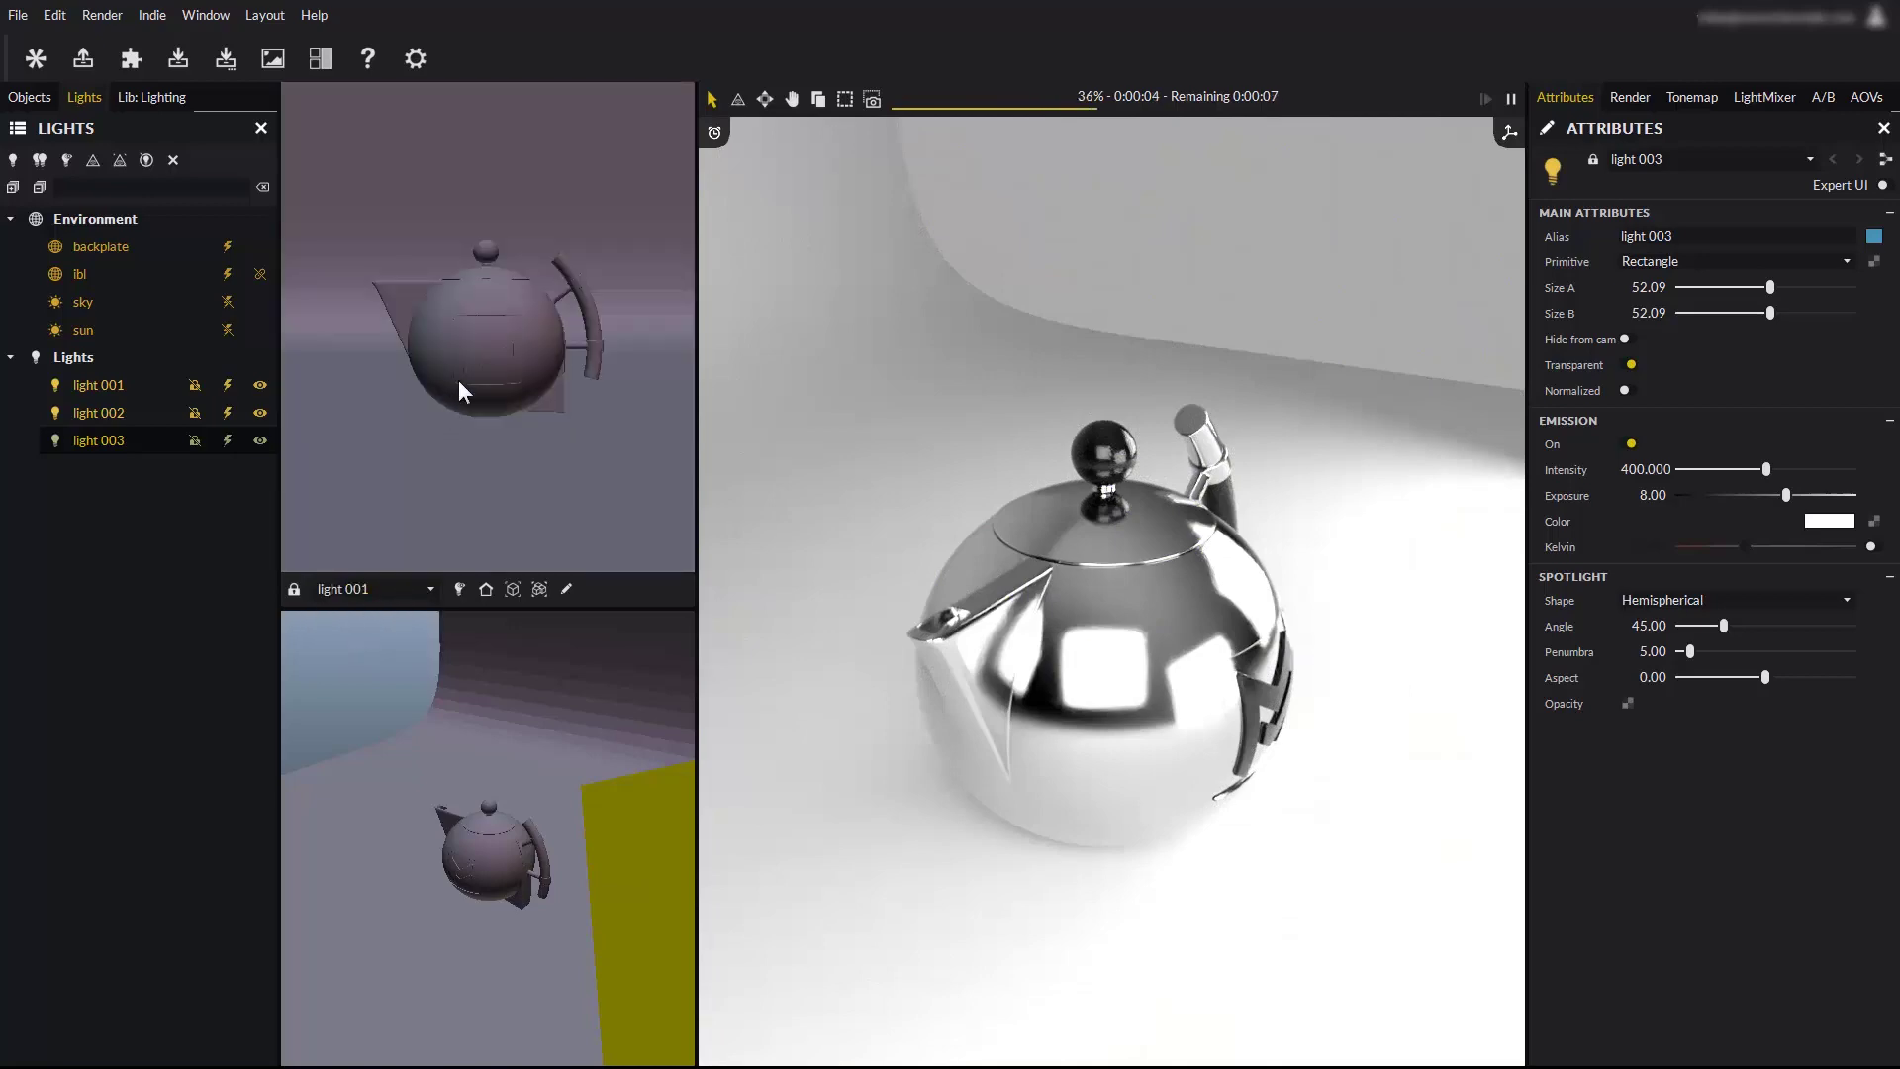
{"action": "left_click", "coordinate": [479, 357]}
{"action": "left_click_drag", "start_coordinate": [465, 334], "coordinate": [346, 415]}
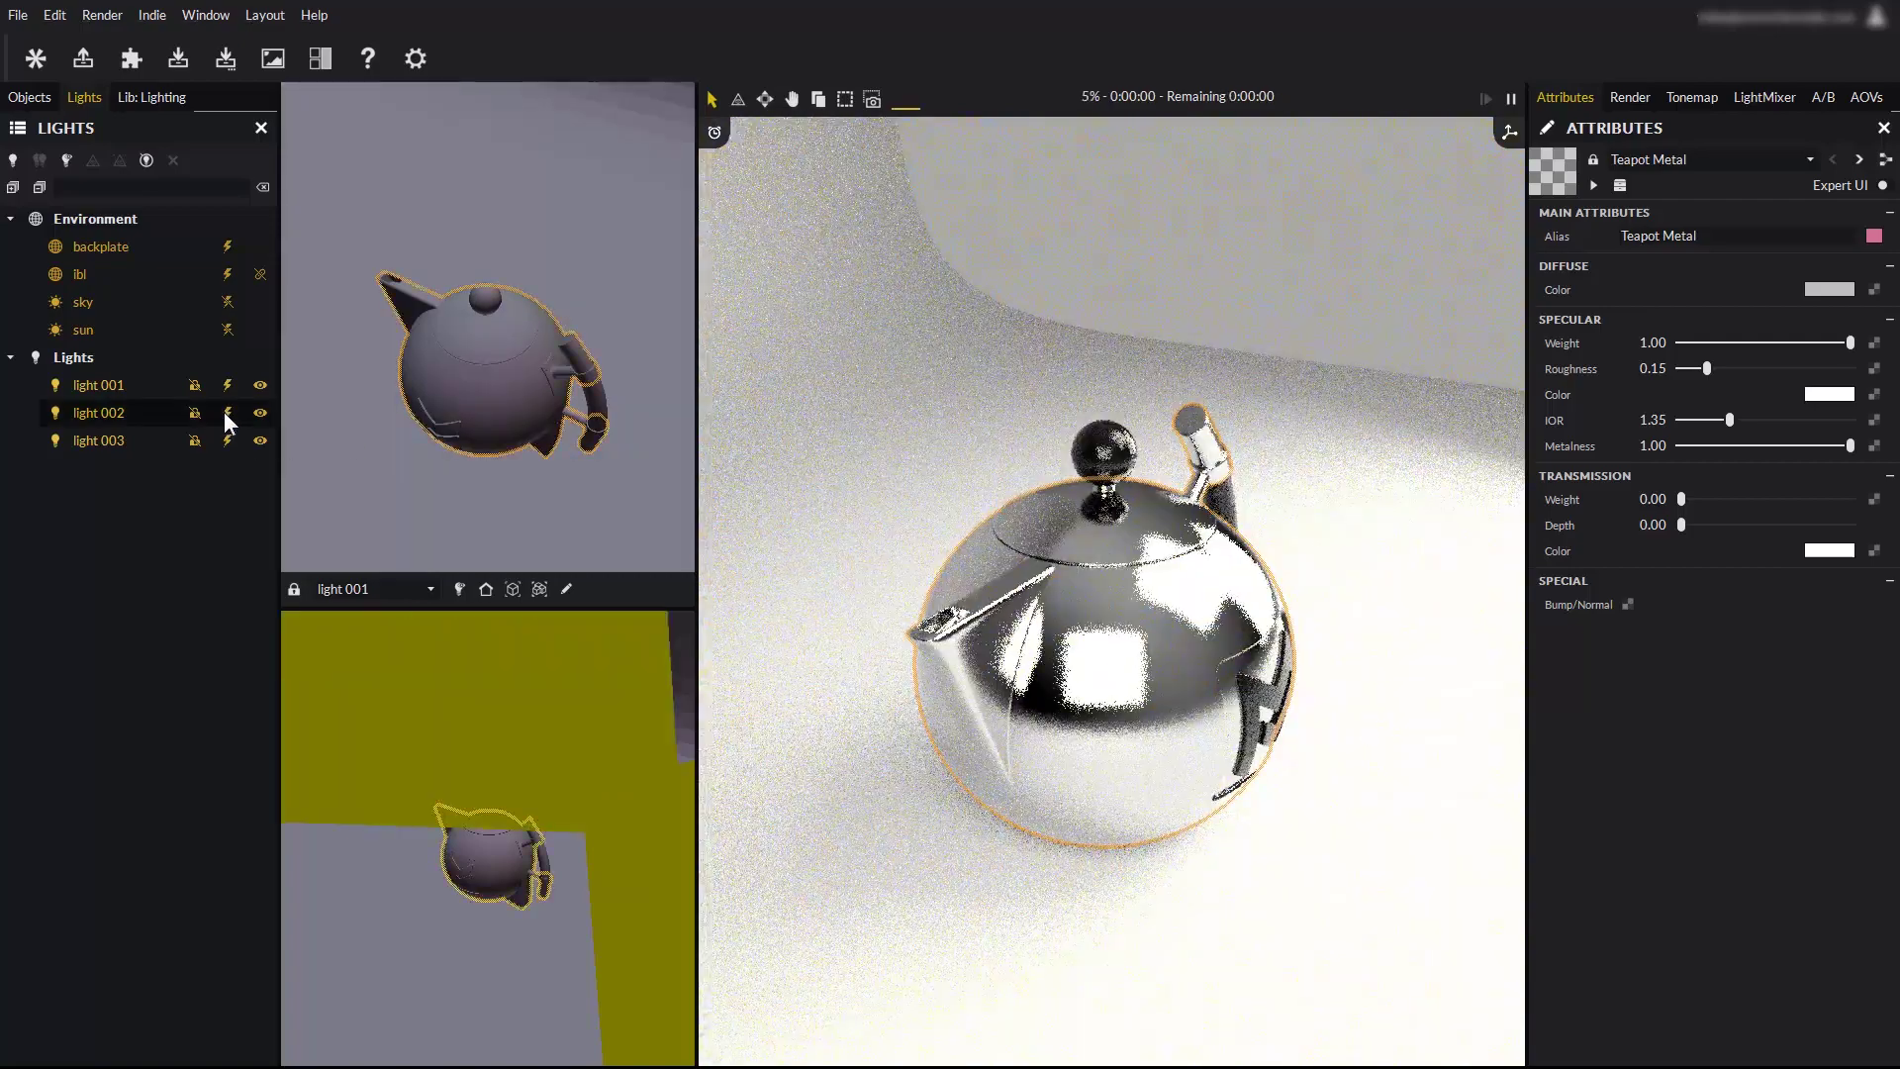
{"action": "left_click", "coordinate": [227, 412]}
{"action": "left_click", "coordinate": [229, 438]}
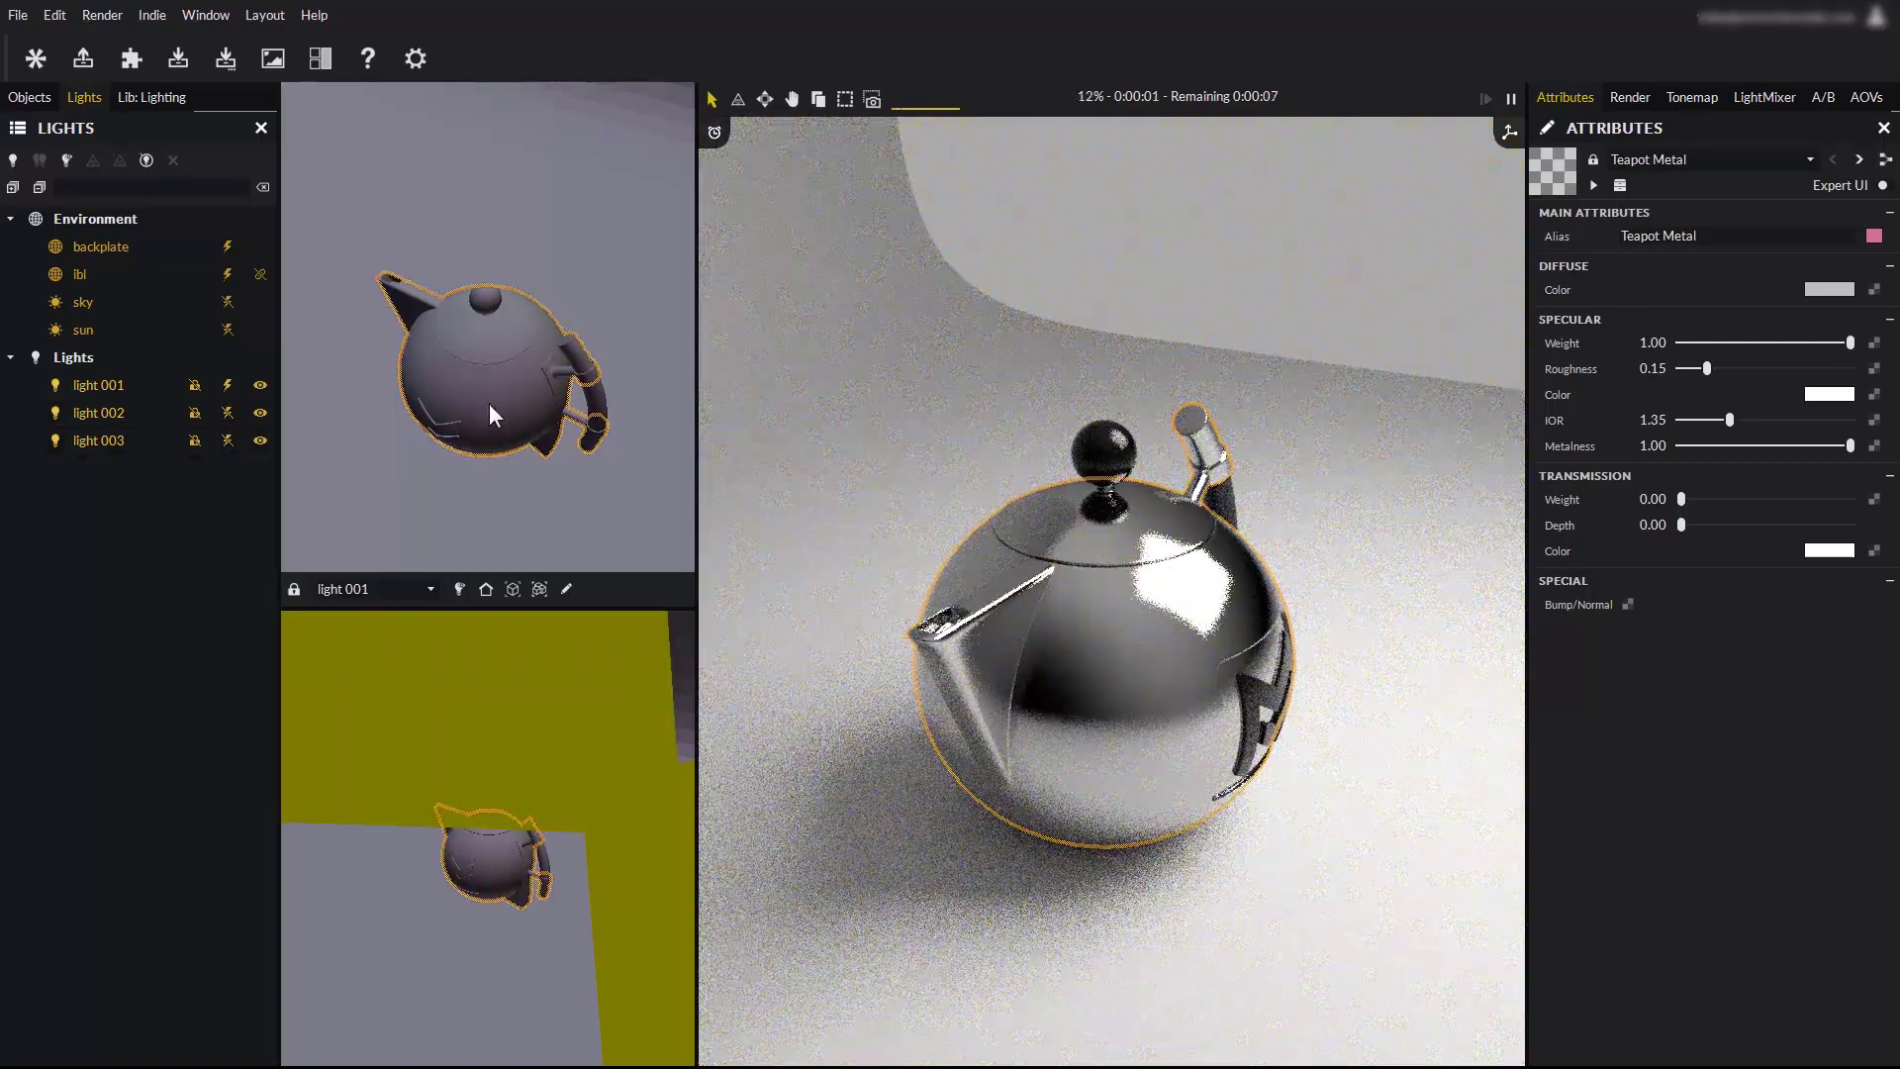
{"action": "mouse_move", "coordinate": [481, 414]}
{"action": "left_mouse_down"}
{"action": "mouse_move", "coordinate": [644, 384]}
{"action": "mouse_move", "coordinate": [555, 415]}
{"action": "mouse_move", "coordinate": [401, 390]}
{"action": "mouse_move", "coordinate": [475, 406]}
{"action": "left_mouse_up"}
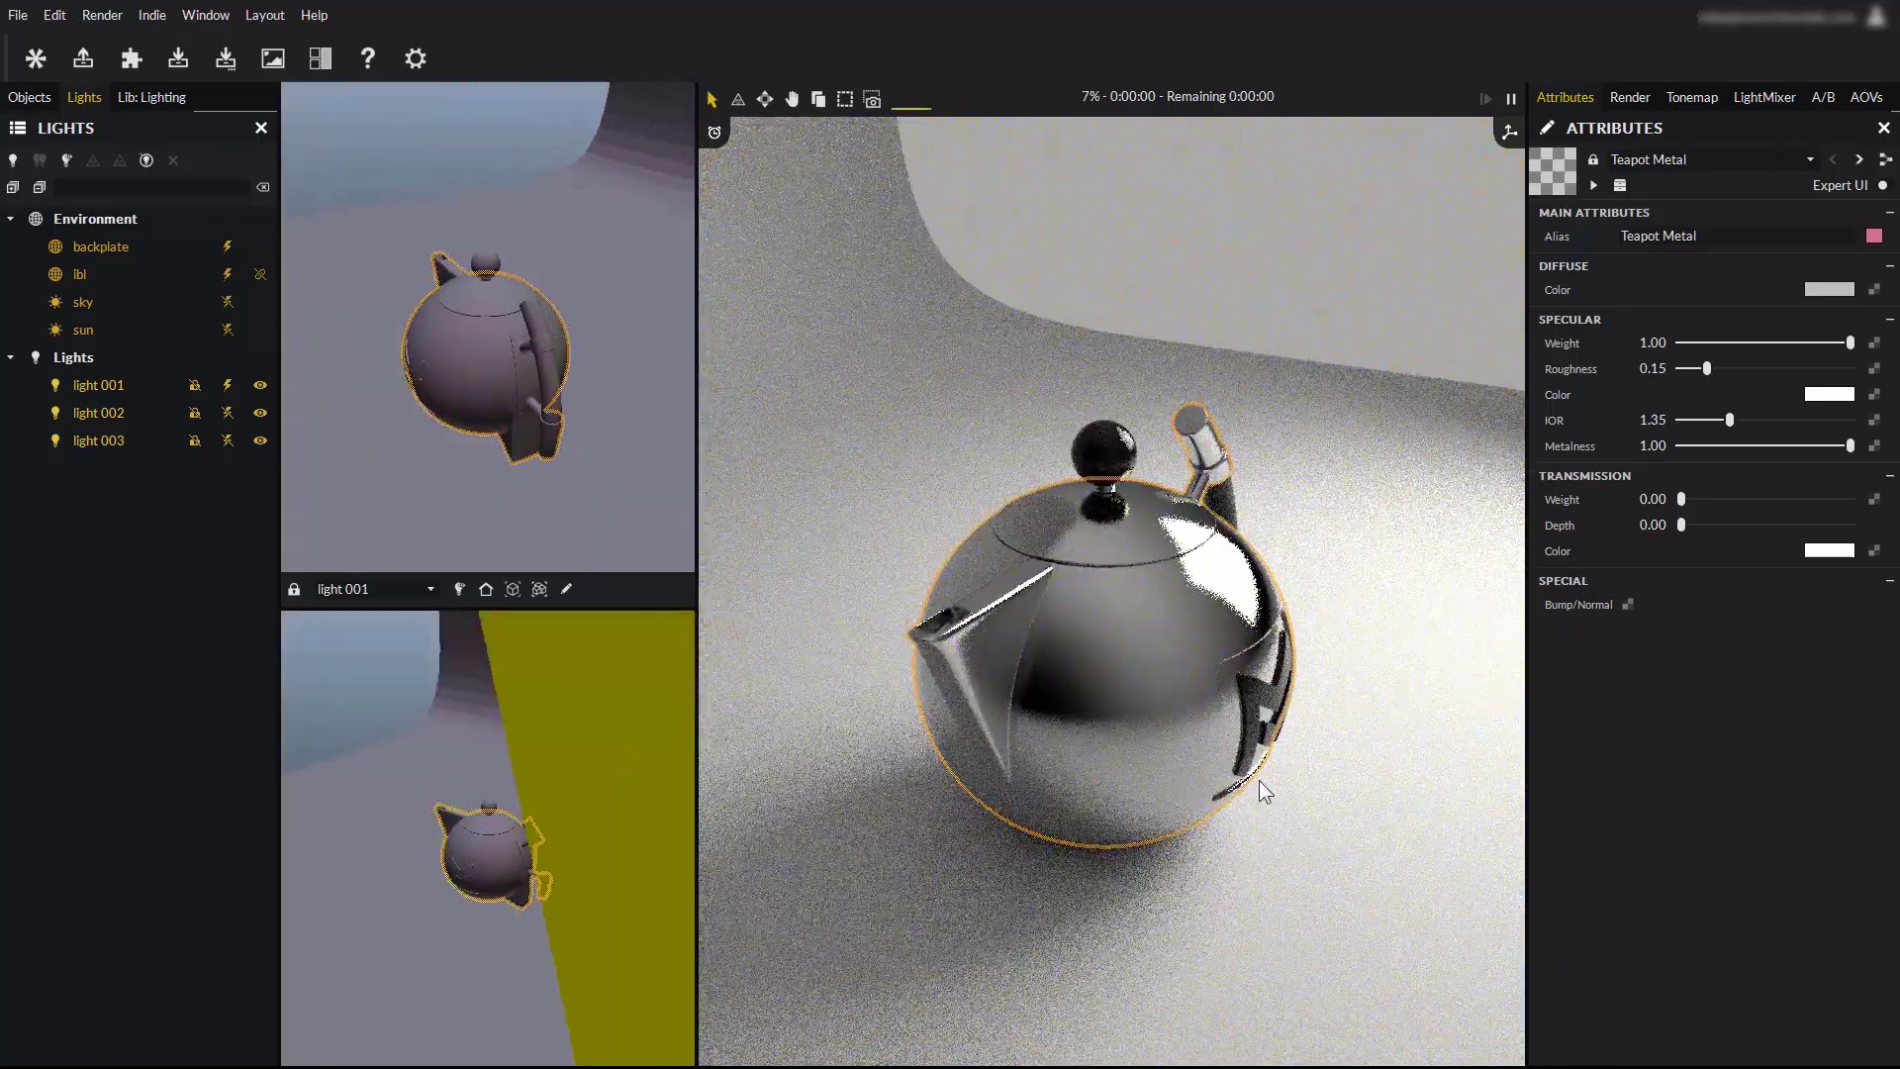
Orbit the render camera and hide lights 001, 002 and 003 from the camera.
{"action": "left_click_drag", "start_coordinate": [1179, 732], "coordinate": [948, 701]}
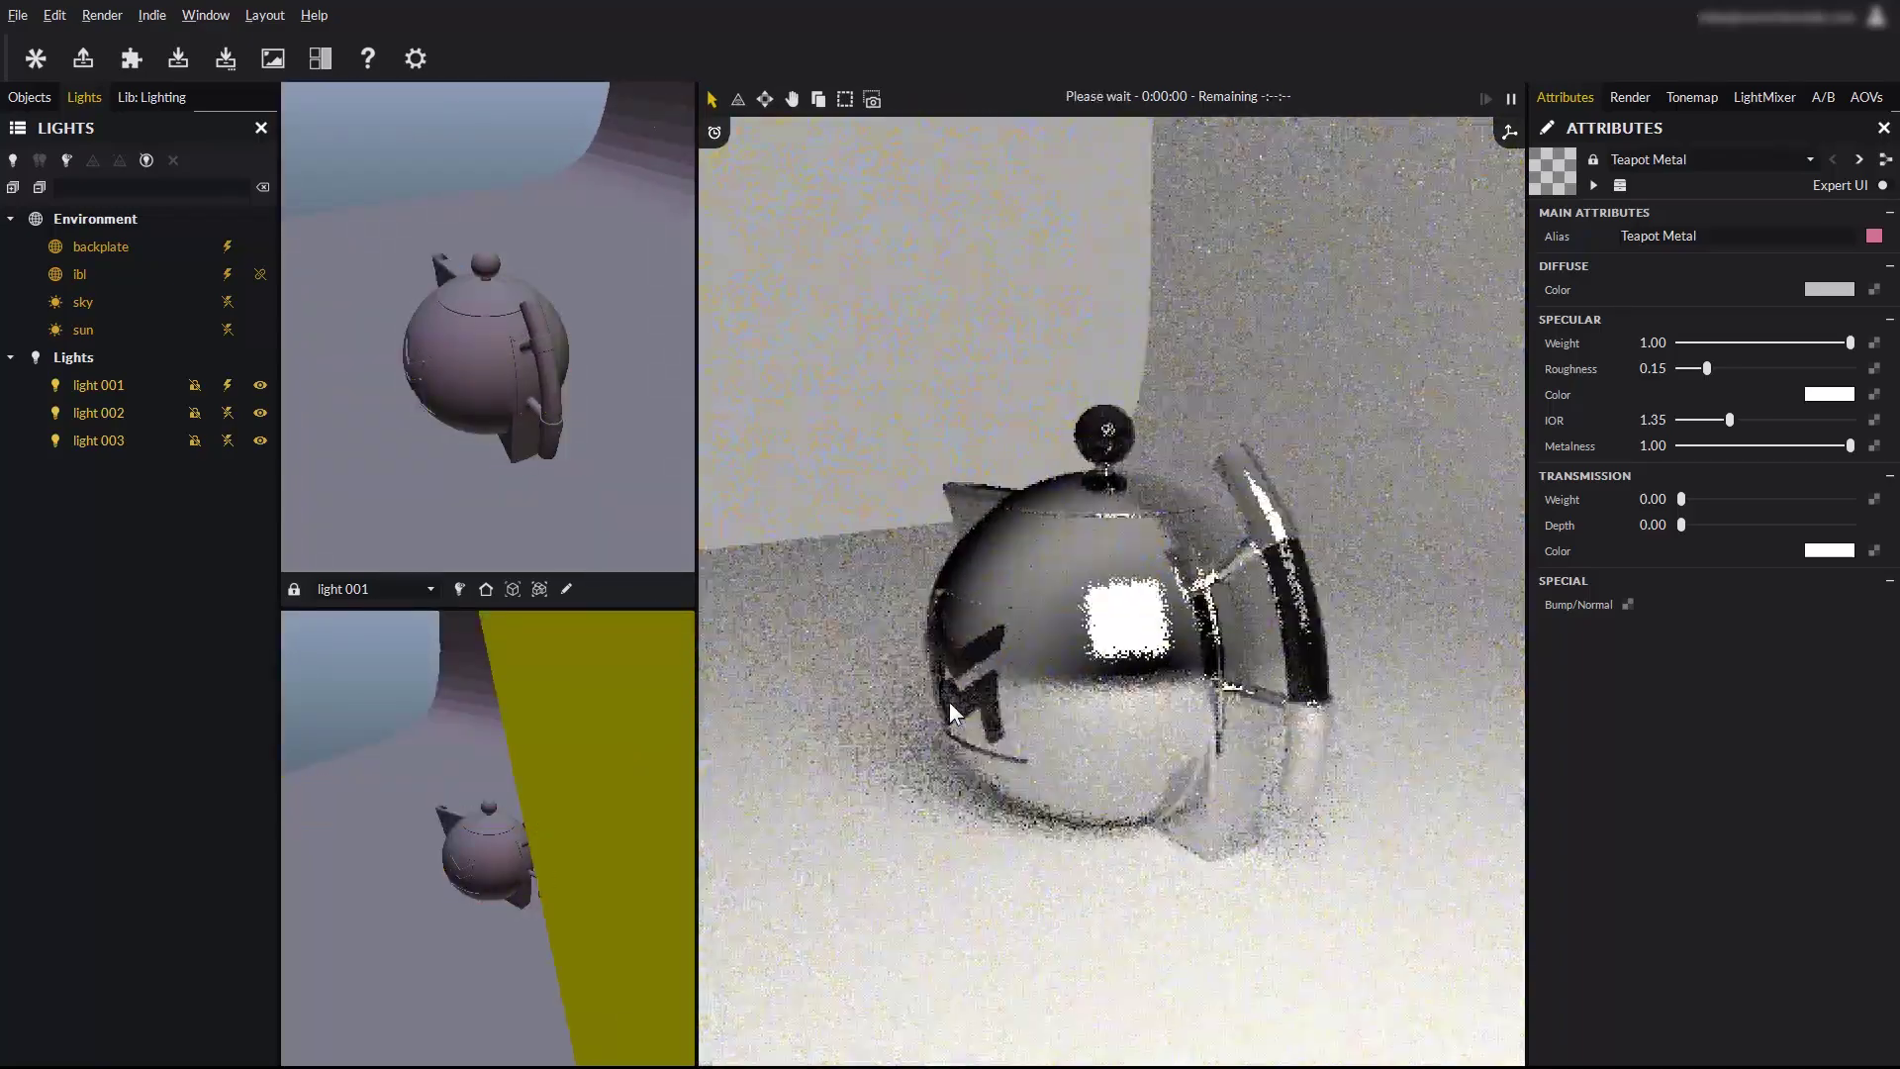
{"action": "left_click_drag", "start_coordinate": [1094, 700], "coordinate": [1159, 615]}
{"action": "left_click", "coordinate": [1159, 616]}
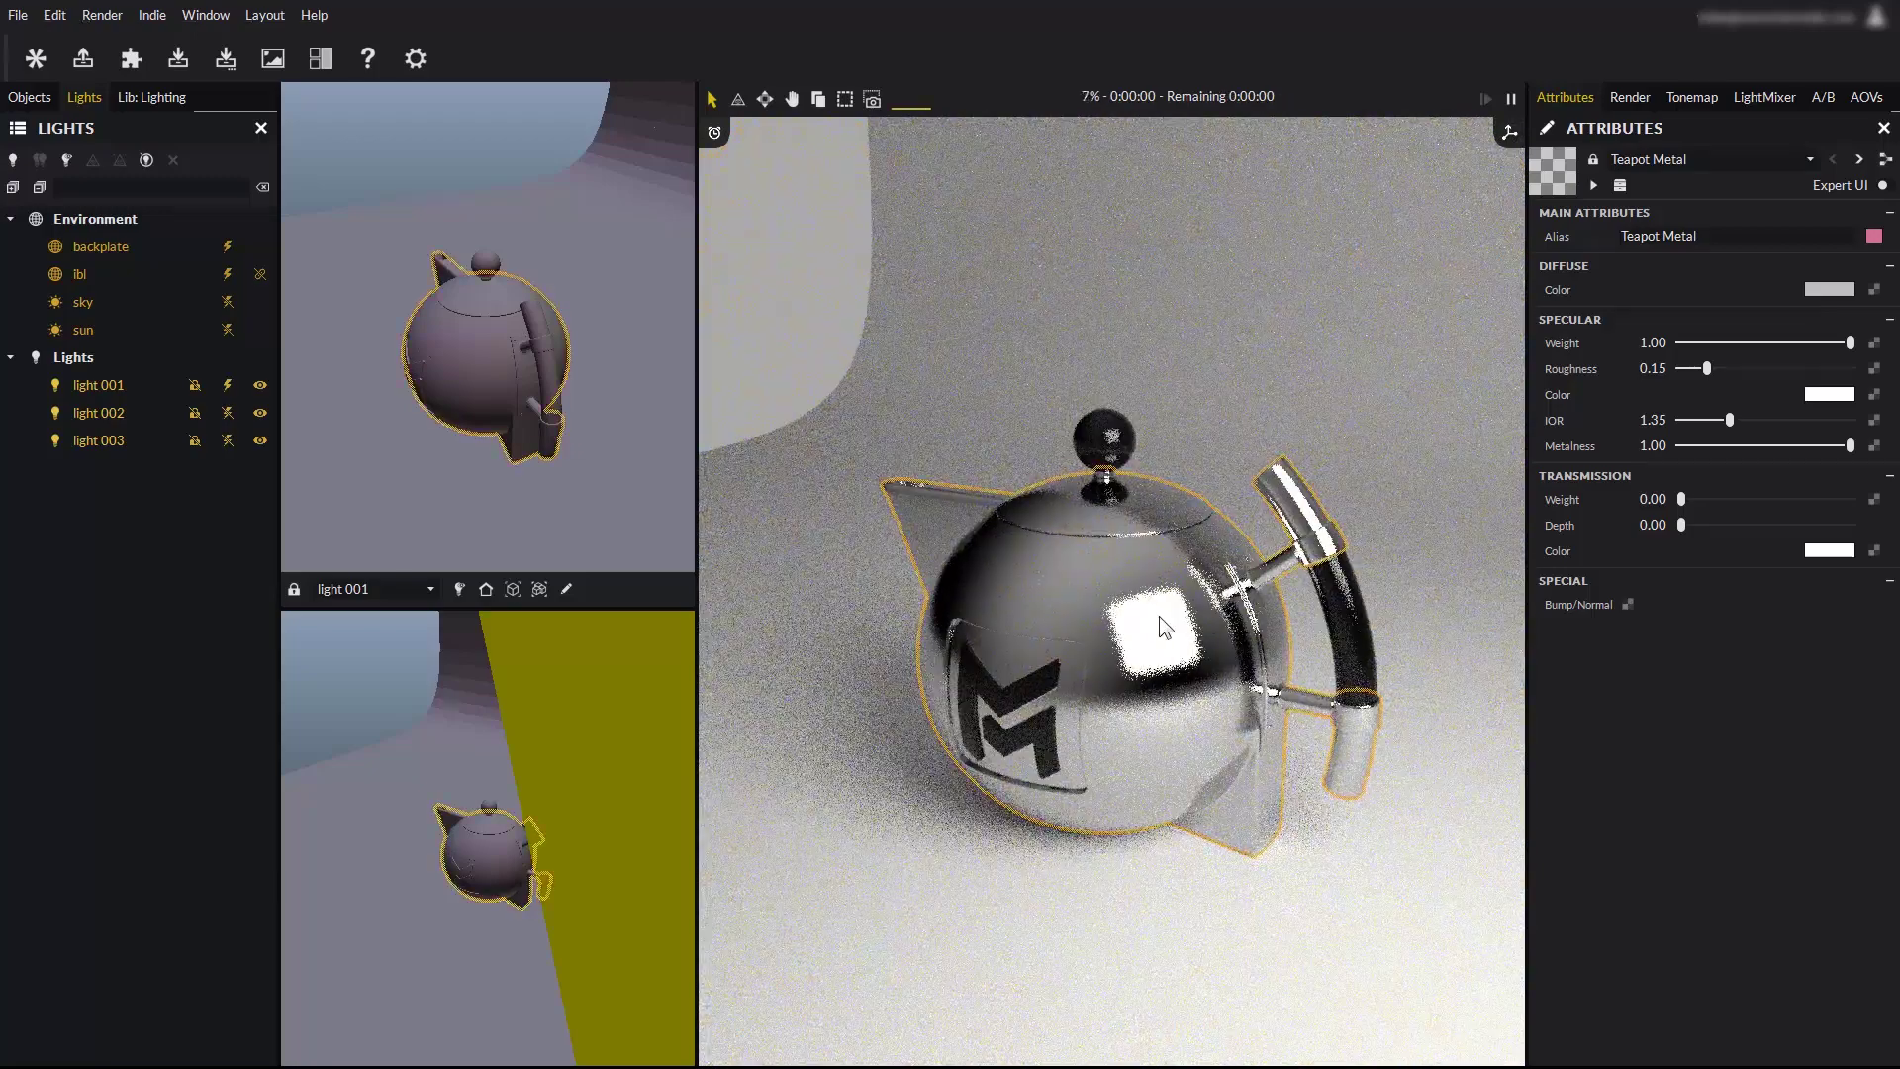
{"action": "left_click", "coordinate": [101, 388]}
{"action": "left_click", "coordinate": [99, 412], "text": "shift"}
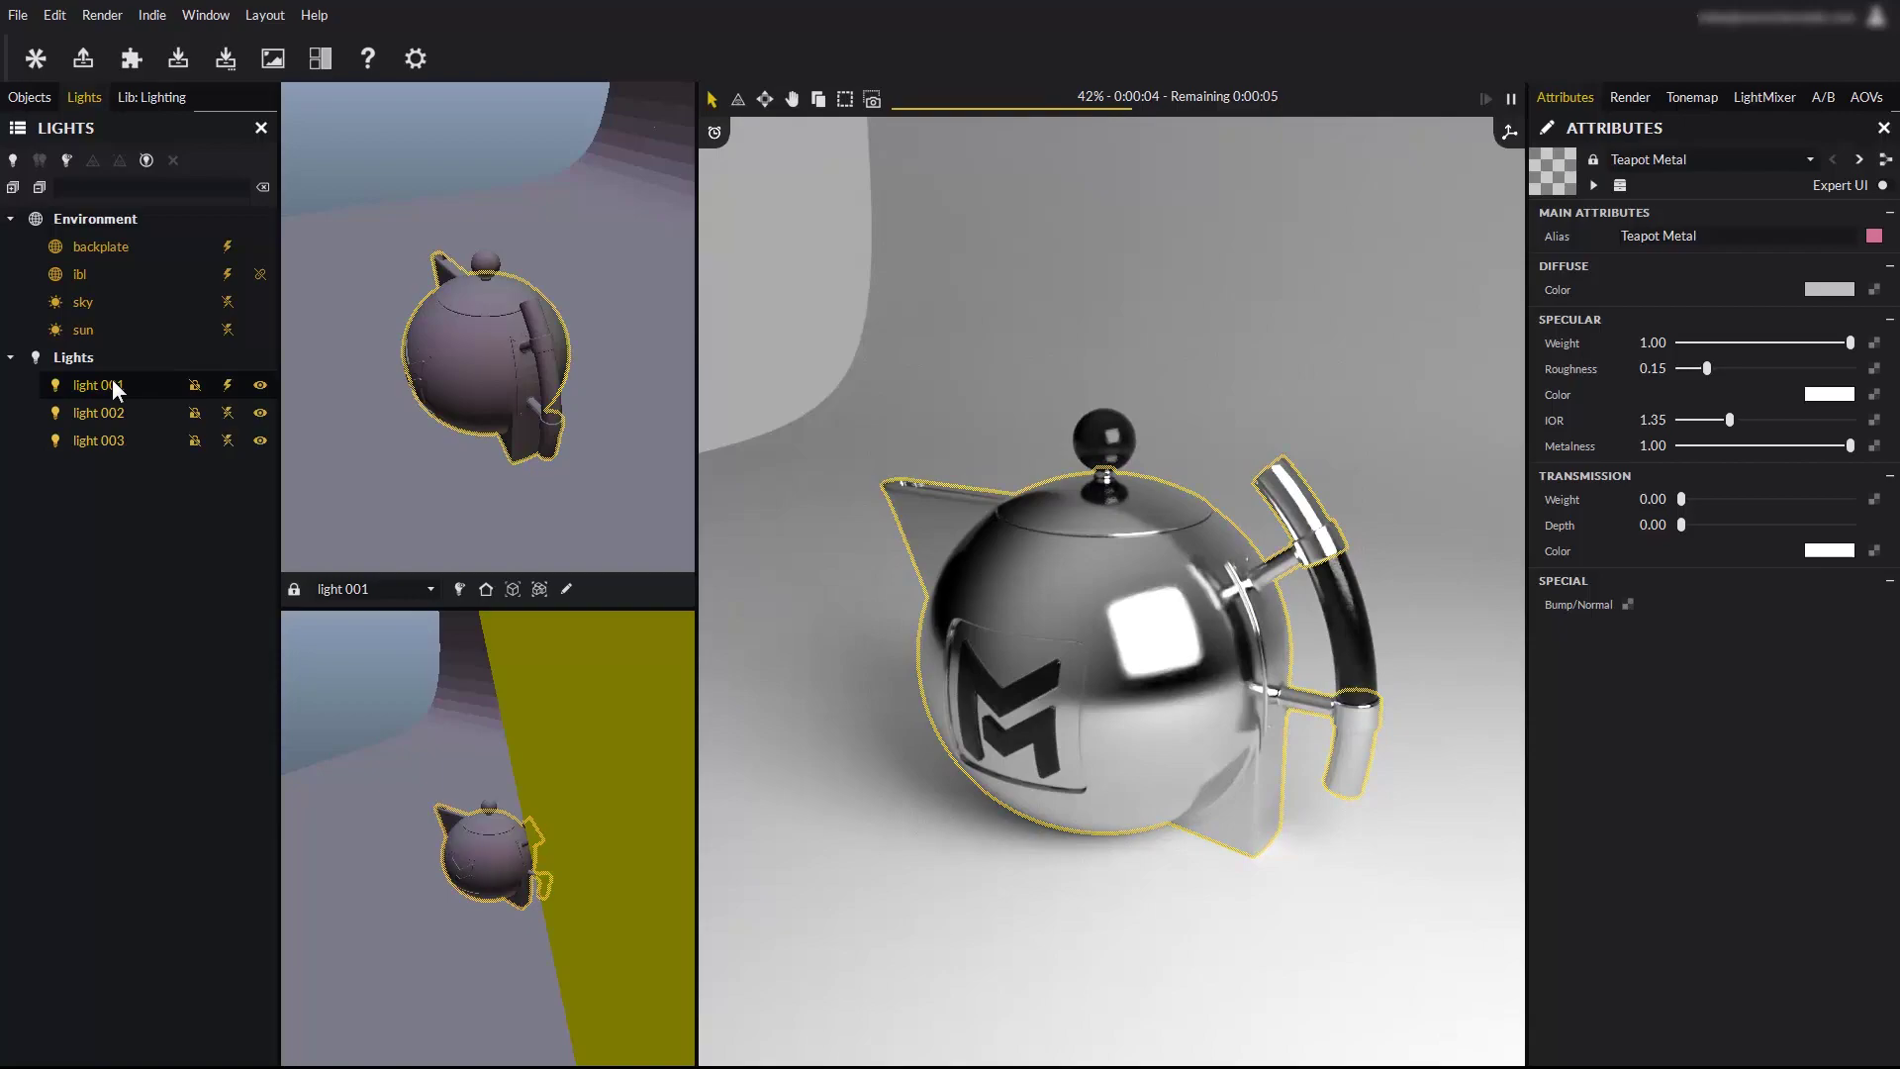
{"action": "left_click", "coordinate": [988, 673]}
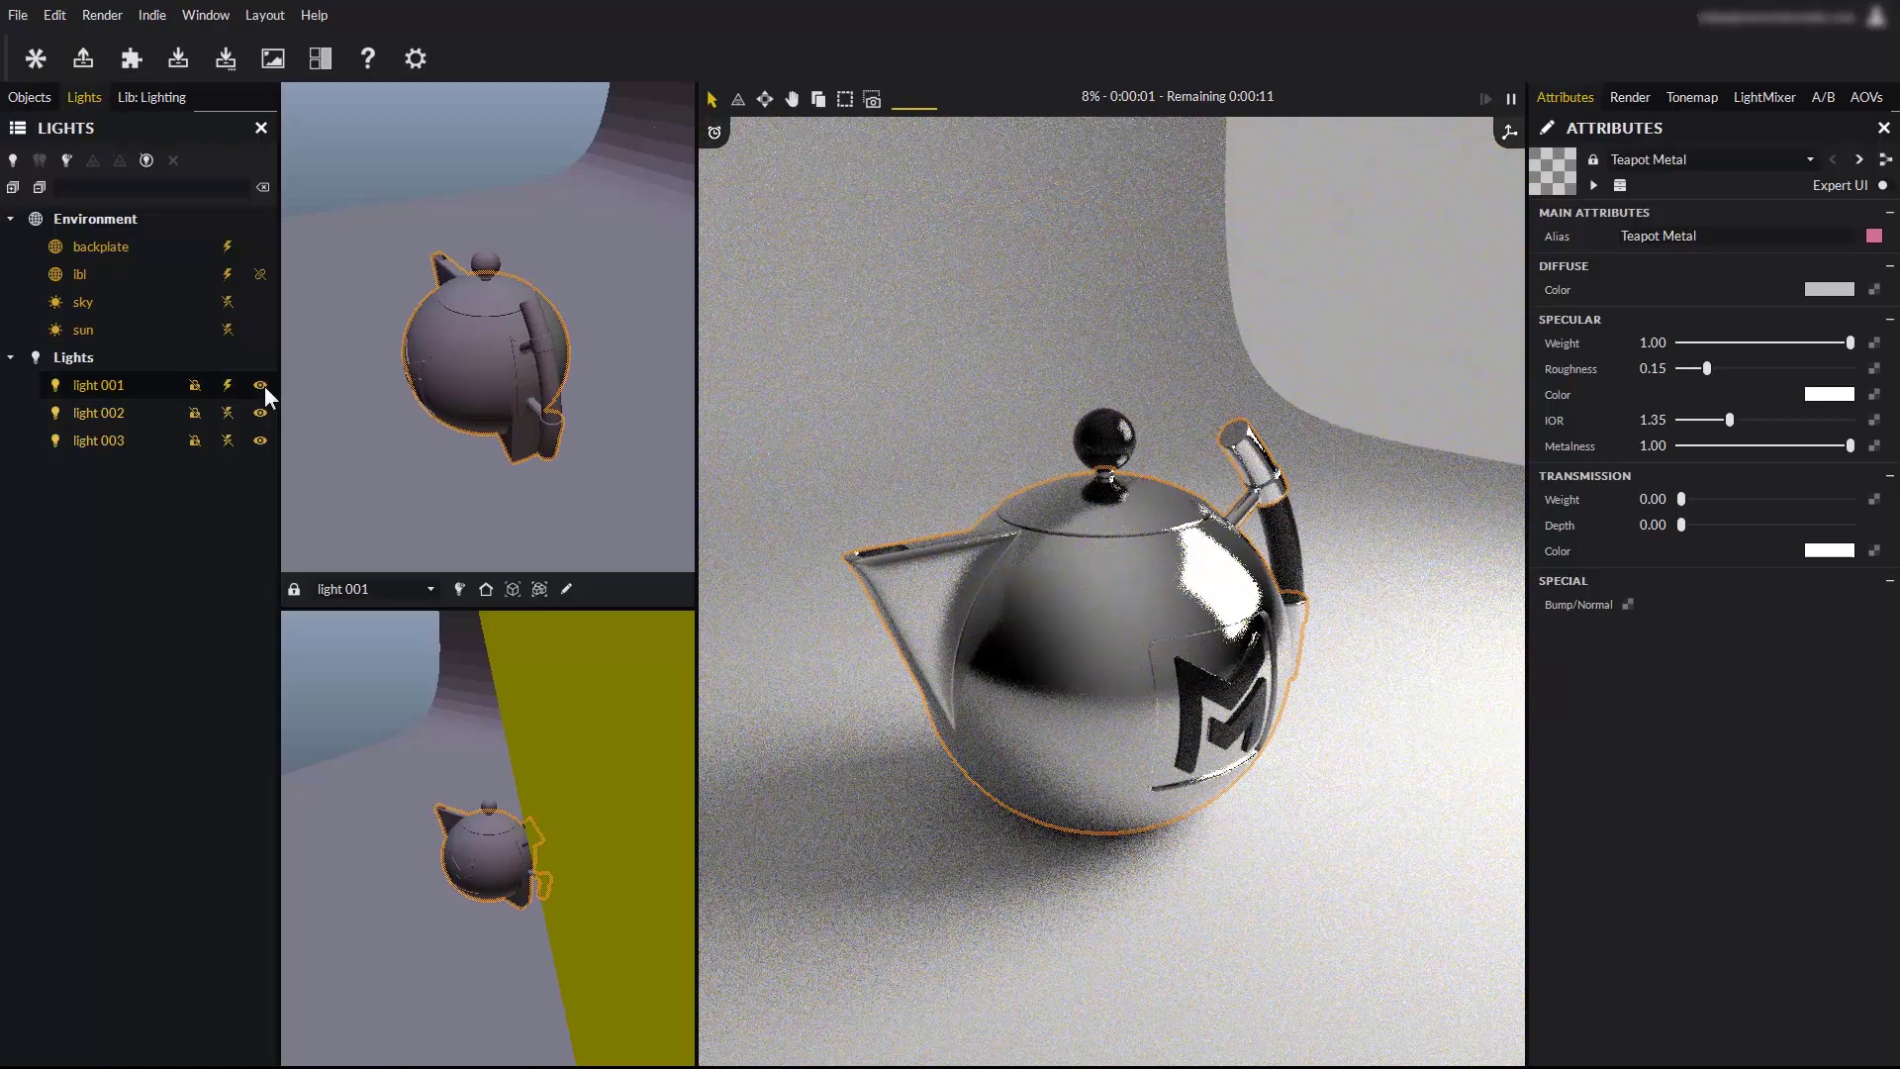
{"action": "left_click", "coordinate": [261, 384]}
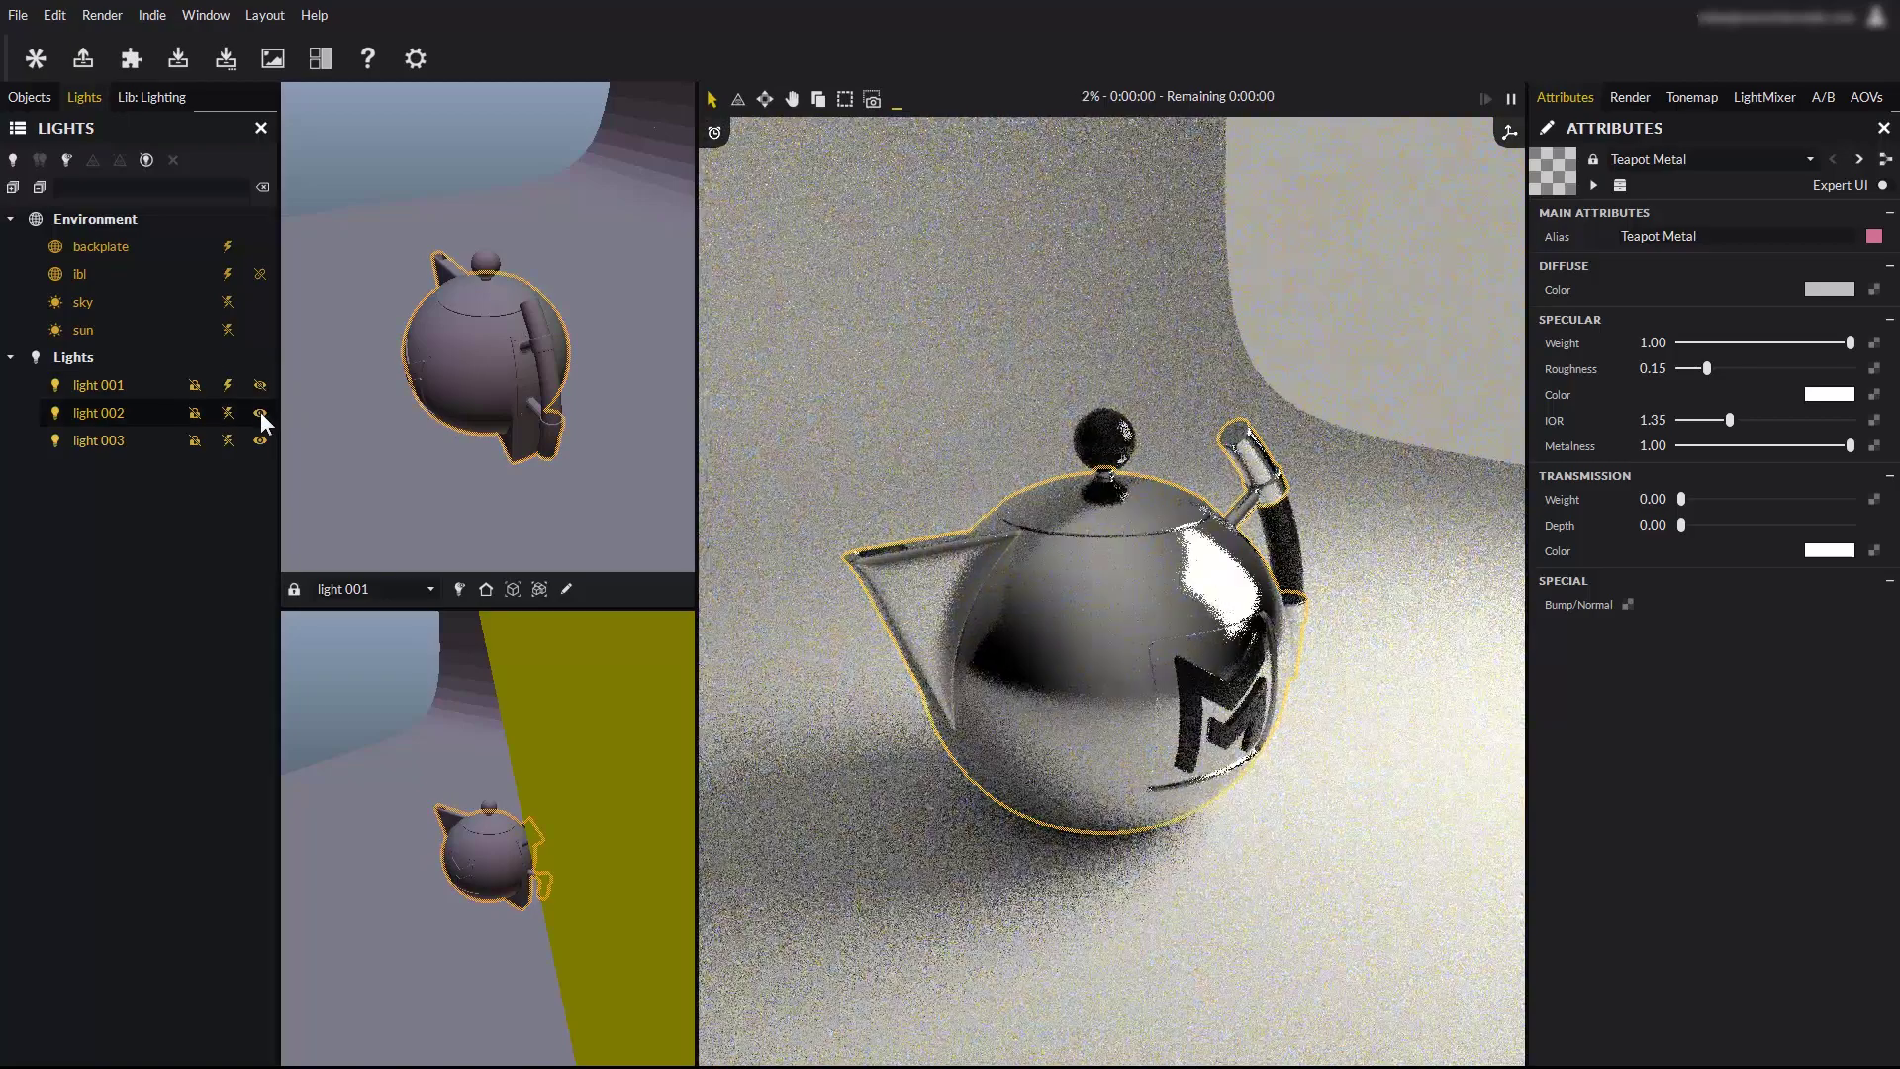
{"action": "left_click", "coordinate": [259, 412]}
{"action": "left_click", "coordinate": [260, 438]}
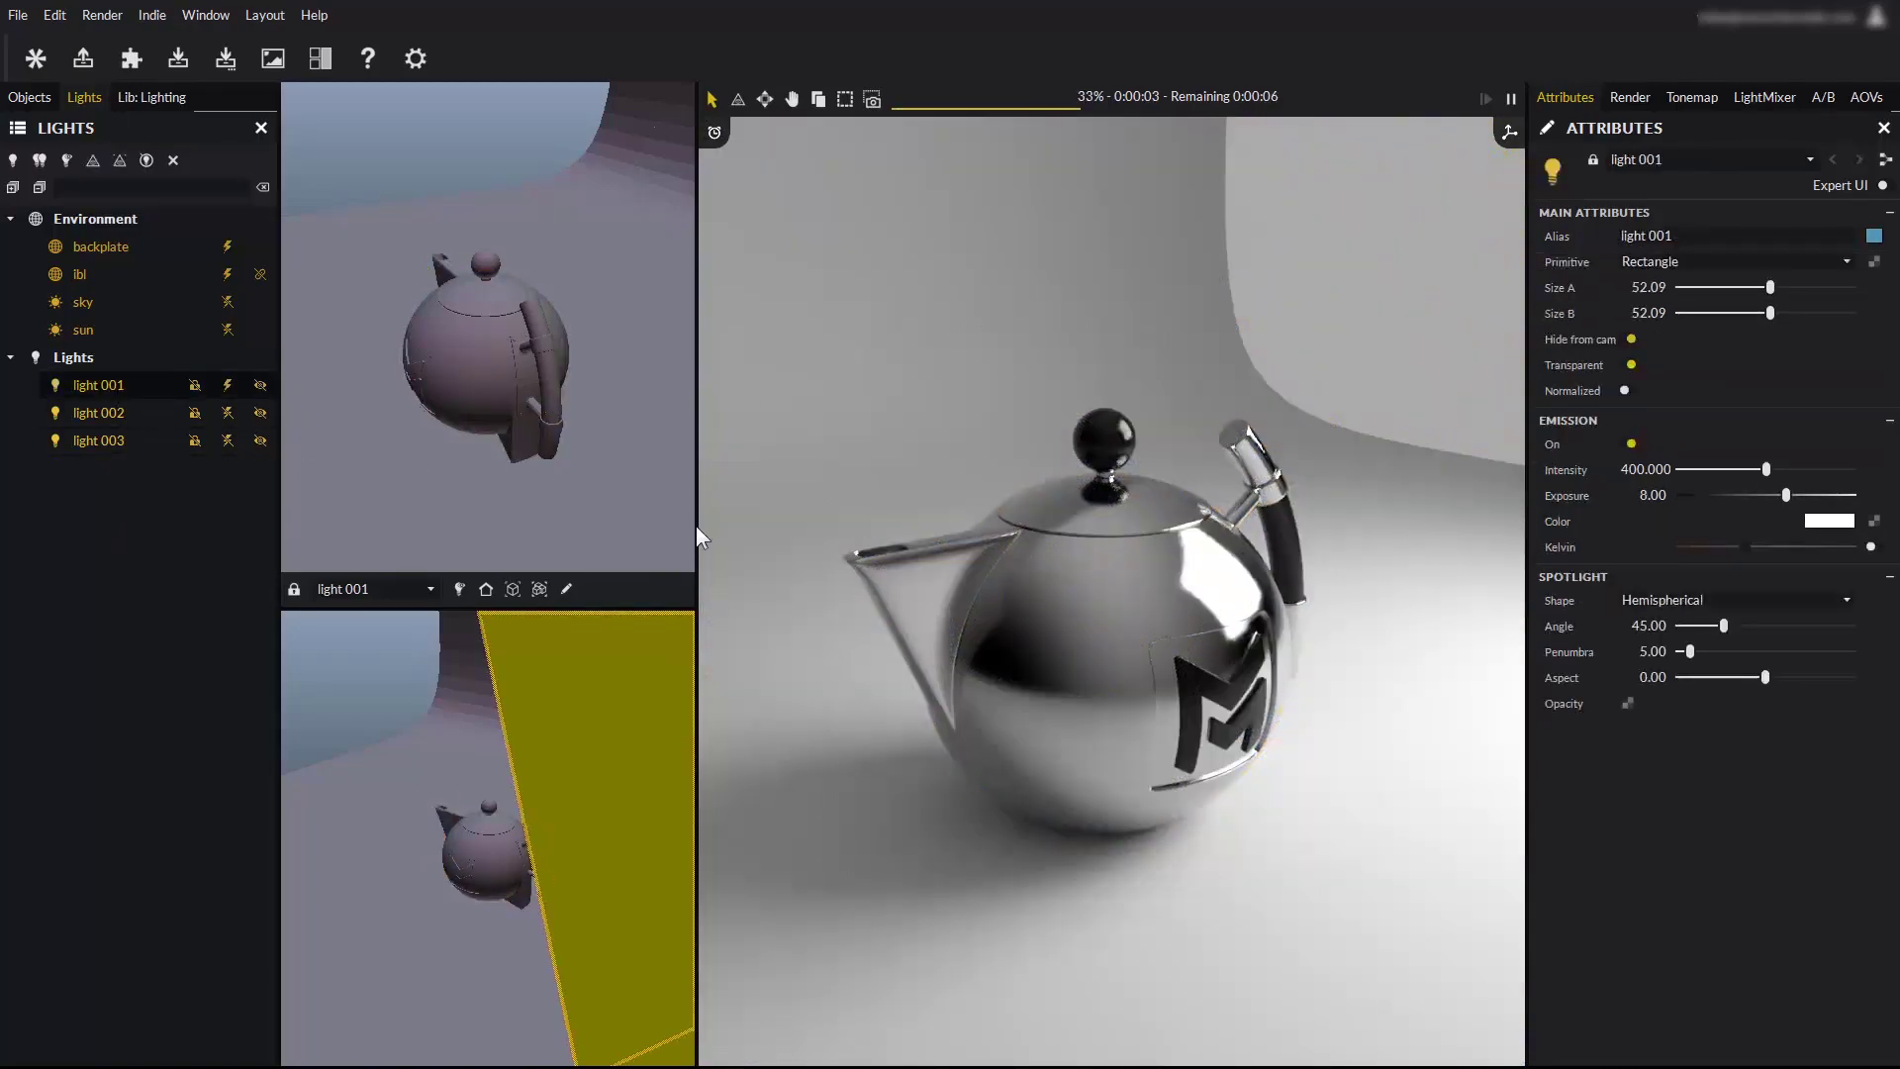
Place light 001's highlight on the teapot body, orbit back to front, and select all three lights.
{"action": "key", "text": "s"}
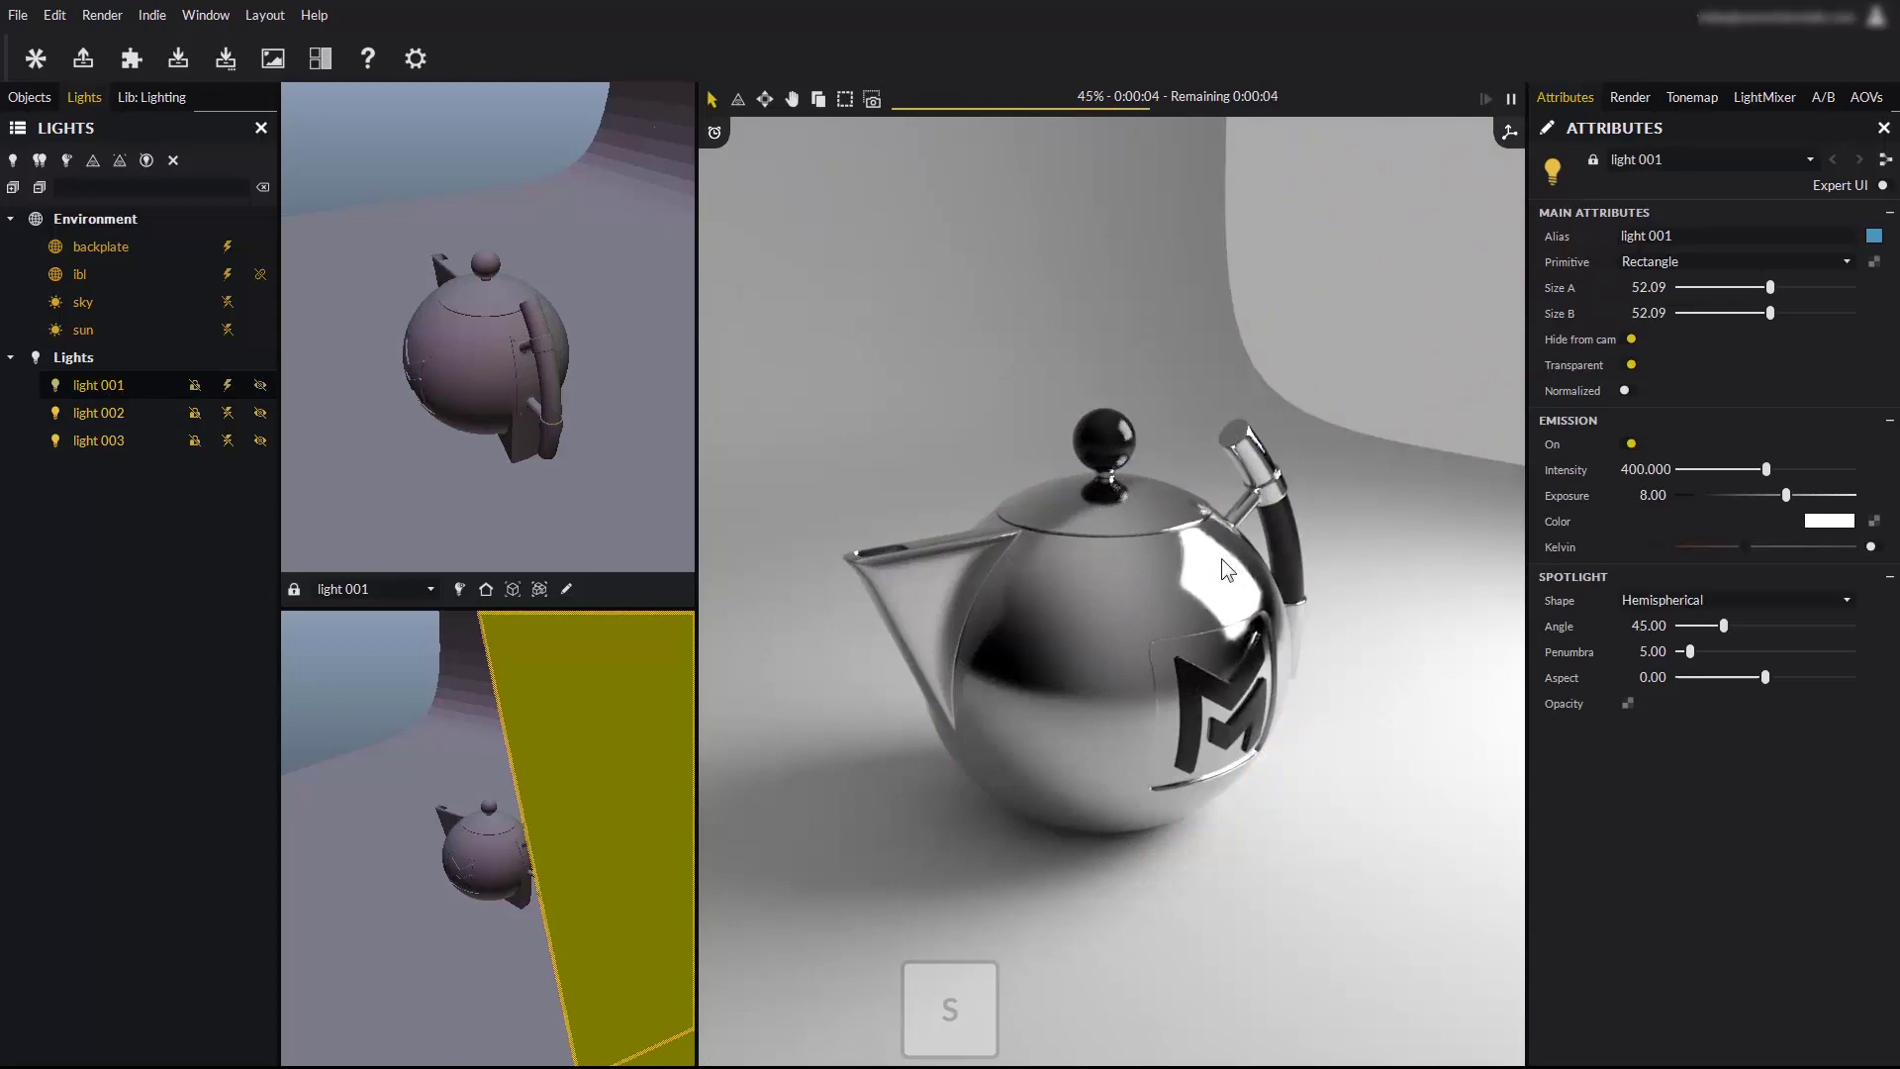
{"action": "left_click", "coordinate": [1043, 649]}
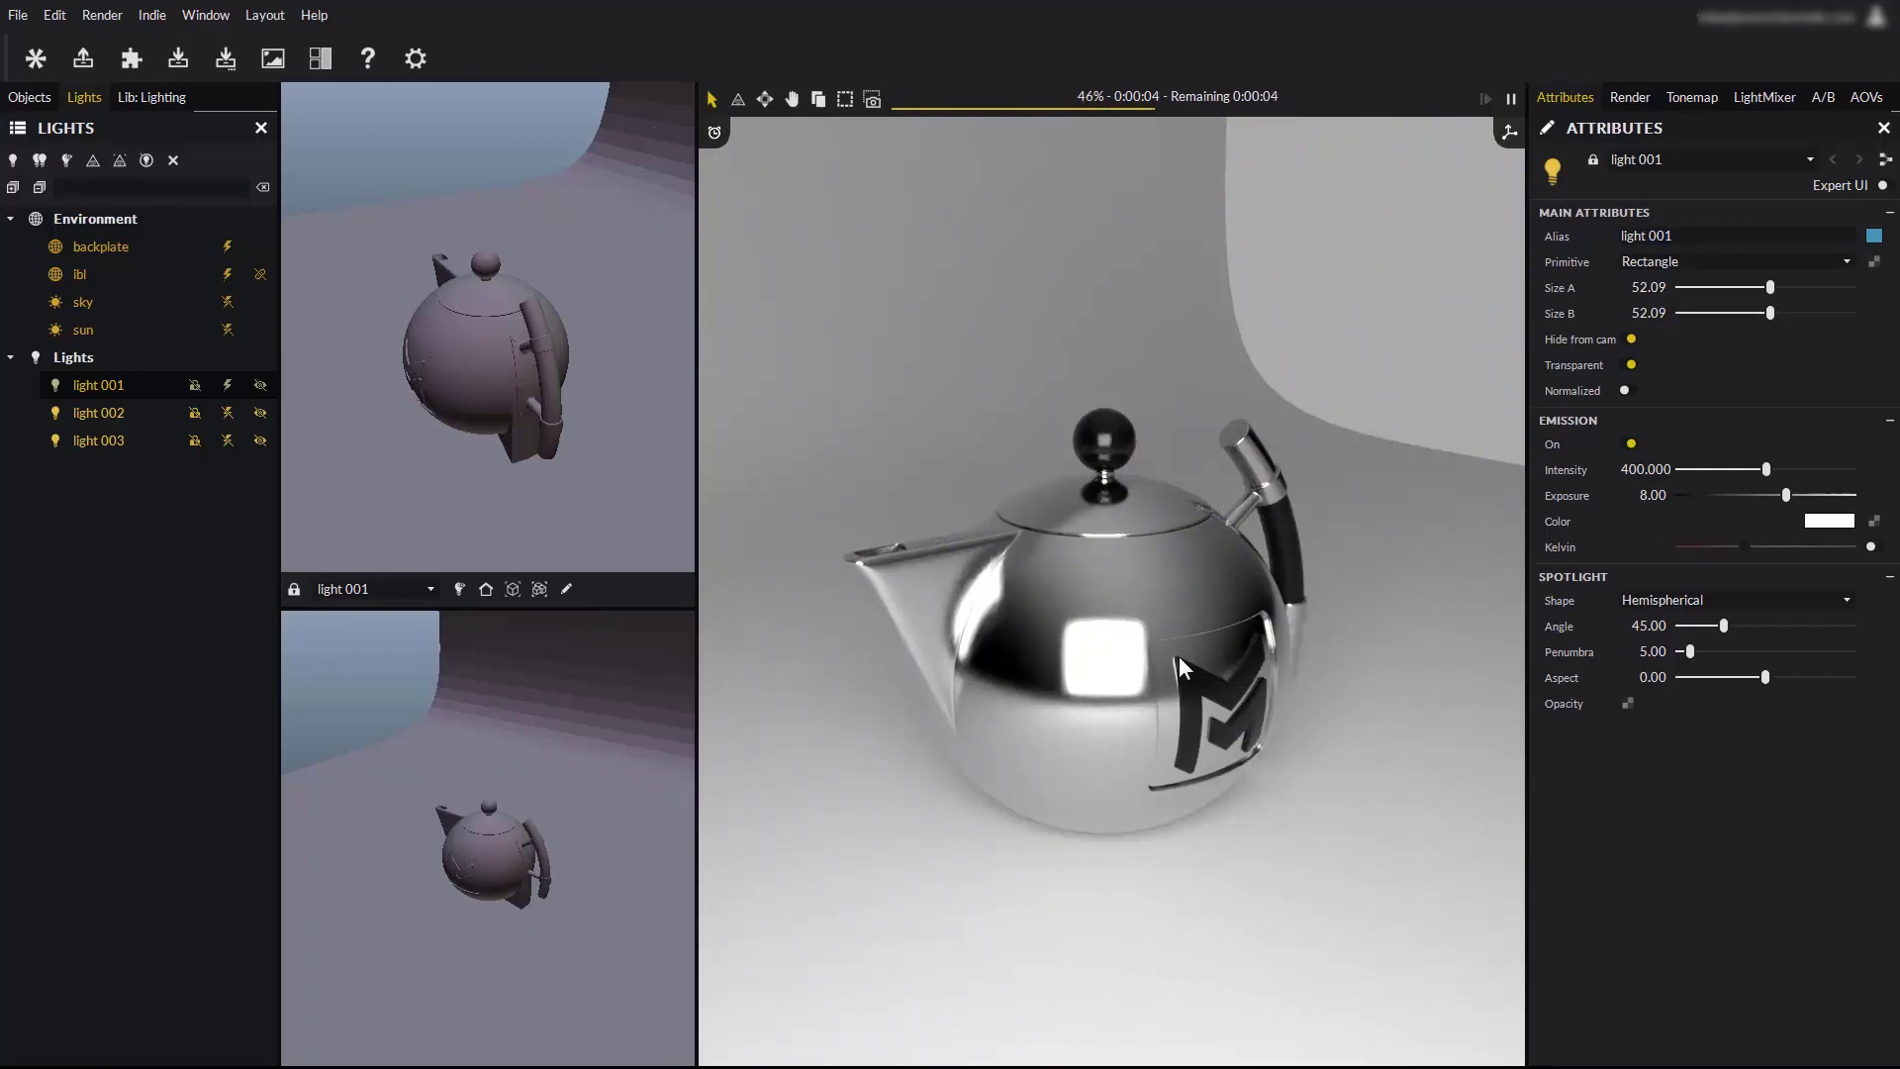
{"action": "left_click", "coordinate": [1161, 724]}
{"action": "left_click_drag", "start_coordinate": [1208, 734], "coordinate": [1132, 723]}
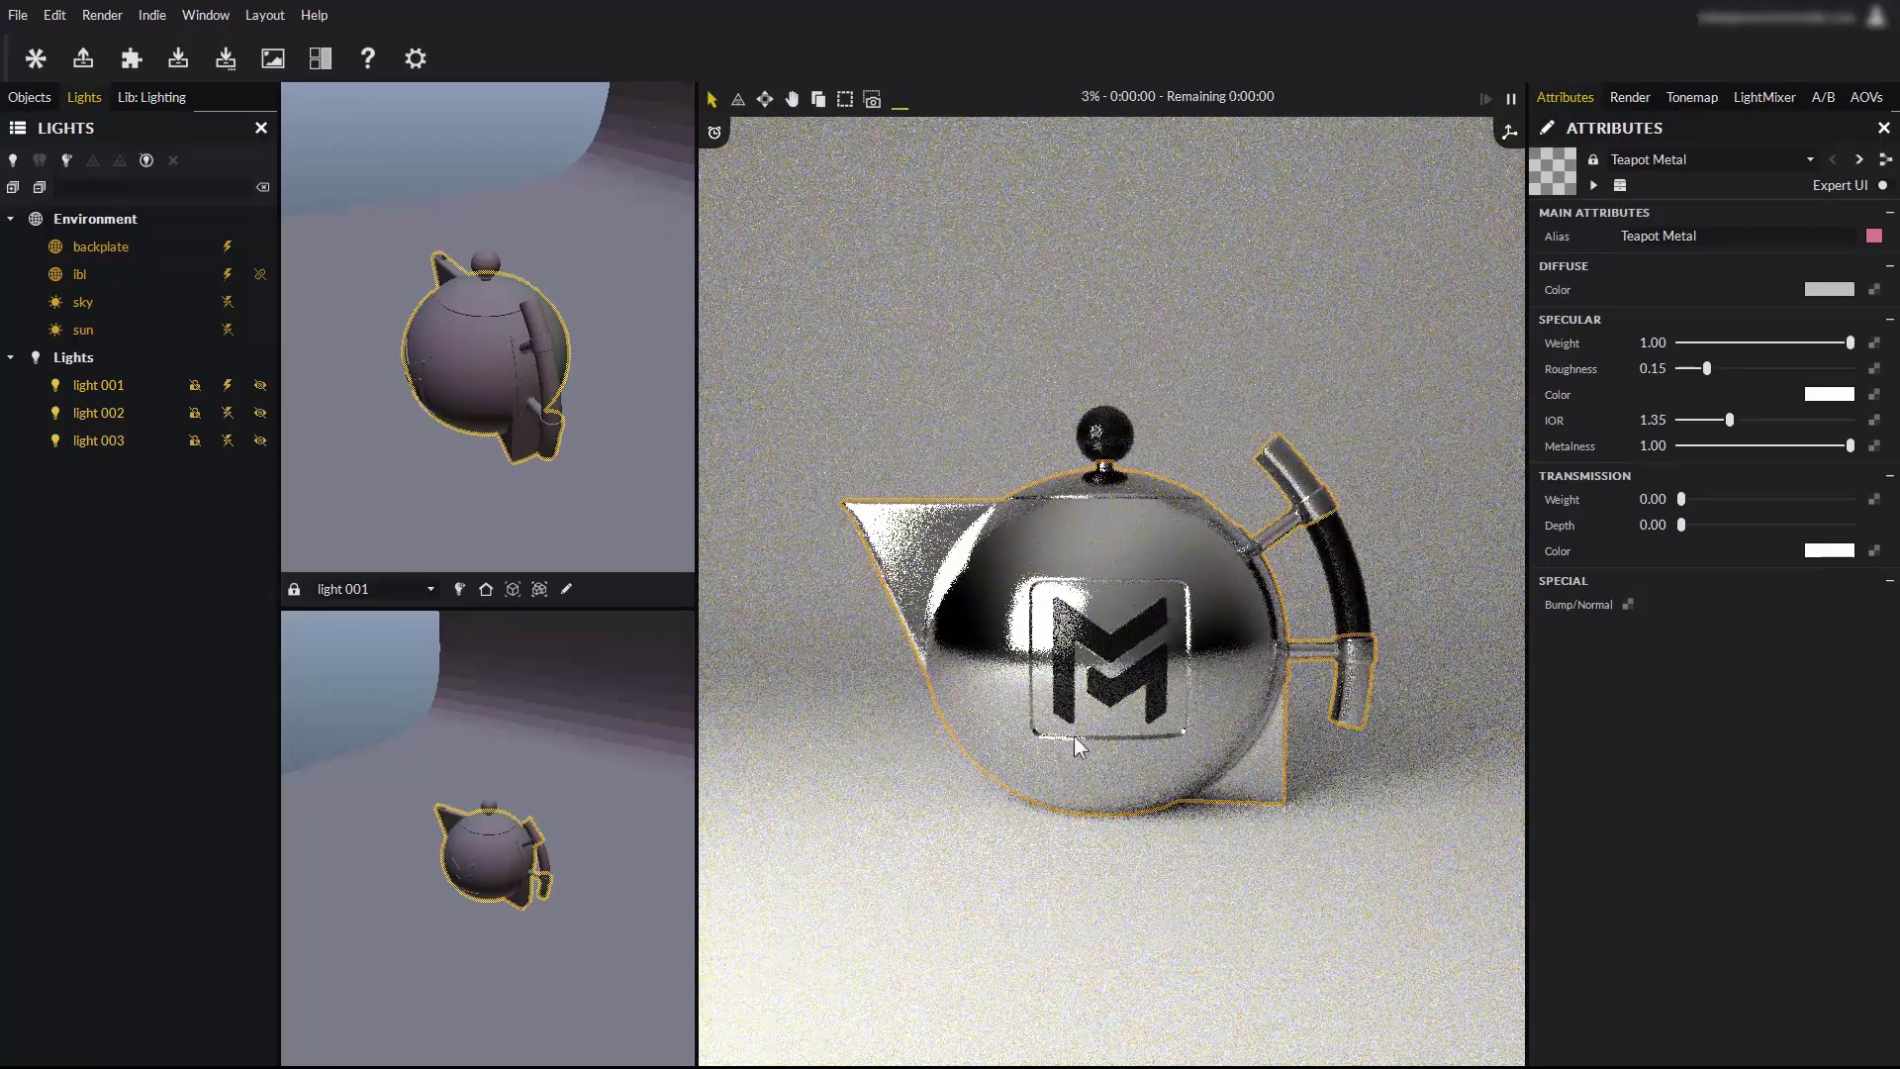
{"action": "left_click", "coordinate": [113, 392]}
{"action": "left_click", "coordinate": [107, 437], "text": "shift"}
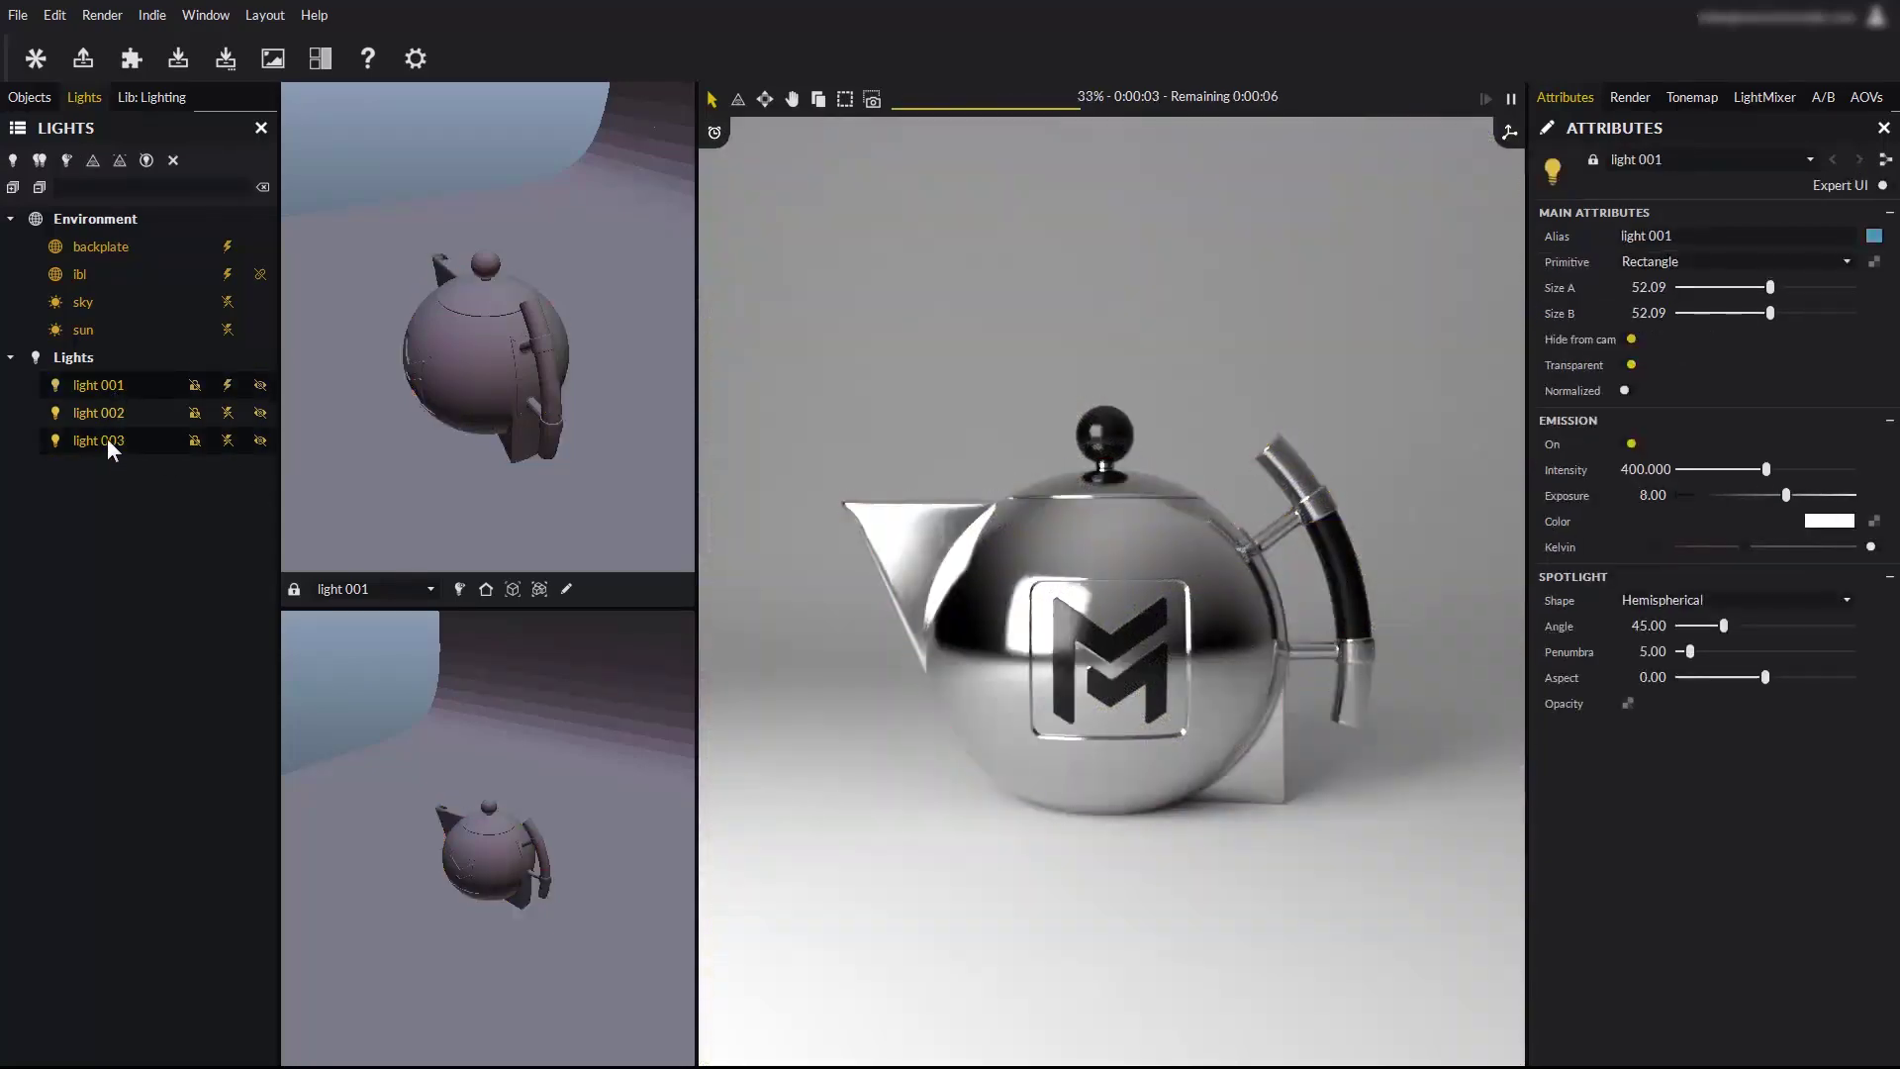
Delete all three lights and create a new light aimed at the teapot's upper left.
{"action": "left_click", "coordinate": [172, 161]}
{"action": "left_click", "coordinate": [974, 624]}
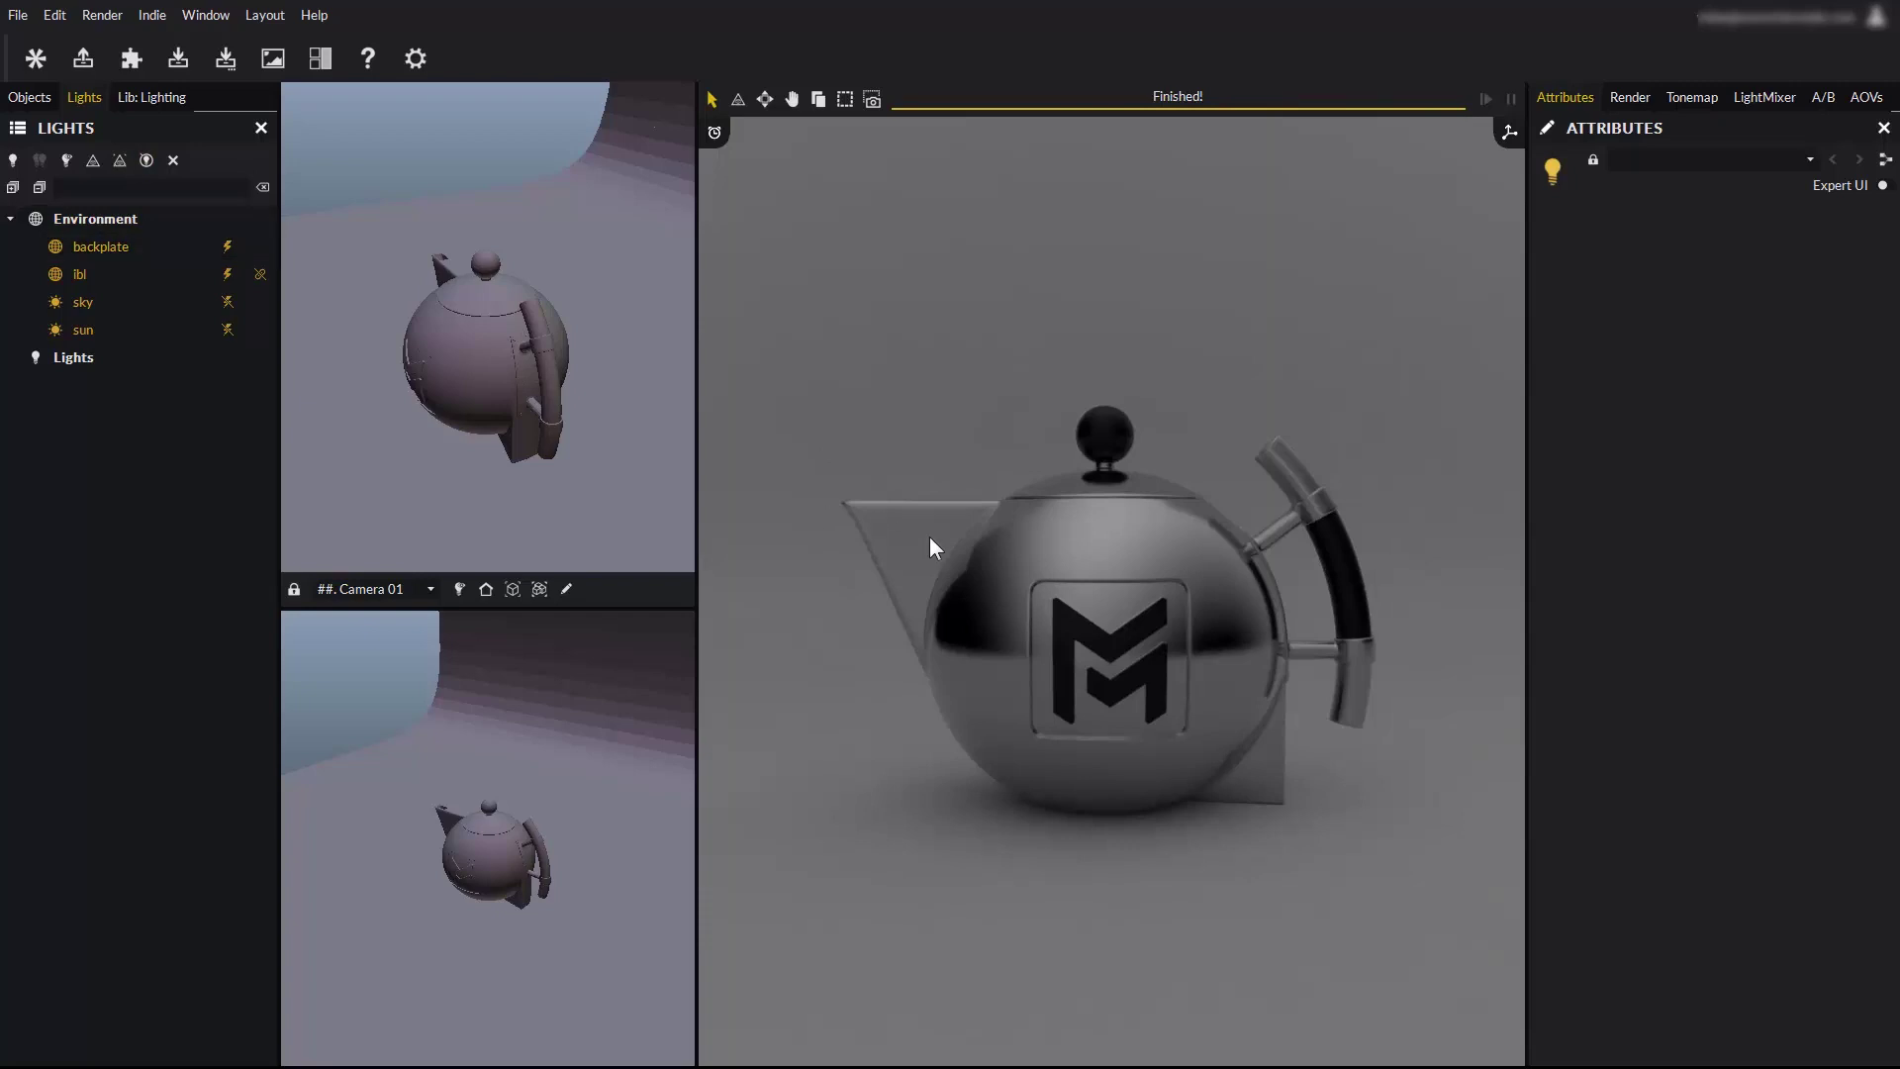
{"action": "key", "text": "a"}
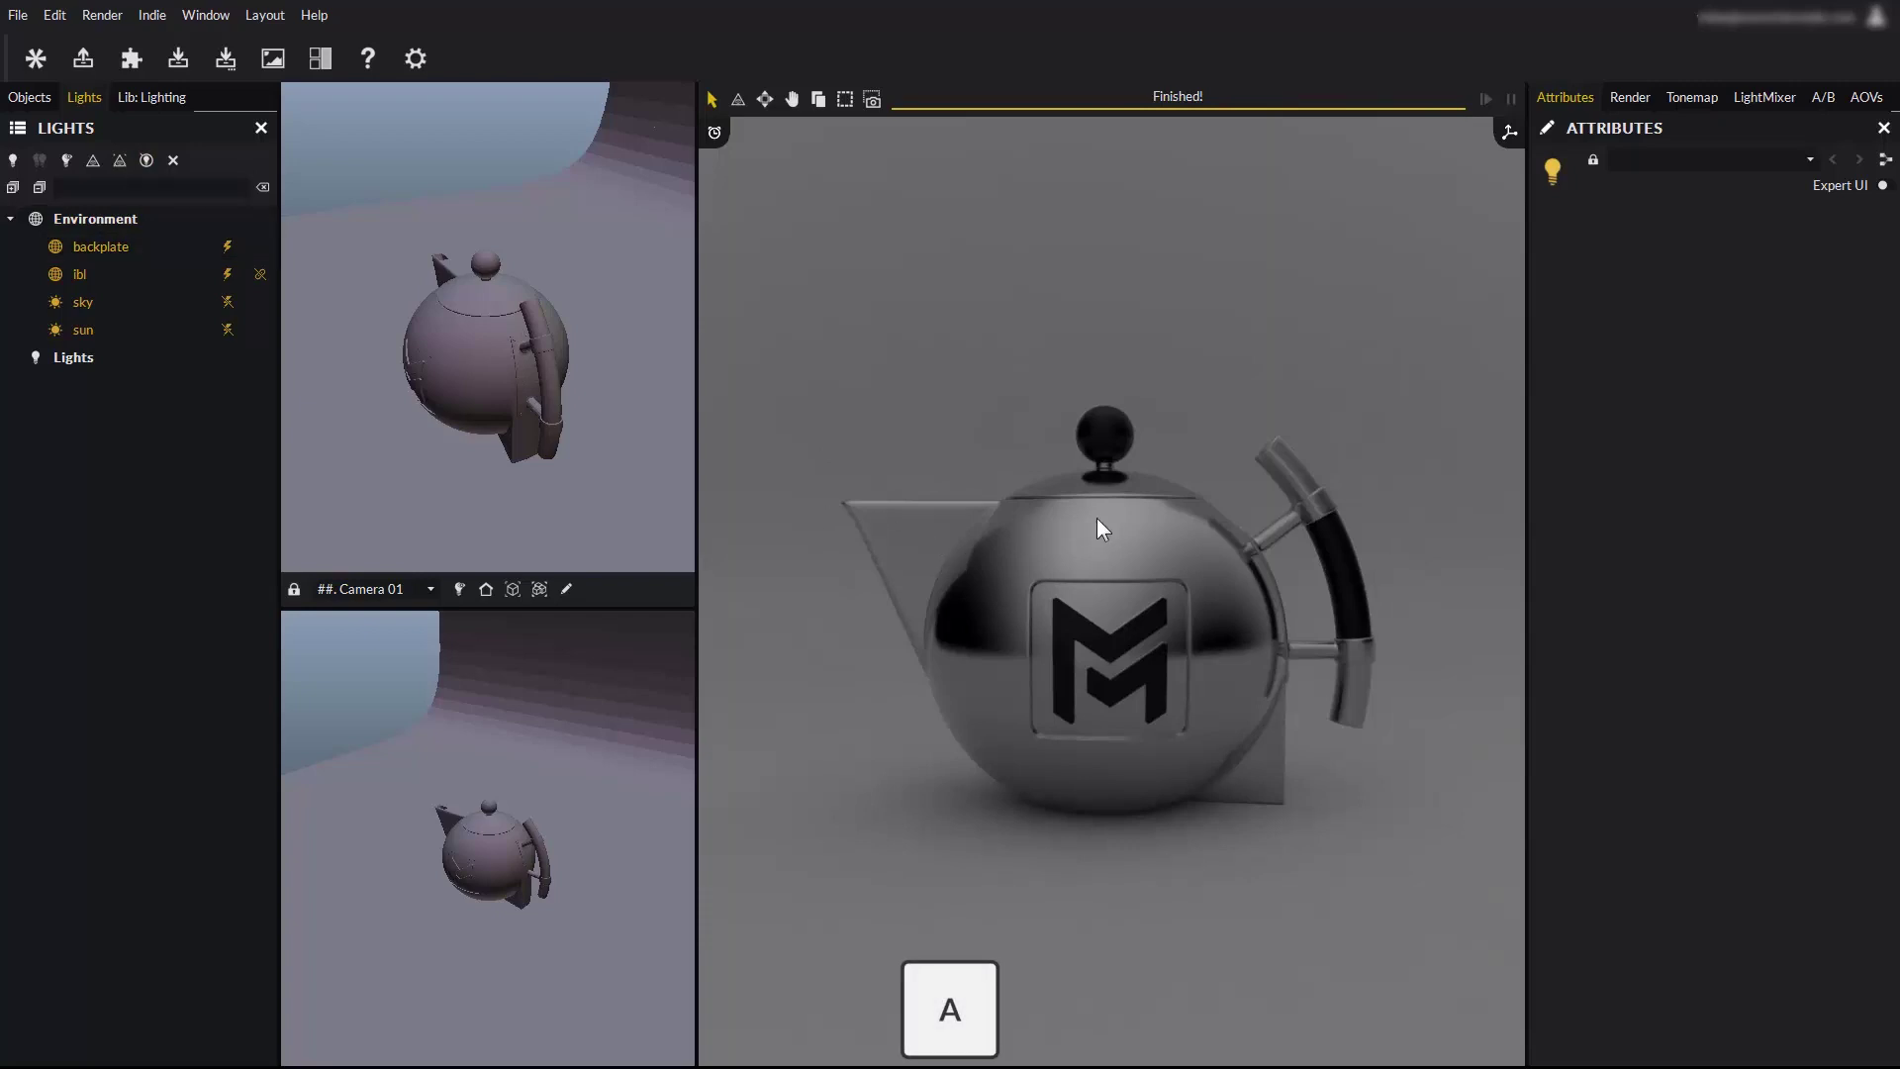
{"action": "left_click", "coordinate": [1191, 535]}
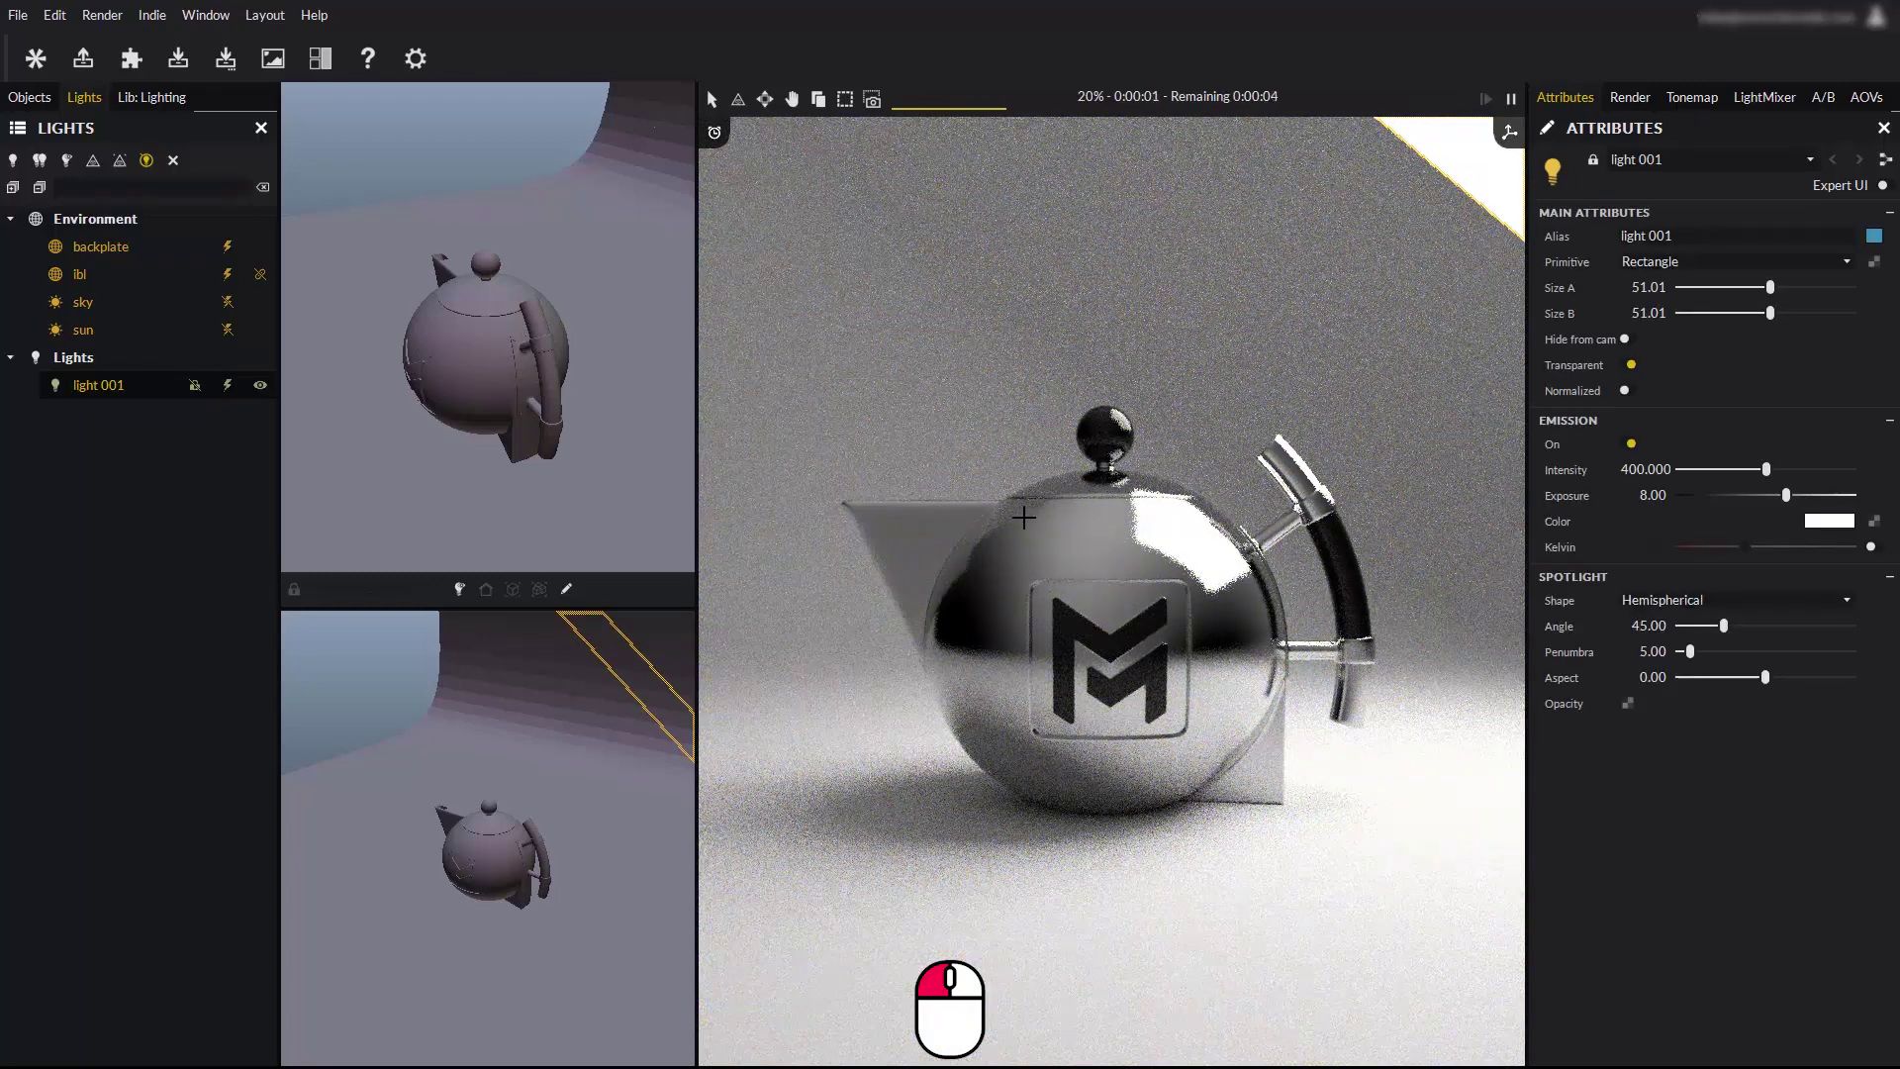
Slide light 001's highlight around the teapot, settling it on the upper left of the body.
{"action": "left_click_drag", "start_coordinate": [1023, 517], "coordinate": [1081, 550]}
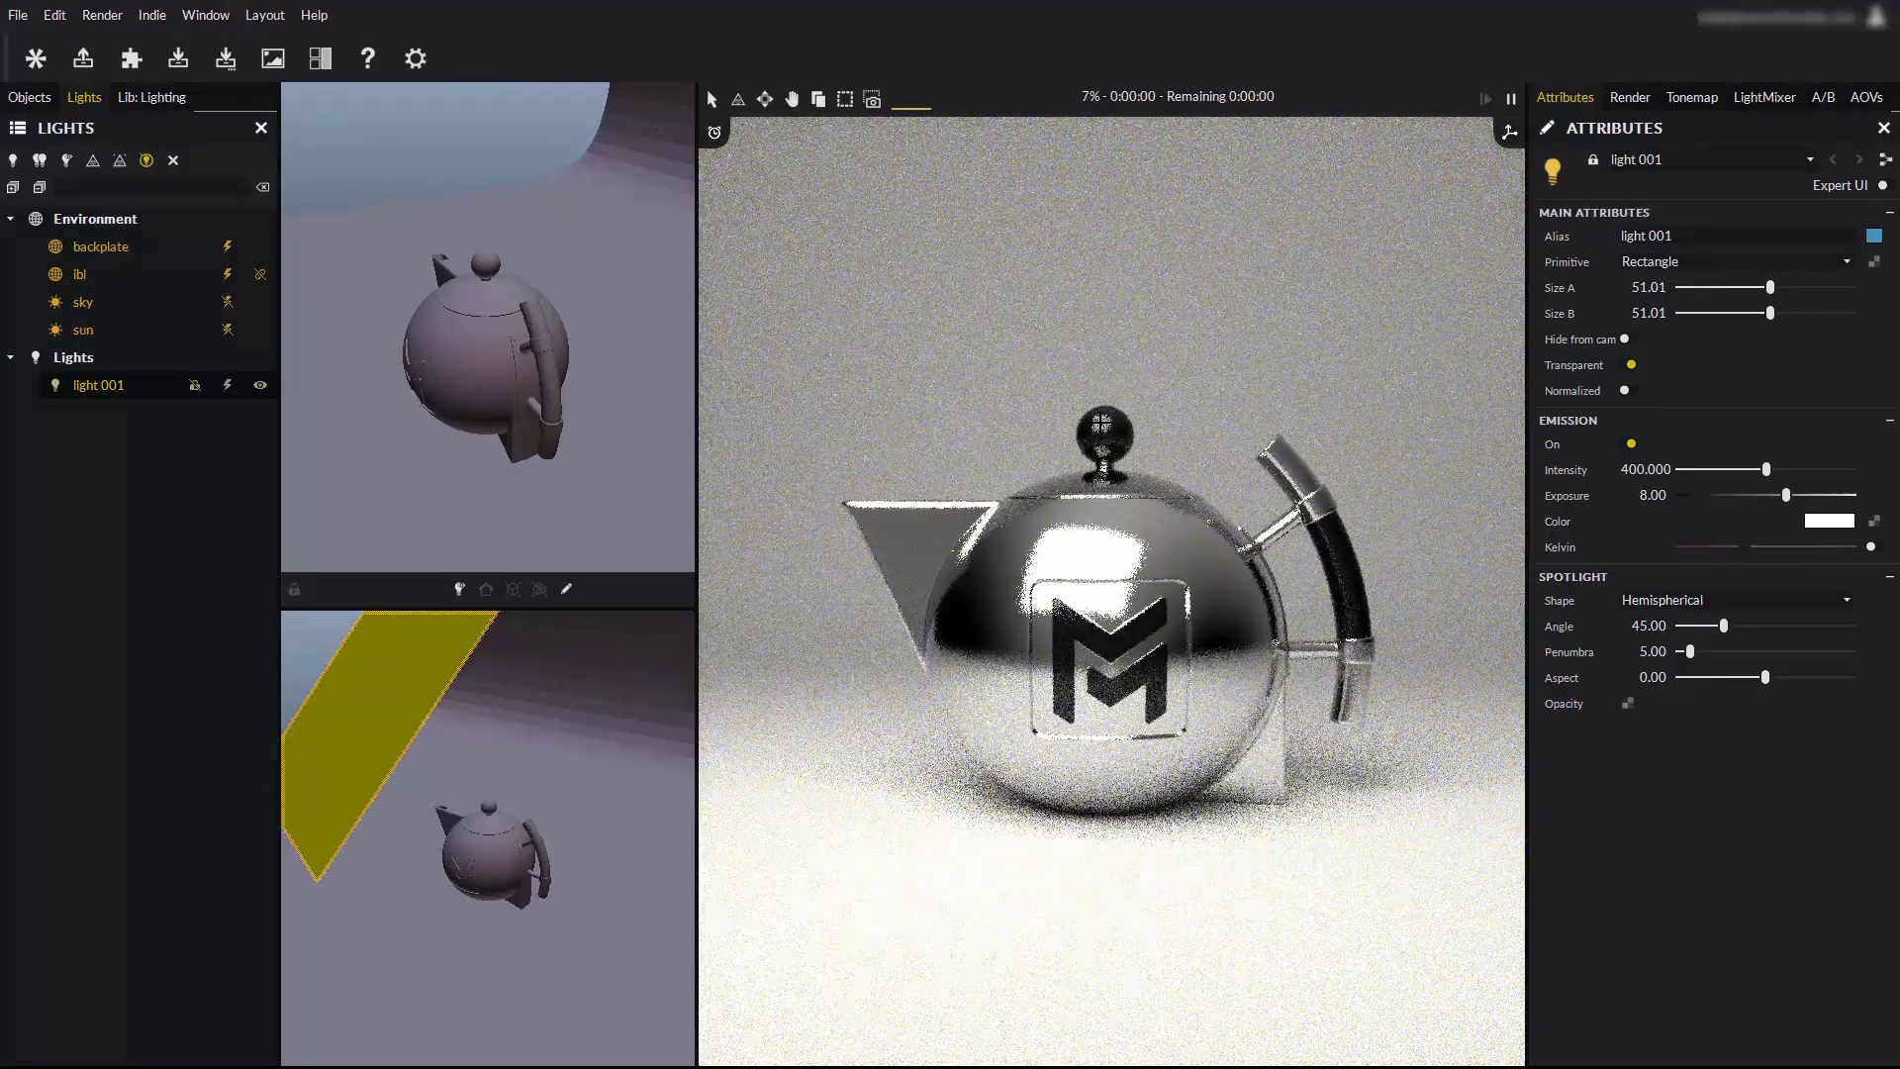
{"action": "left_click", "coordinate": [1302, 476]}
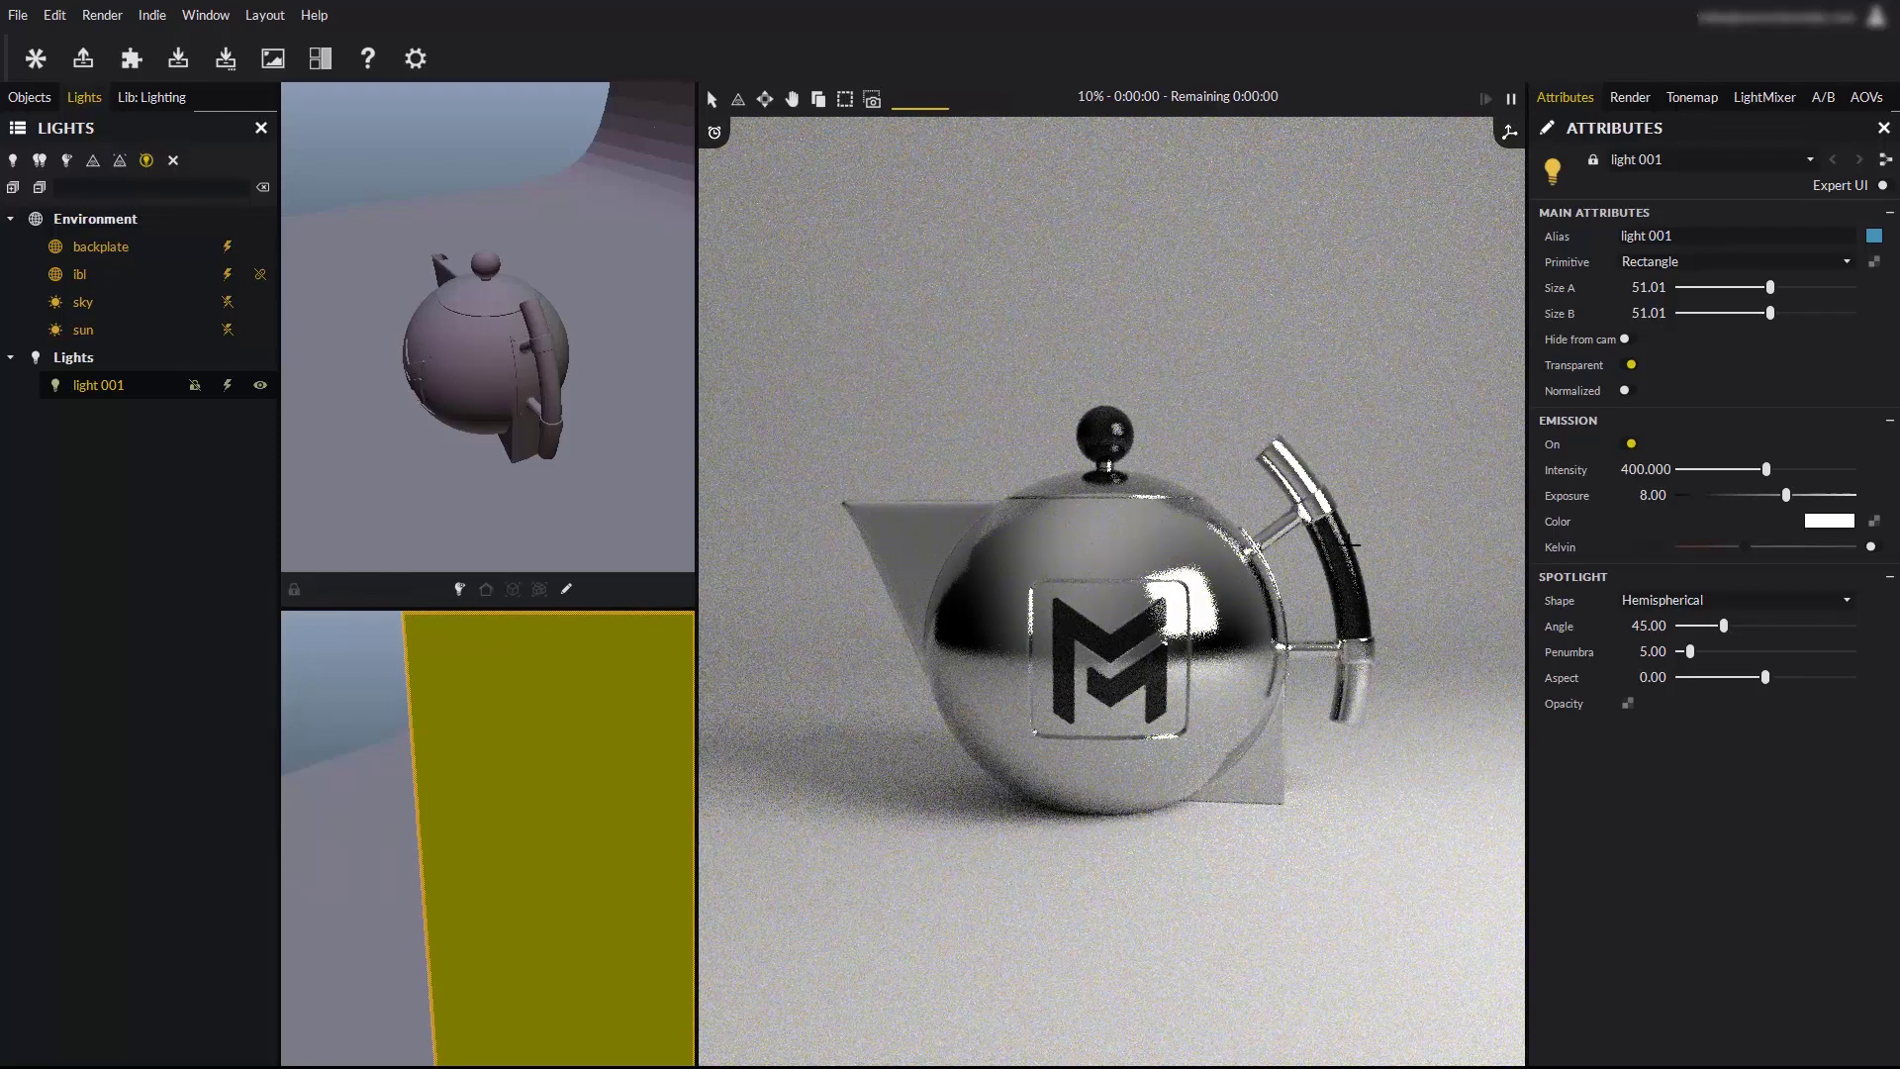
{"action": "left_click", "coordinate": [1112, 564]}
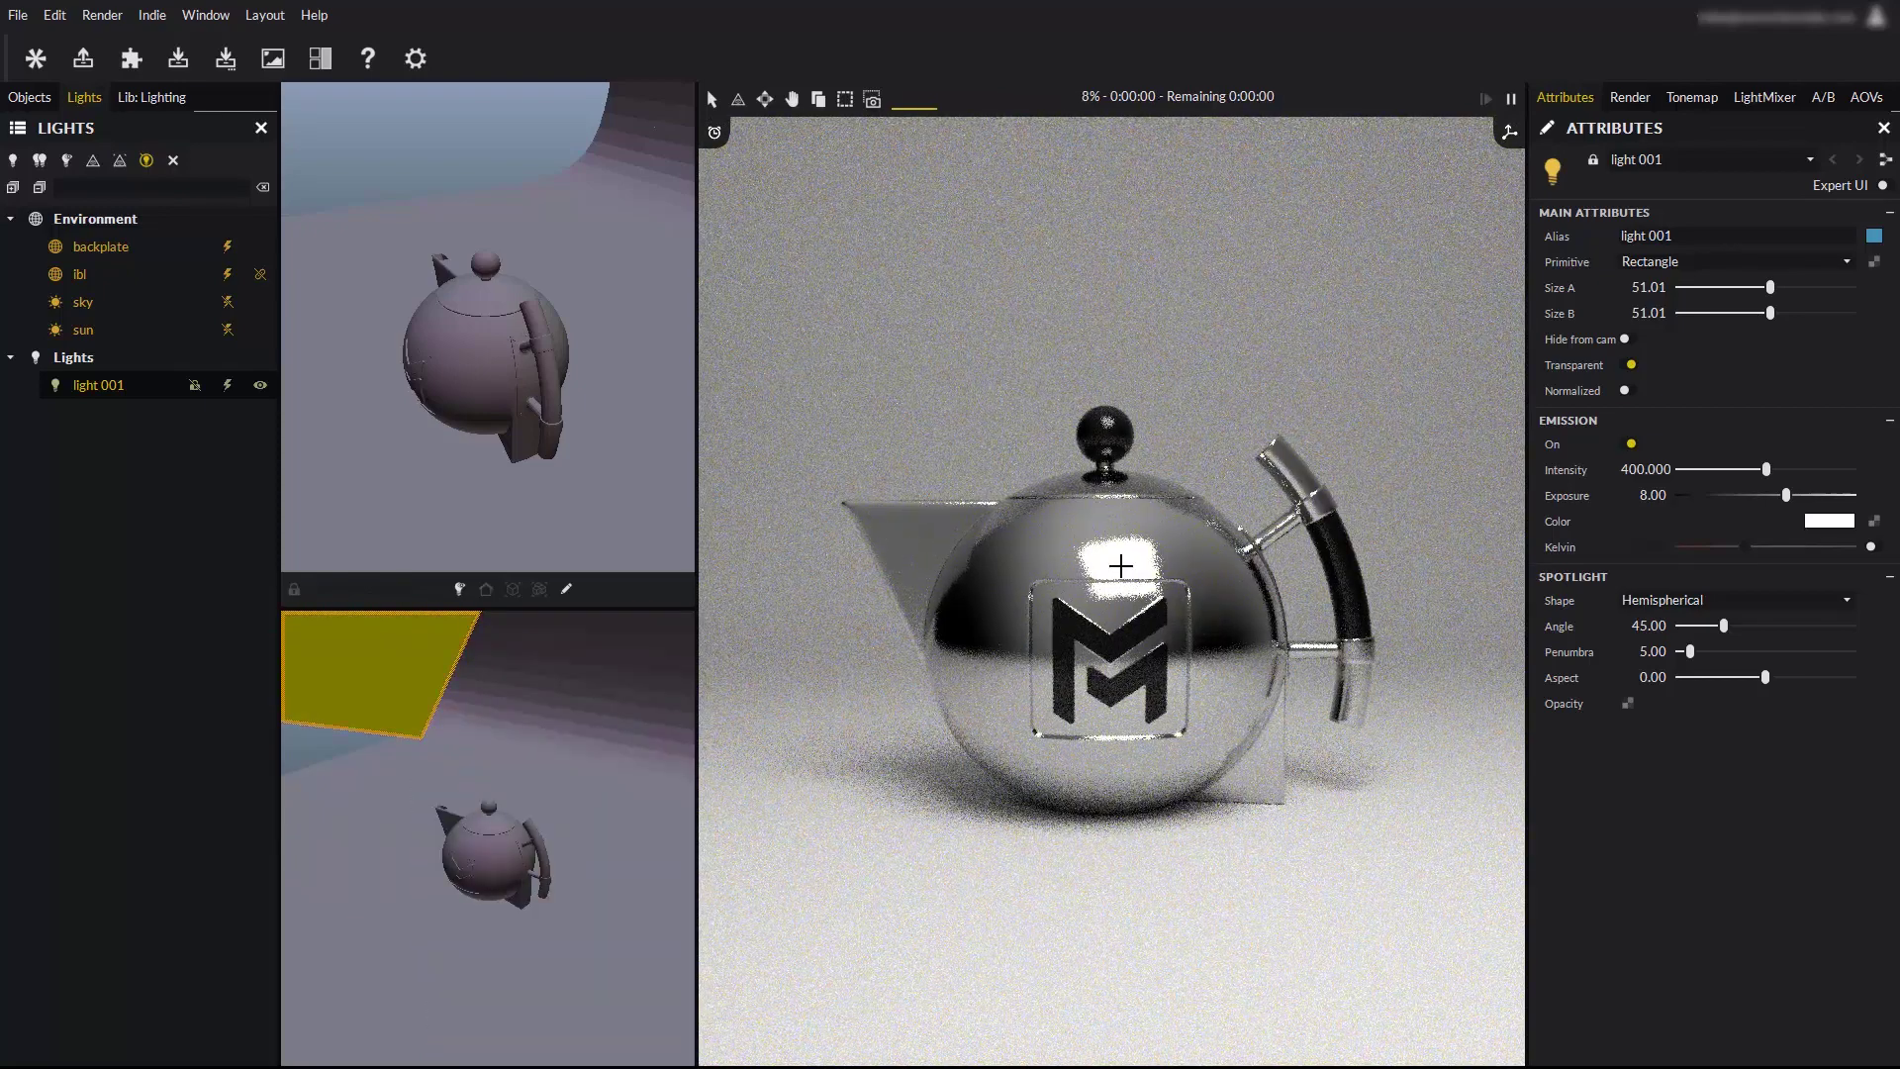
{"action": "left_click", "coordinate": [1016, 541]}
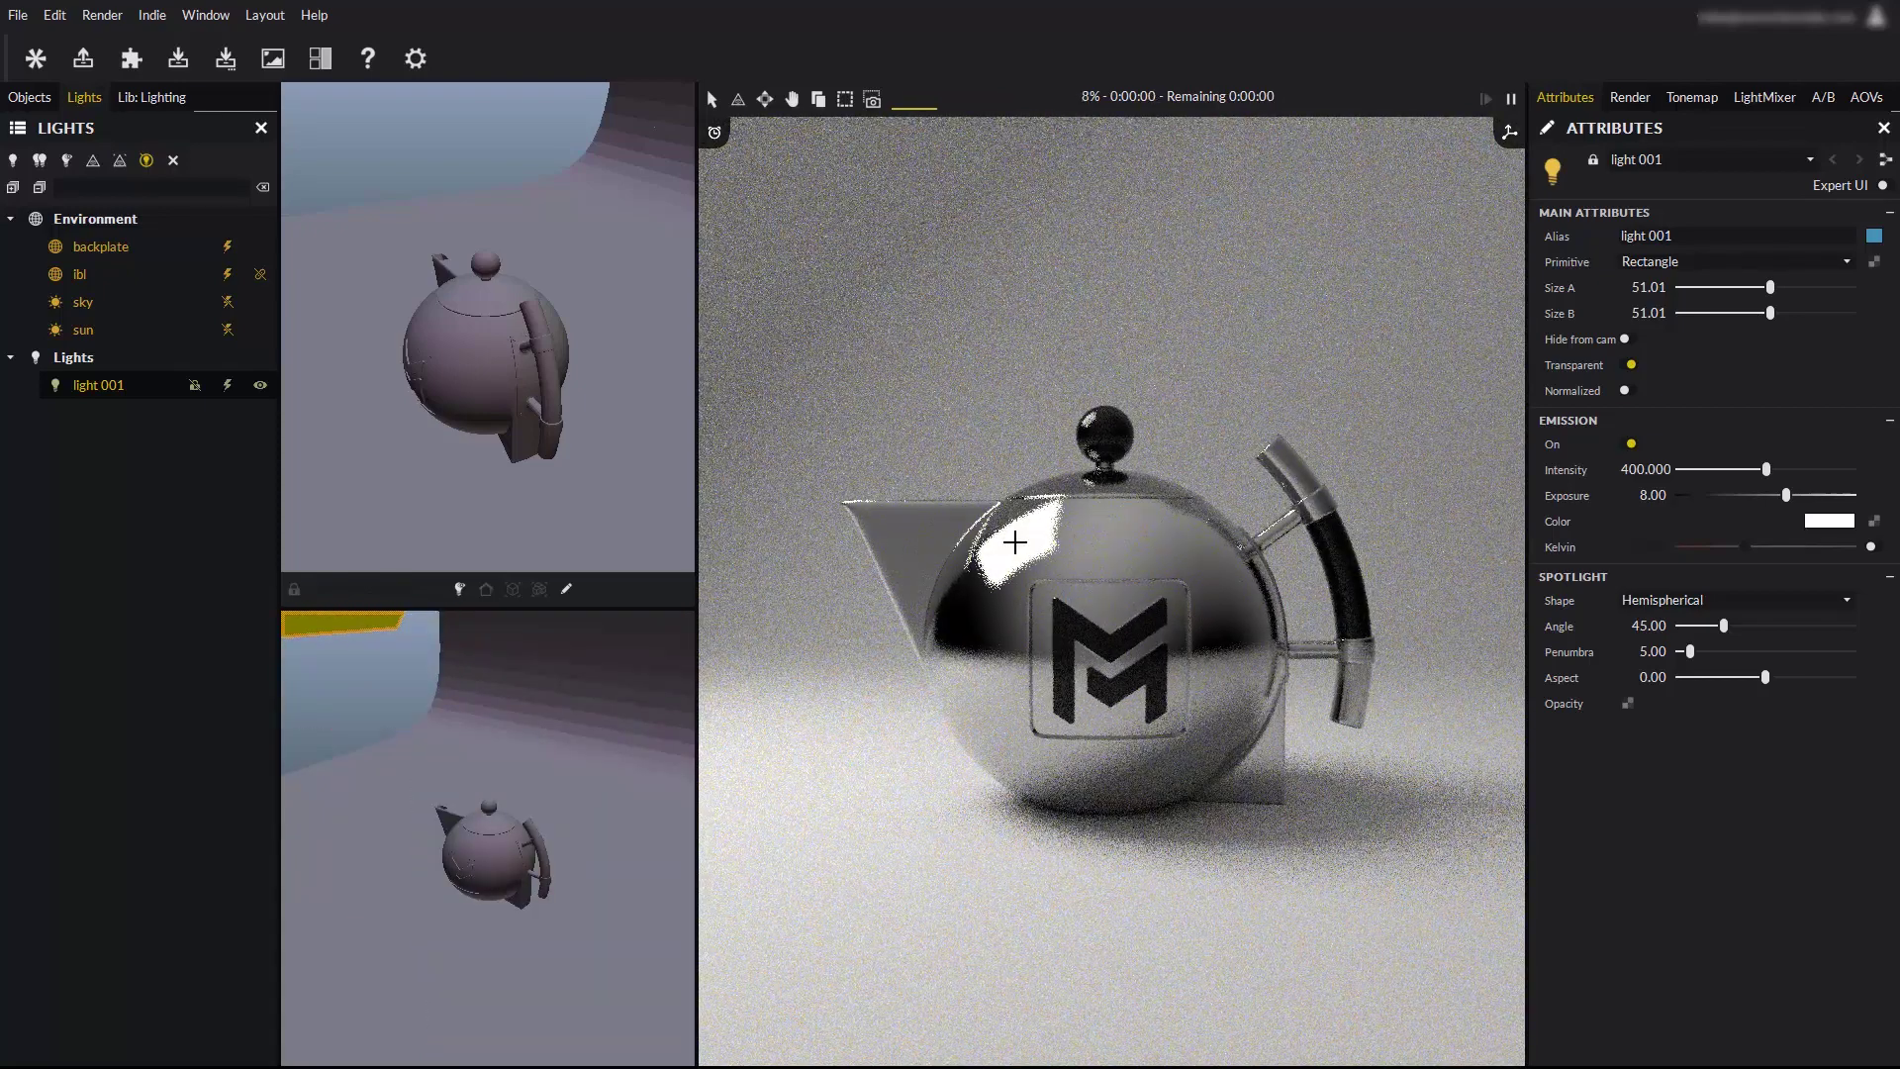
{"action": "left_click", "coordinate": [1196, 540]}
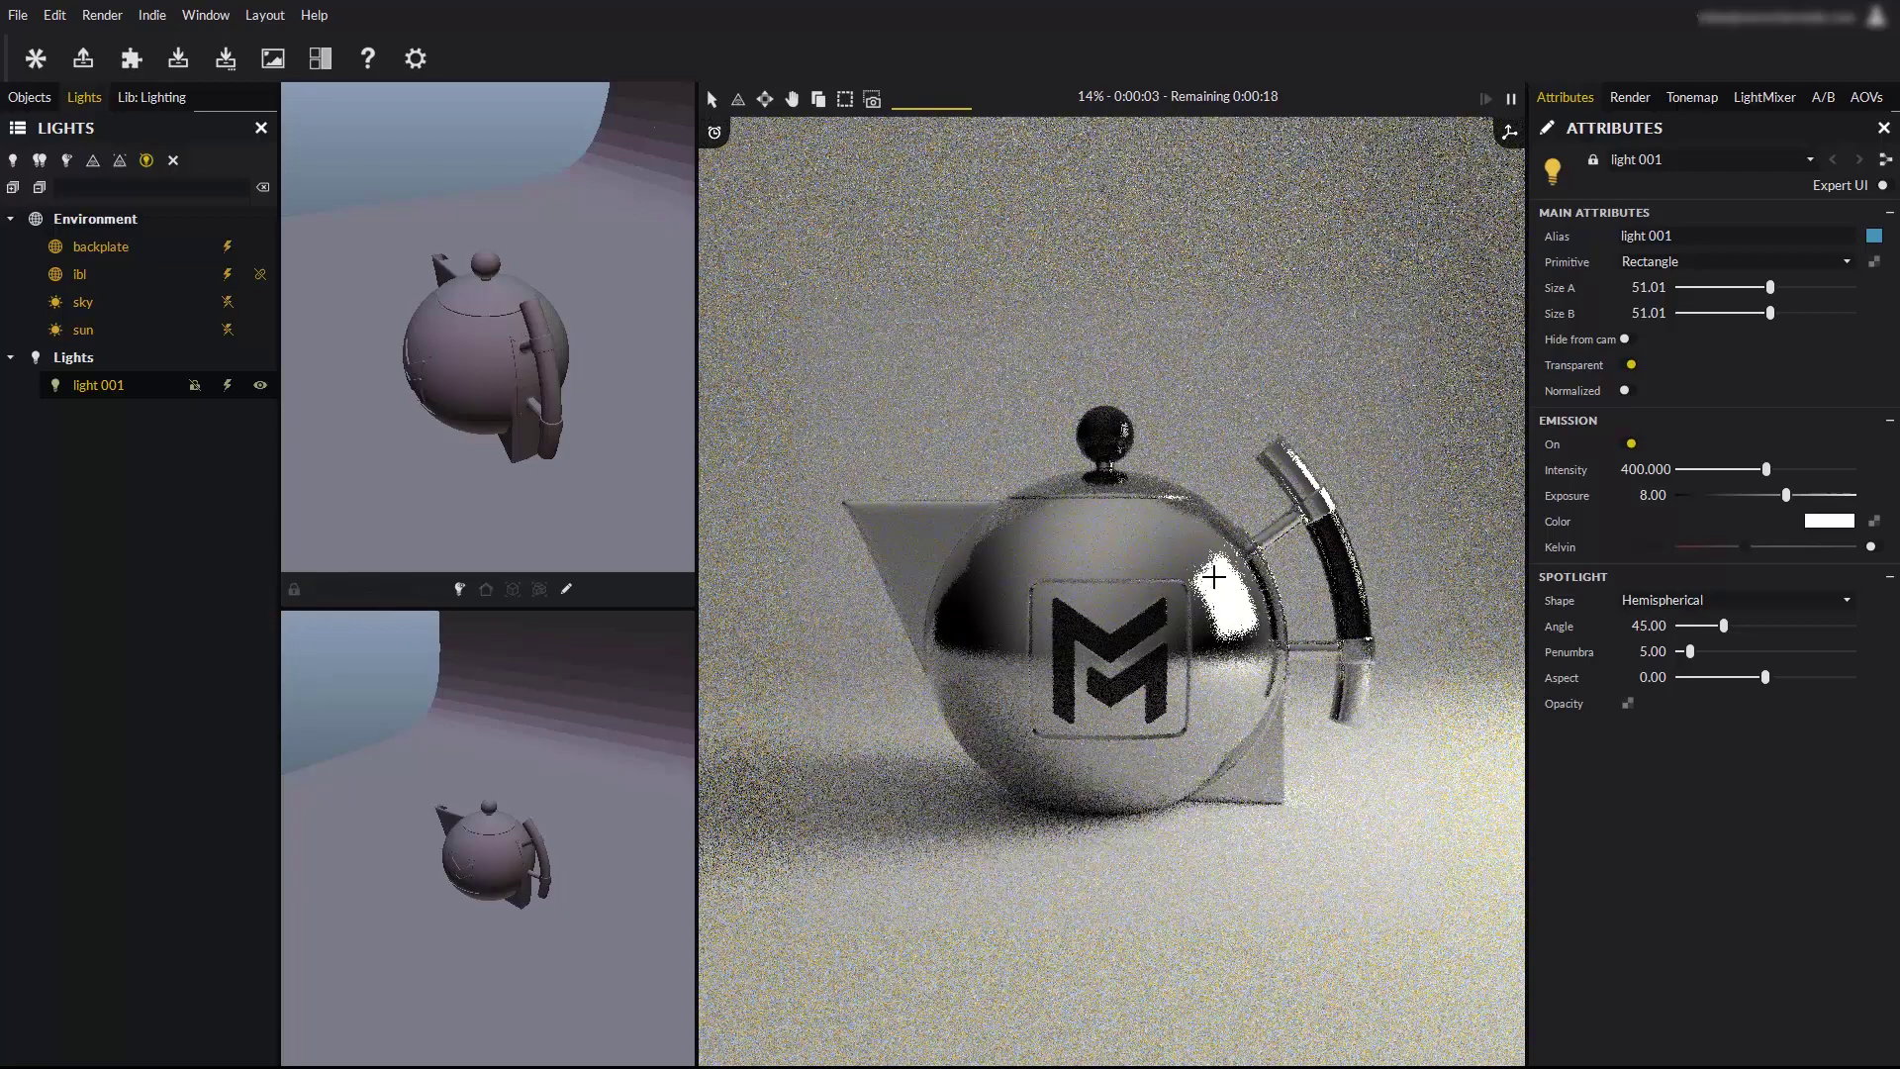
{"action": "left_click", "coordinate": [1034, 543]}
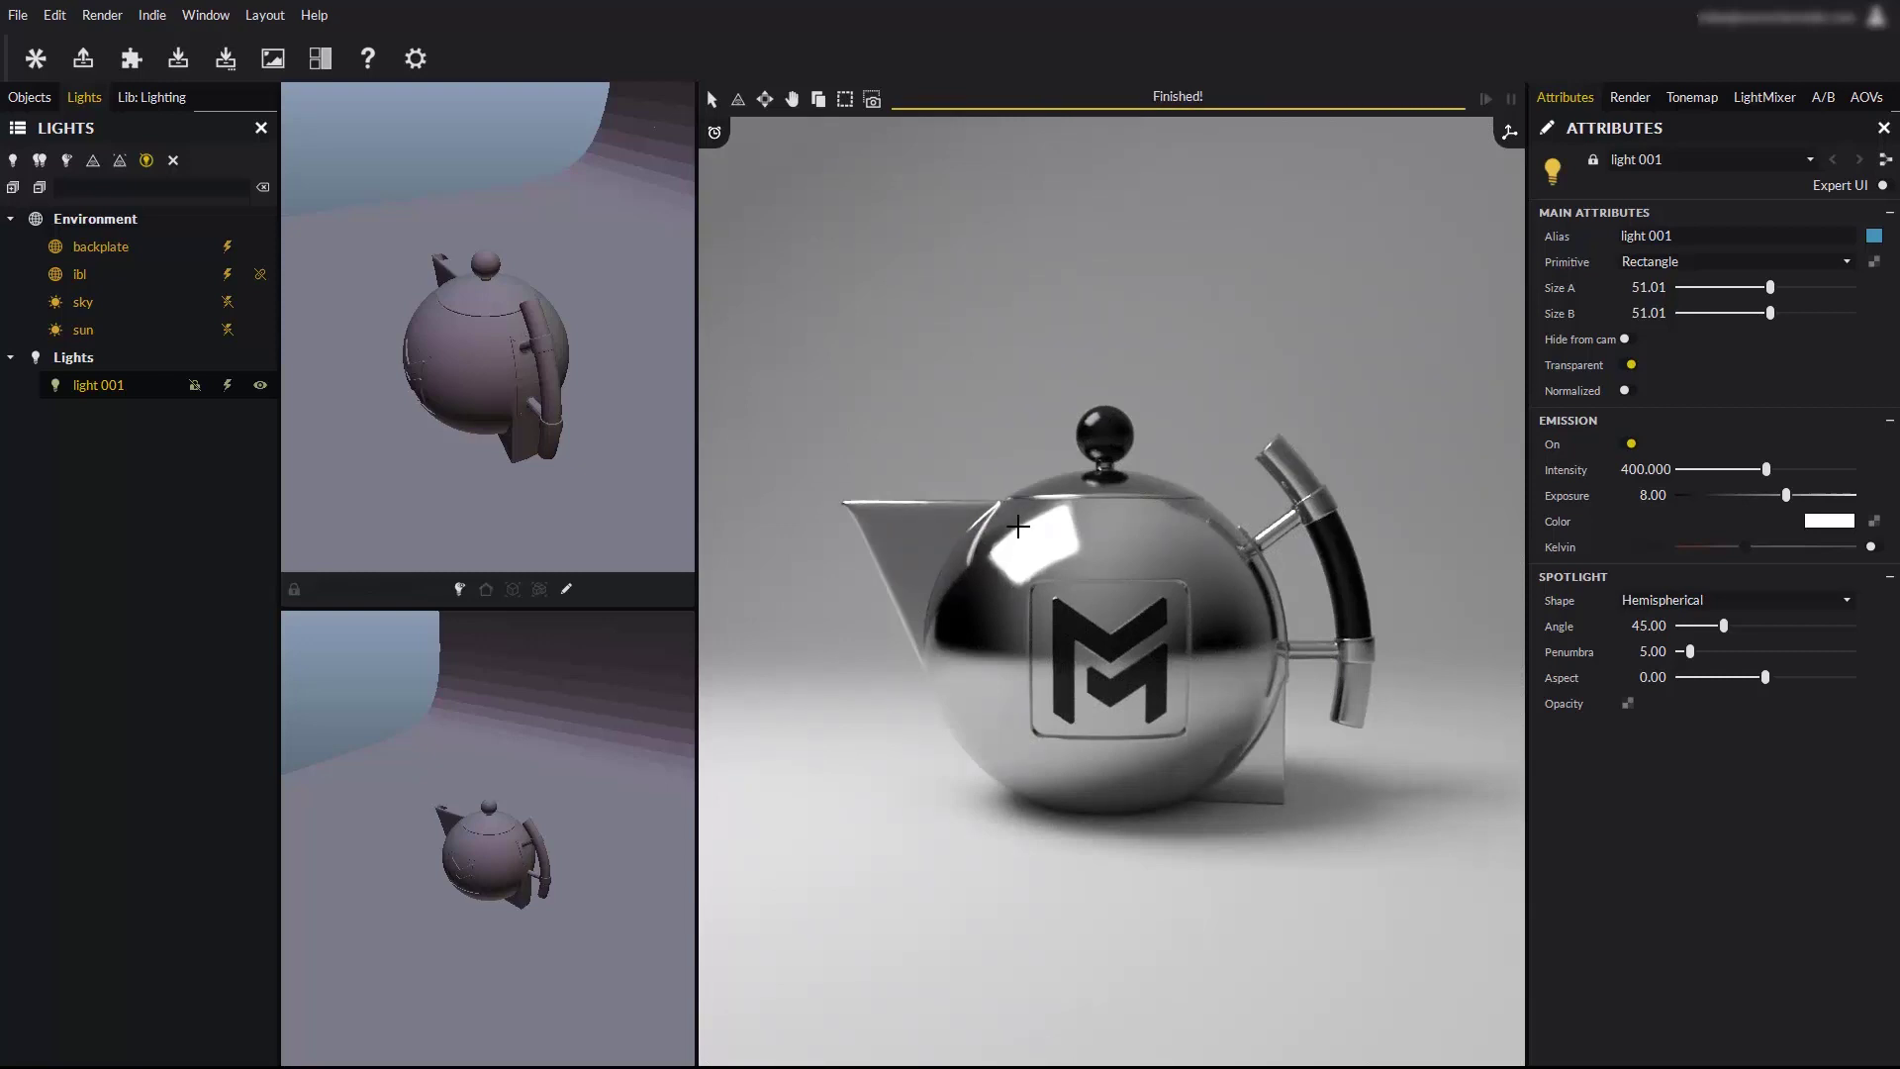
{"action": "left_click", "coordinate": [369, 59]}
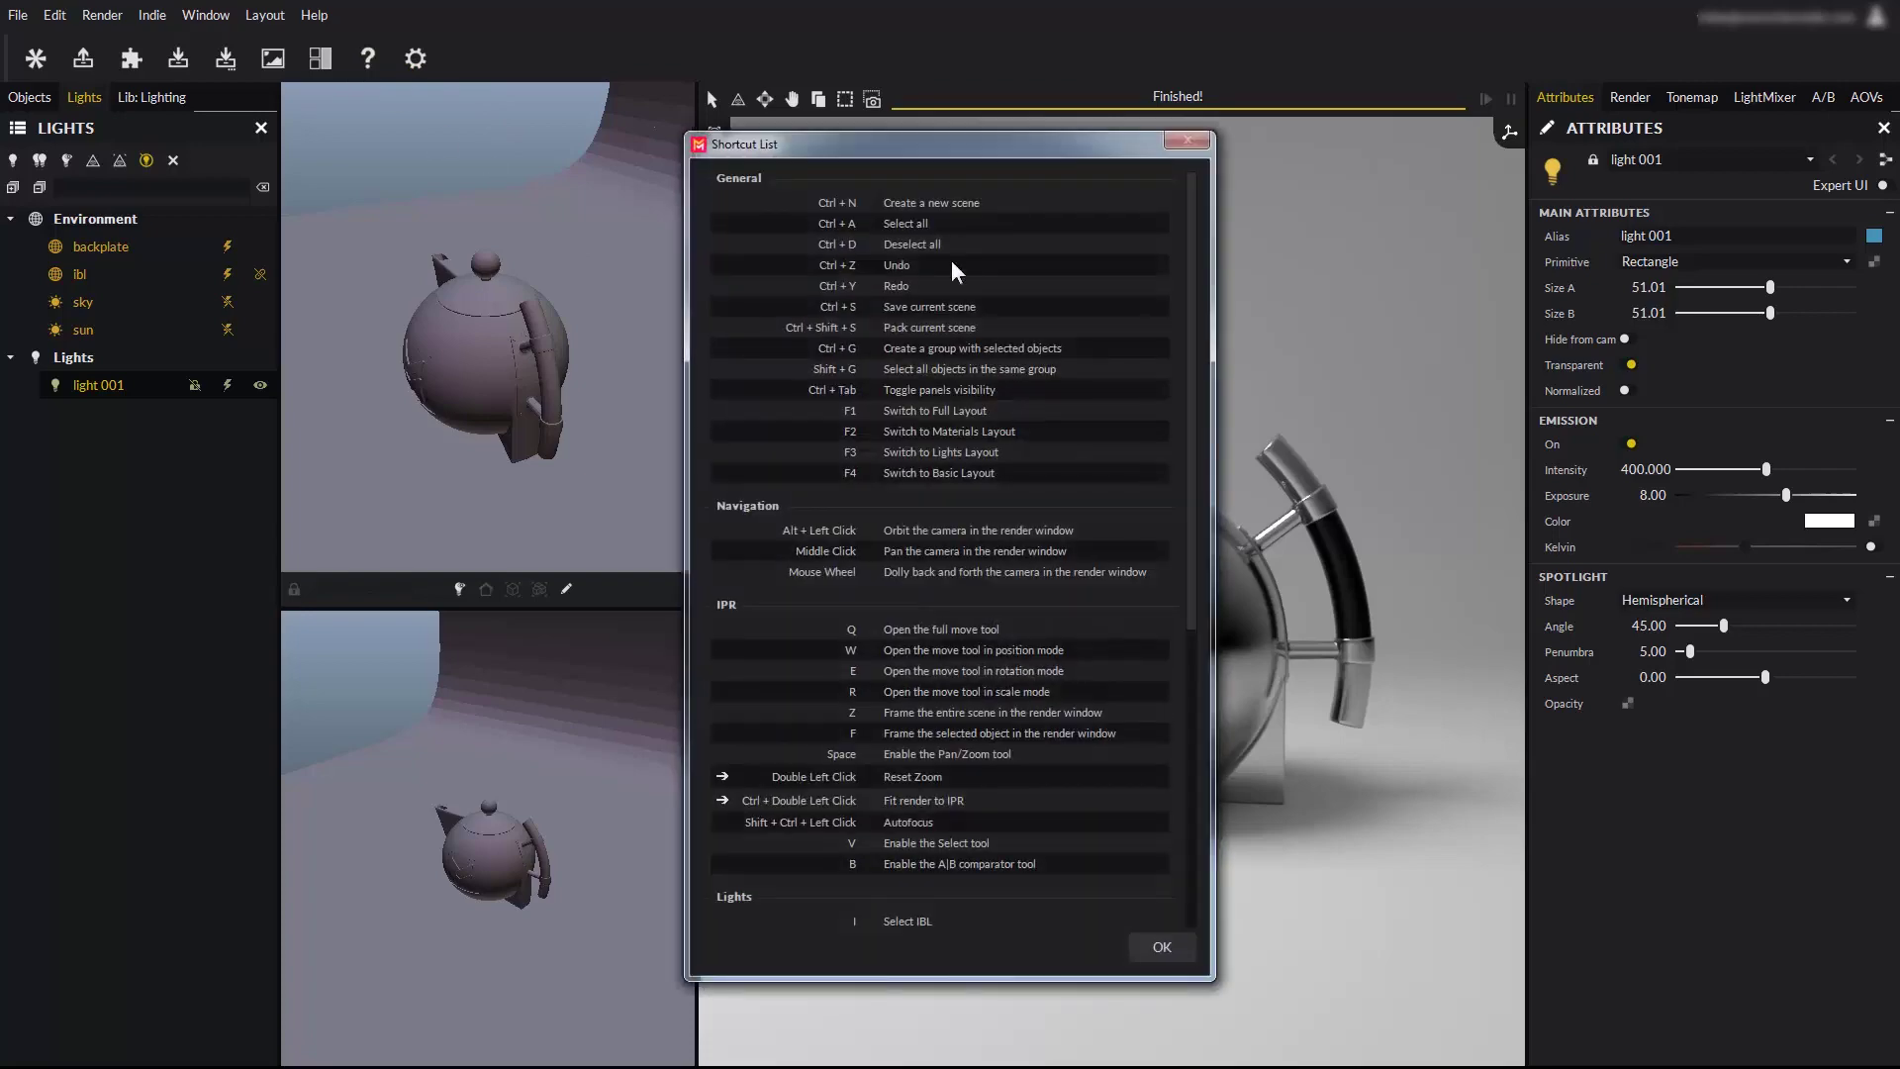
{"action": "scroll", "coordinate": [958, 572], "scroll_direction": "down", "scroll_amount": 6}
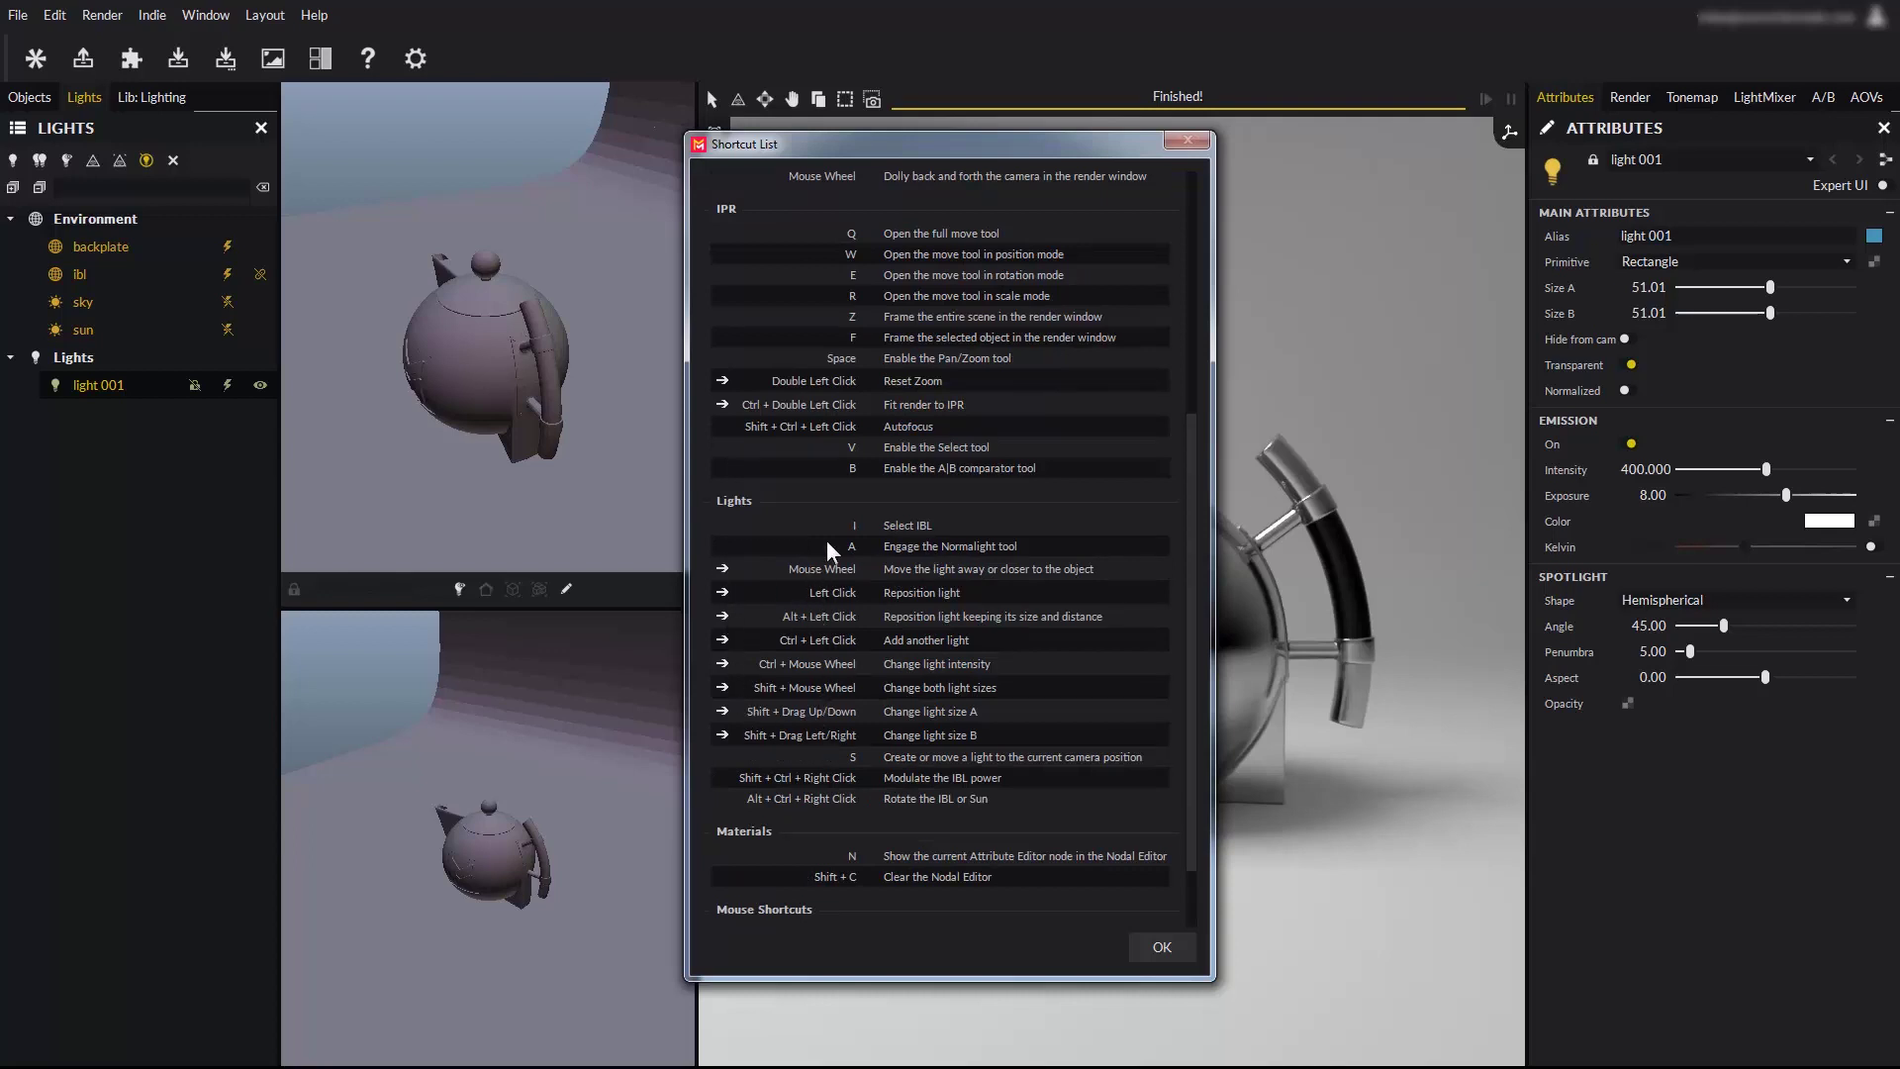
{"action": "left_click", "coordinate": [1167, 946]}
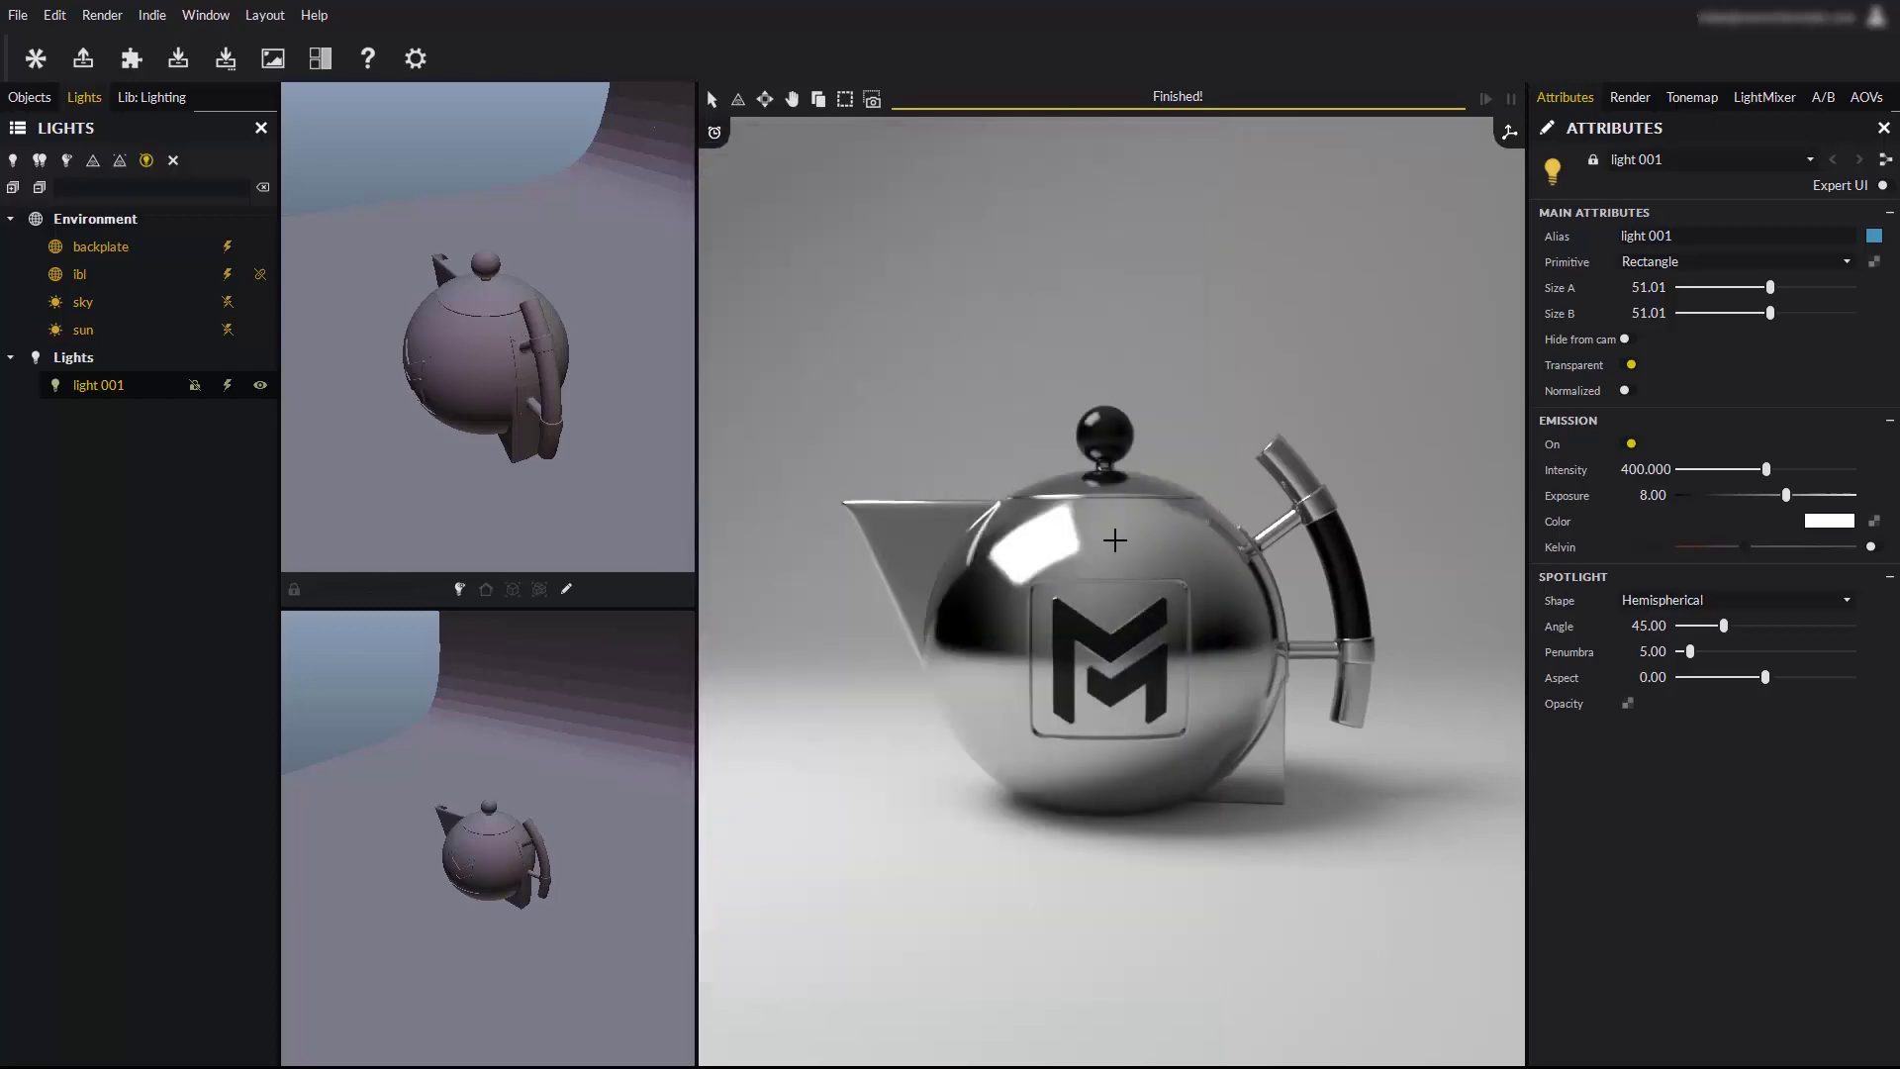
Shift light 001's highlight across the teapot and add light 002, nudging its highlight down-left.
{"action": "left_click_drag", "start_coordinate": [1161, 540], "coordinate": [1207, 559], "text": "ctrl"}
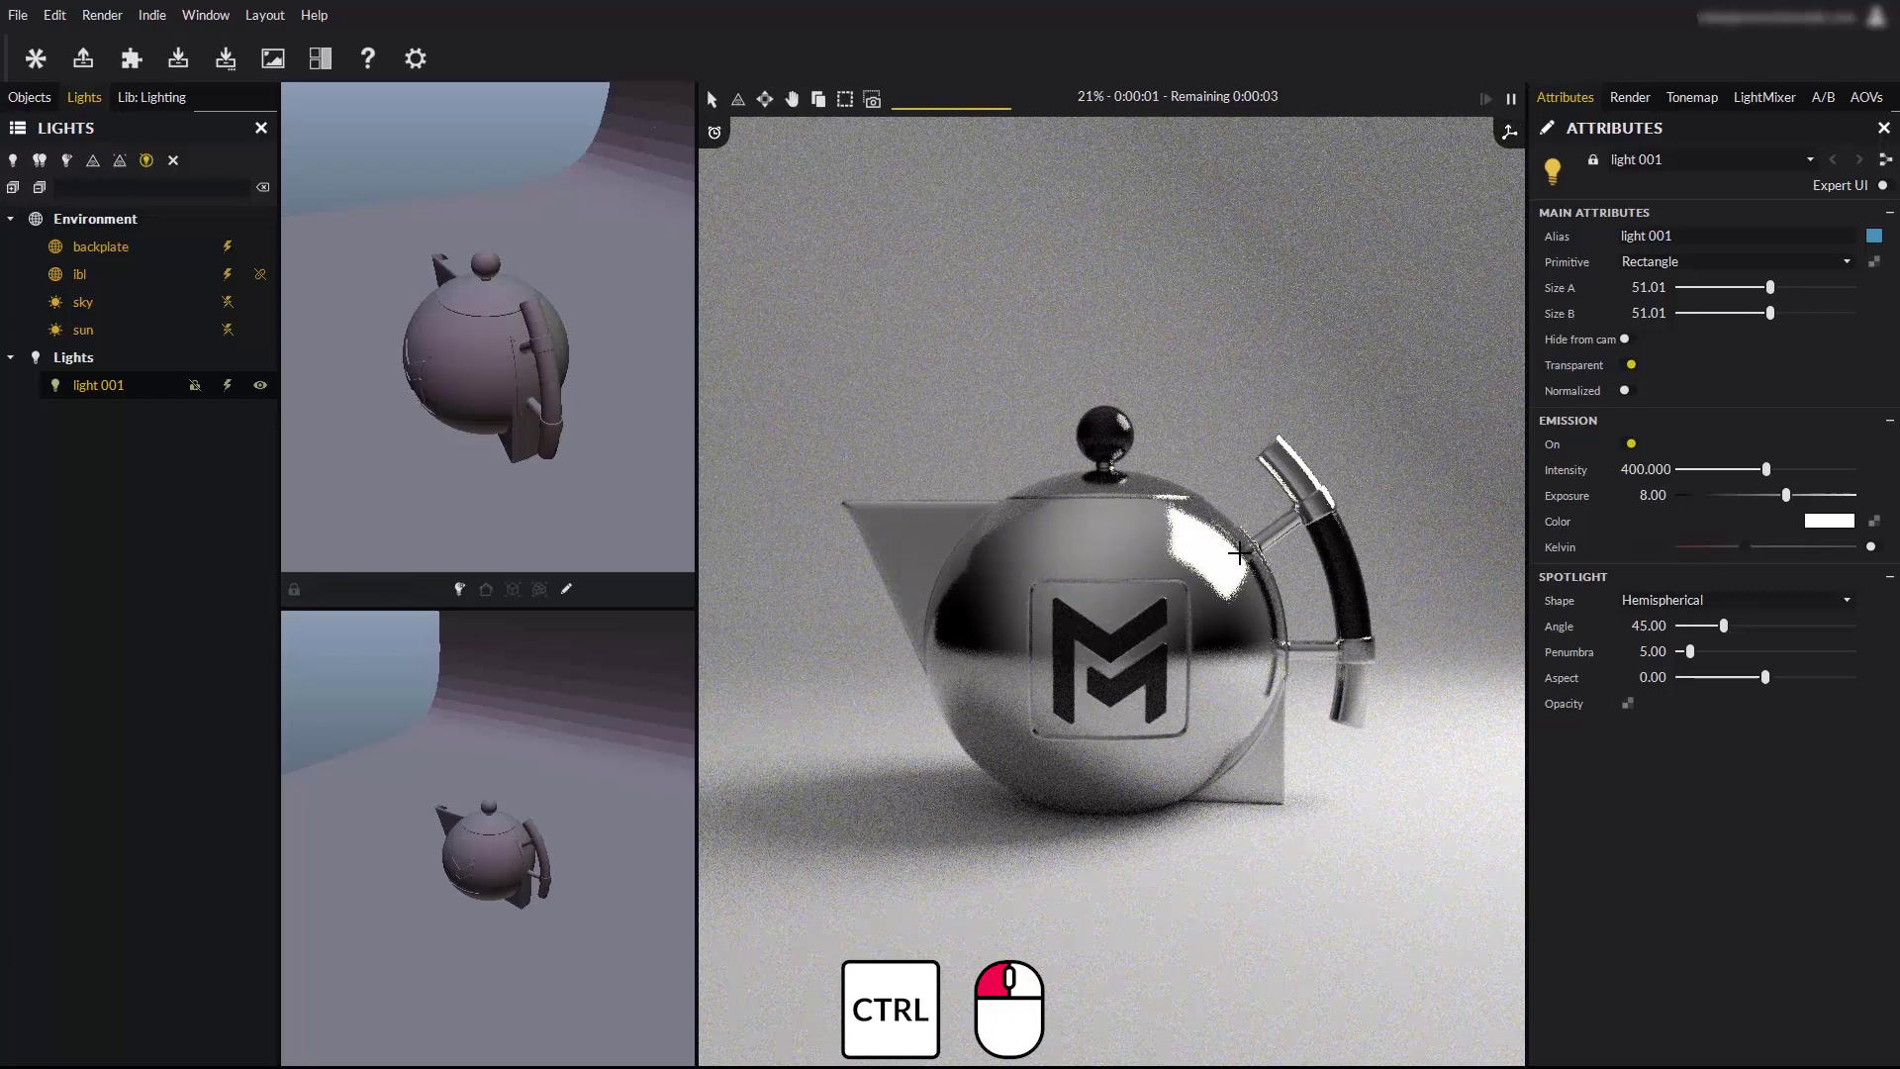
{"action": "left_click", "coordinate": [1005, 542], "text": "ctrl"}
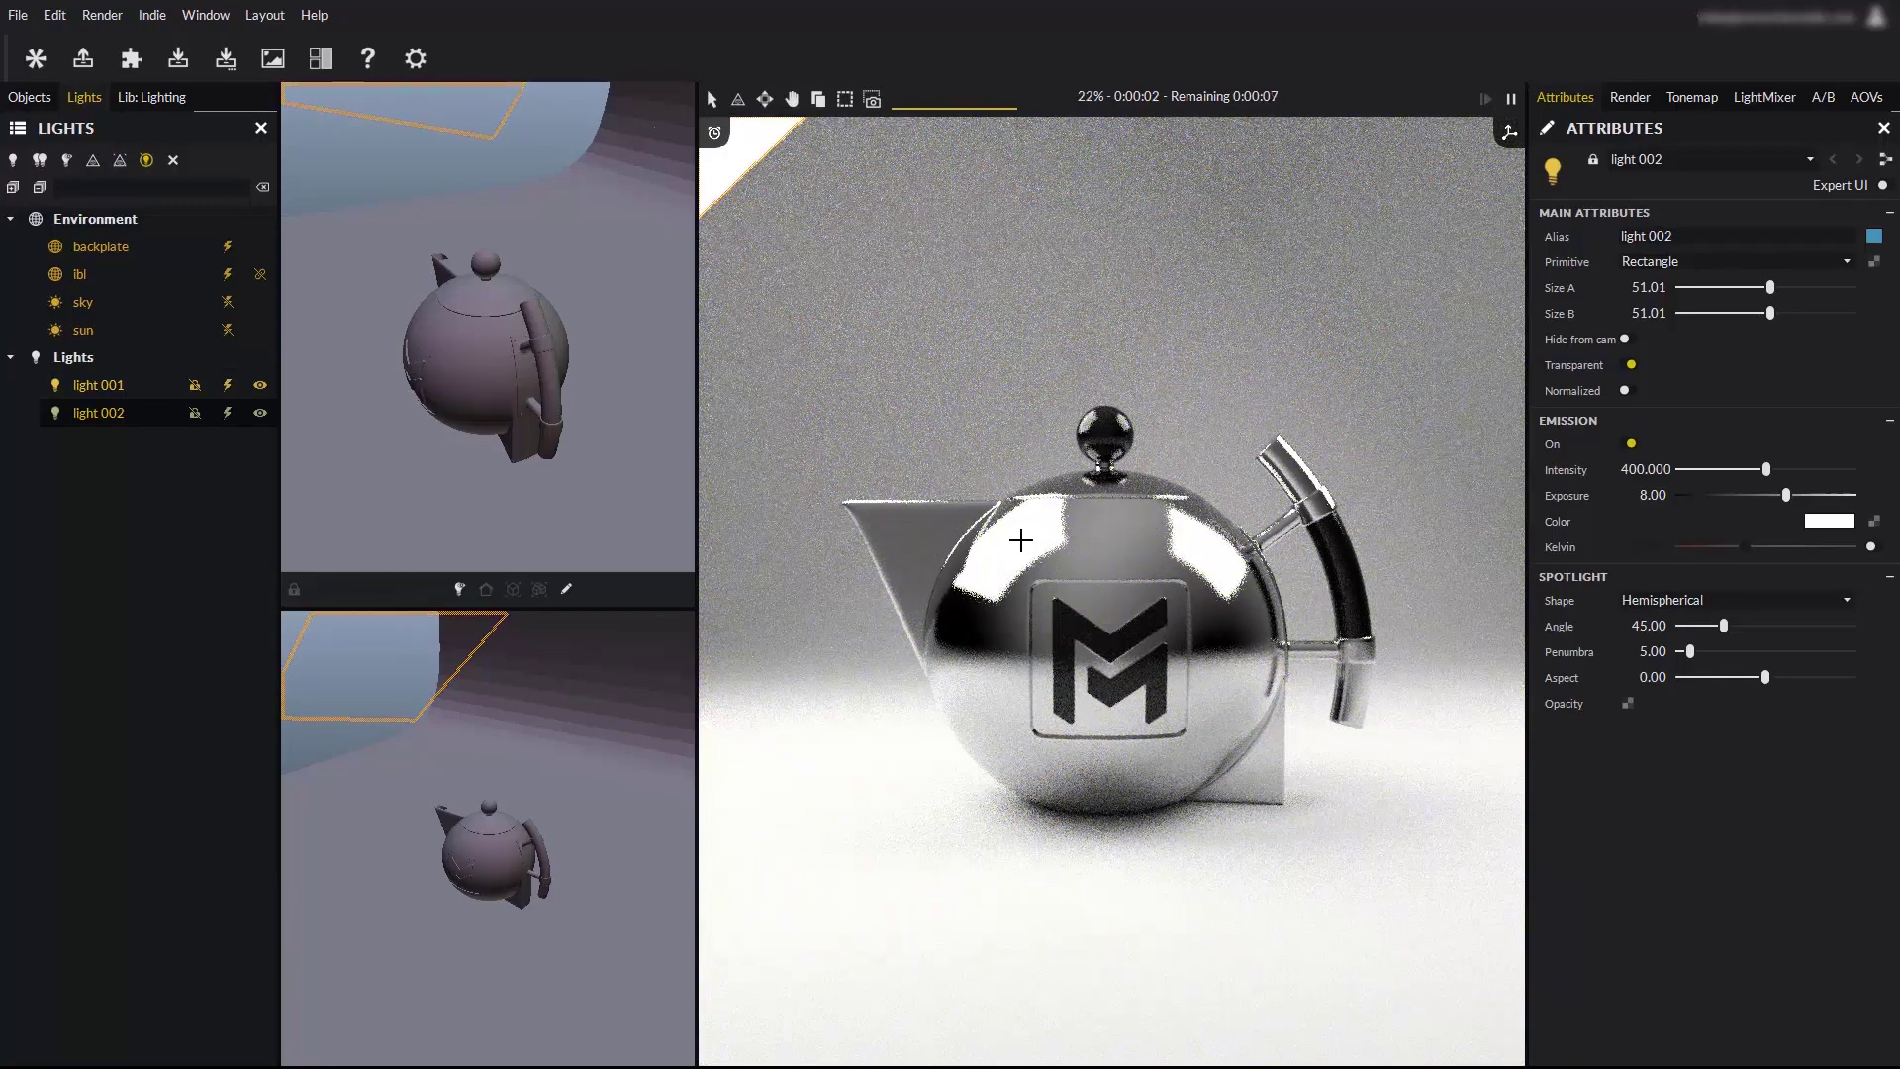
{"action": "left_click_drag", "start_coordinate": [1018, 538], "coordinate": [989, 562], "text": "ctrl"}
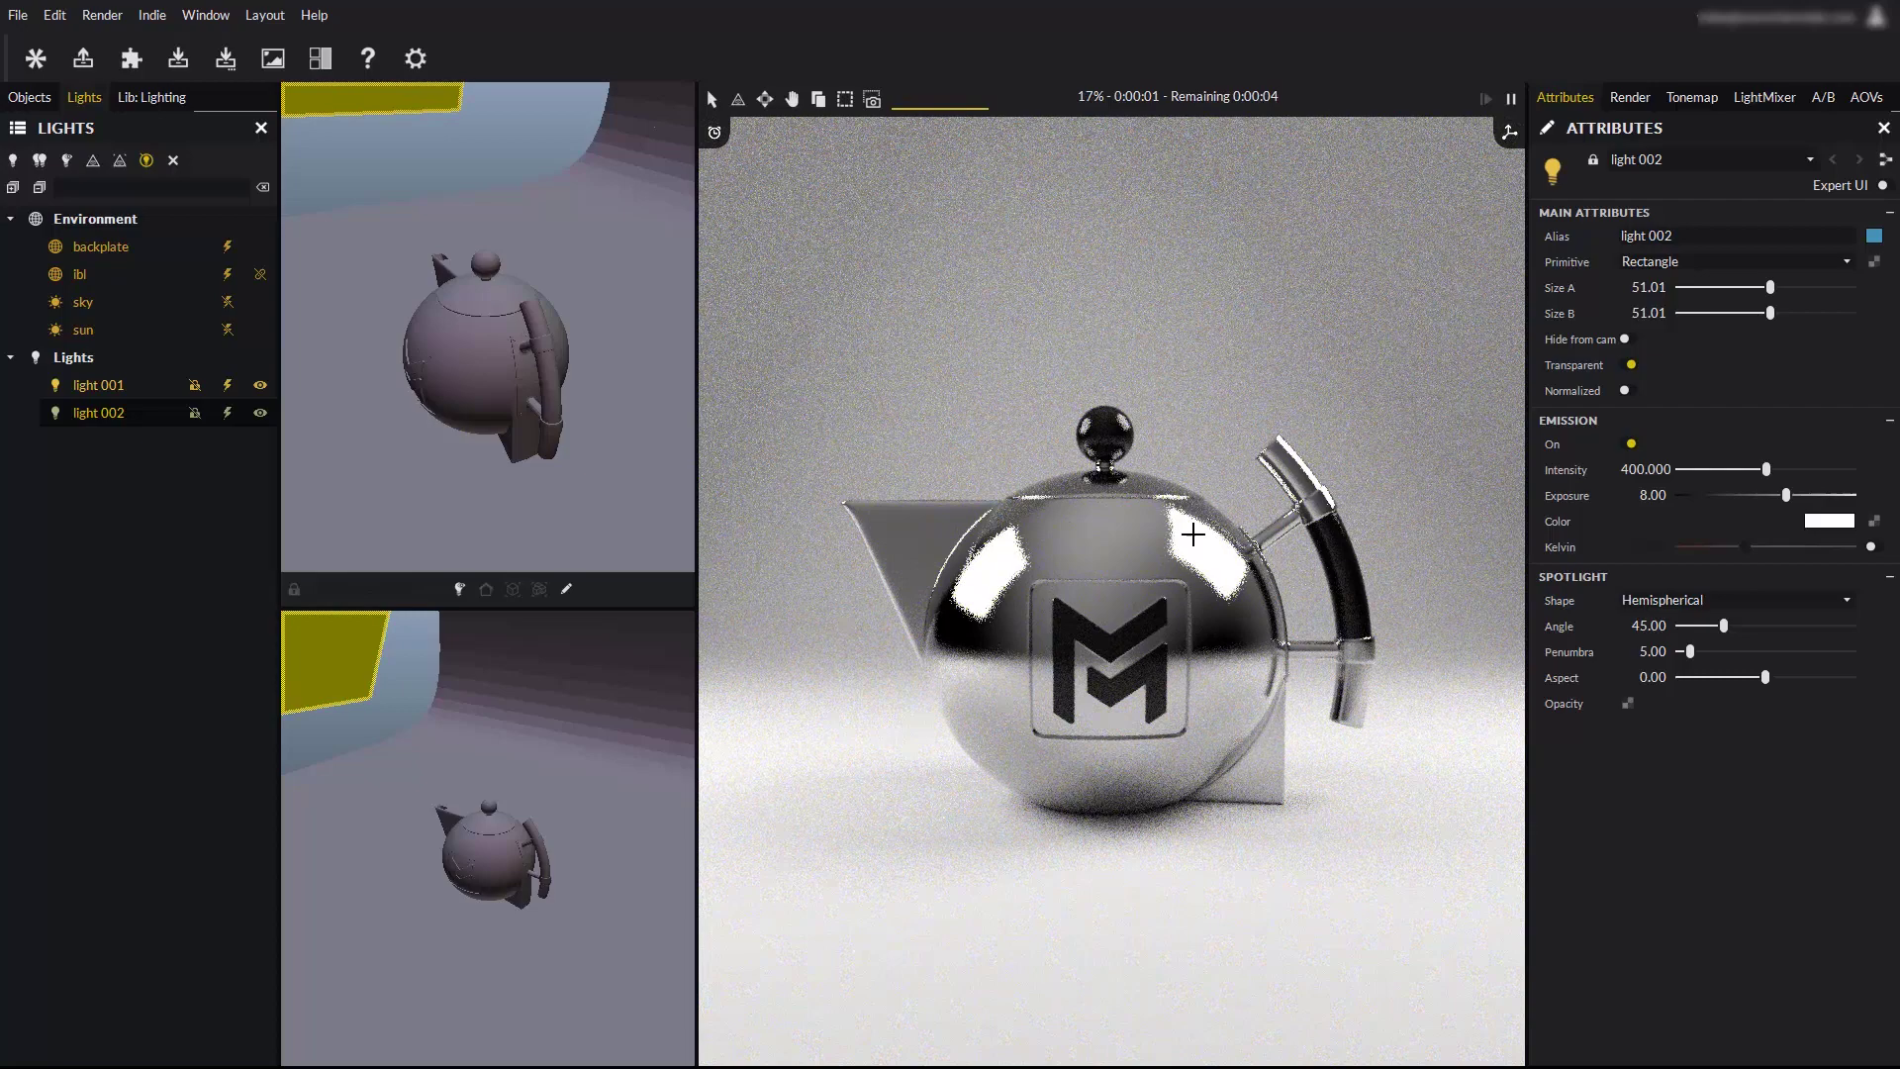
Move light 001's highlight onto the lid and add light 003 on the teapot's right side.
{"action": "left_click", "coordinate": [111, 385]}
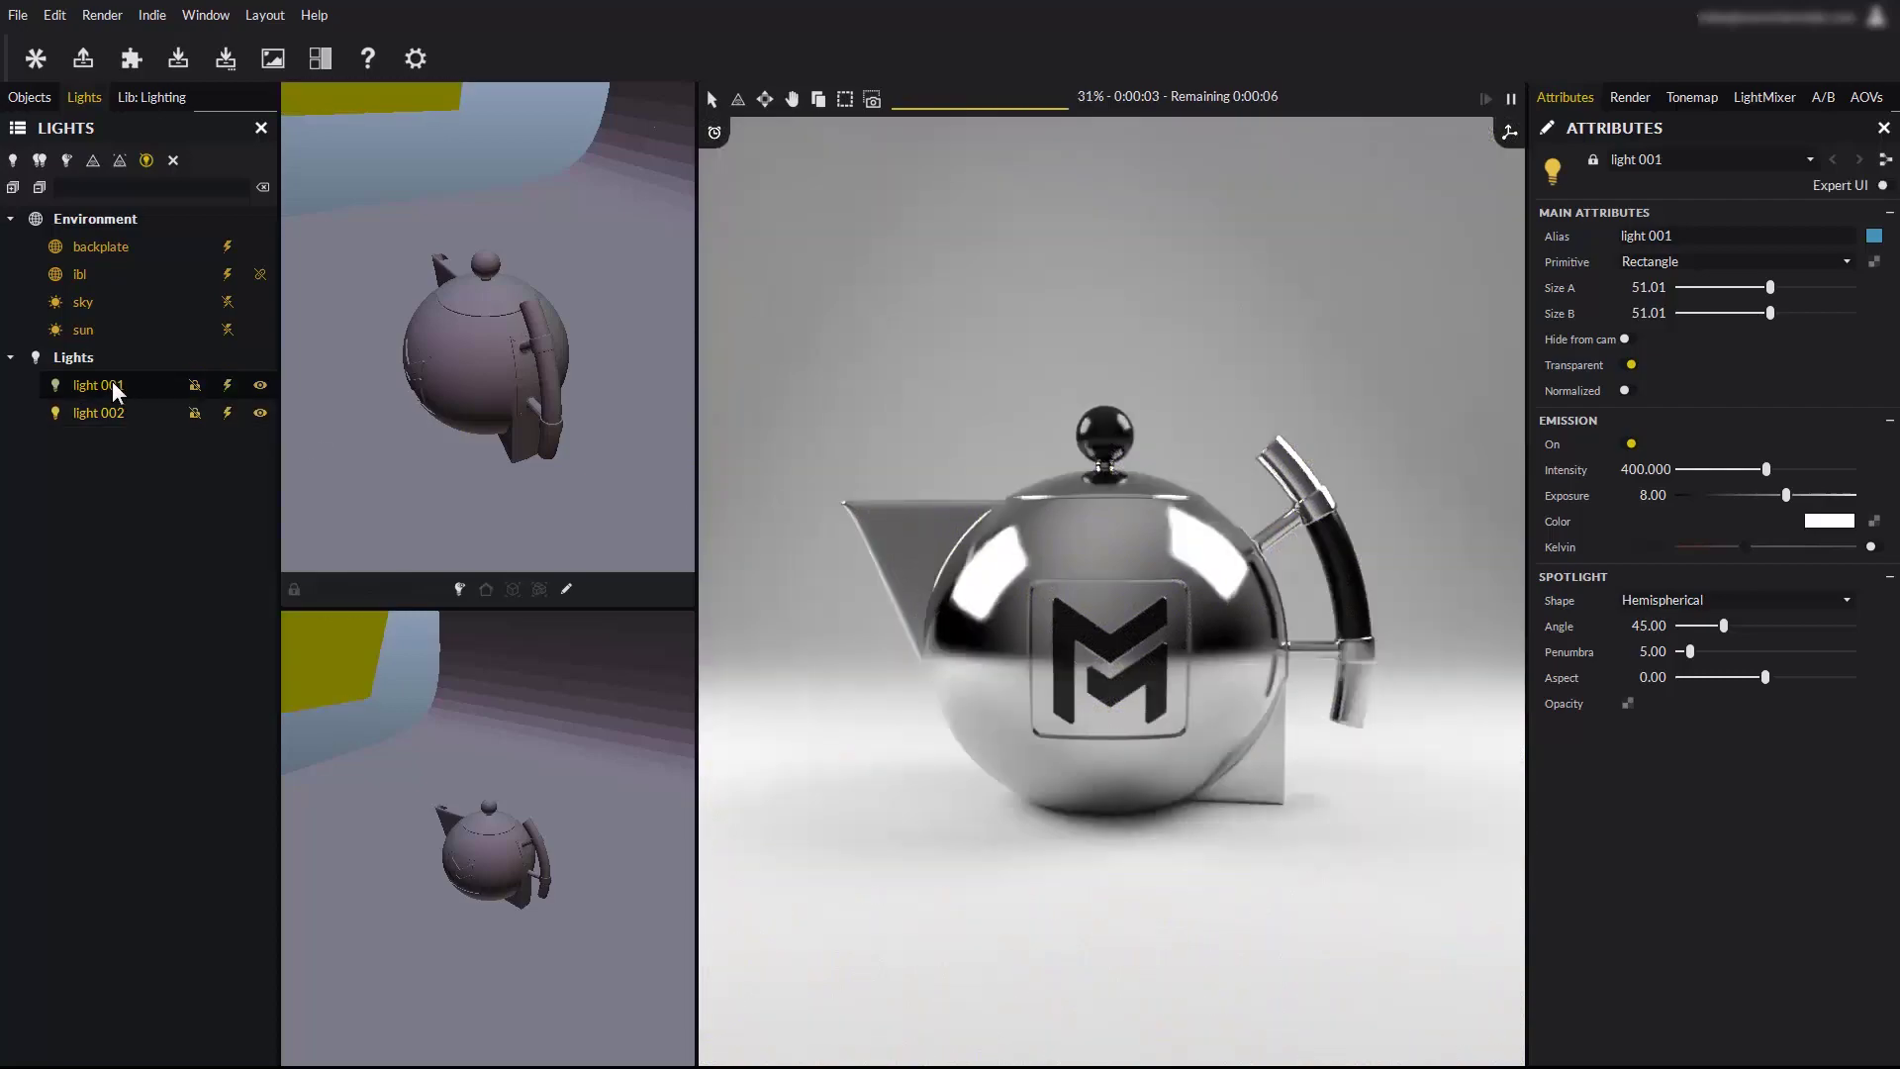
{"action": "left_click_drag", "start_coordinate": [1075, 522], "coordinate": [1094, 508], "text": "ctrl"}
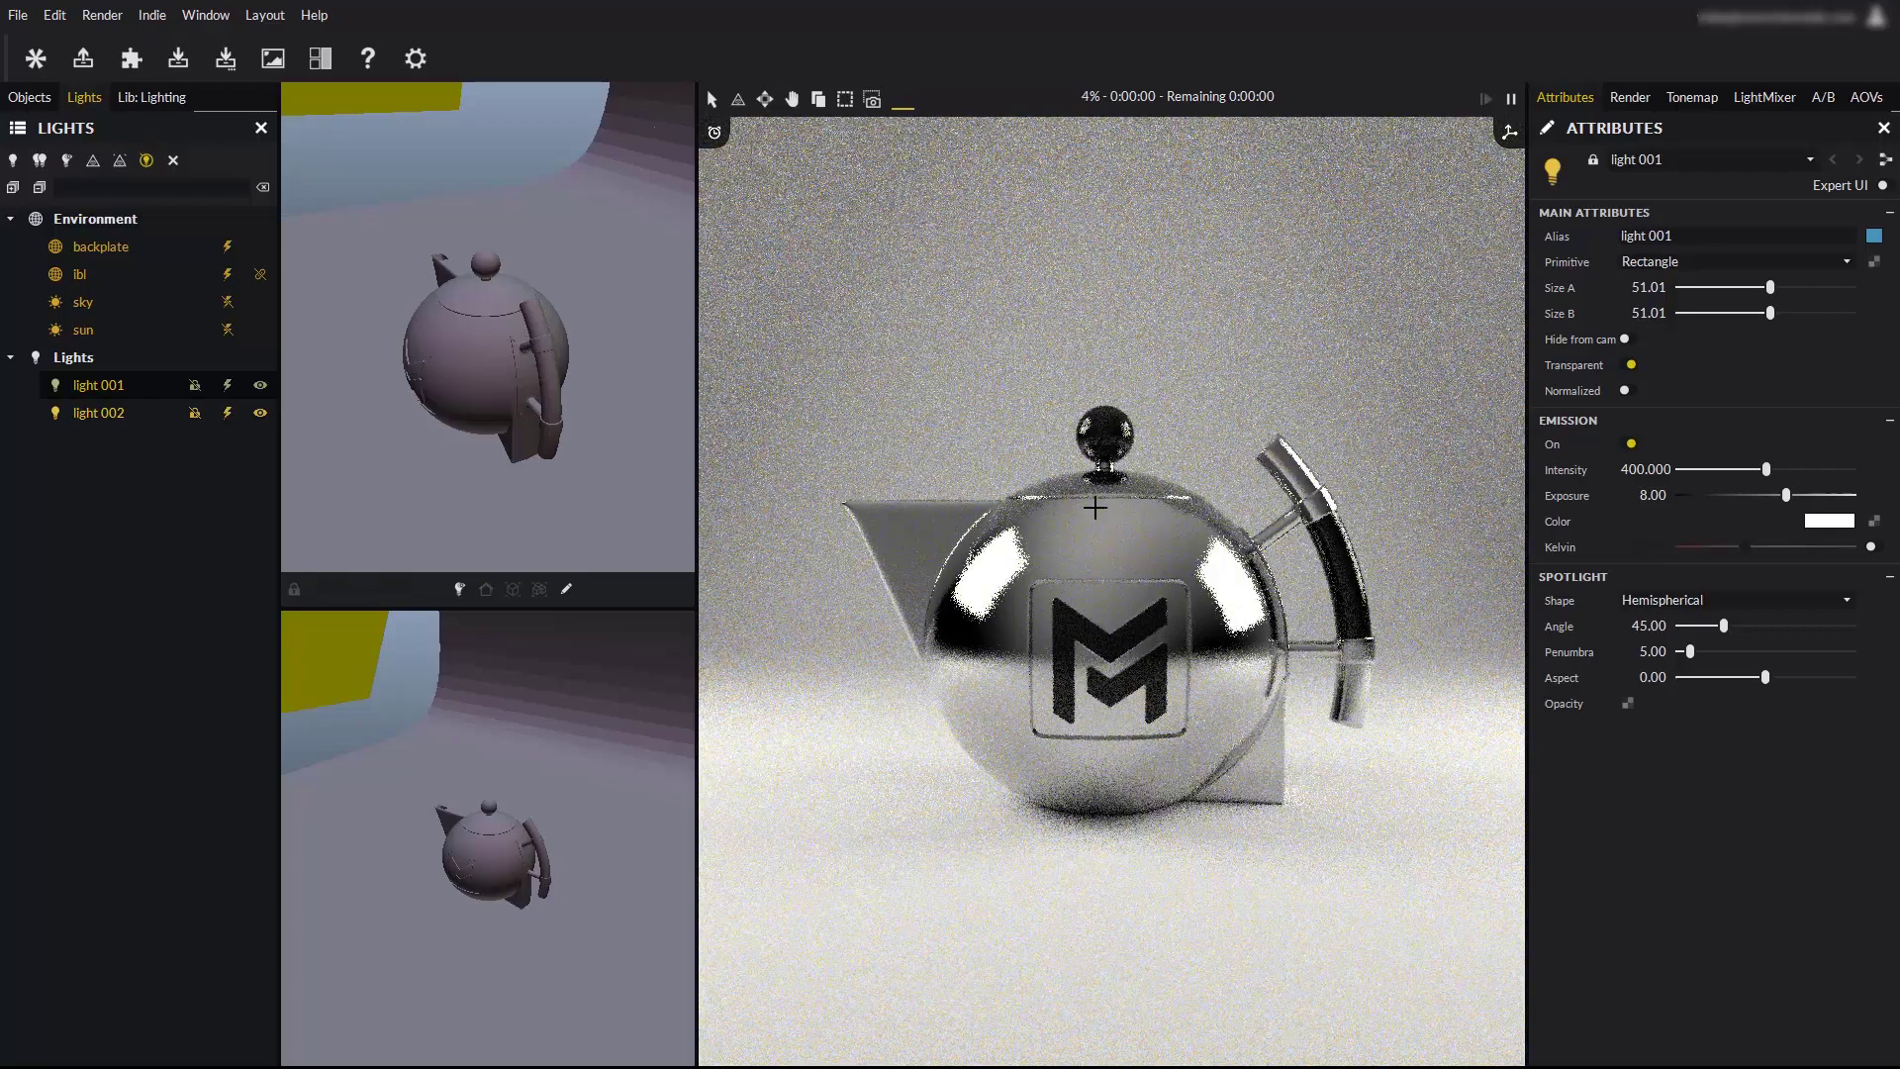
{"action": "left_click_drag", "start_coordinate": [1227, 612], "coordinate": [1227, 612], "text": "ctrl"}
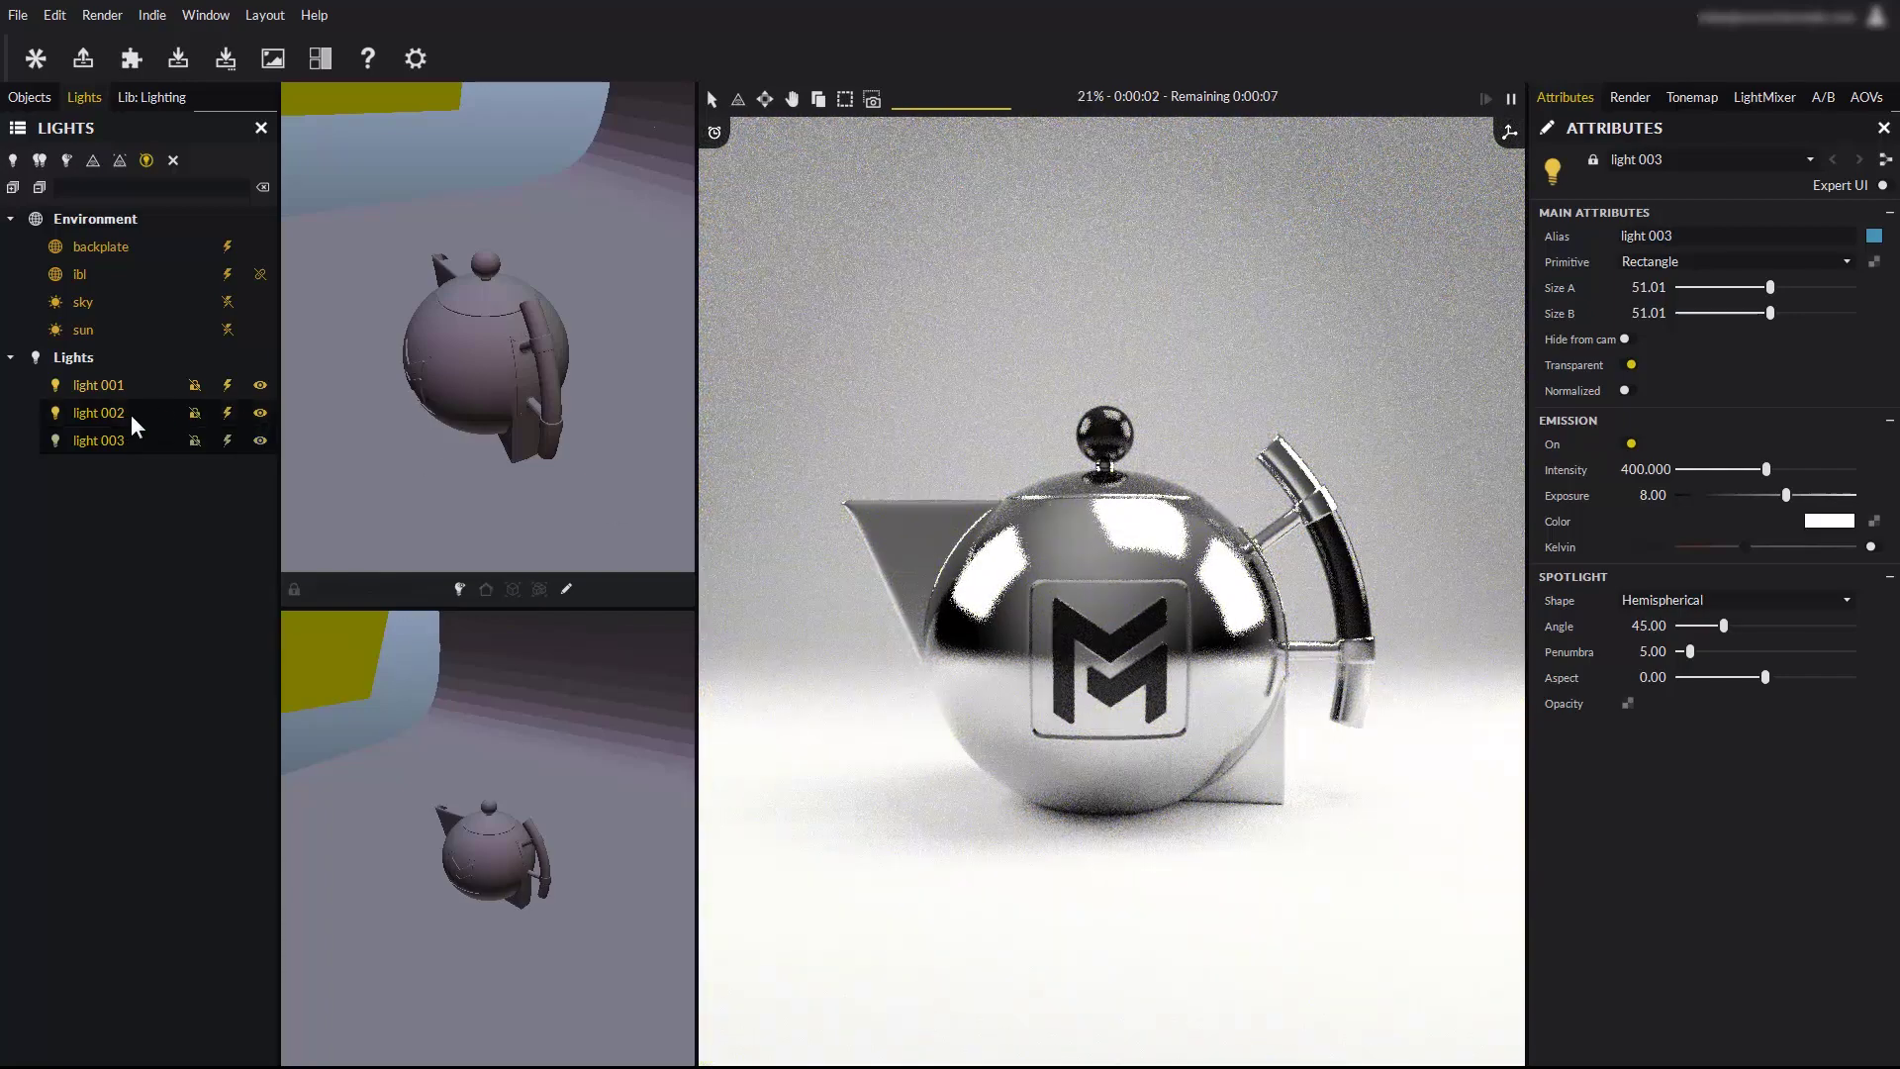
Switch off emission and viewport visibility for lights 002 and 003.
{"action": "left_click", "coordinate": [231, 412]}
{"action": "left_click", "coordinate": [230, 437]}
{"action": "left_click", "coordinate": [263, 411]}
{"action": "left_click", "coordinate": [262, 437]}
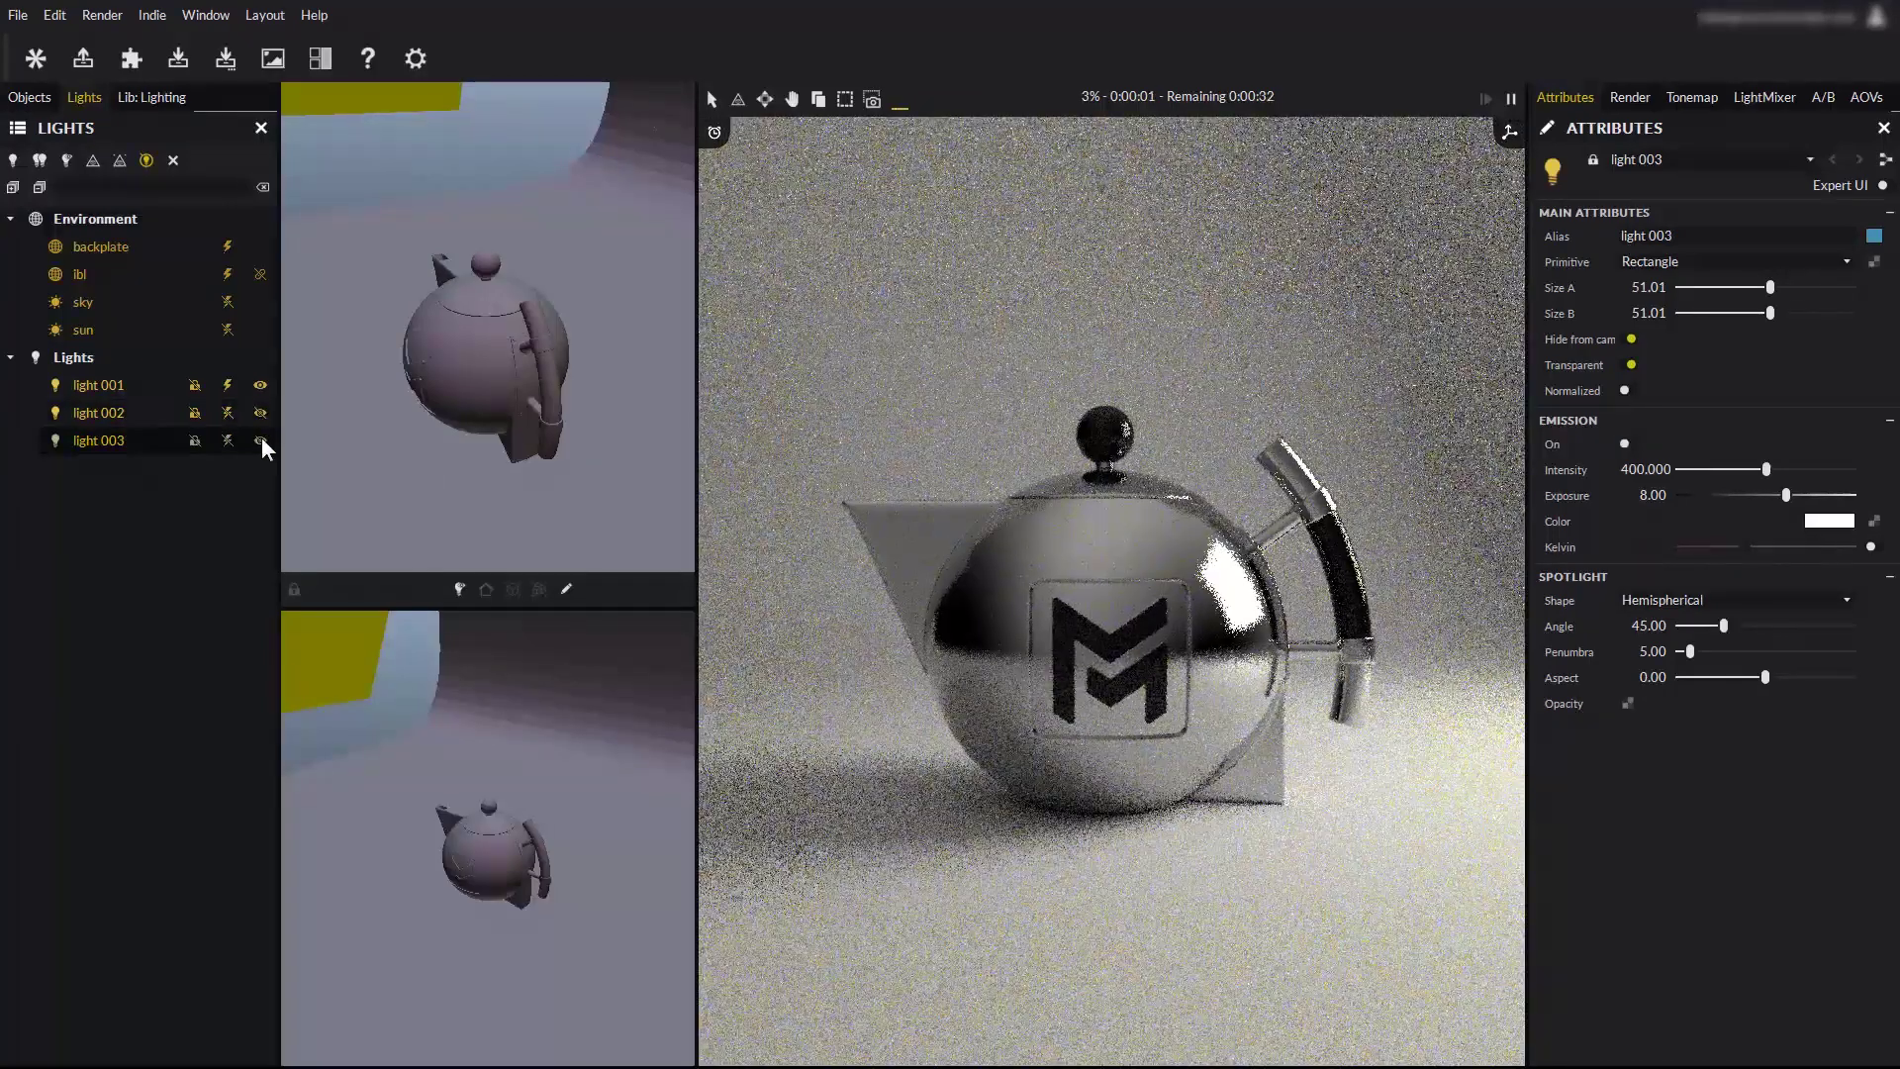
Place light 001's highlight on top of the teapot lid and adjust the light's distance.
{"action": "left_click", "coordinate": [98, 384]}
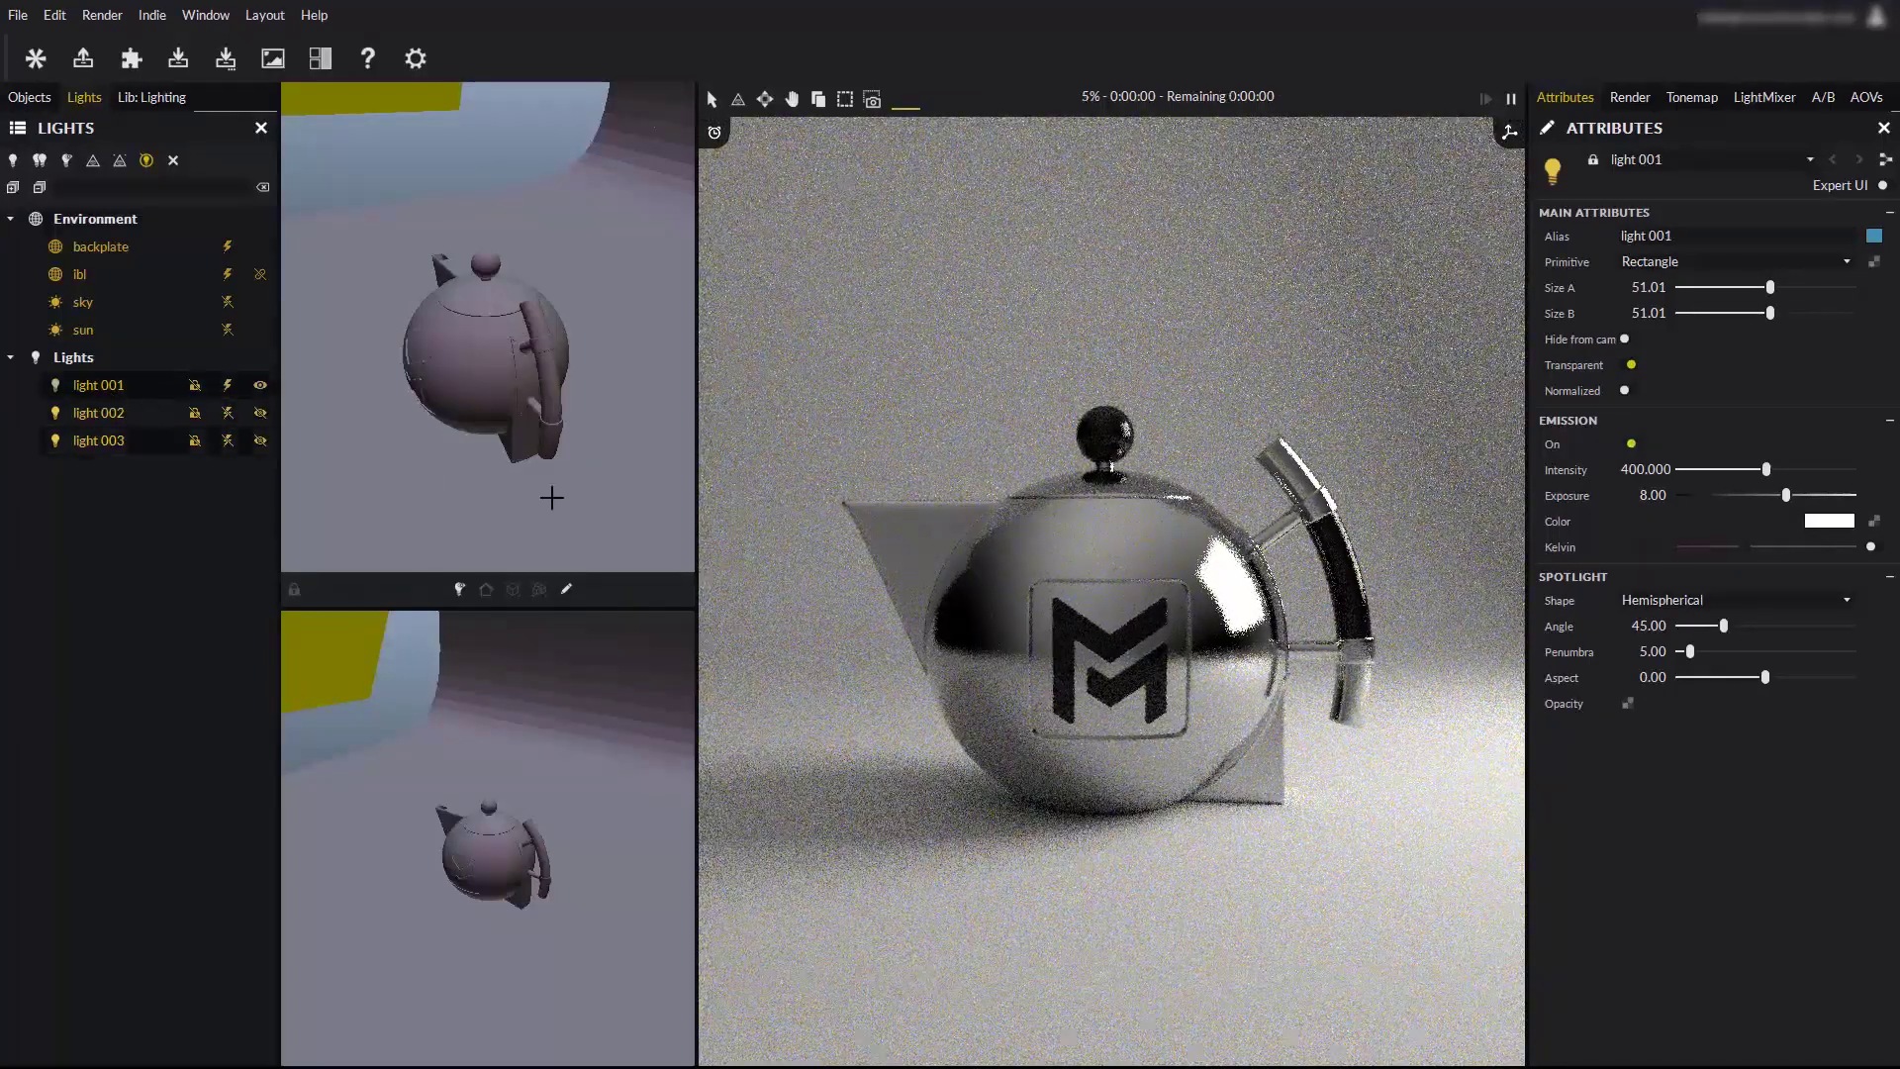
{"action": "left_click", "coordinate": [1137, 521]}
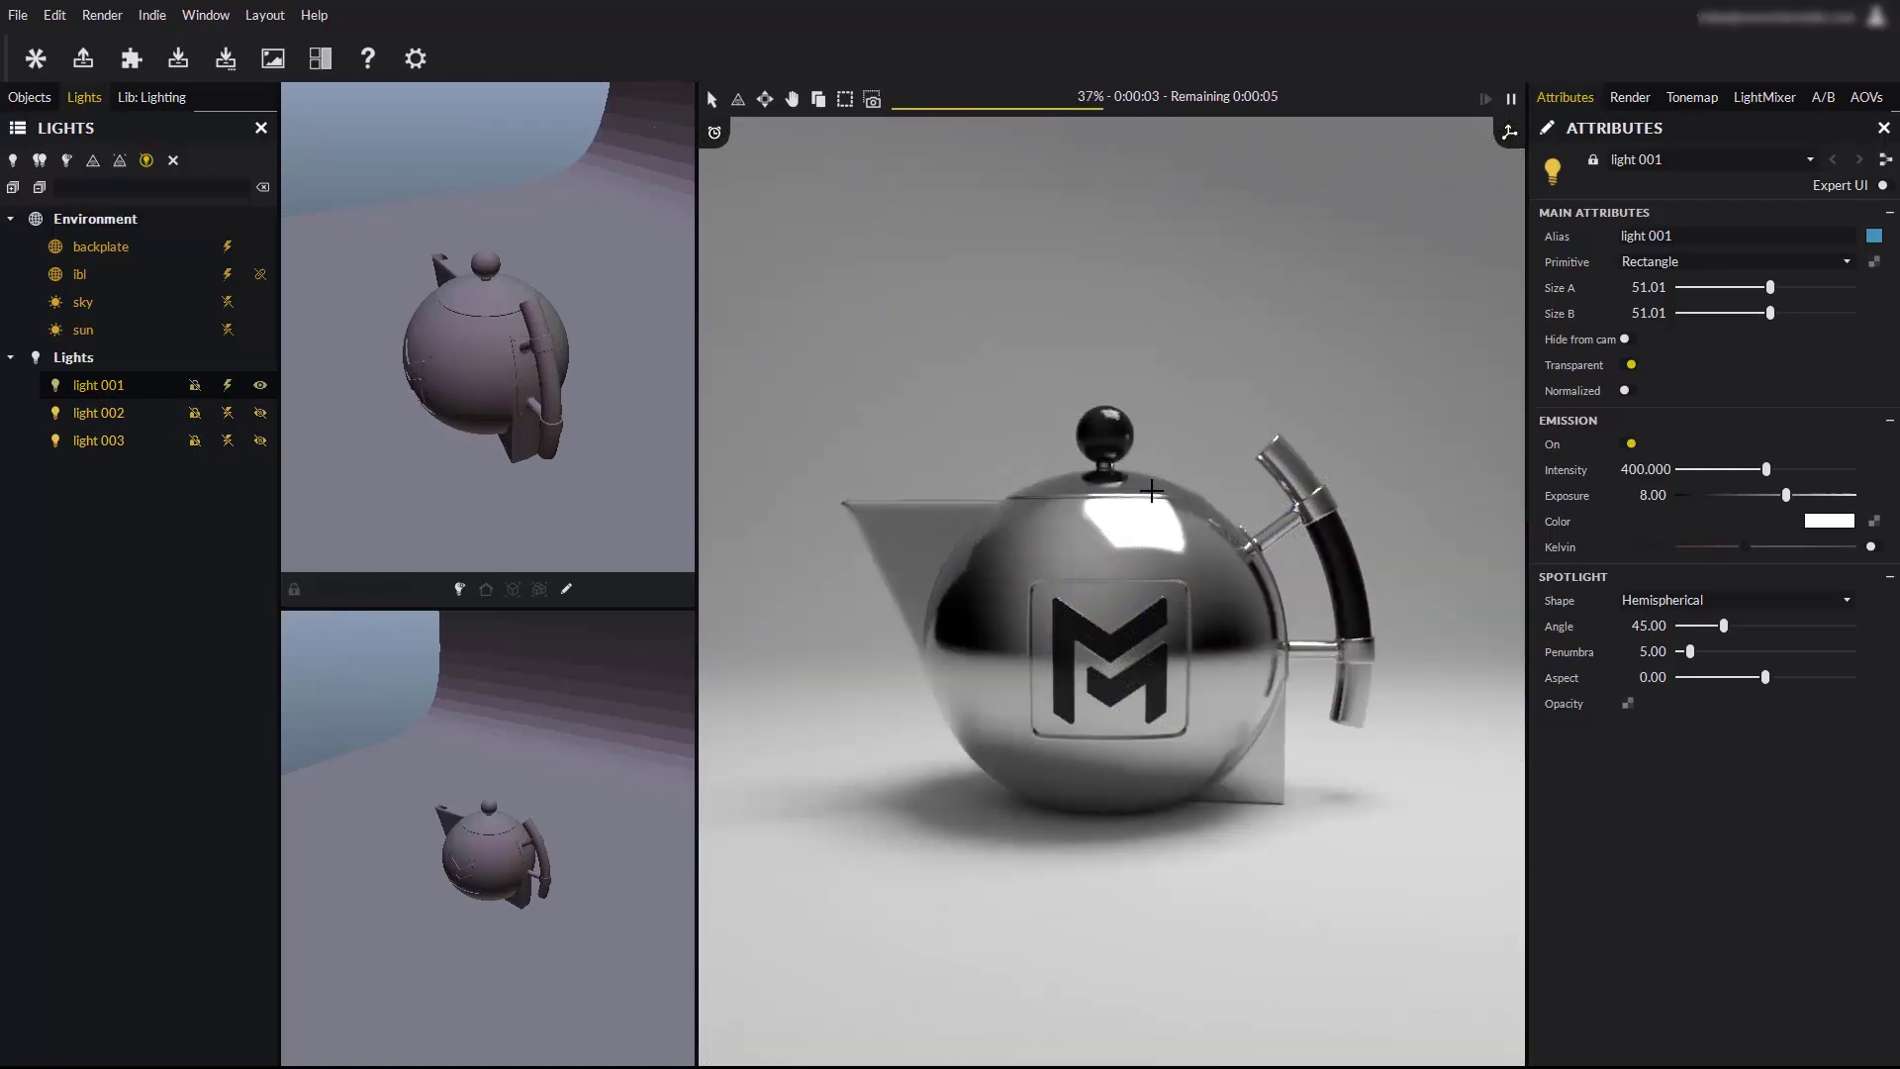
{"action": "scroll", "coordinate": [1151, 492], "scroll_direction": "down", "scroll_amount": 5}
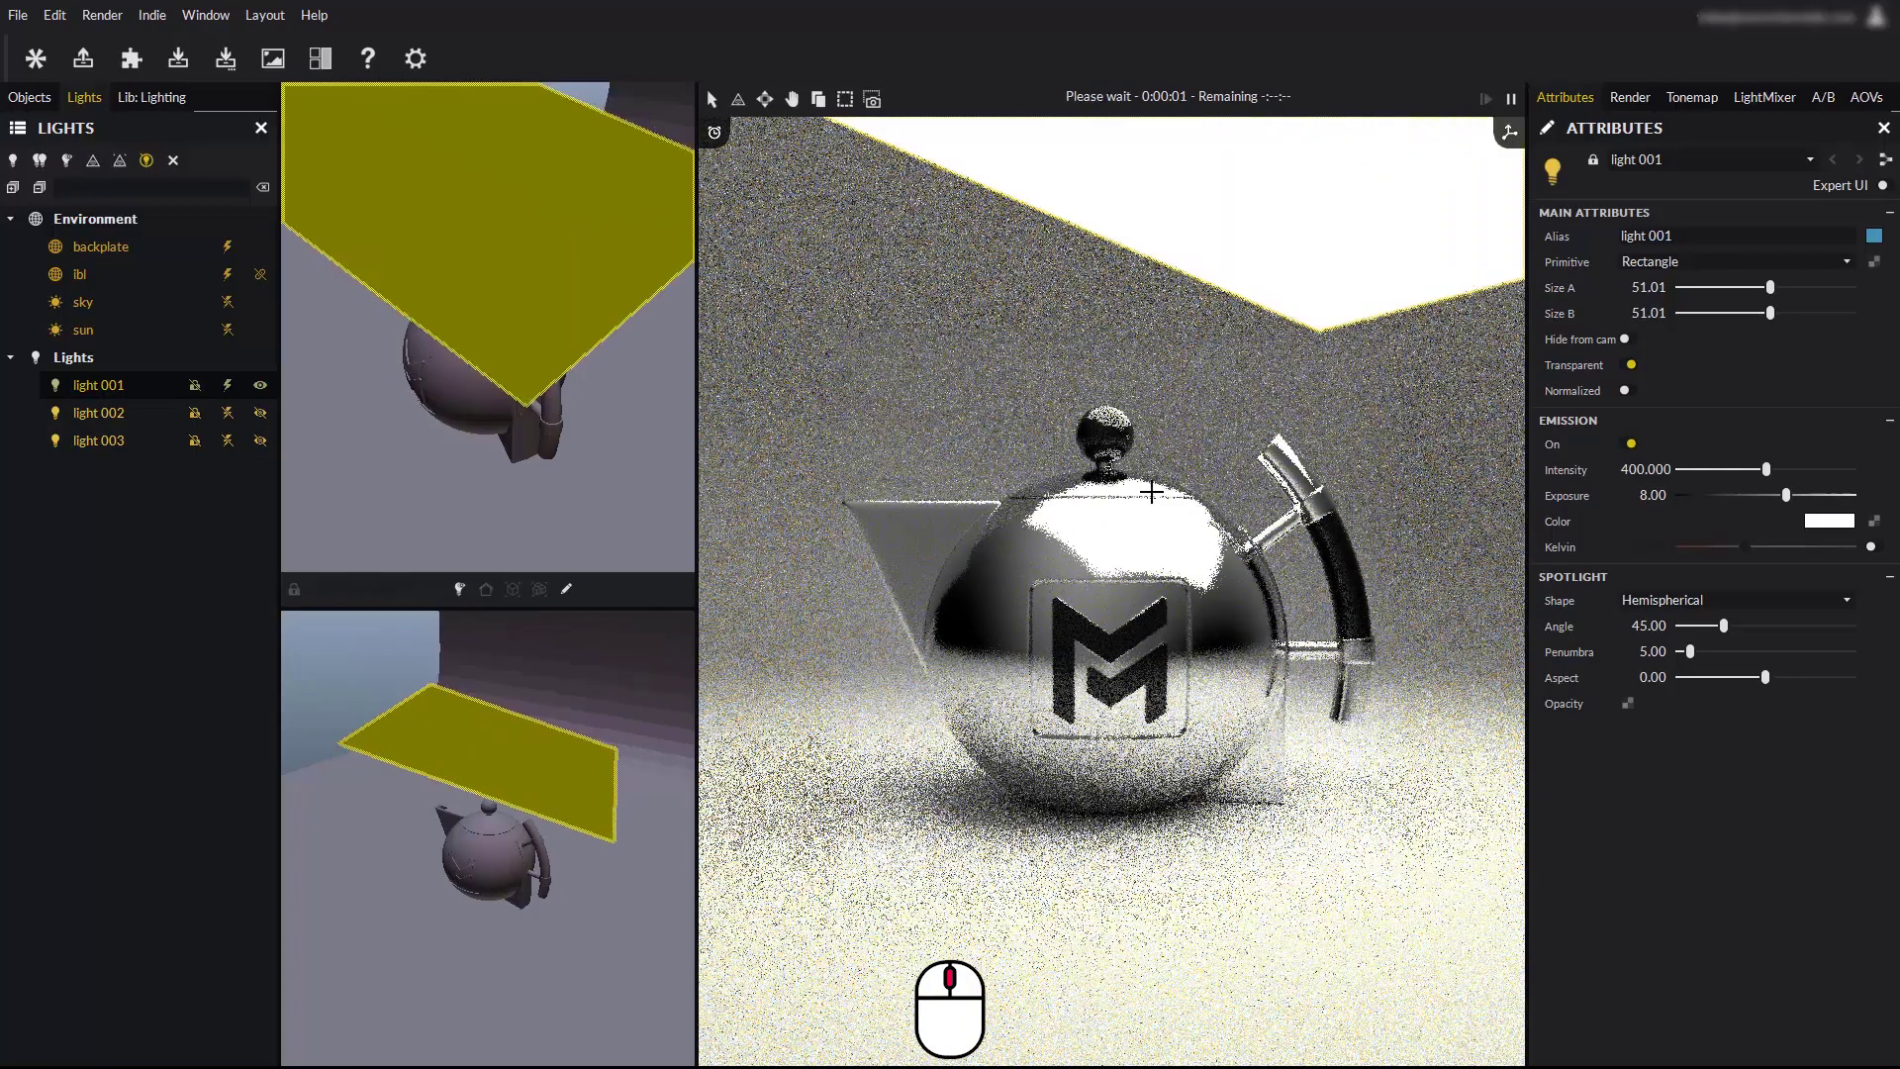
{"action": "scroll", "coordinate": [1151, 492], "scroll_direction": "up", "scroll_amount": 3}
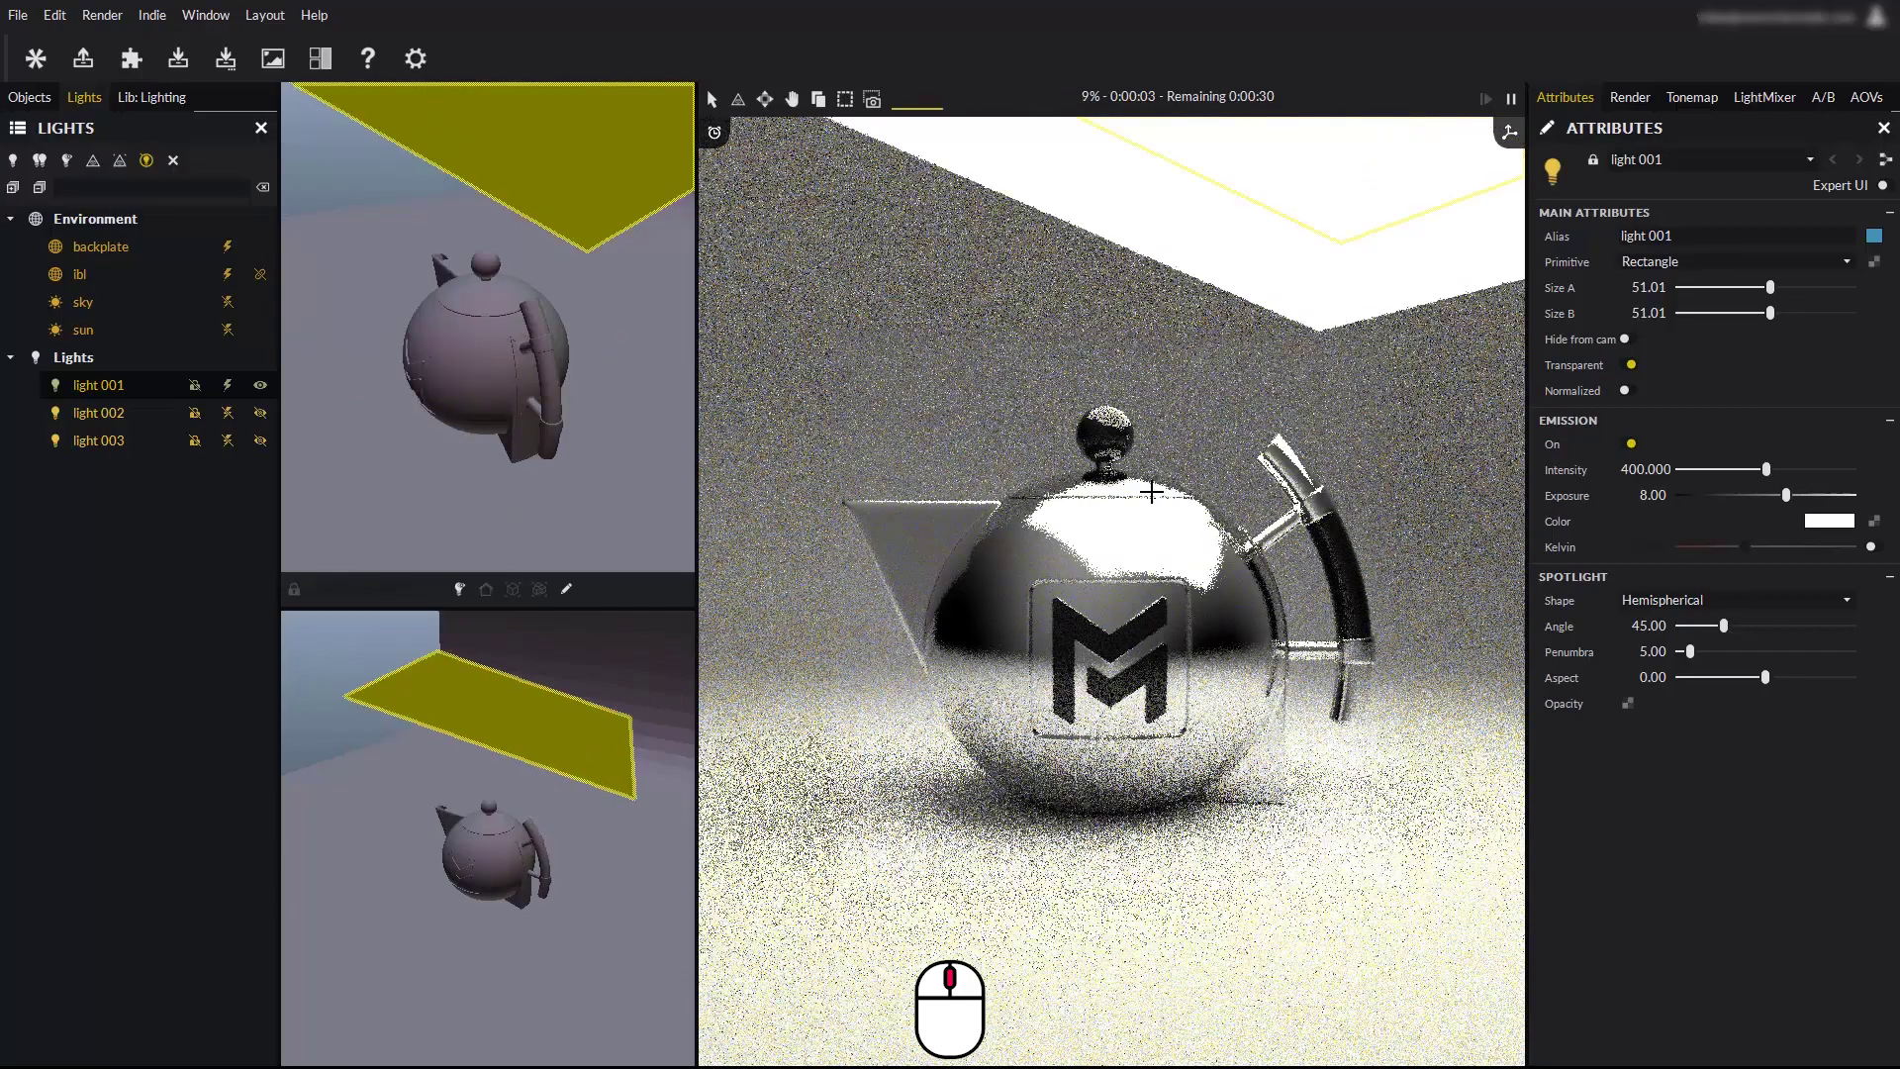
{"action": "scroll", "coordinate": [1151, 492], "scroll_direction": "up", "scroll_amount": 3}
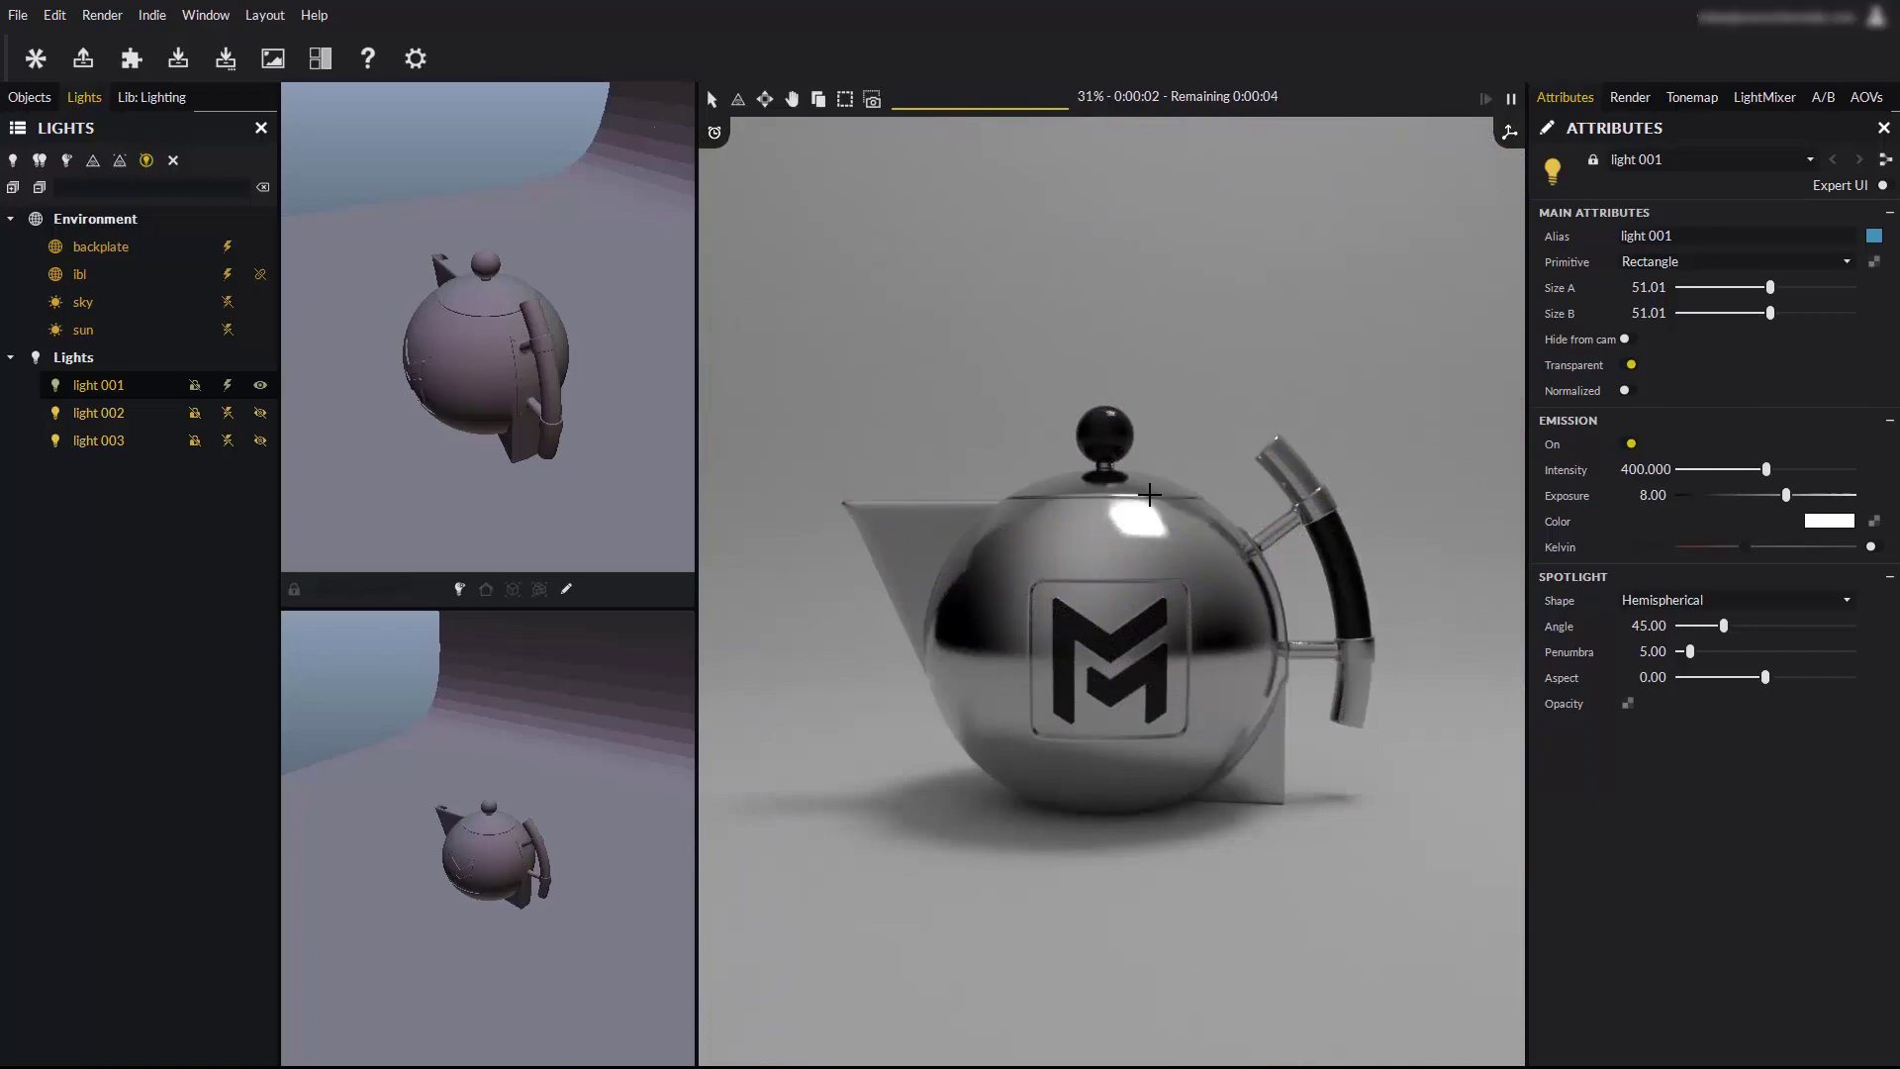
{"action": "middle_click", "coordinate": [1148, 495], "text": "ctrl"}
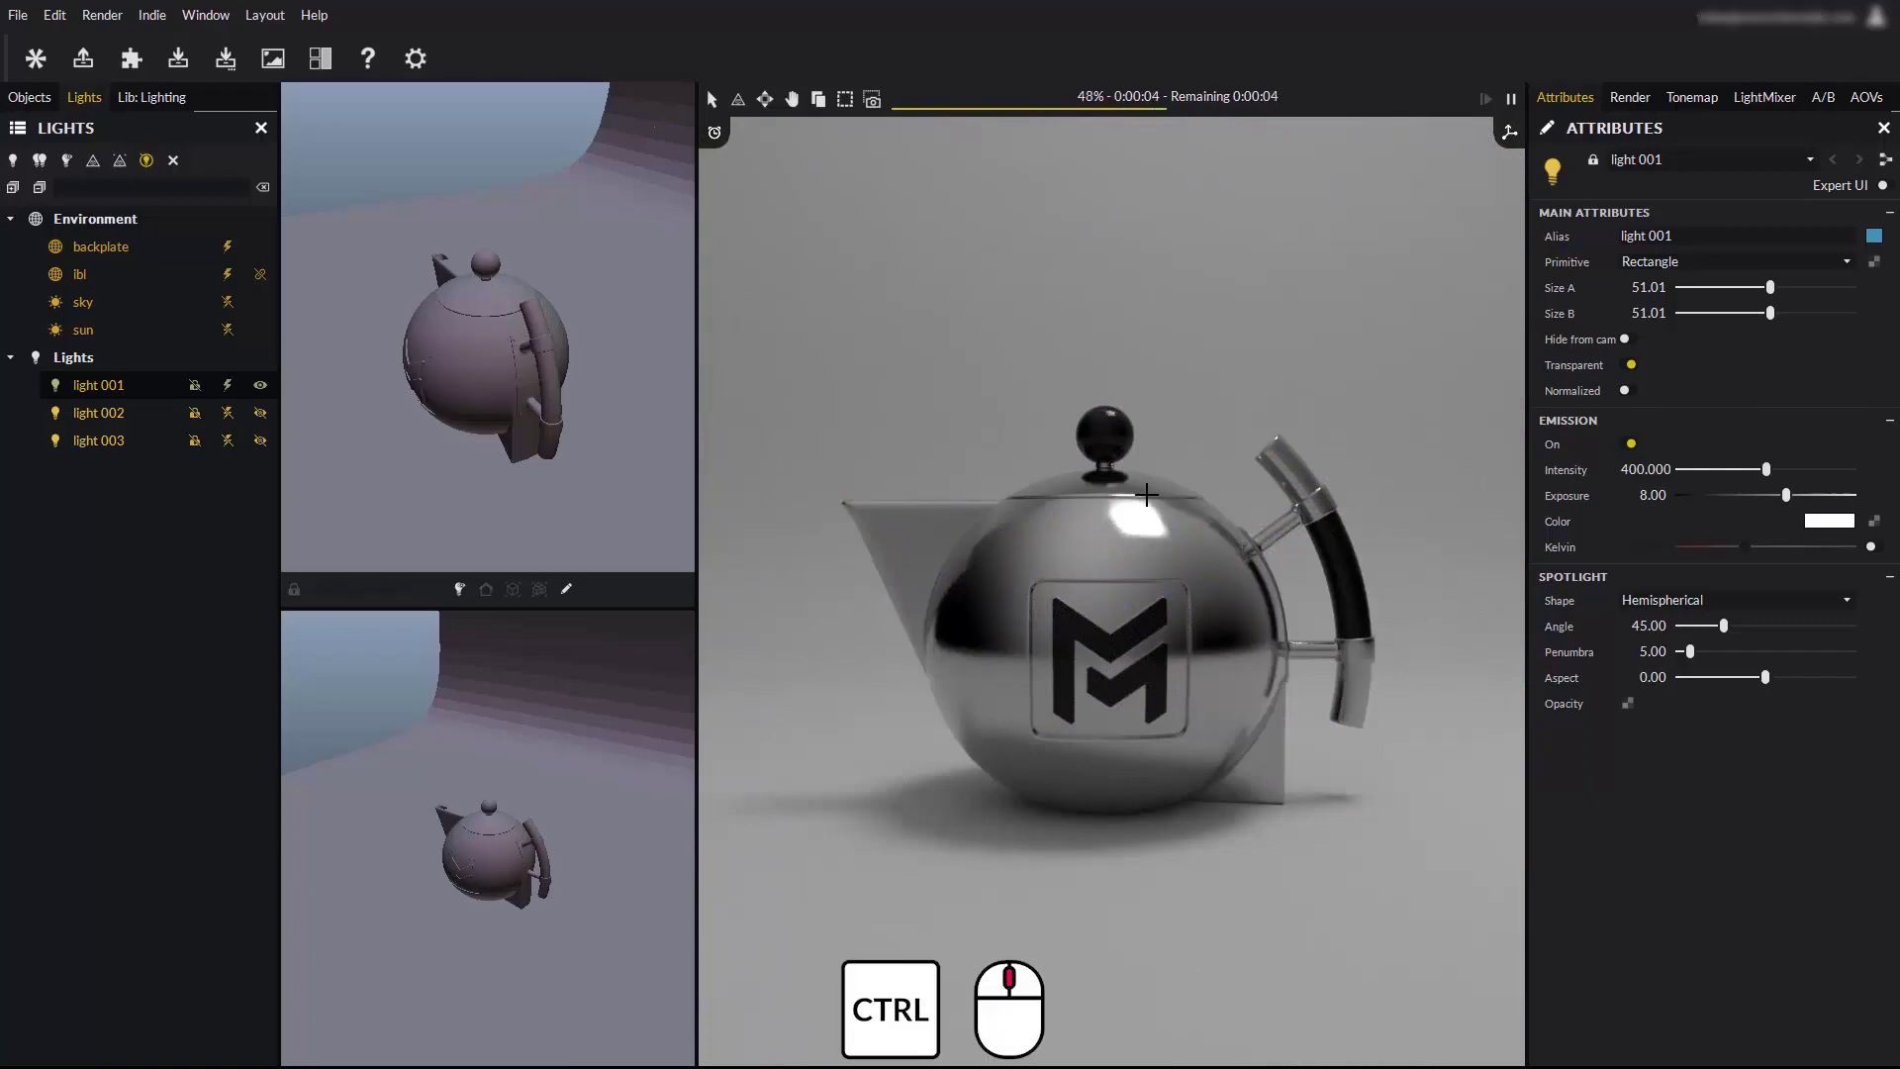
{"action": "scroll", "coordinate": [1145, 494], "scroll_direction": "up", "scroll_amount": 3, "text": "ctrl"}
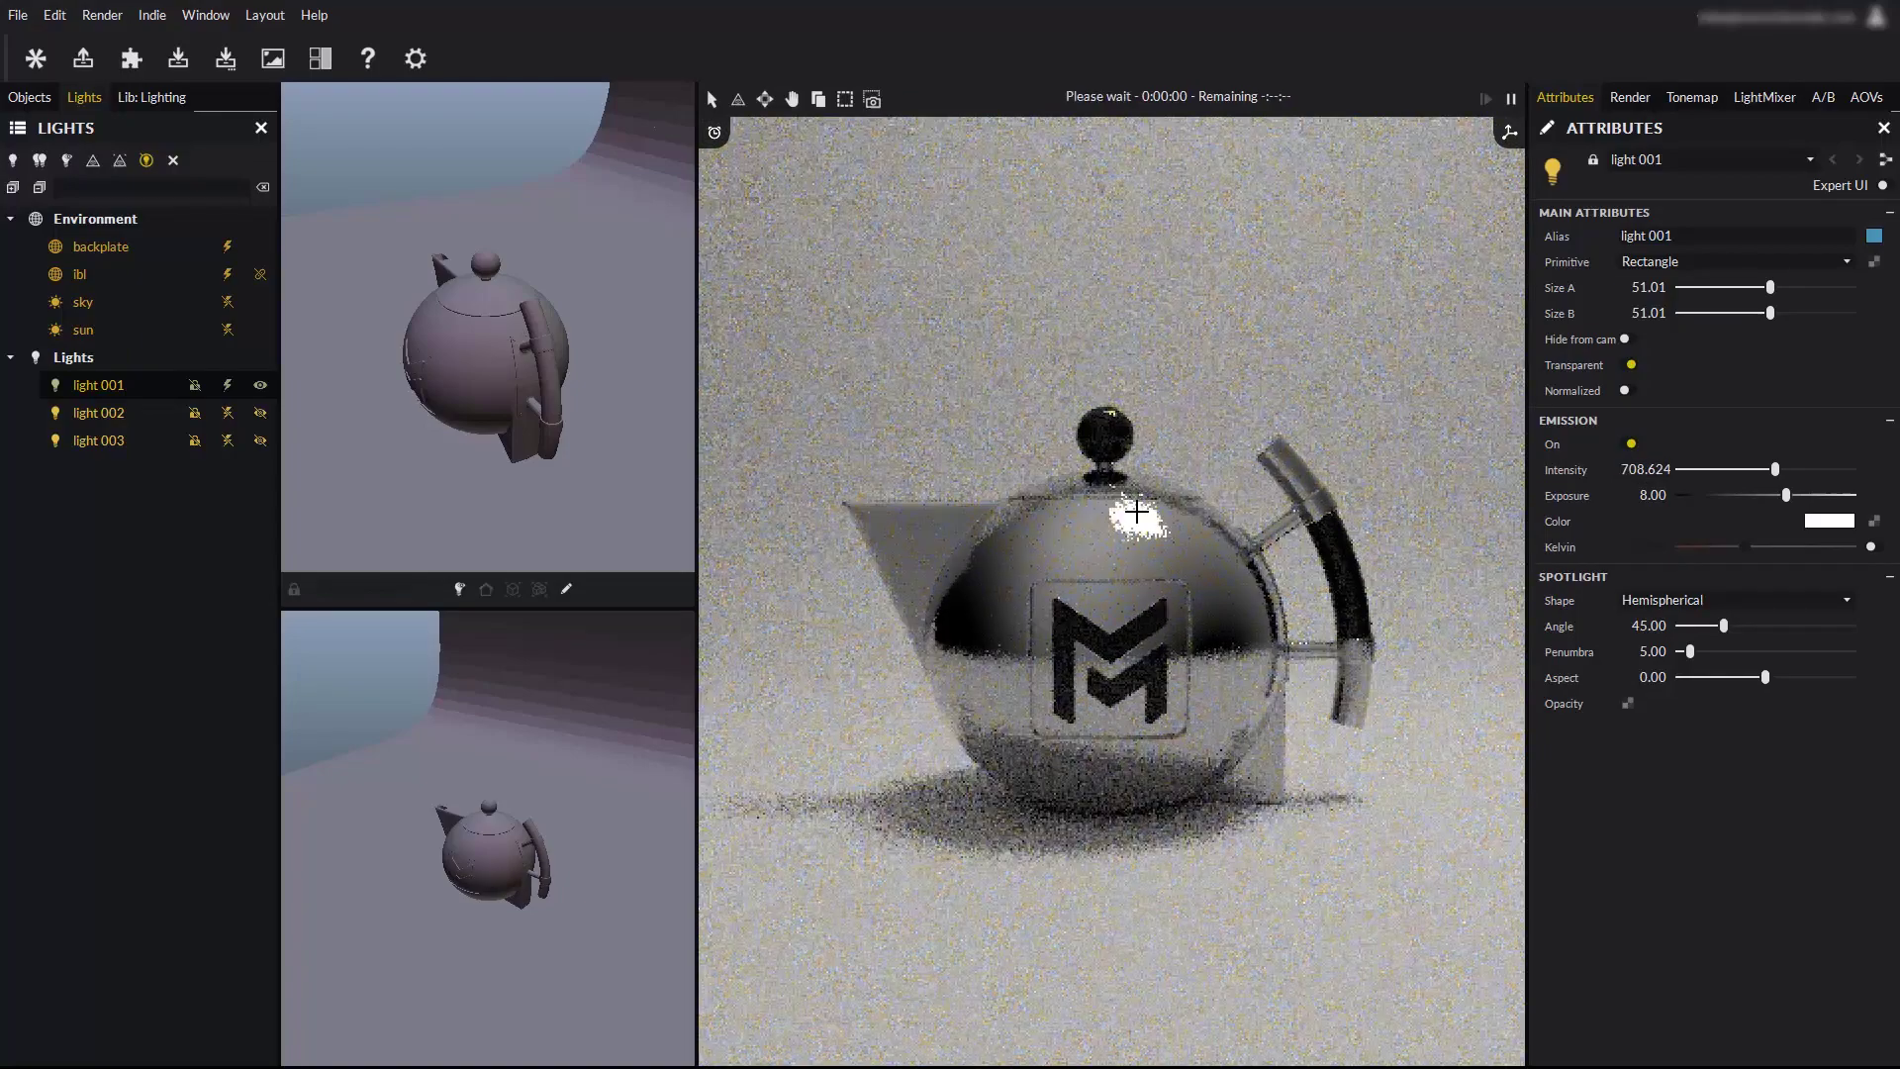
{"action": "scroll", "coordinate": [1135, 511], "scroll_direction": "up", "scroll_amount": 7, "text": "ctrl"}
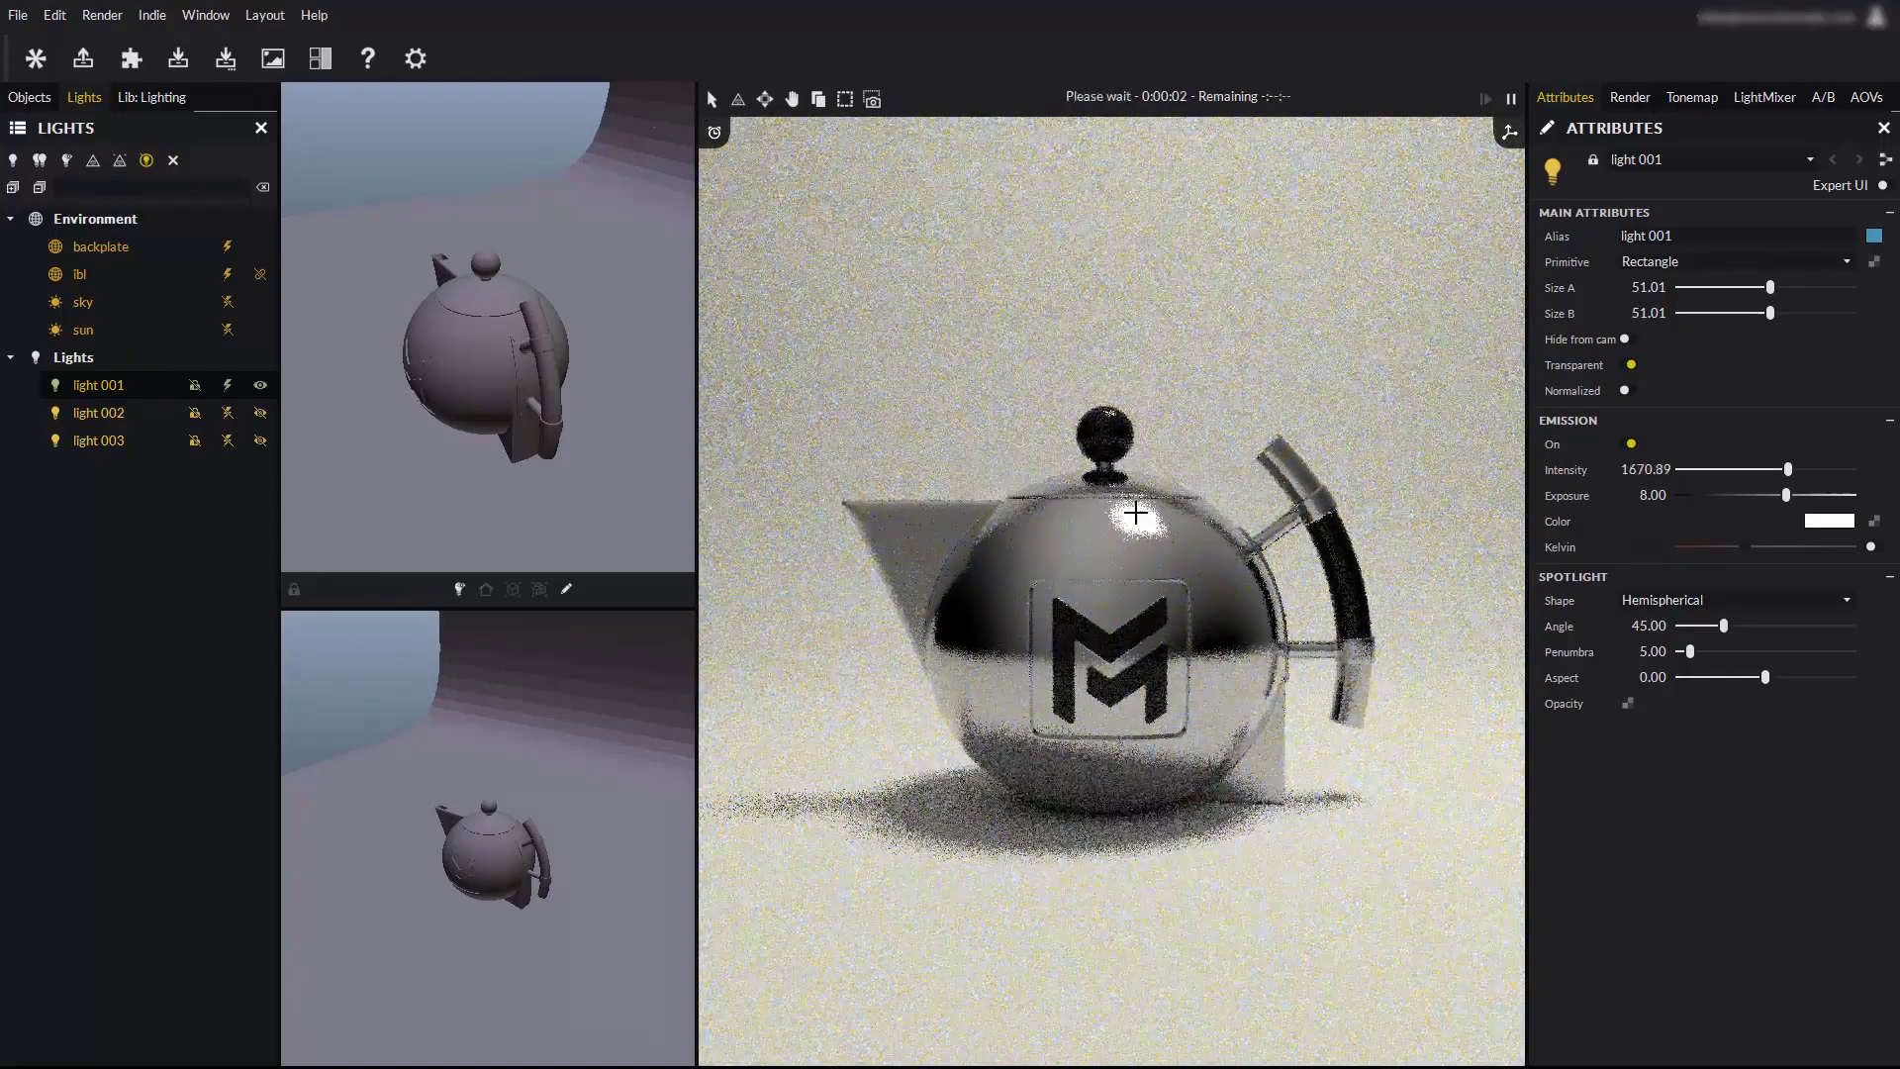
{"action": "scroll", "coordinate": [1138, 509], "scroll_direction": "up", "scroll_amount": 7, "text": "ctrl"}
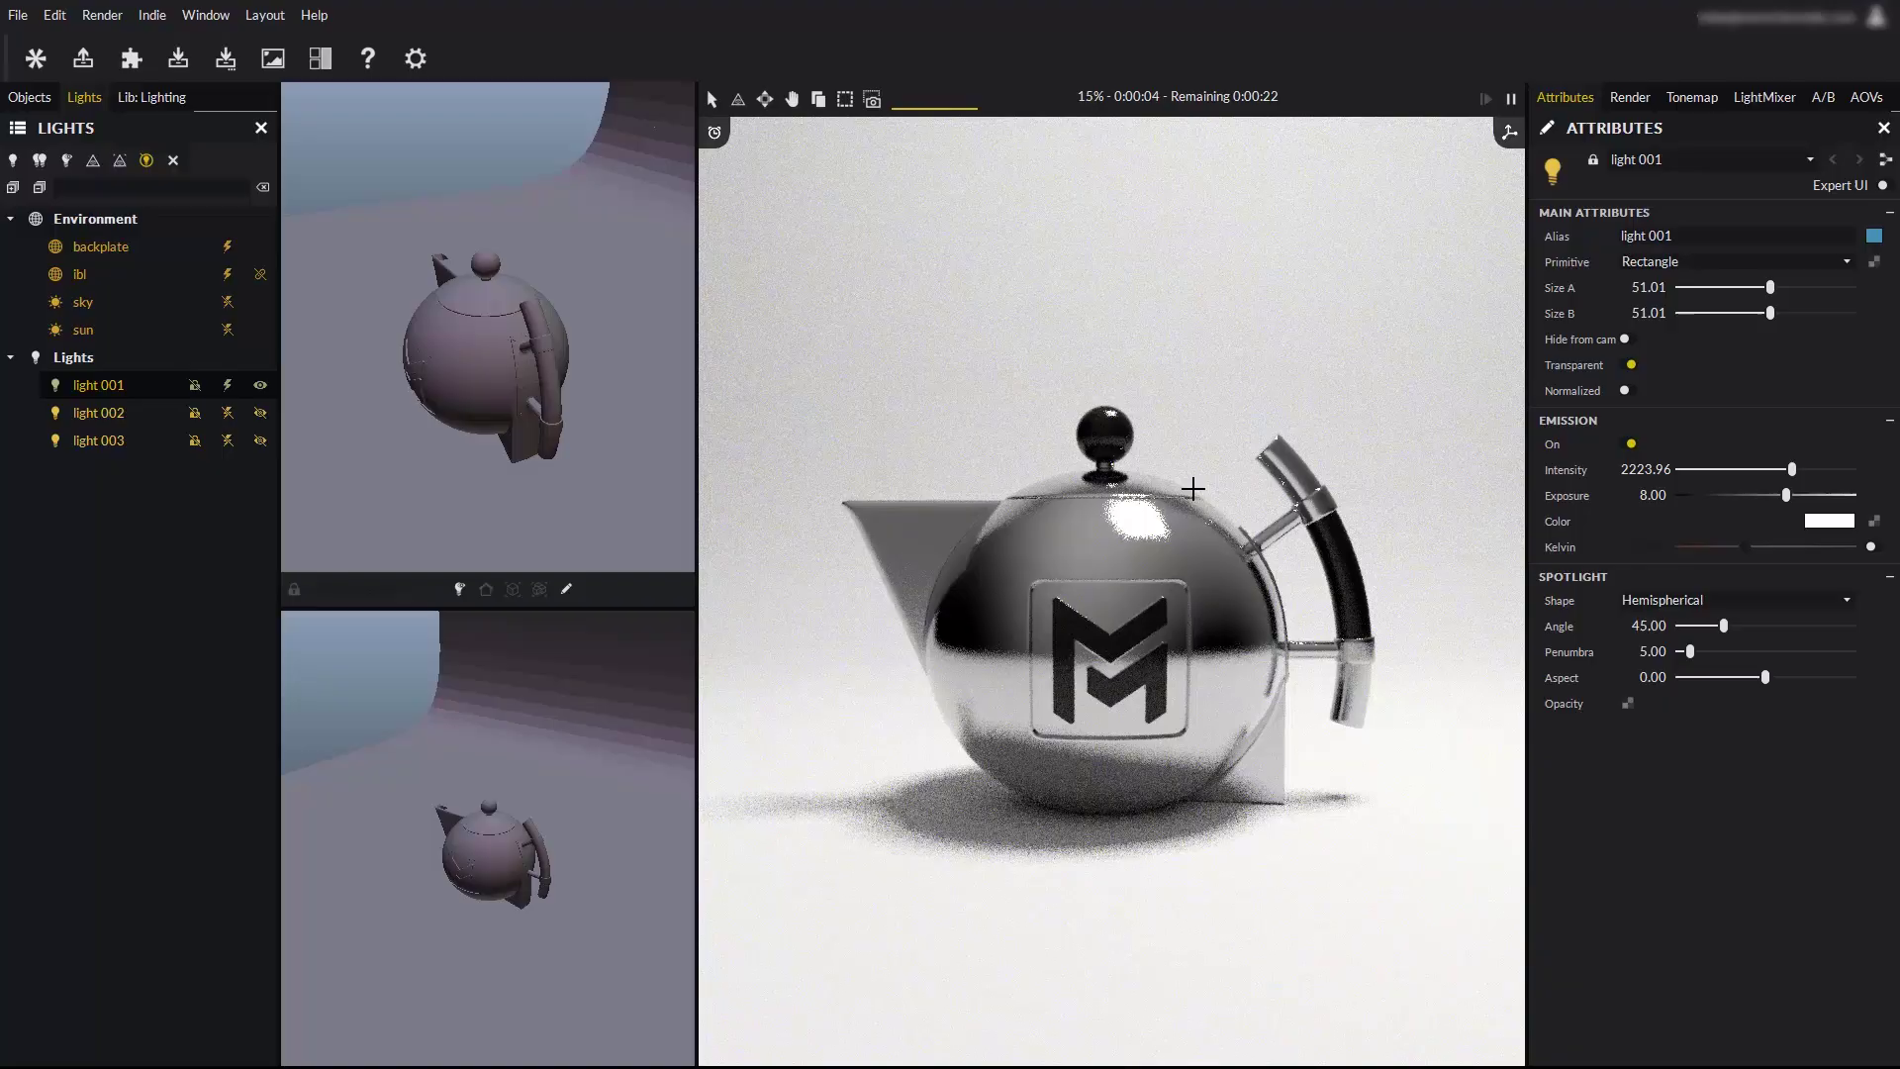
{"action": "scroll", "coordinate": [1192, 489], "scroll_direction": "down", "scroll_amount": 20, "text": "ctrl"}
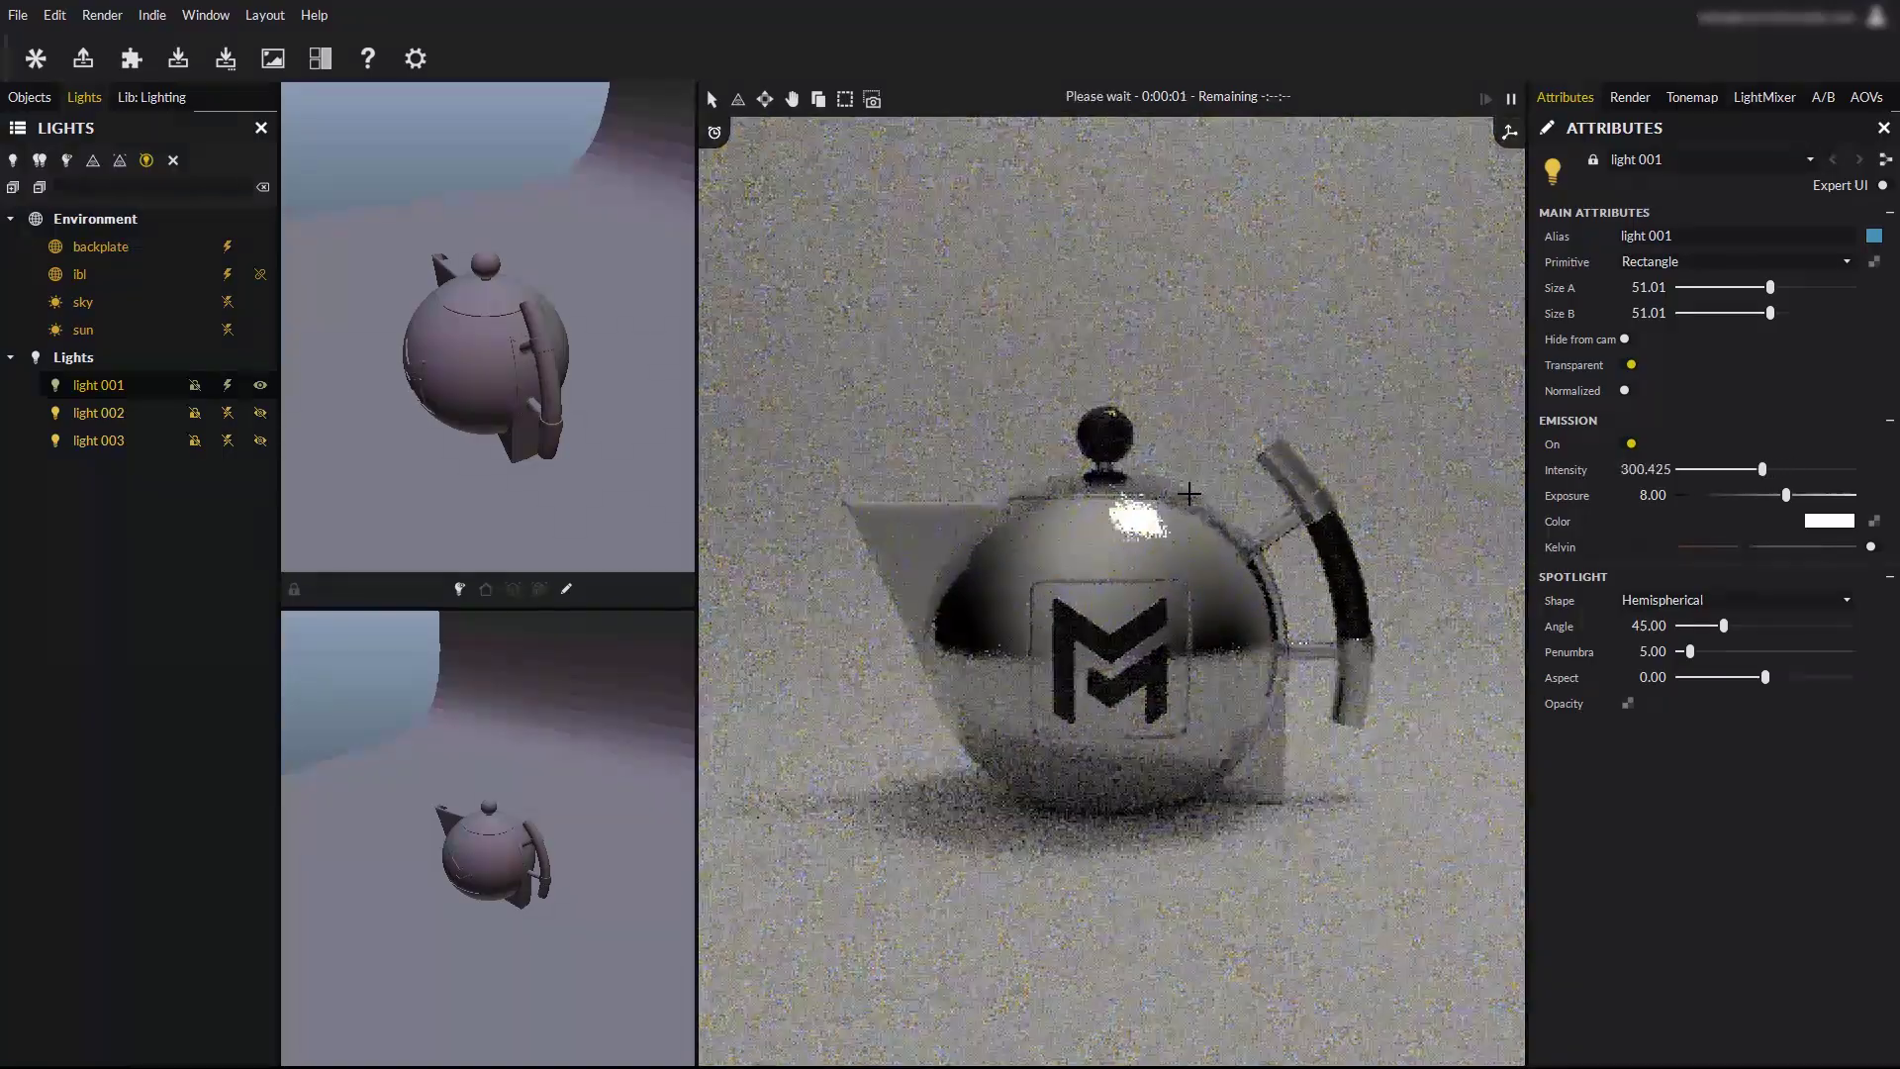
{"action": "scroll", "coordinate": [1188, 493], "scroll_direction": "down", "scroll_amount": 10, "text": "ctrl"}
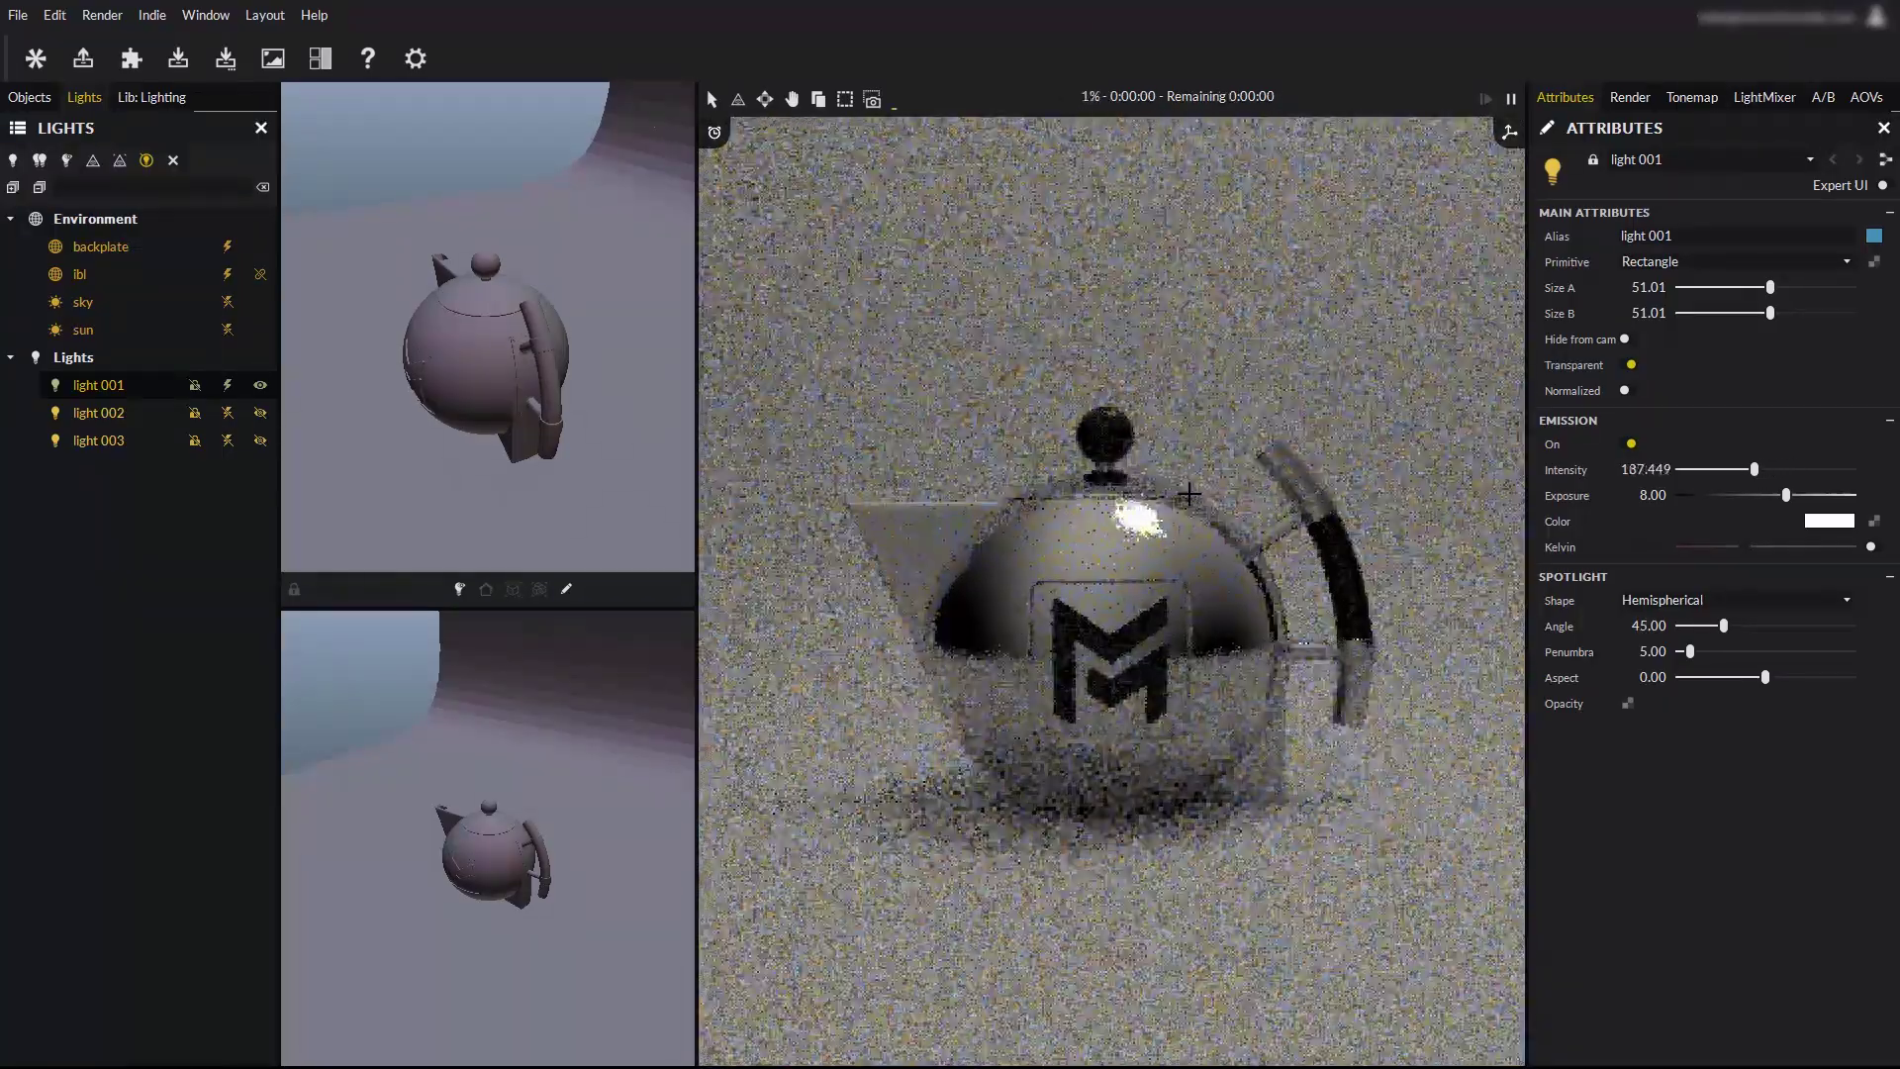
{"action": "scroll", "coordinate": [1188, 493], "scroll_direction": "up", "scroll_amount": 19, "text": "ctrl"}
{"action": "scroll", "coordinate": [1188, 493], "scroll_direction": "up", "scroll_amount": 2, "text": "ctrl"}
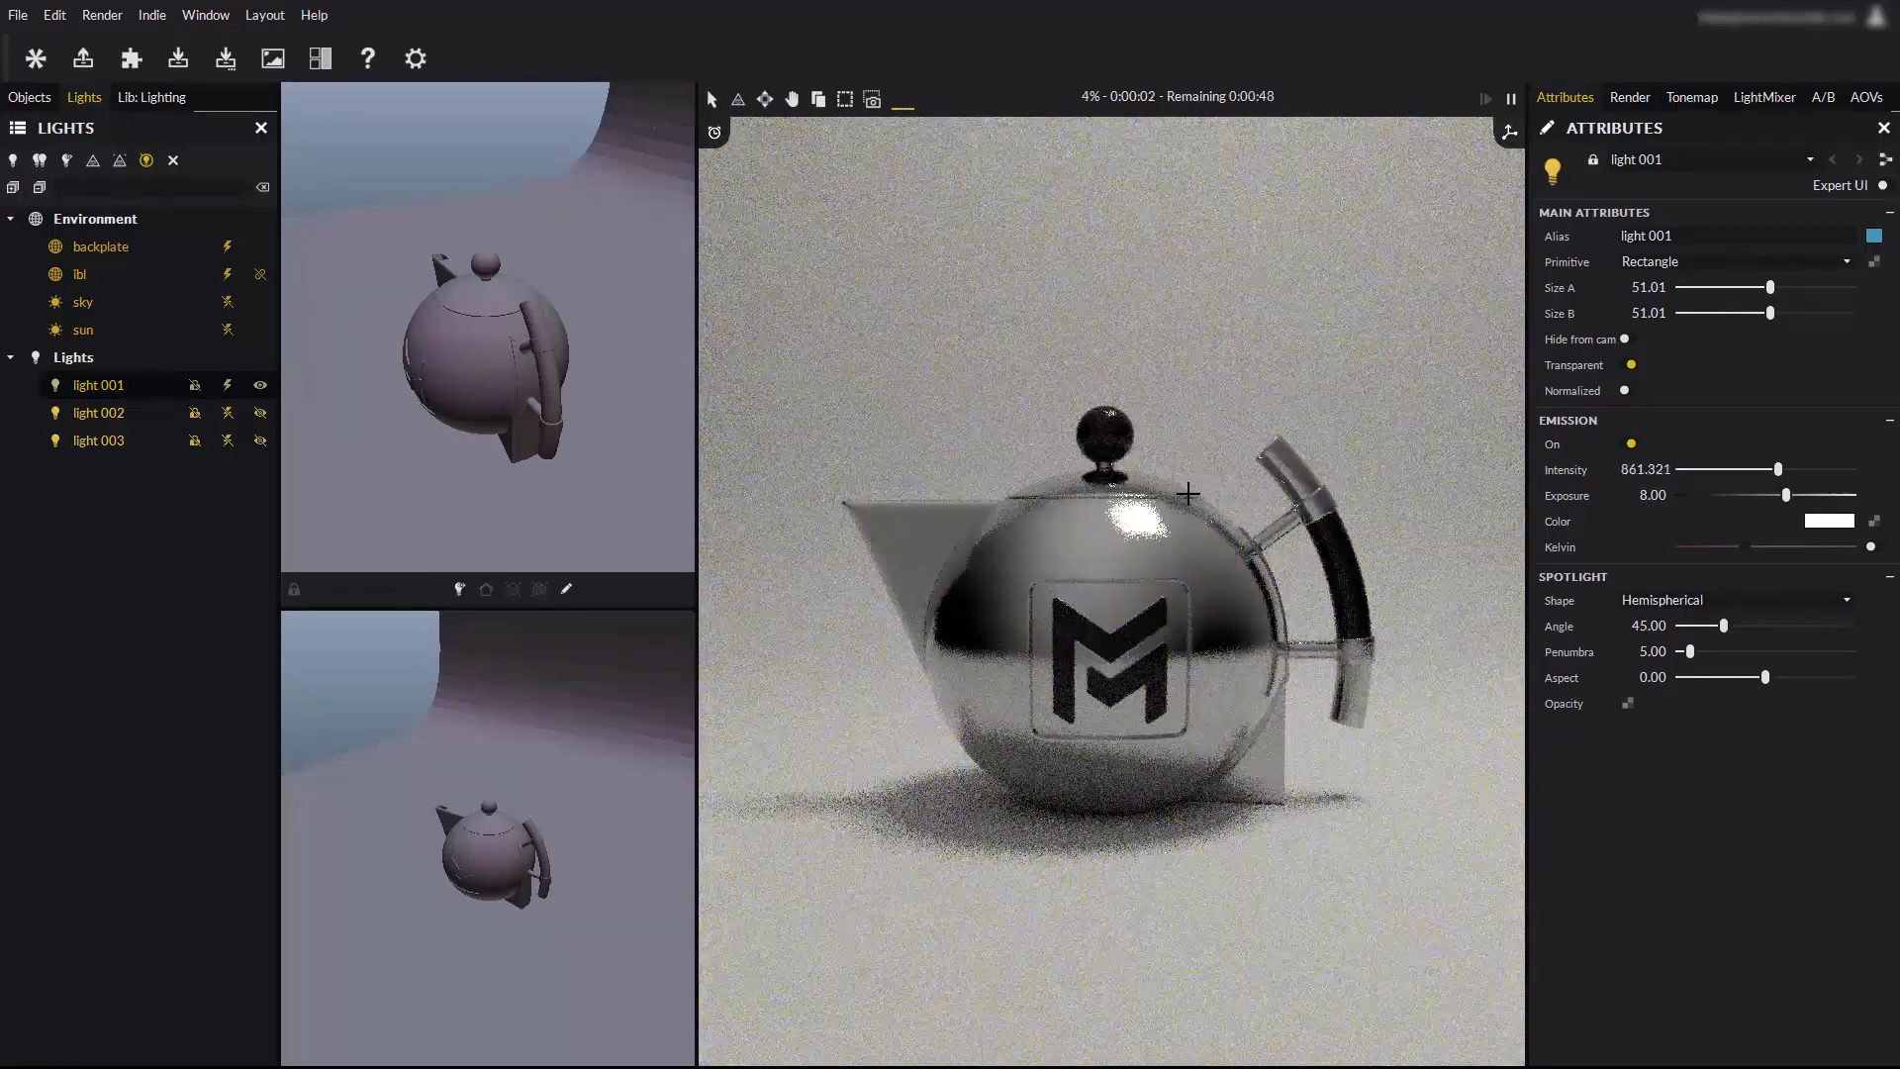
{"action": "left_click_drag", "start_coordinate": [1774, 465], "coordinate": [1745, 474]}
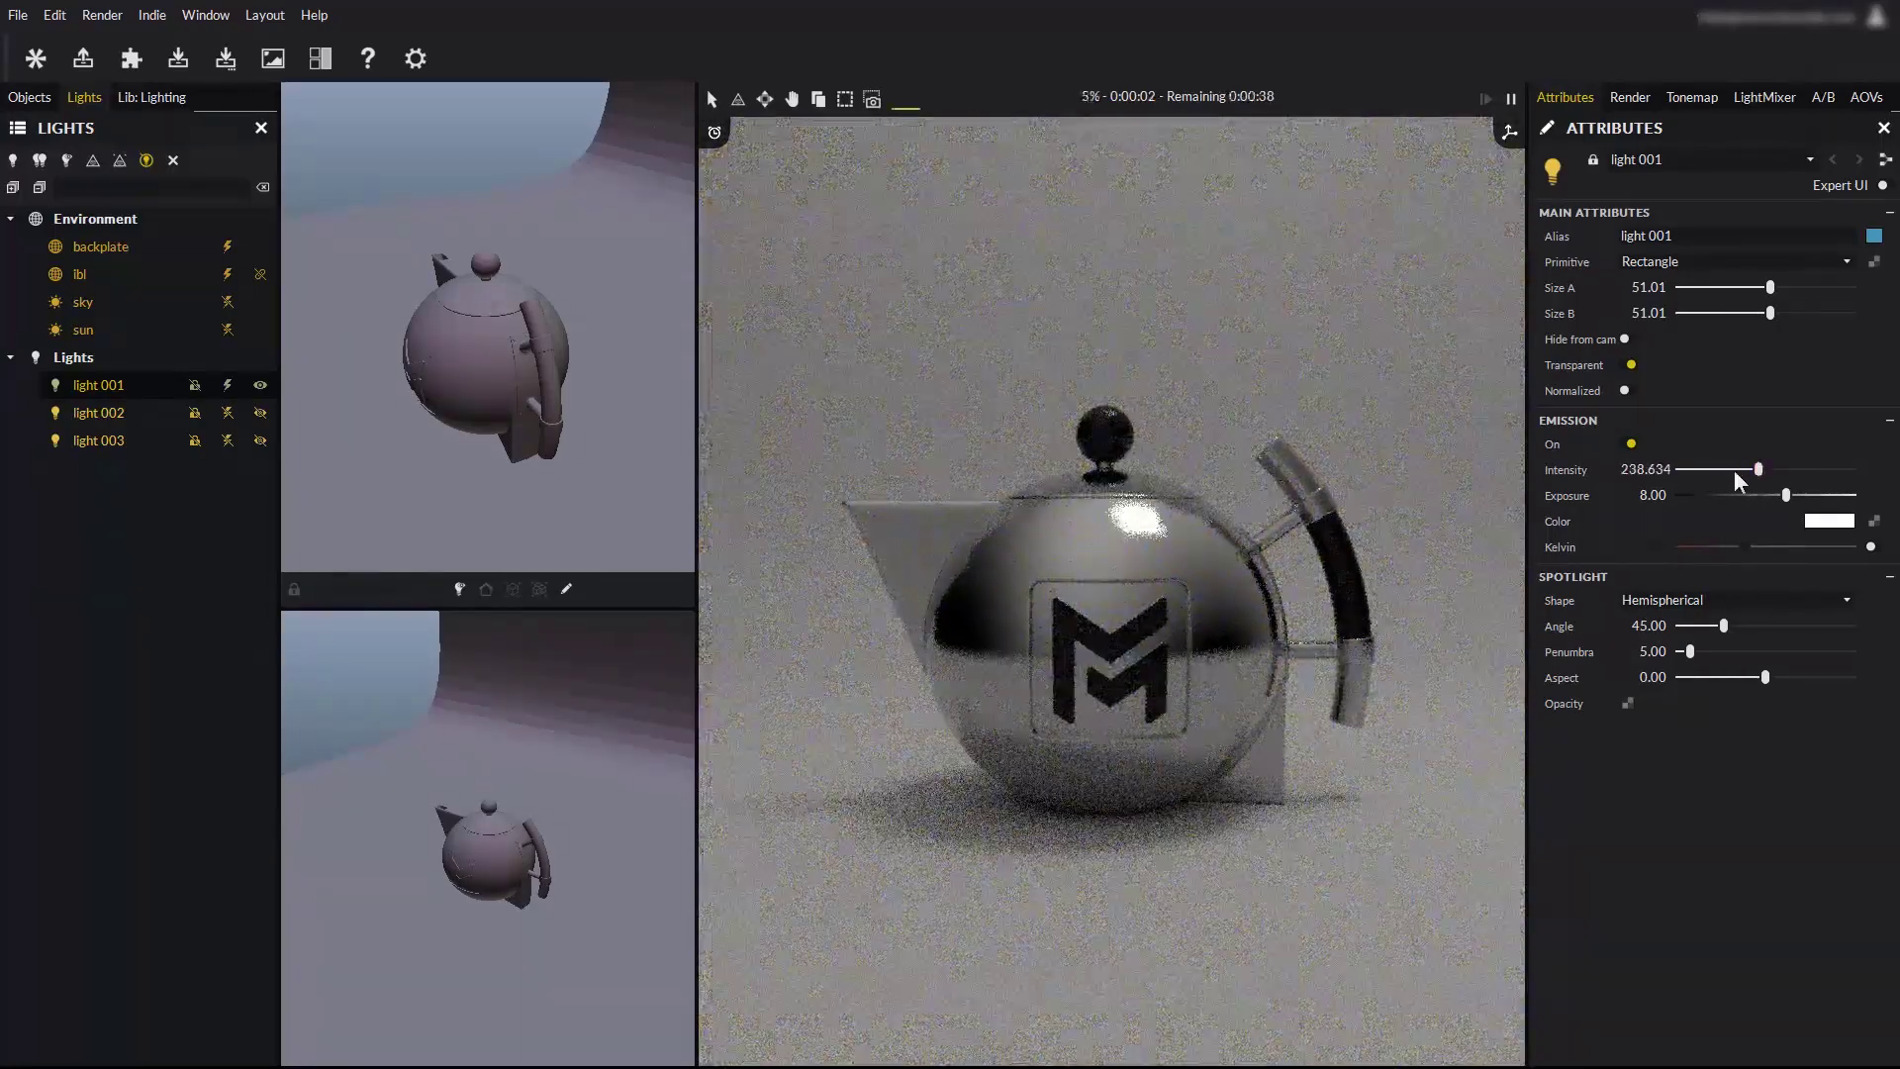
{"action": "right_click", "coordinate": [1740, 475]}
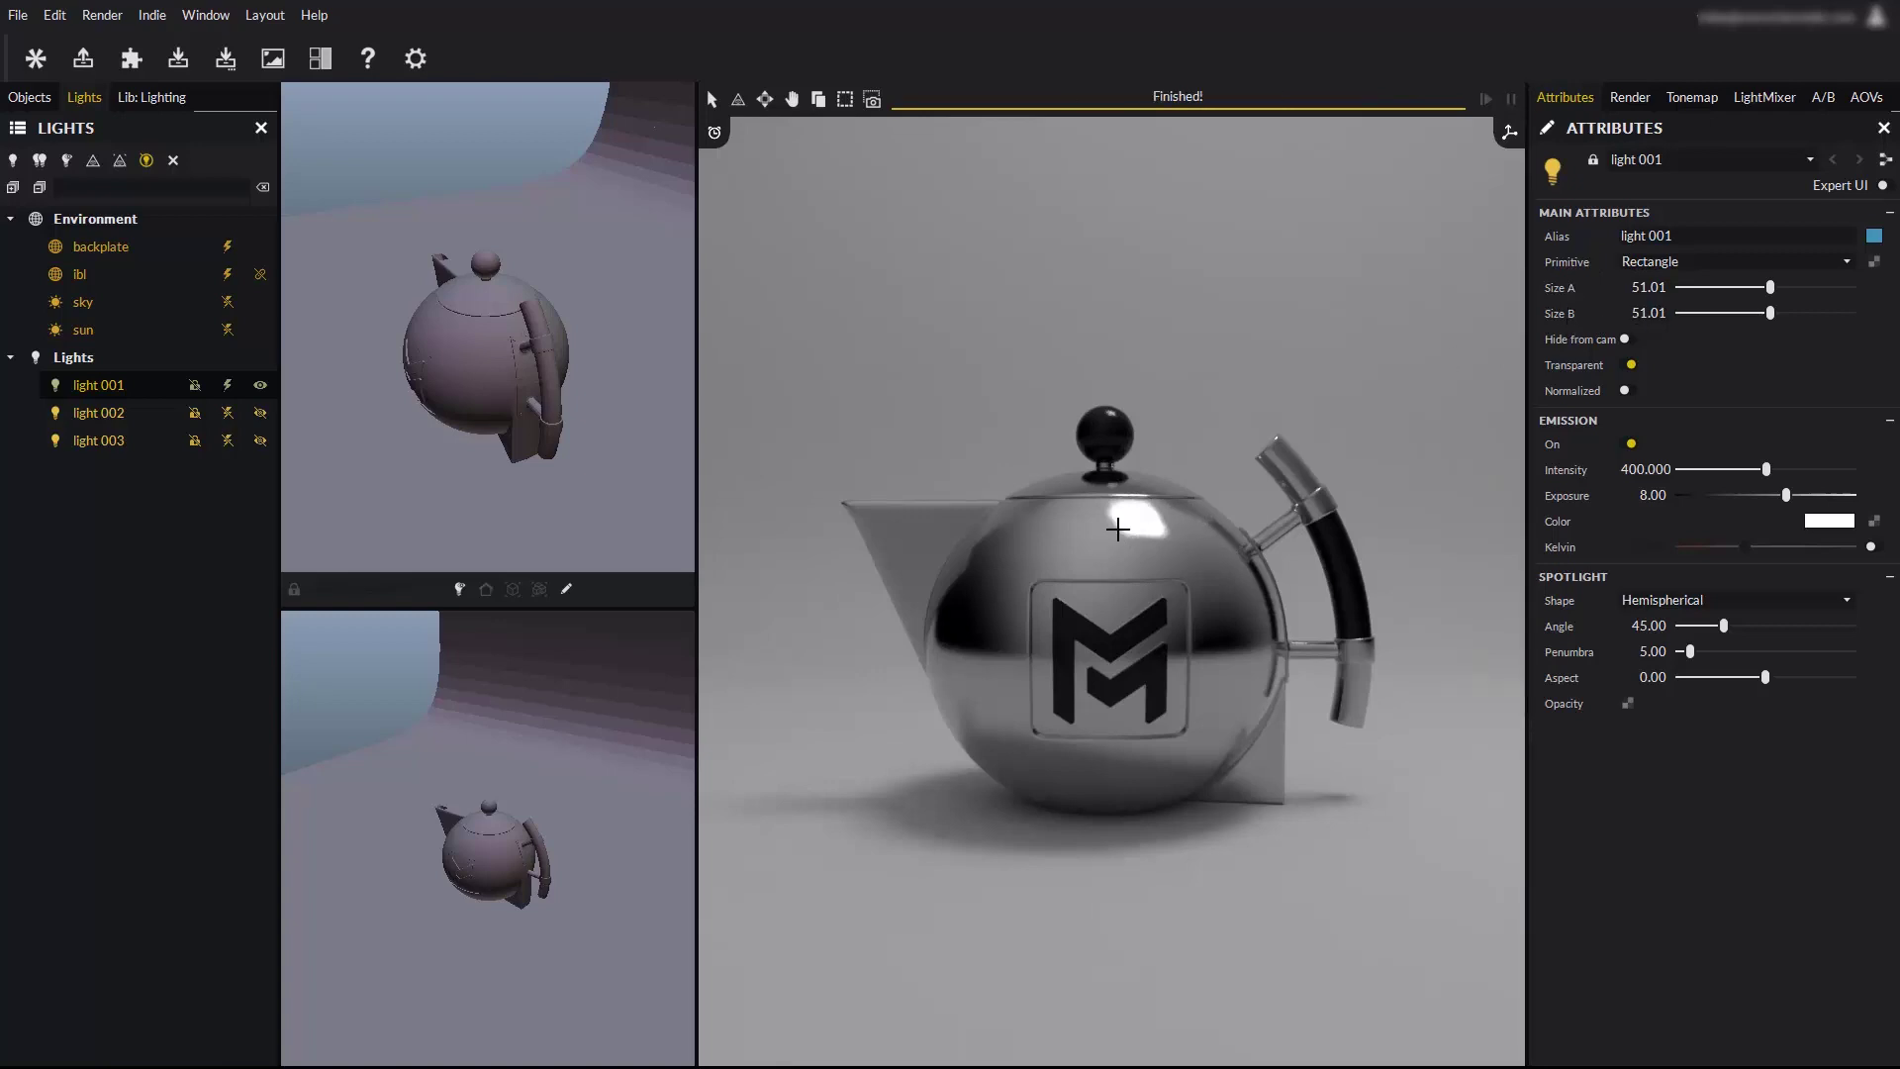
{"action": "left_click_drag", "start_coordinate": [1116, 529], "coordinate": [1115, 530], "text": "shift"}
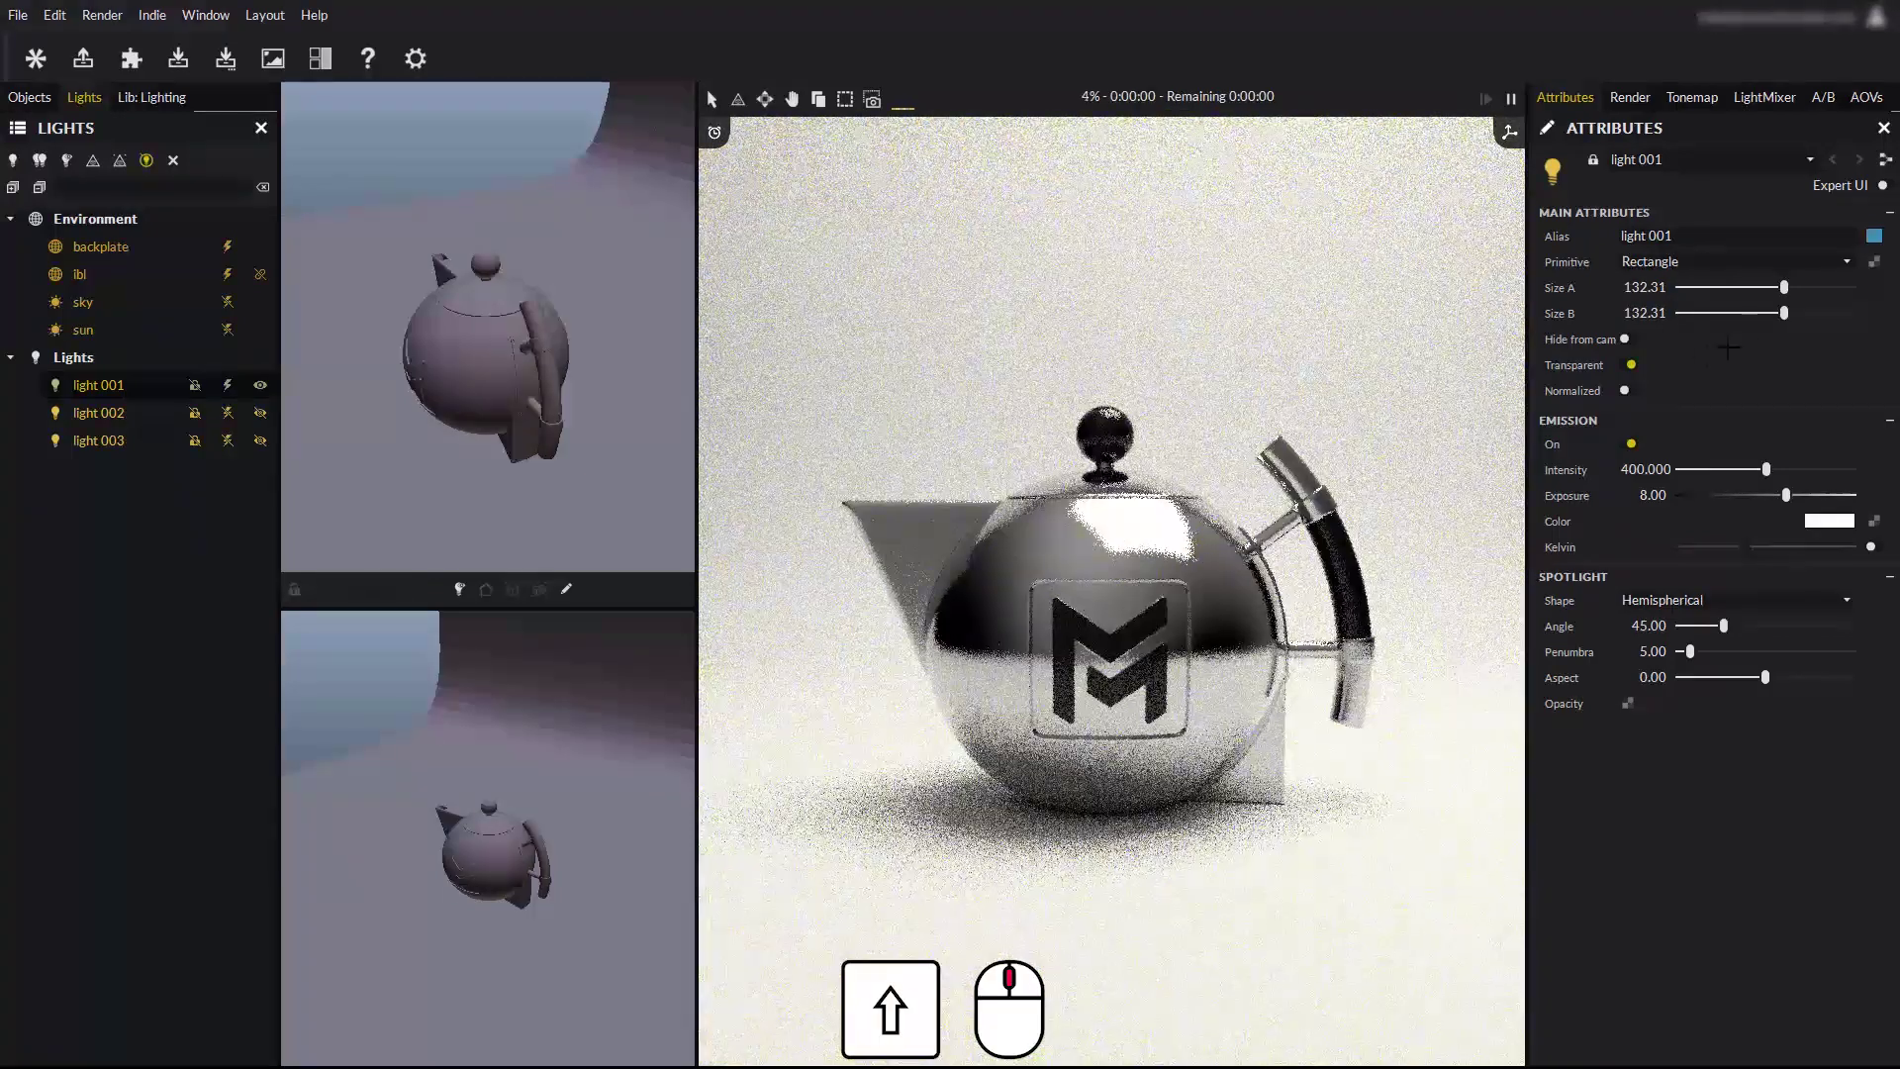
{"action": "scroll", "coordinate": [1186, 503], "scroll_direction": "down", "scroll_amount": 3, "text": "shift"}
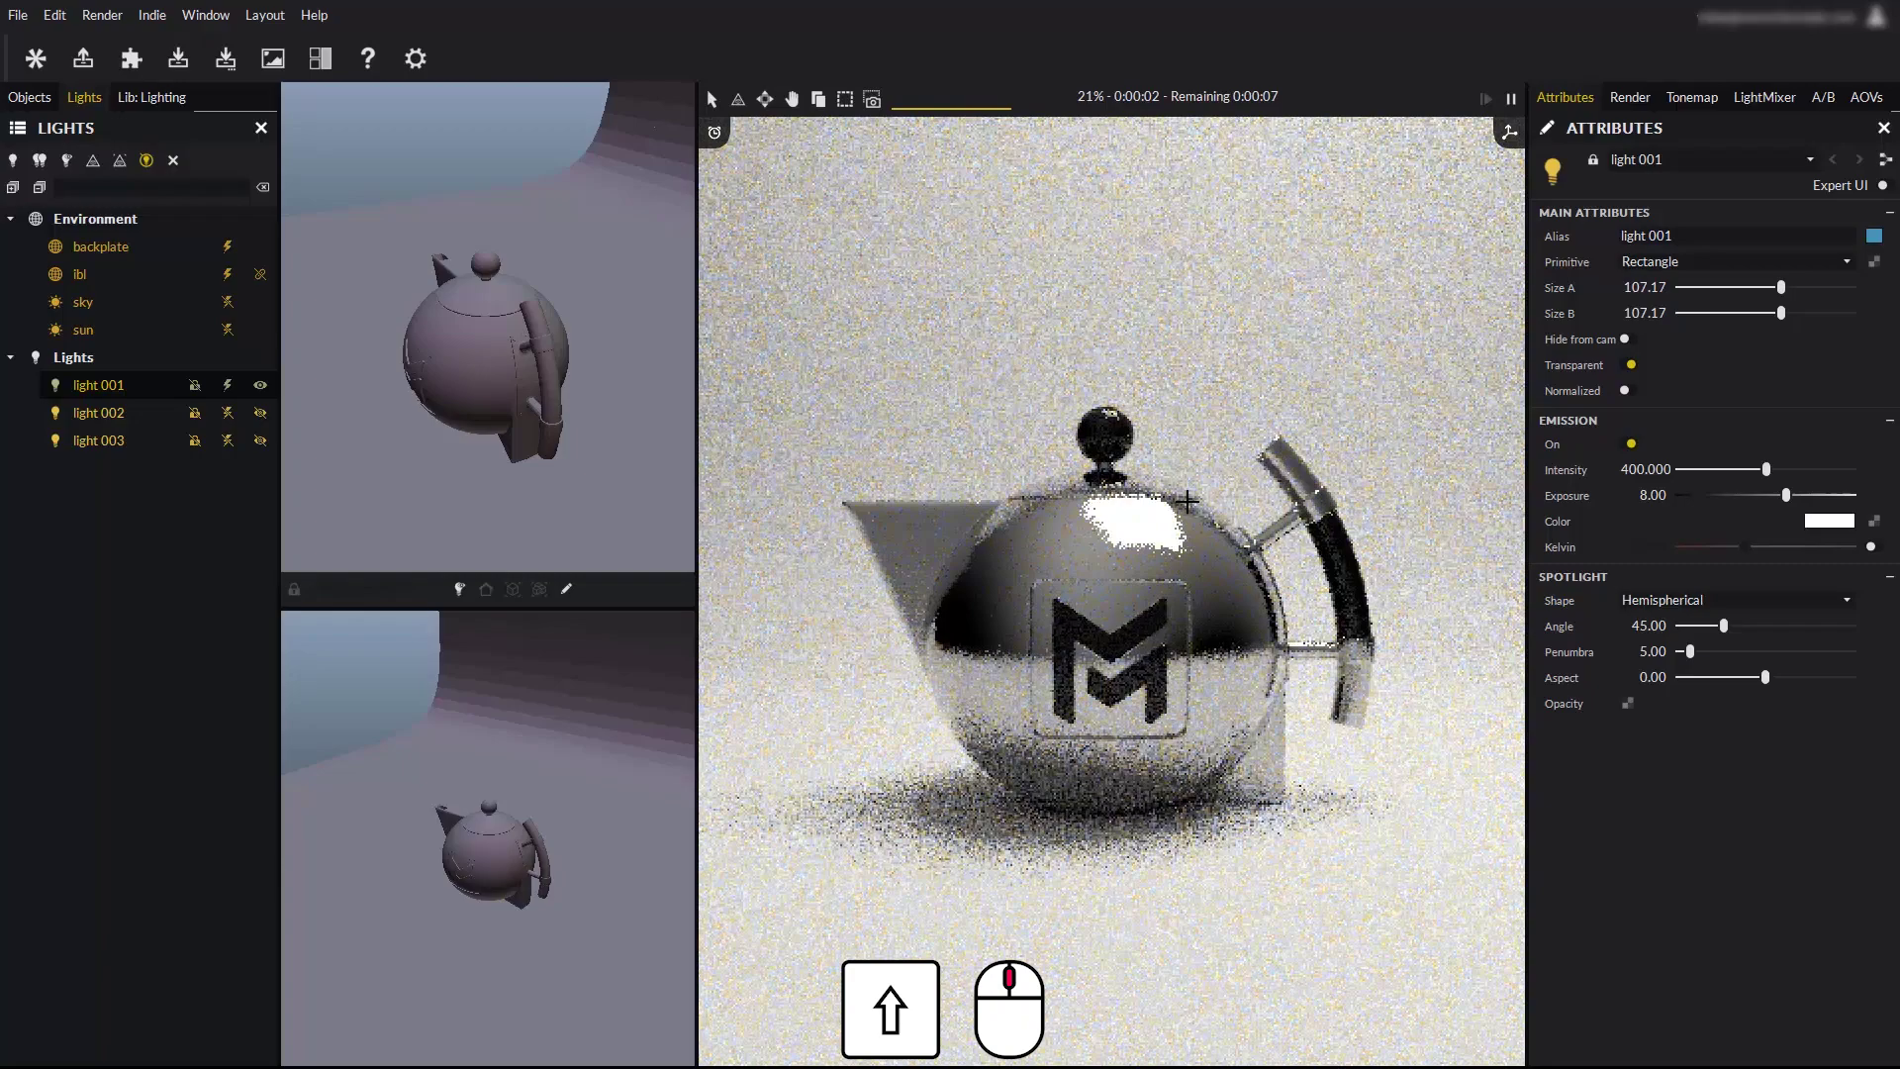
{"action": "scroll", "coordinate": [1186, 506], "scroll_direction": "down", "scroll_amount": 2, "text": "shift"}
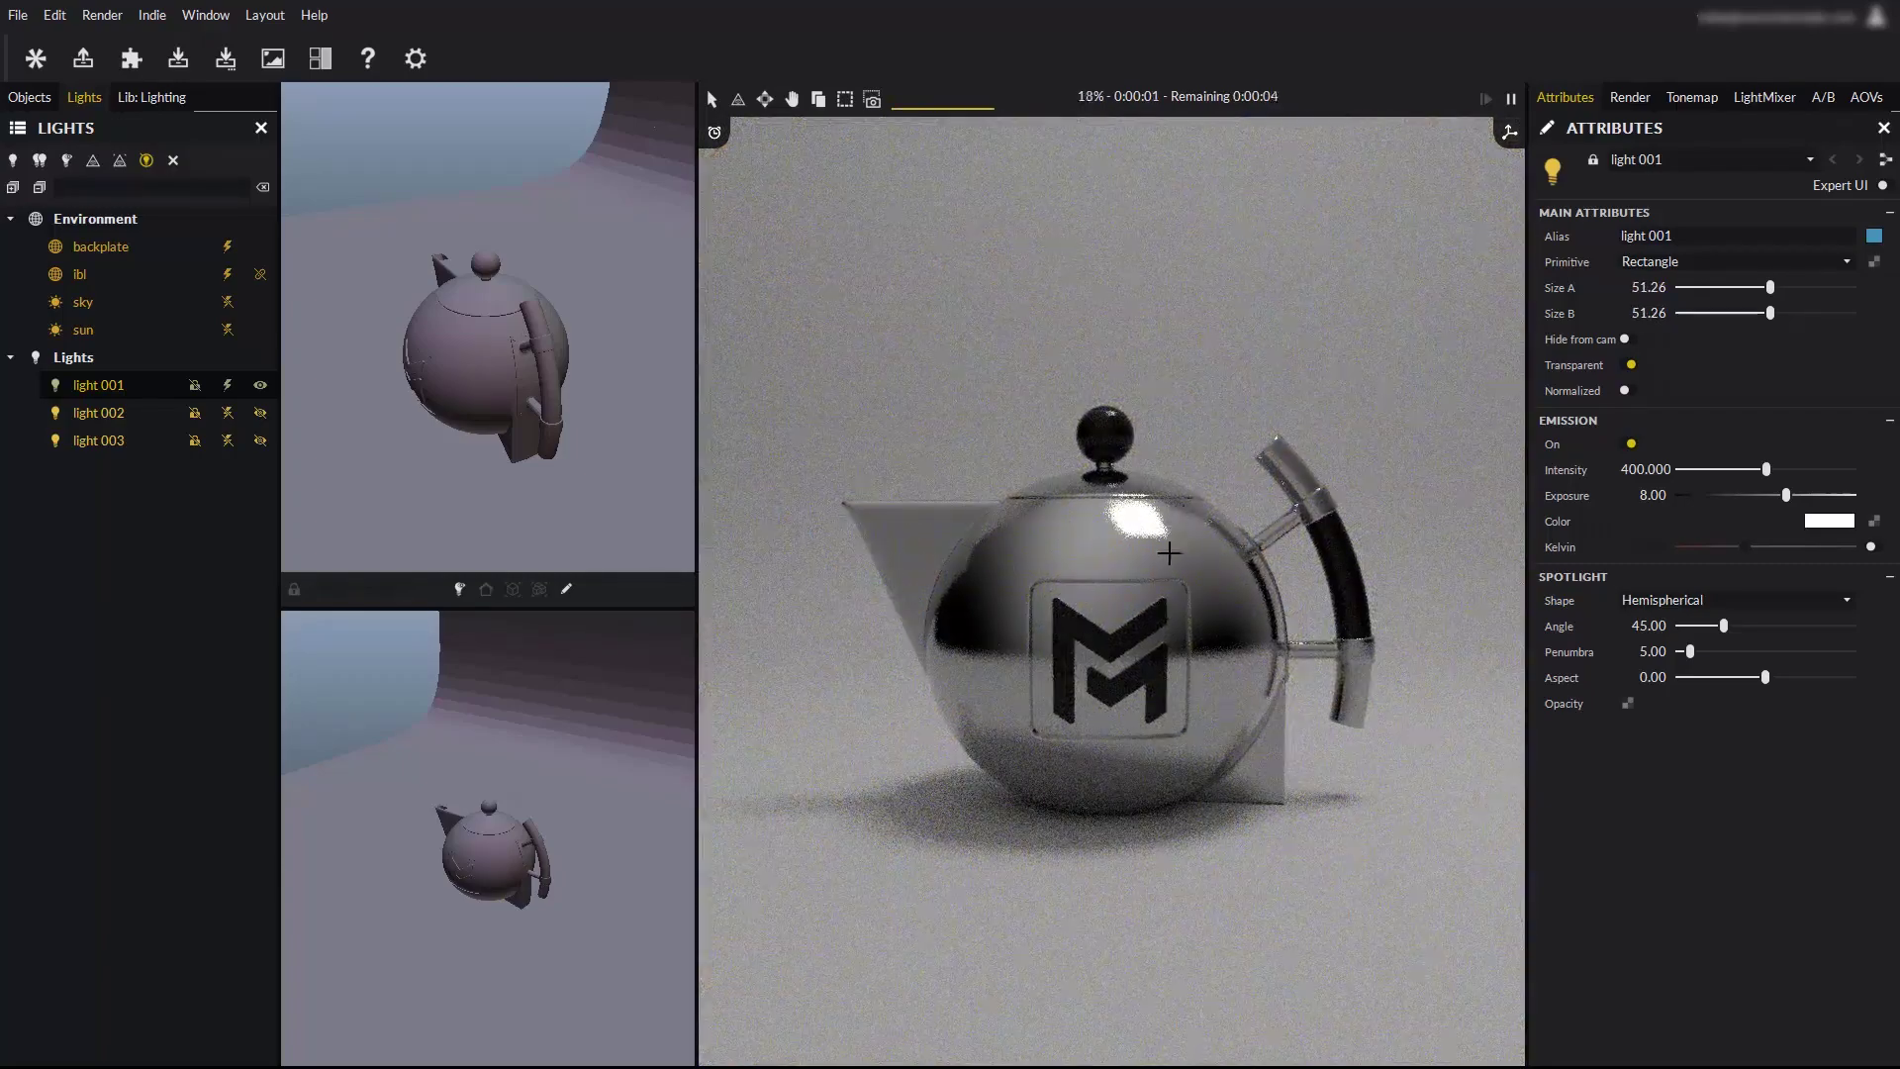
{"action": "left_click", "coordinate": [1669, 263]}
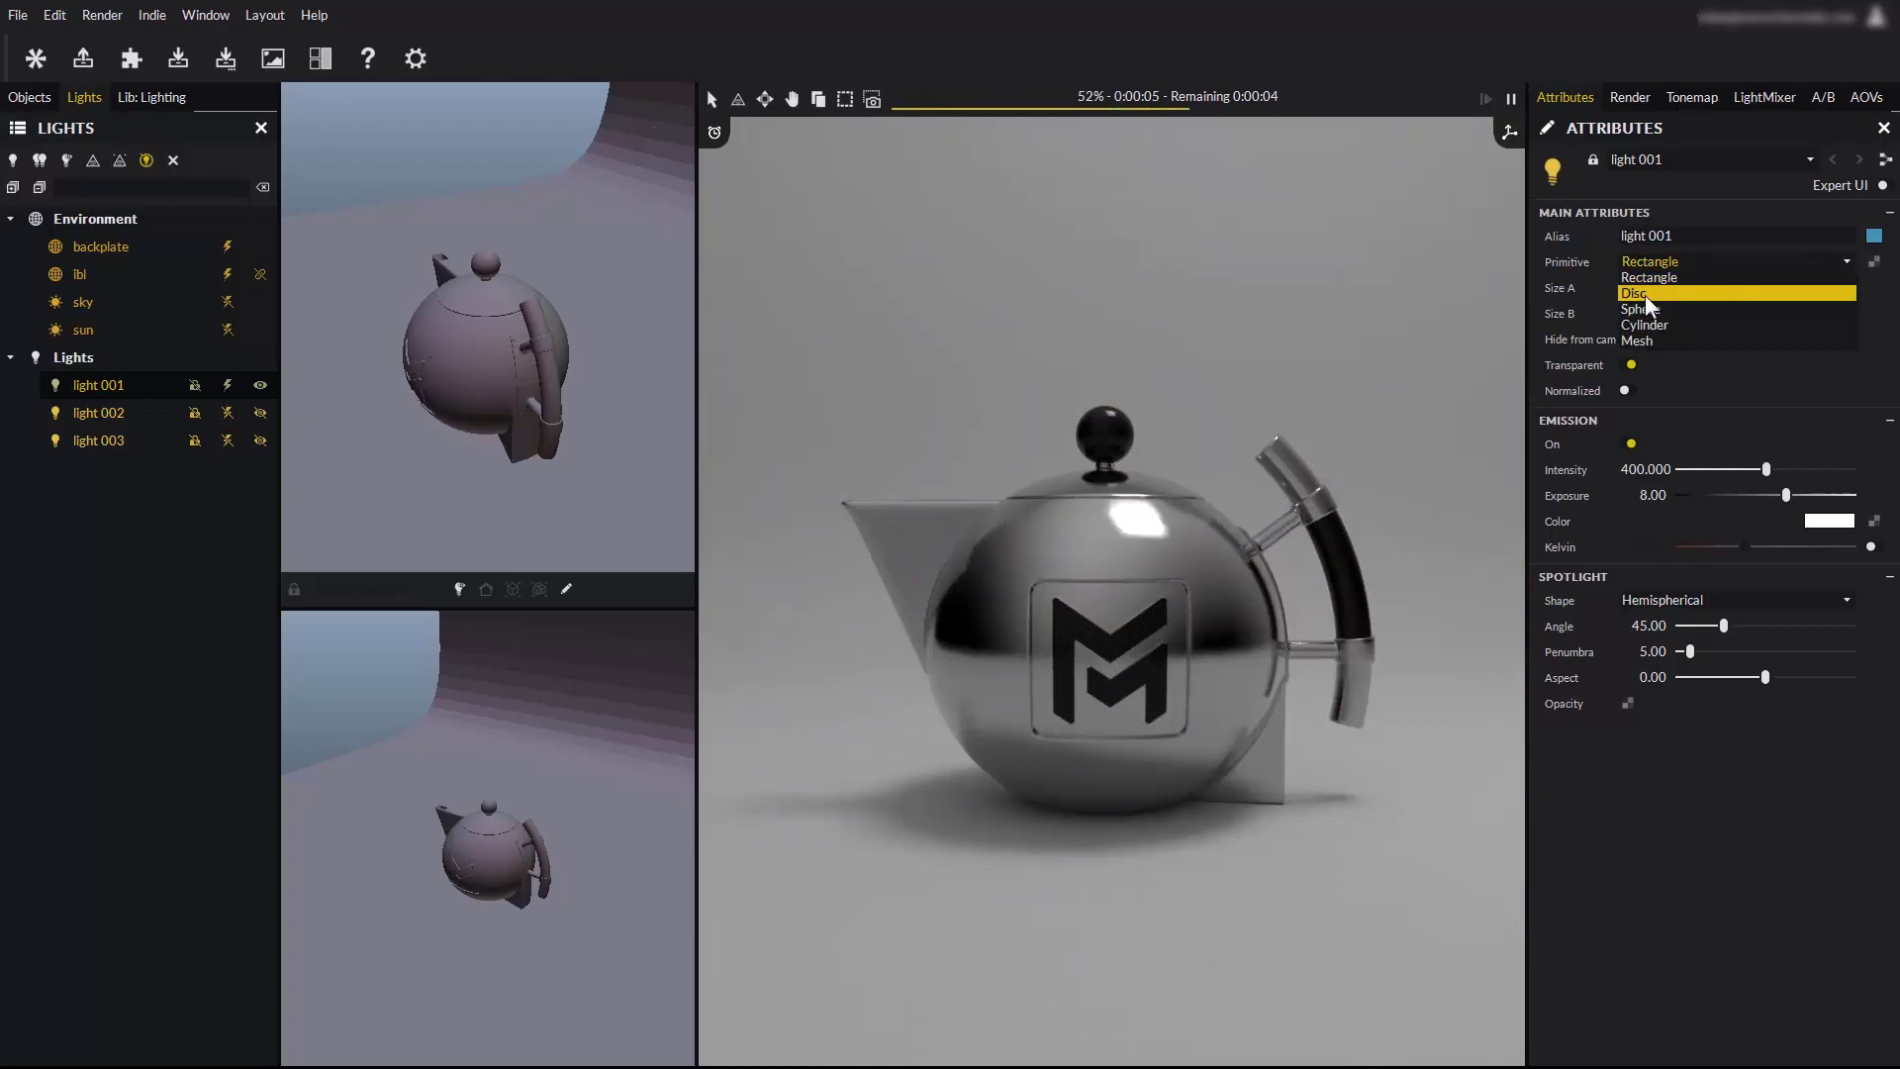
{"action": "left_click", "coordinate": [1644, 293]}
{"action": "left_click", "coordinate": [1658, 260]}
{"action": "left_click", "coordinate": [1647, 295]}
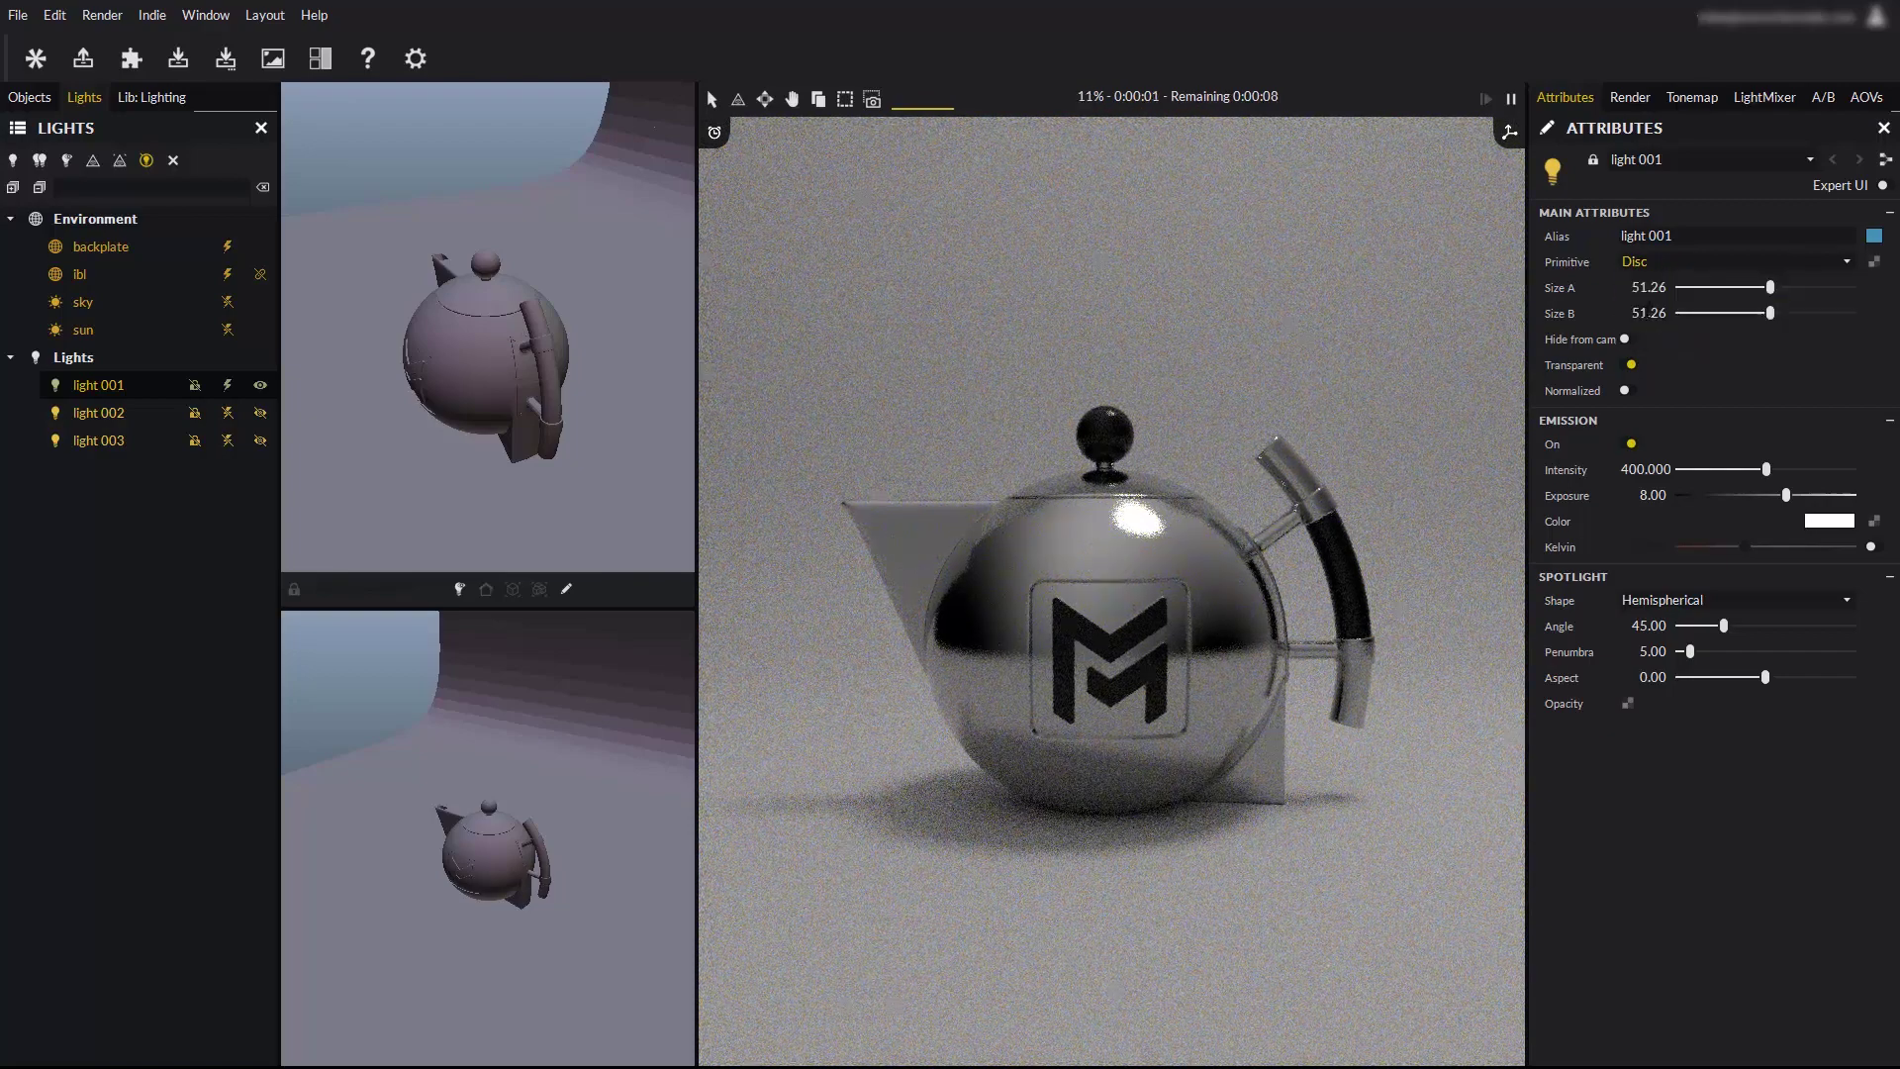
{"action": "left_click", "coordinate": [1648, 259]}
{"action": "left_click", "coordinate": [1650, 271]}
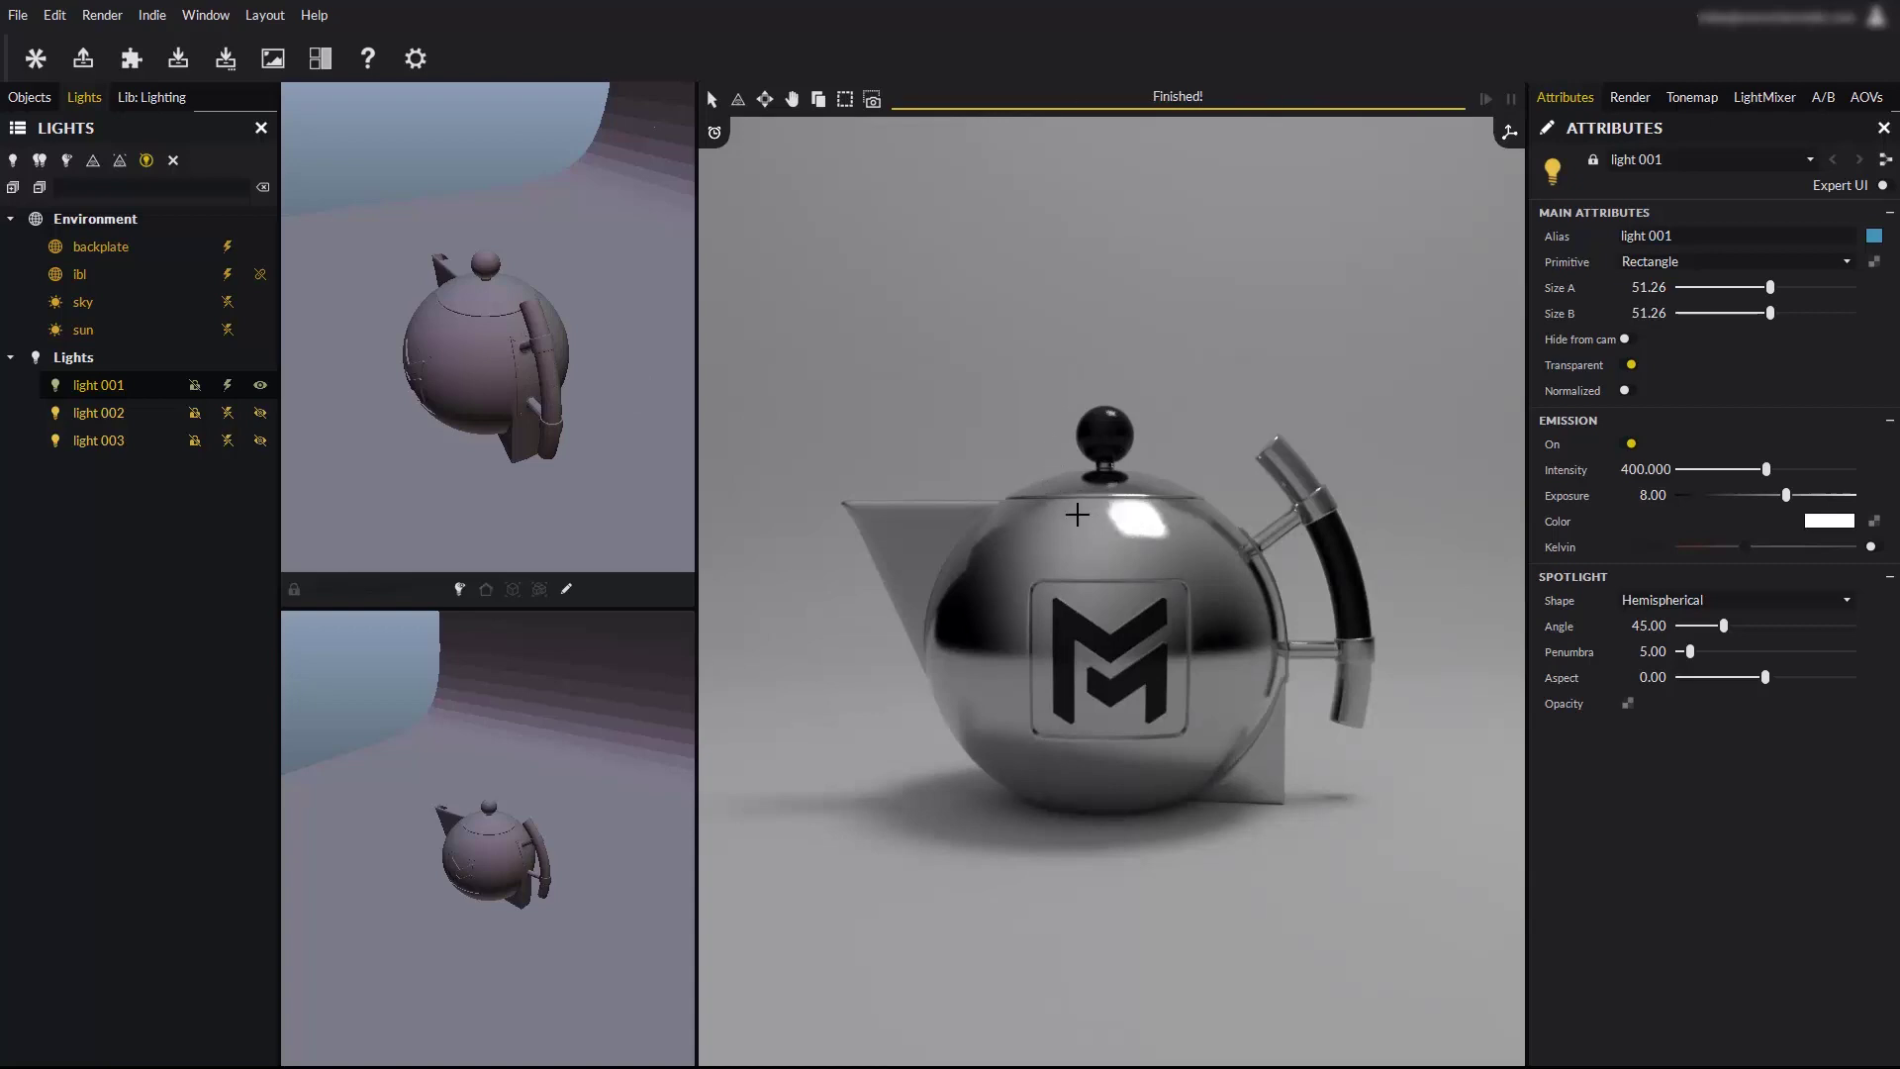
Reposition the light's highlight from the teapot spout onto the teapot body.
{"action": "left_click", "coordinate": [712, 100]}
{"action": "left_click", "coordinate": [883, 509]}
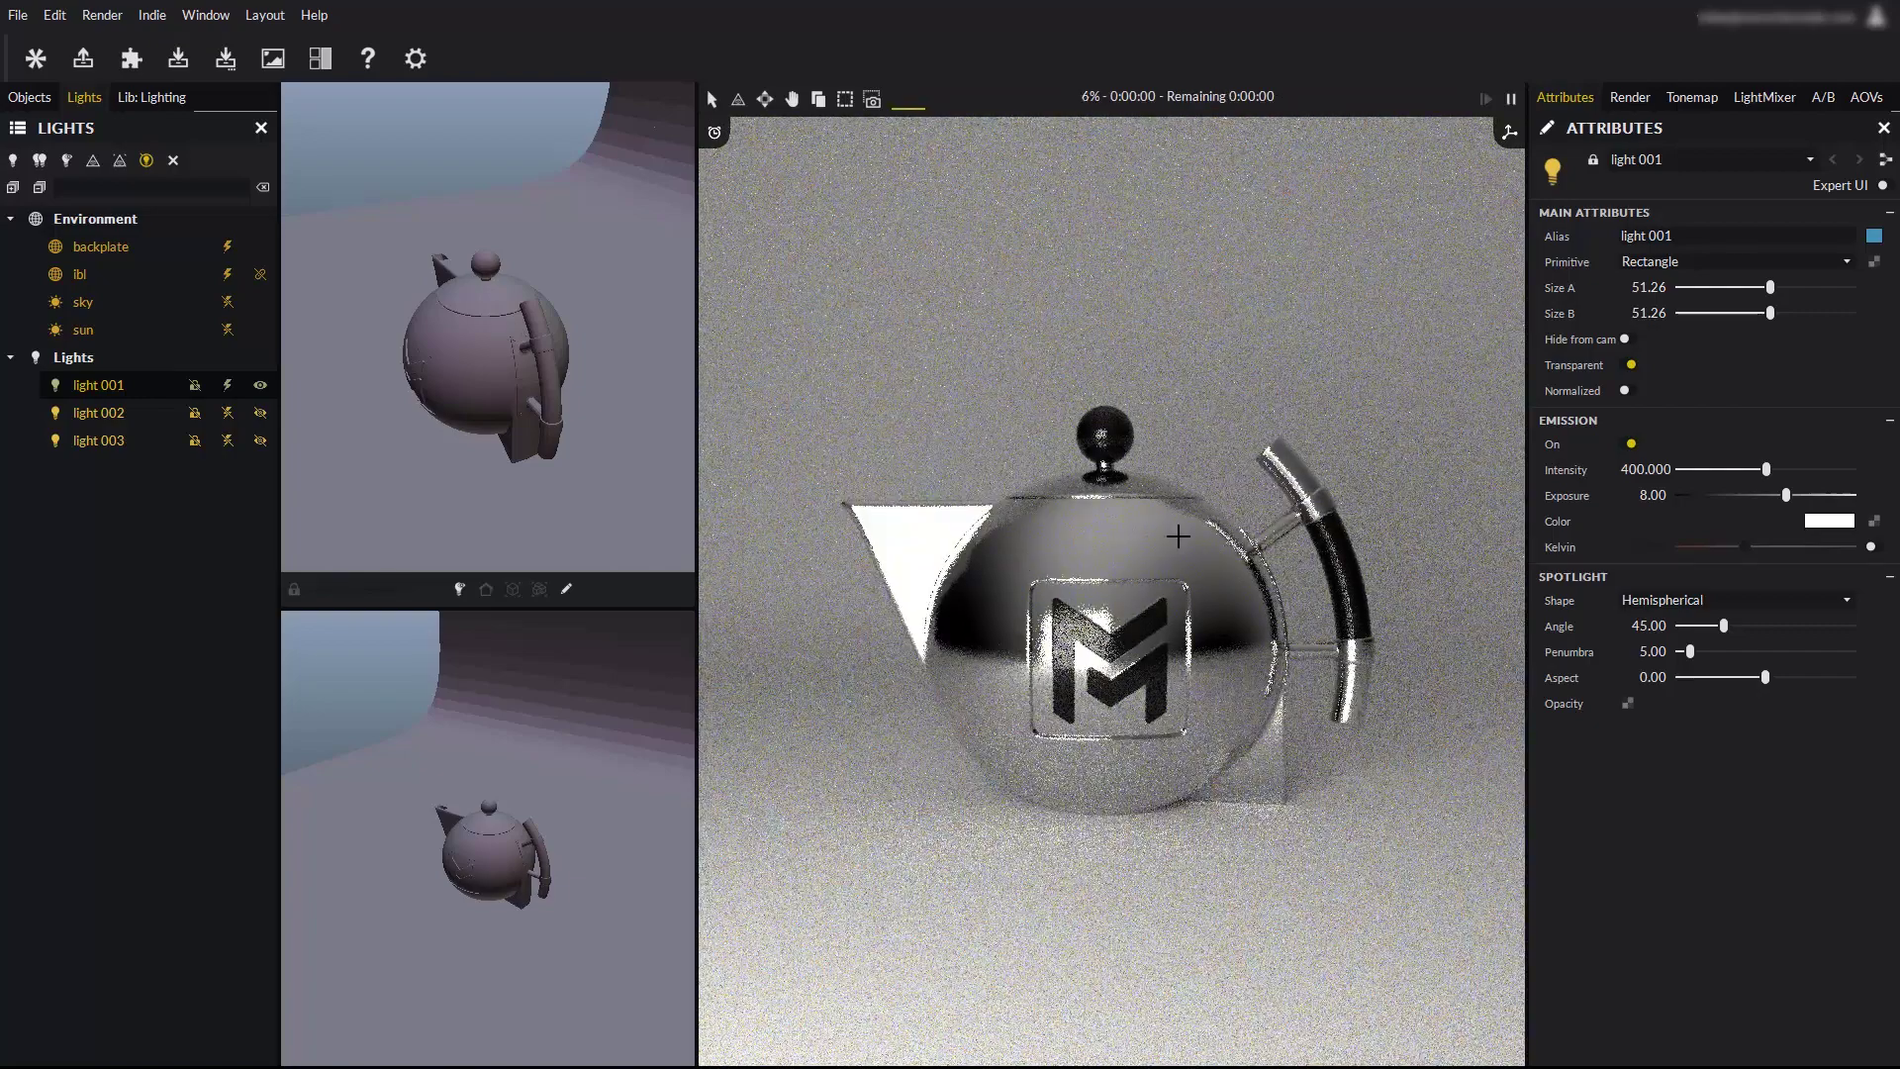
{"action": "left_click", "coordinate": [1198, 527]}
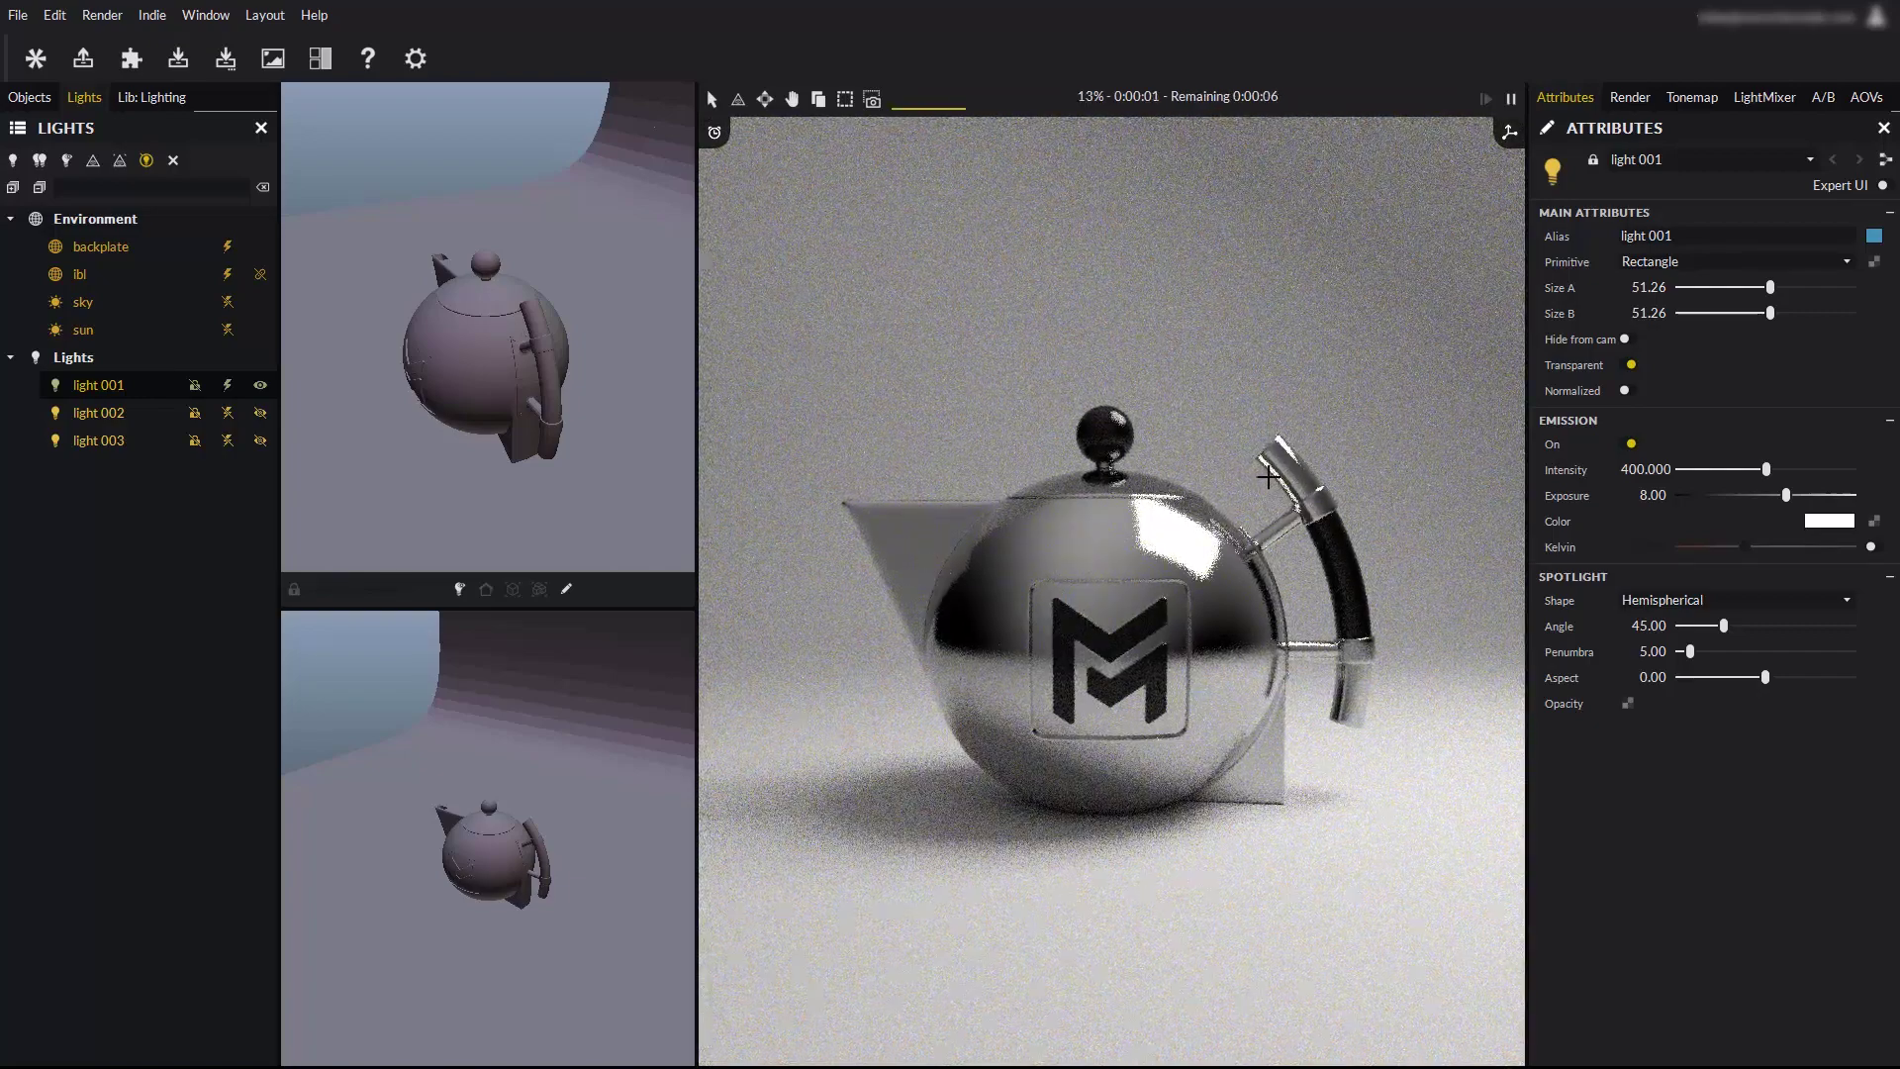
Select lights 001 through 003 in the Lights list and request their deletion.
{"action": "key", "text": "v"}
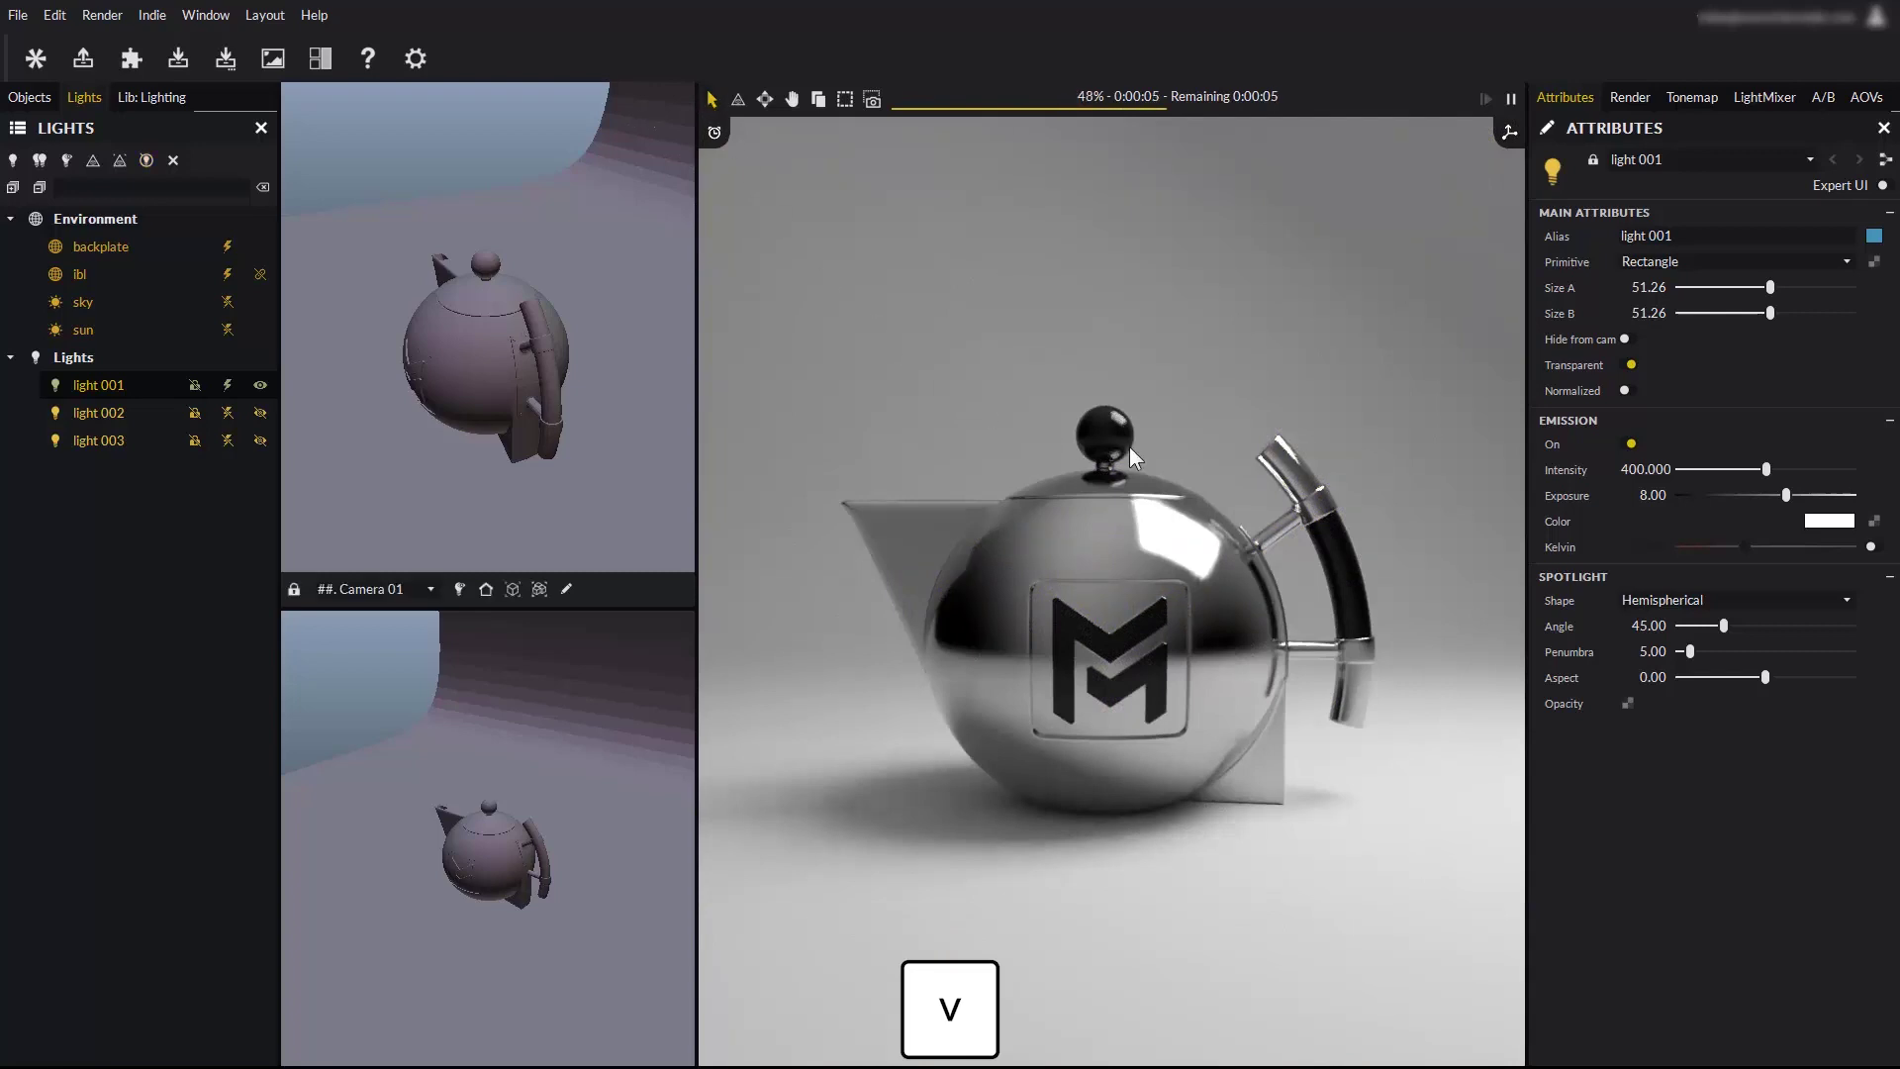
{"action": "left_click", "coordinate": [1083, 586]}
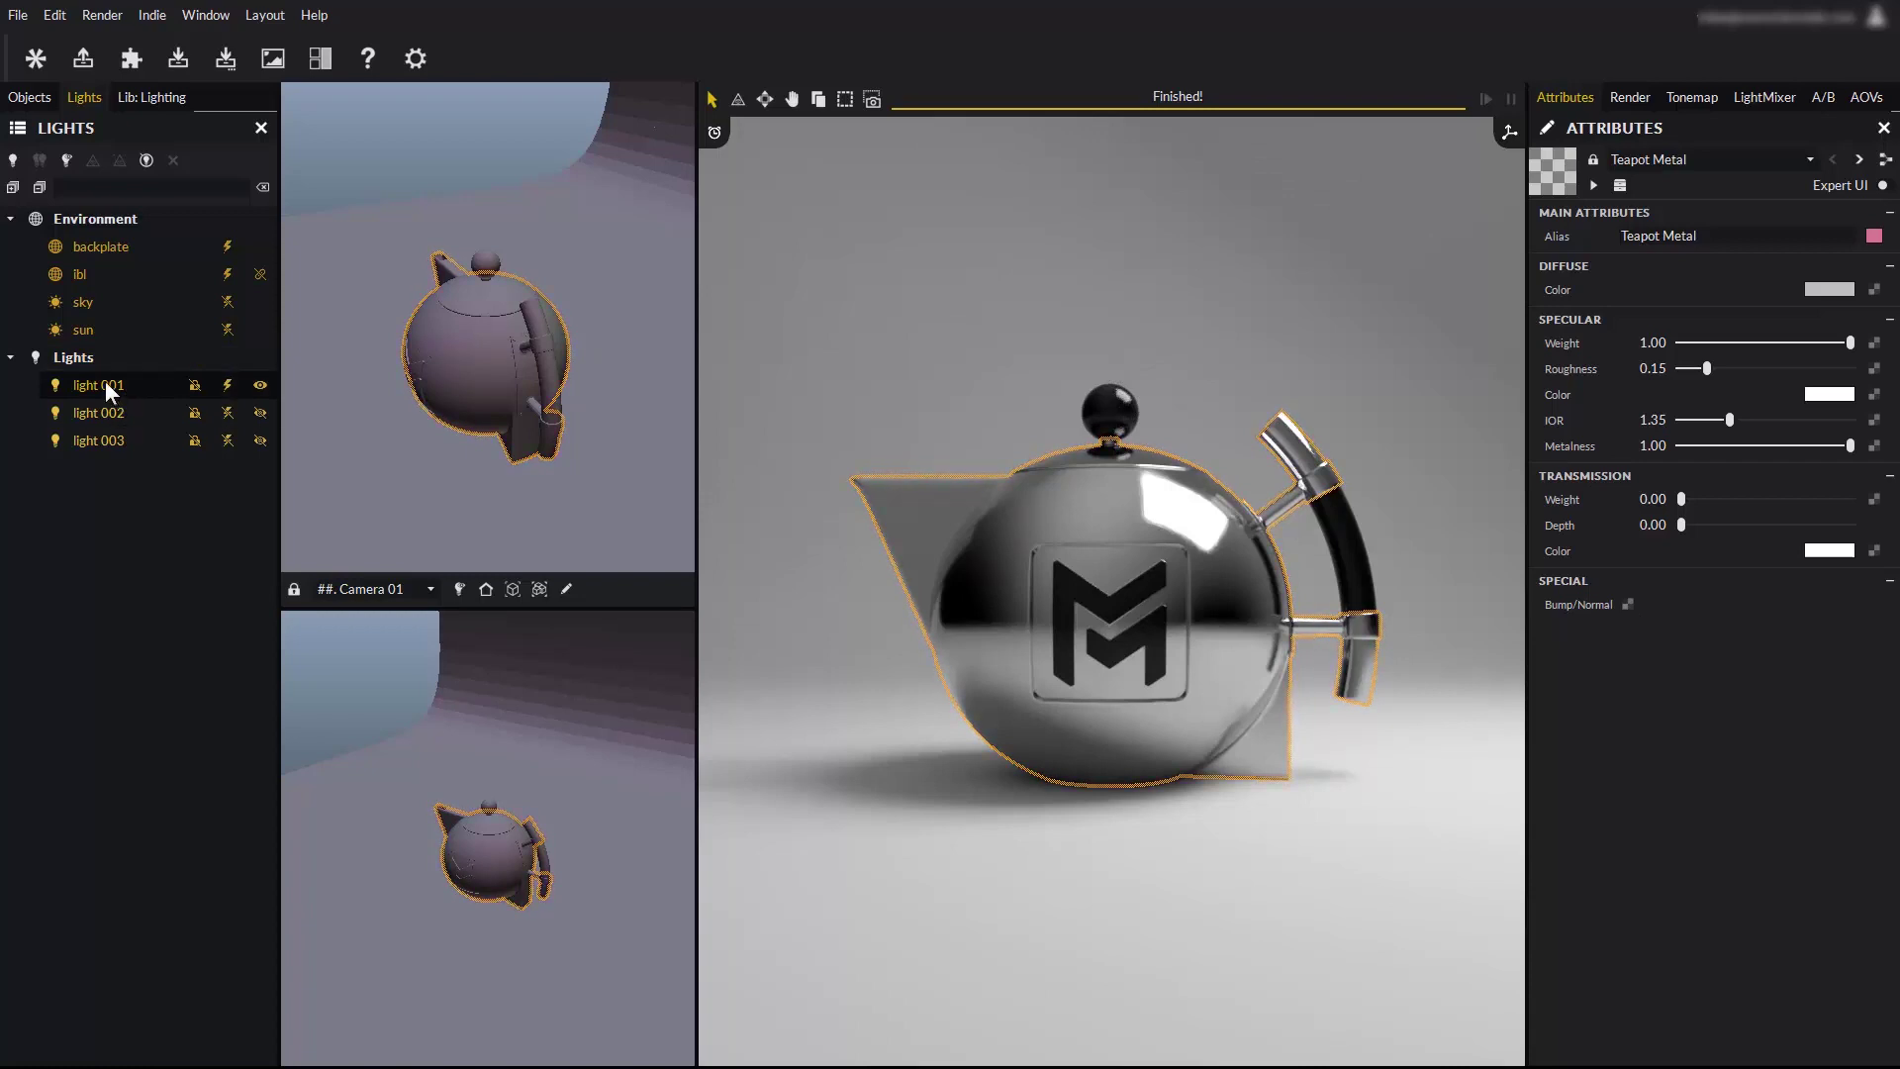
{"action": "left_click", "coordinate": [102, 388]}
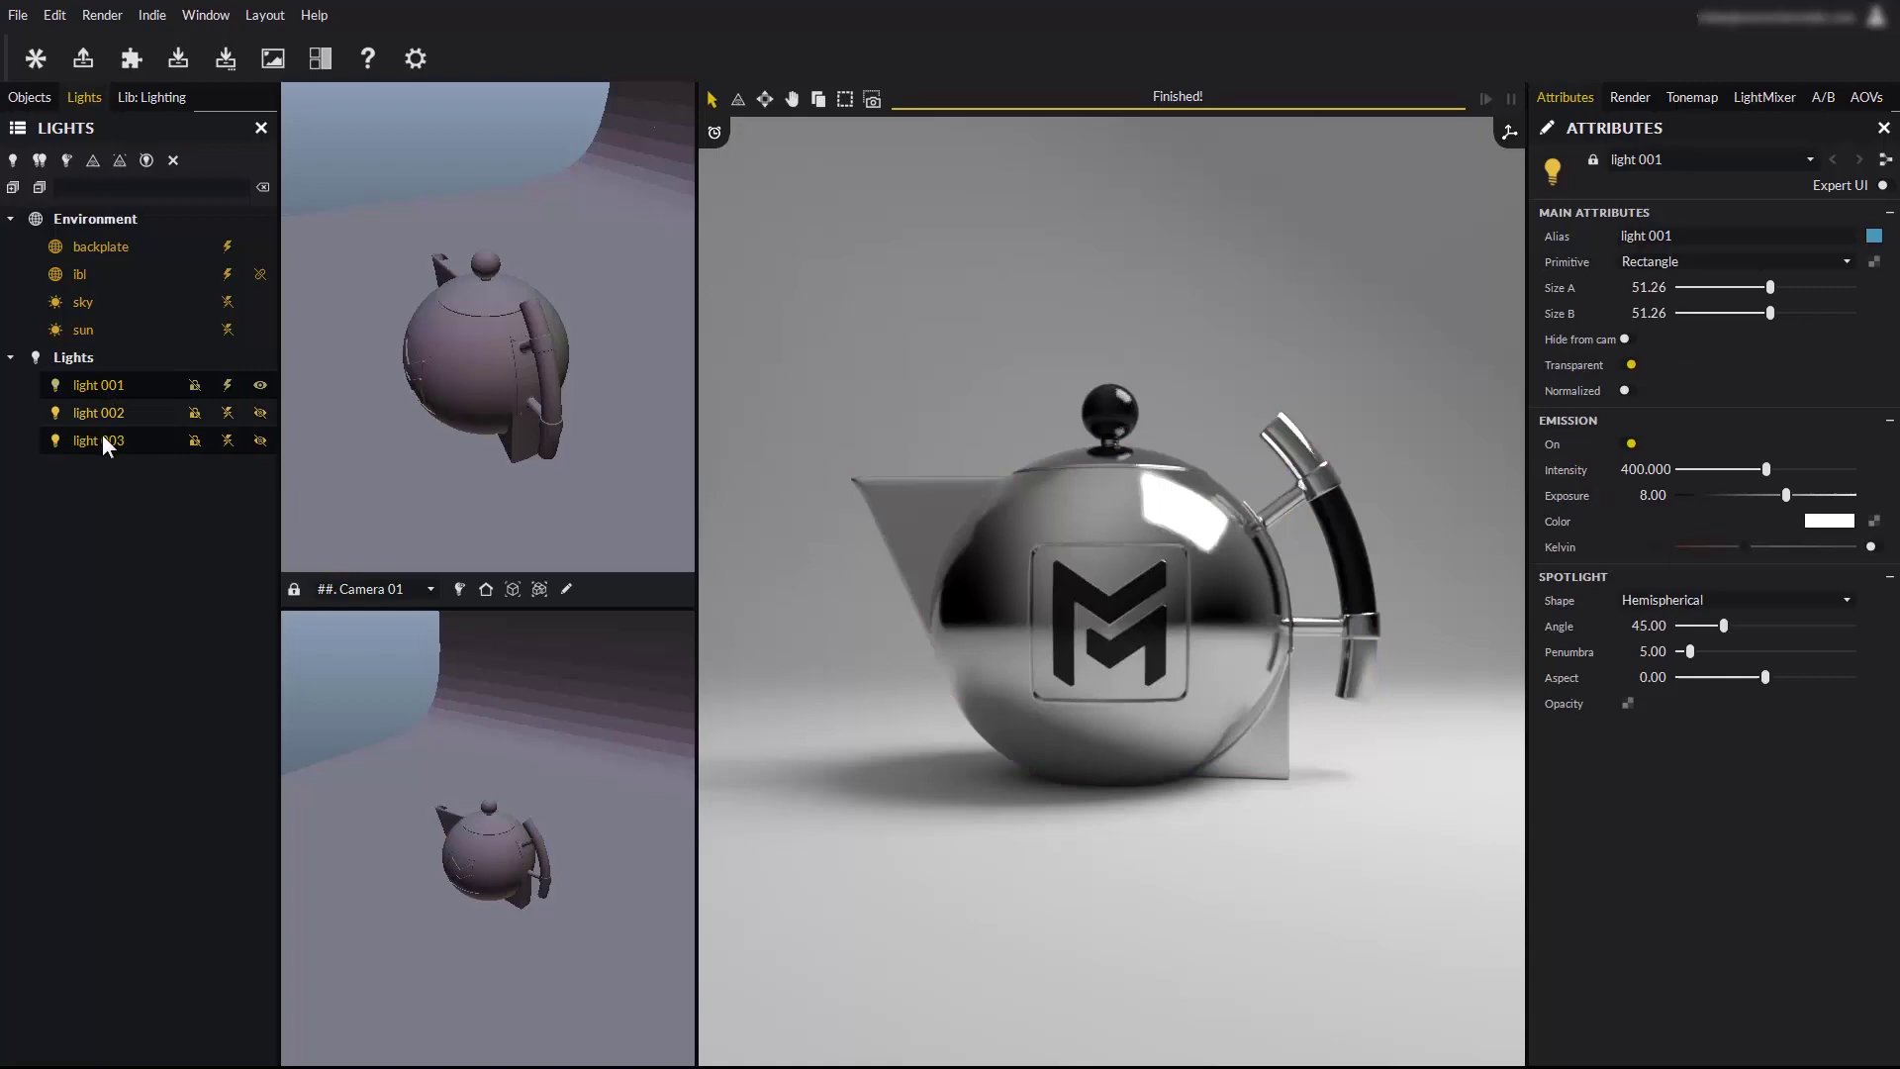
{"action": "left_click", "coordinate": [103, 441], "text": "shift"}
{"action": "left_click", "coordinate": [173, 159]}
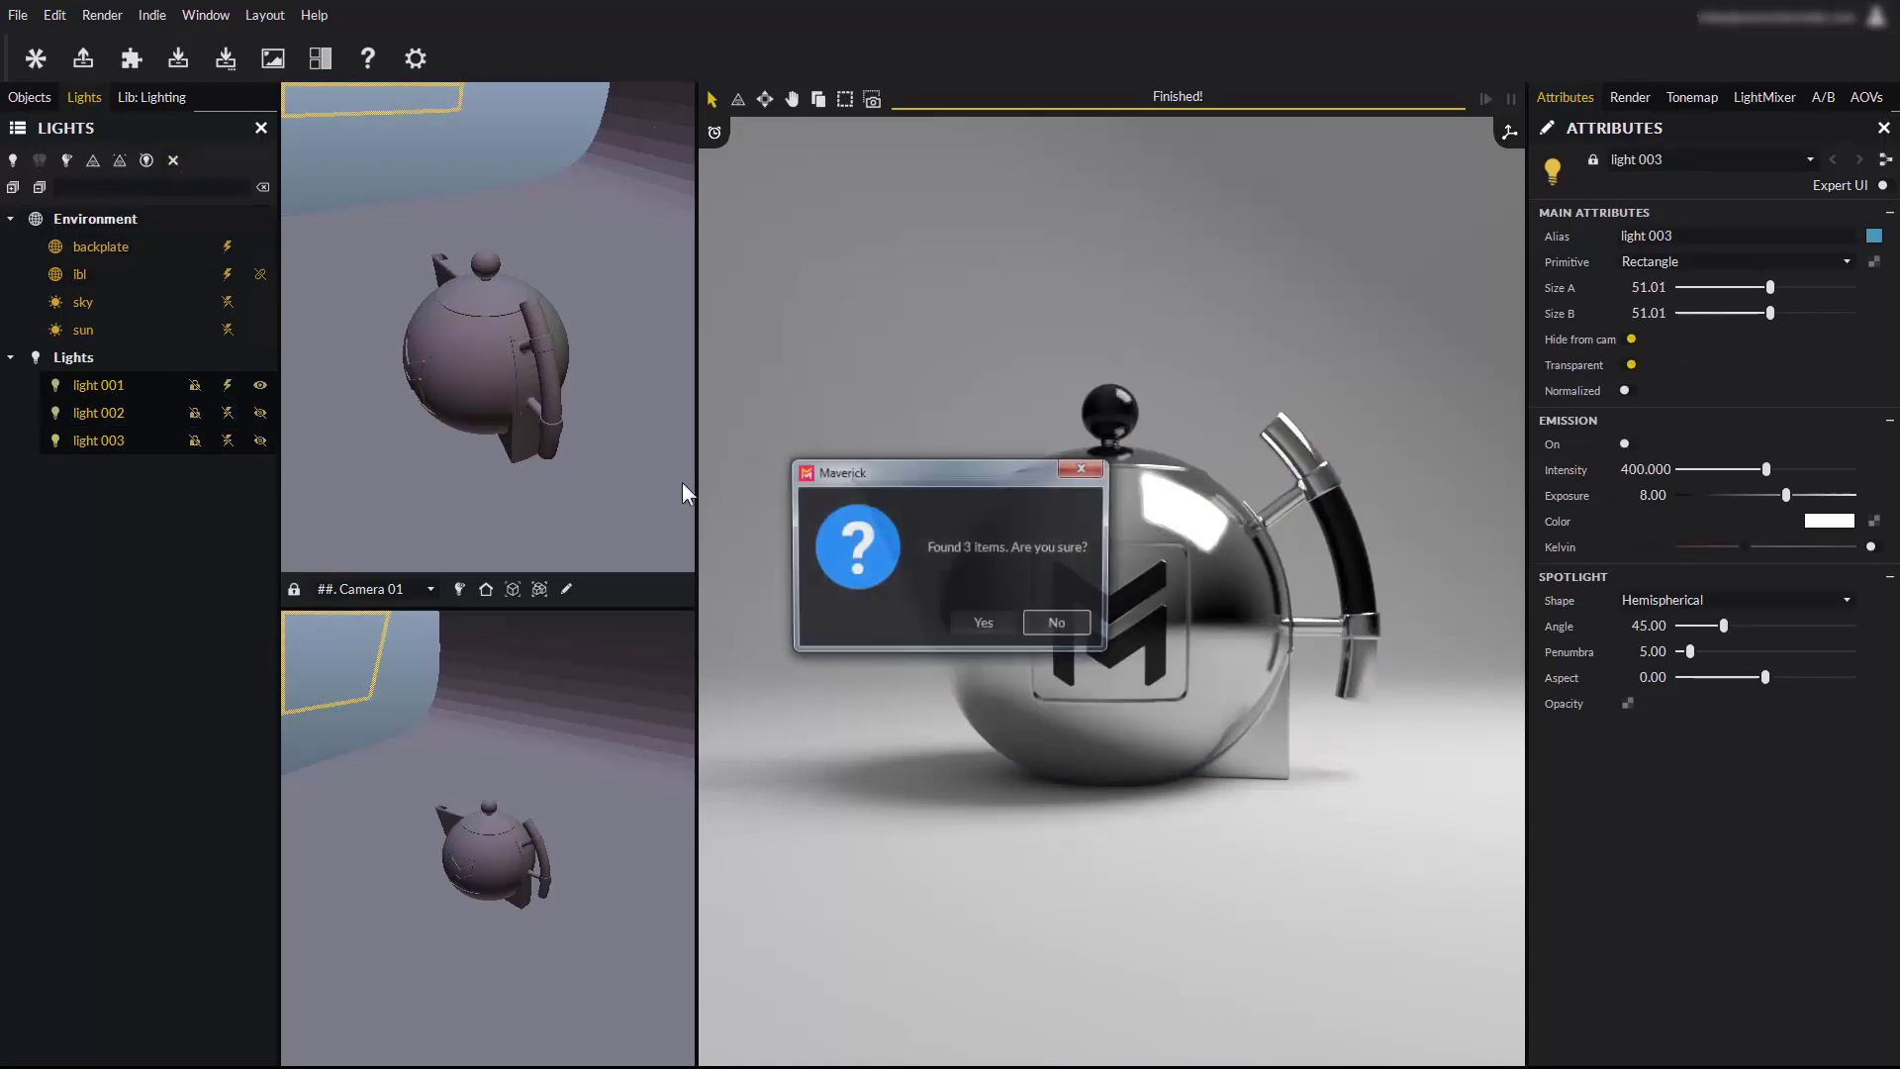
Confirm deleting the three lights and create a new light highlighting the teapot body.
{"action": "left_click", "coordinate": [984, 621]}
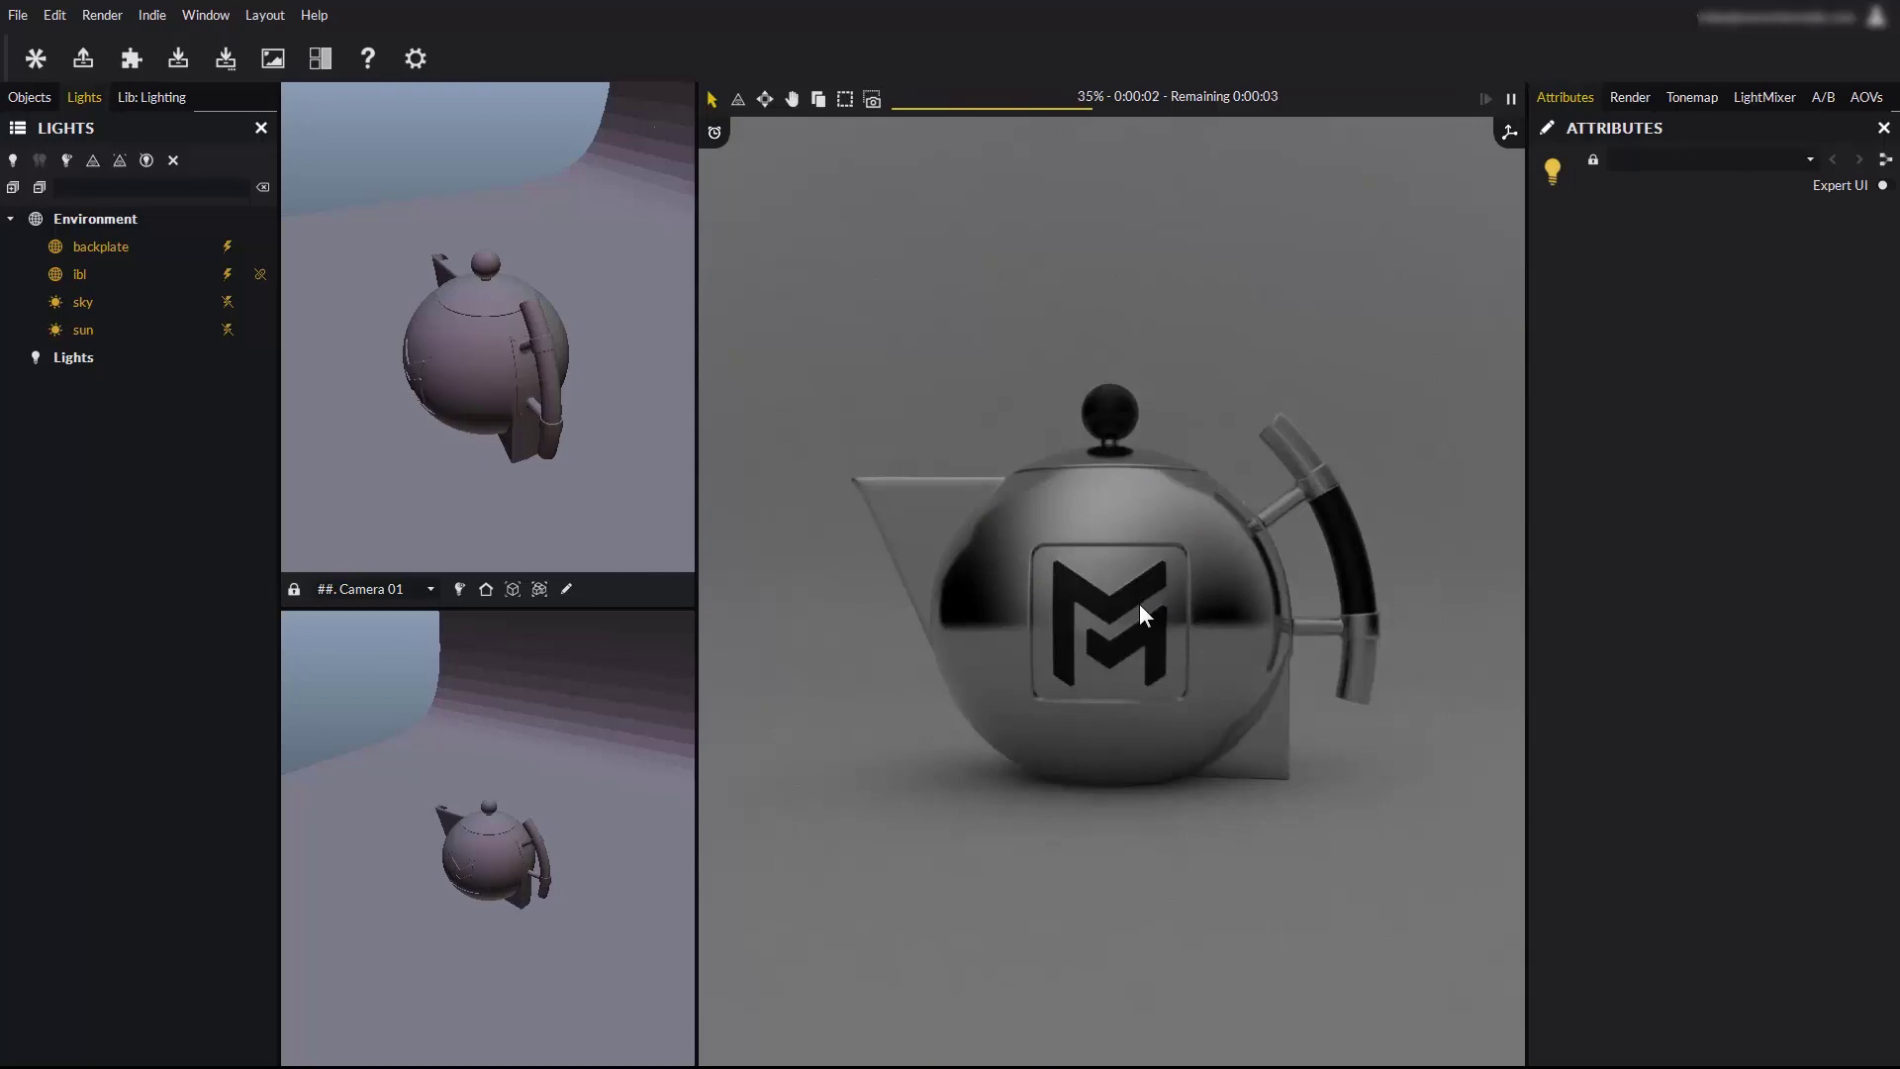
{"action": "key", "text": "l"}
{"action": "left_click", "coordinate": [1198, 551]}
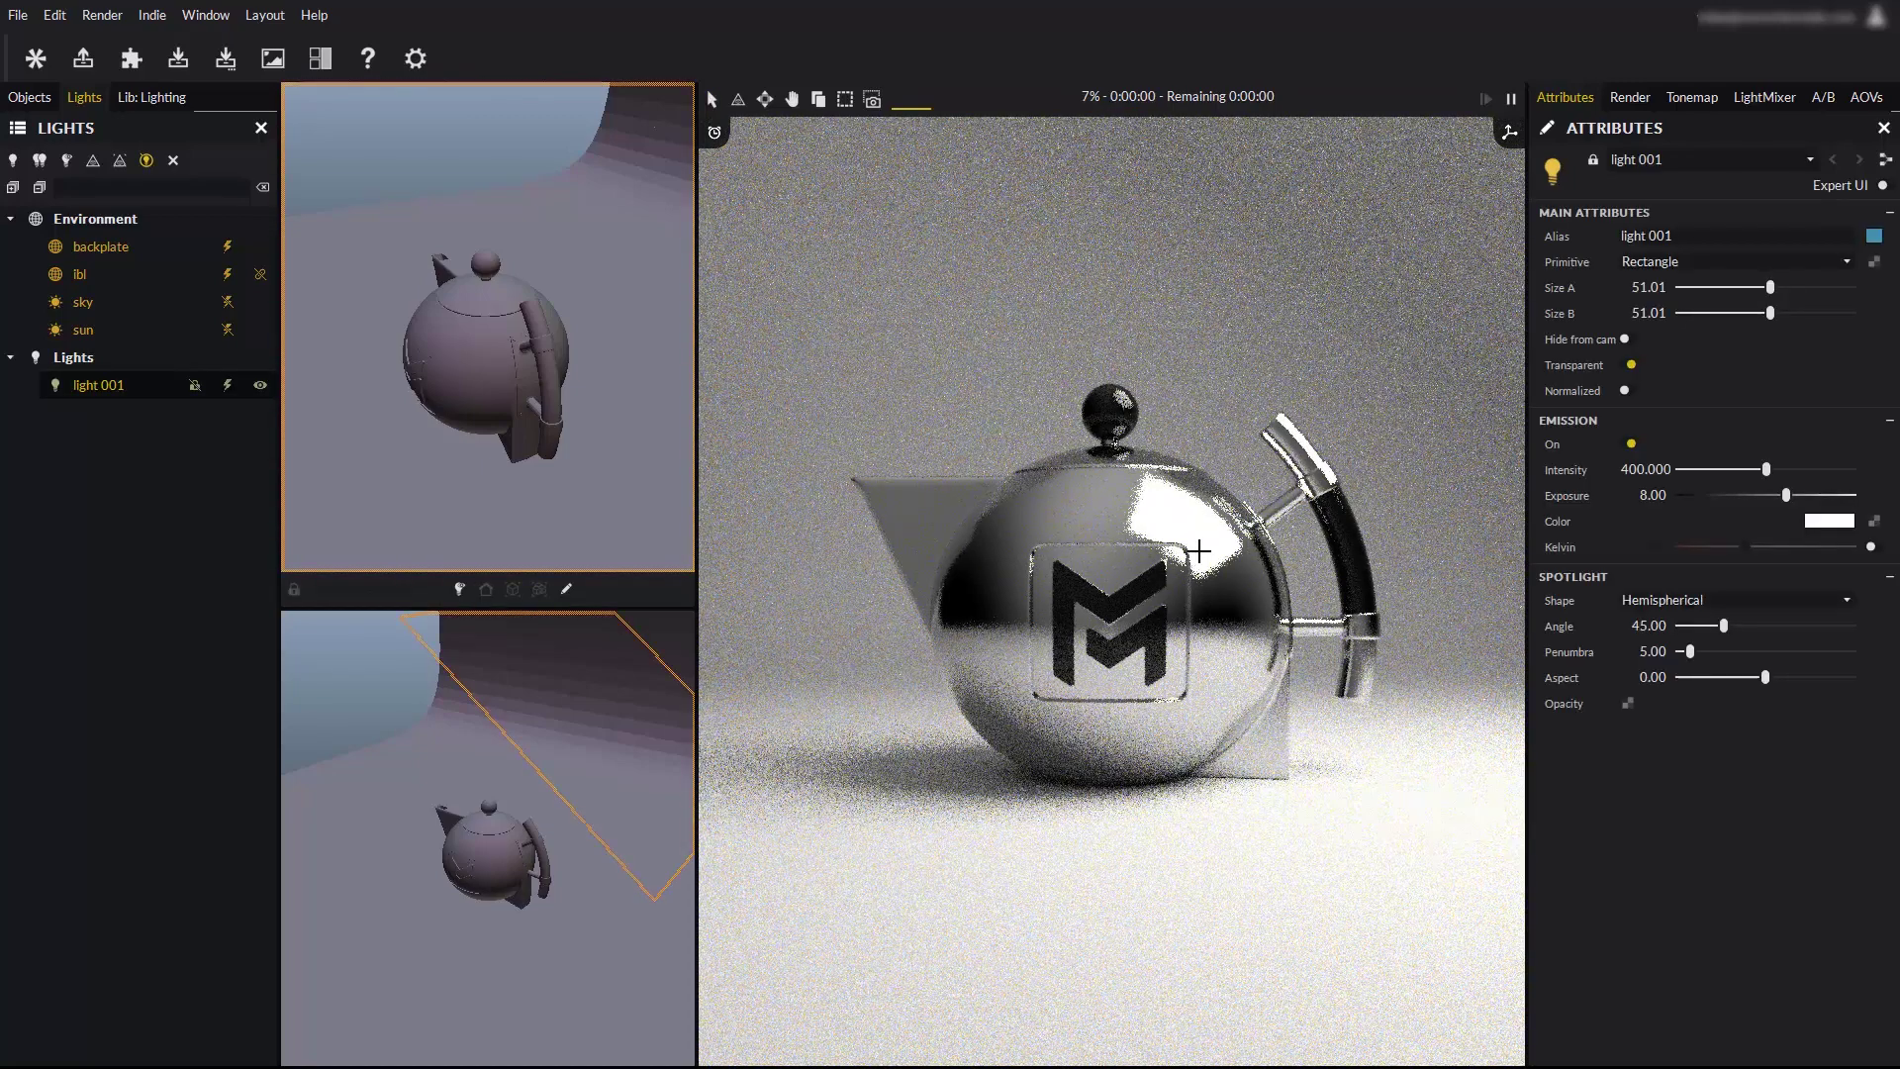
Enlarge the new light to size 90.37 and hide its shape in the viewports.
{"action": "middle_click", "coordinate": [1198, 552], "text": "shift"}
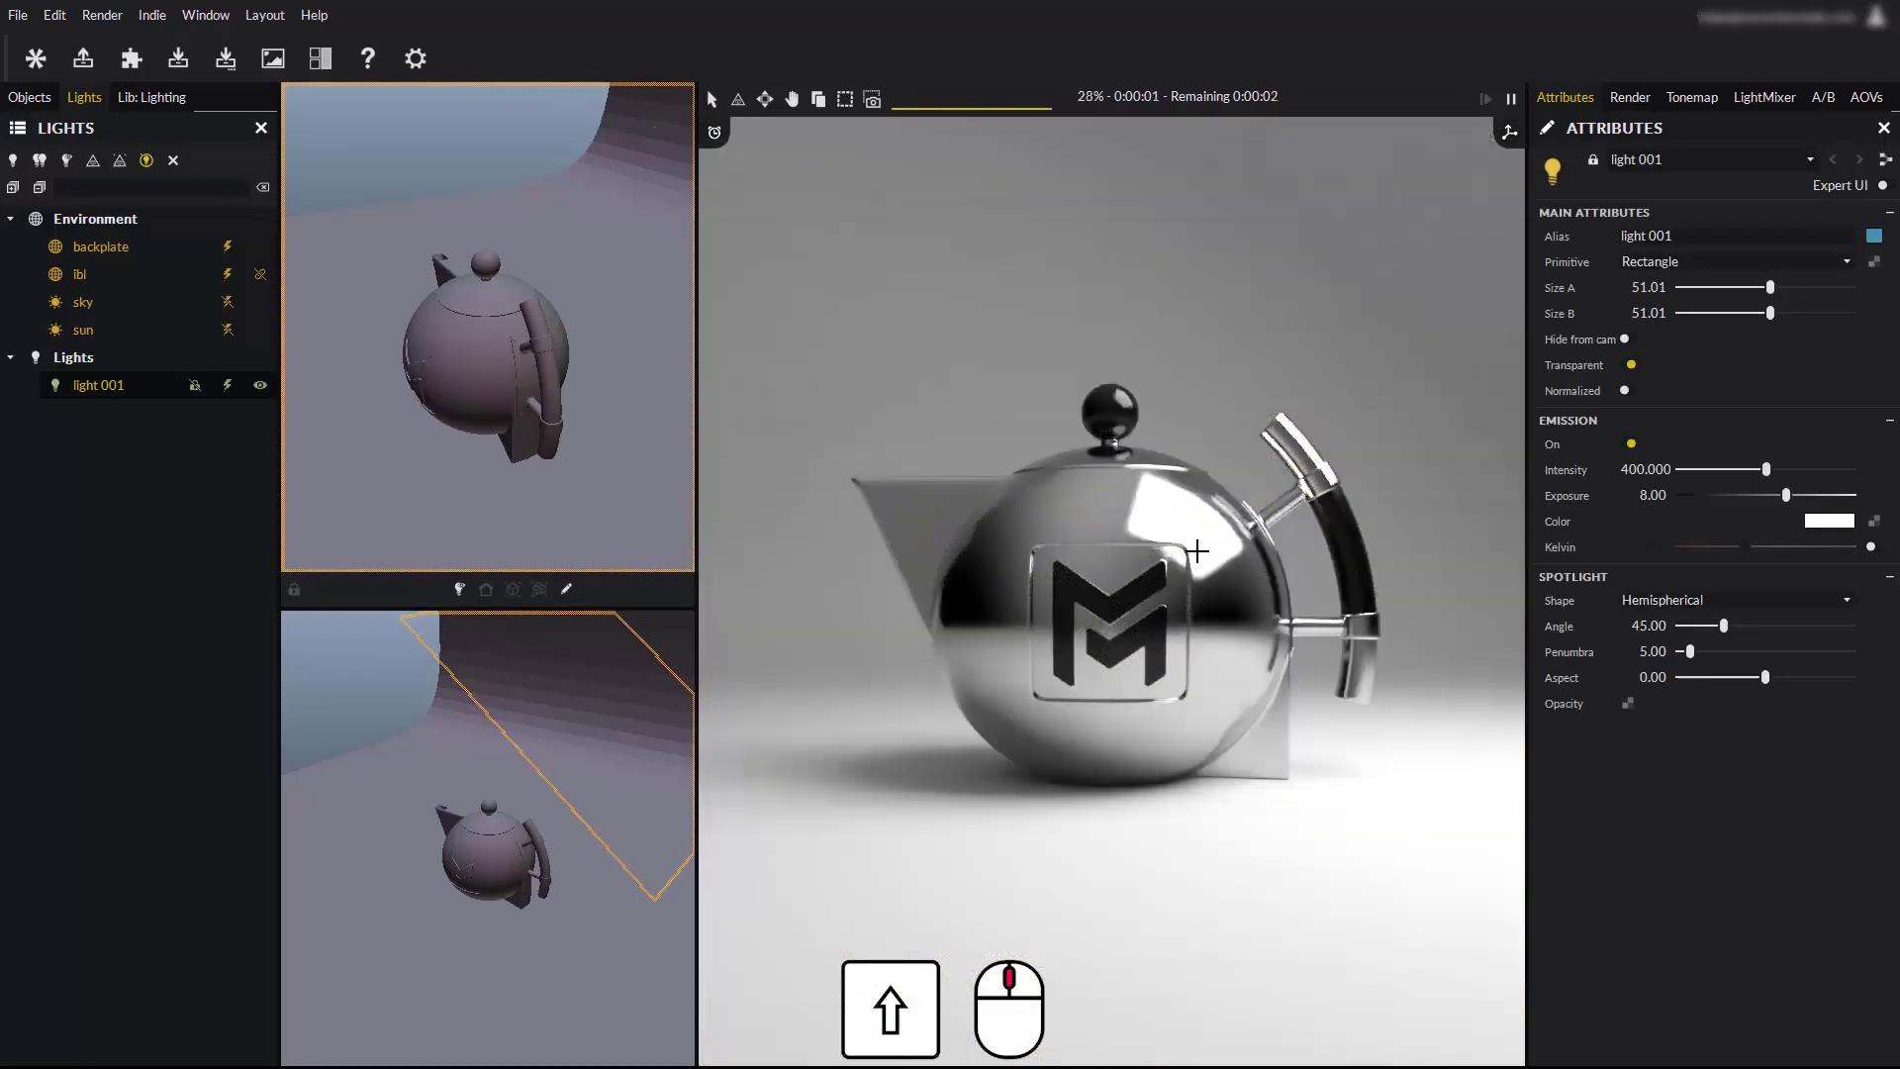
{"action": "scroll", "coordinate": [1198, 551], "scroll_direction": "up", "scroll_amount": 4, "text": "shift"}
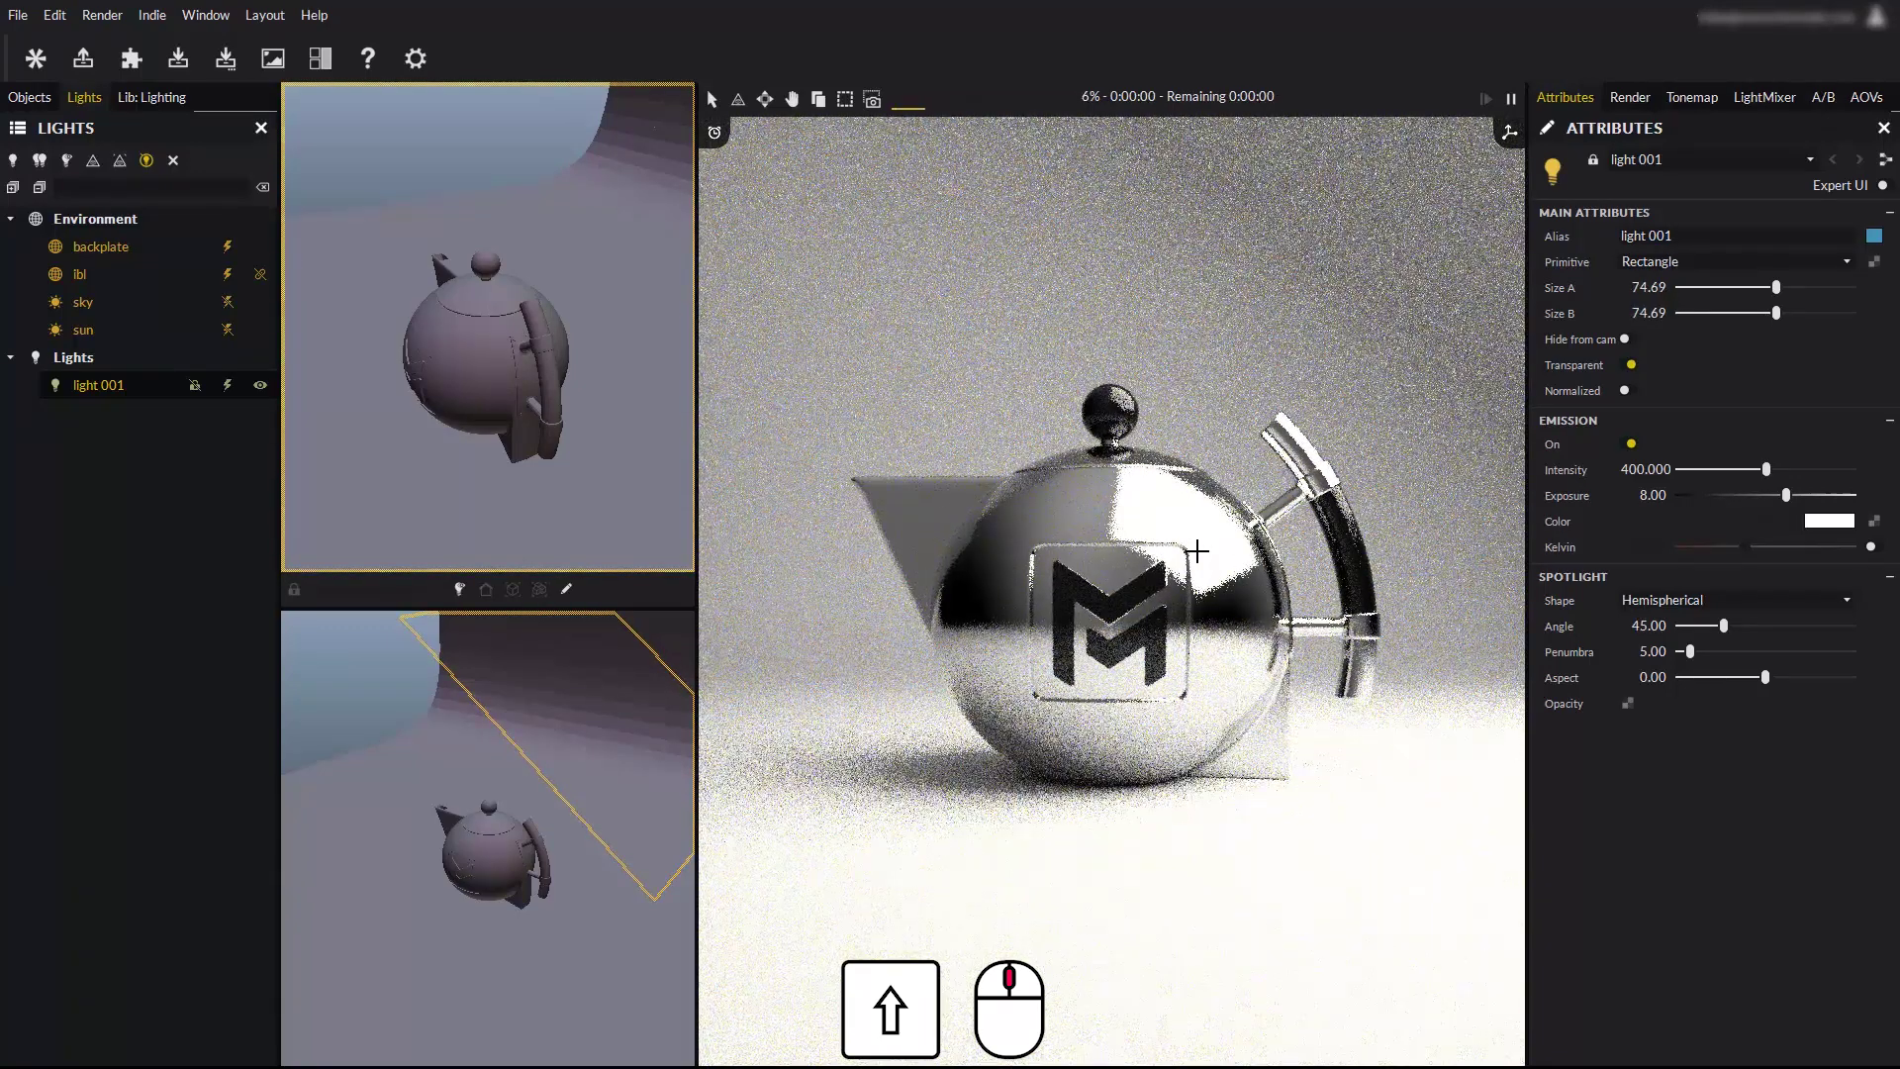
{"action": "scroll", "coordinate": [1199, 551], "scroll_direction": "up", "scroll_amount": 2, "text": "shift"}
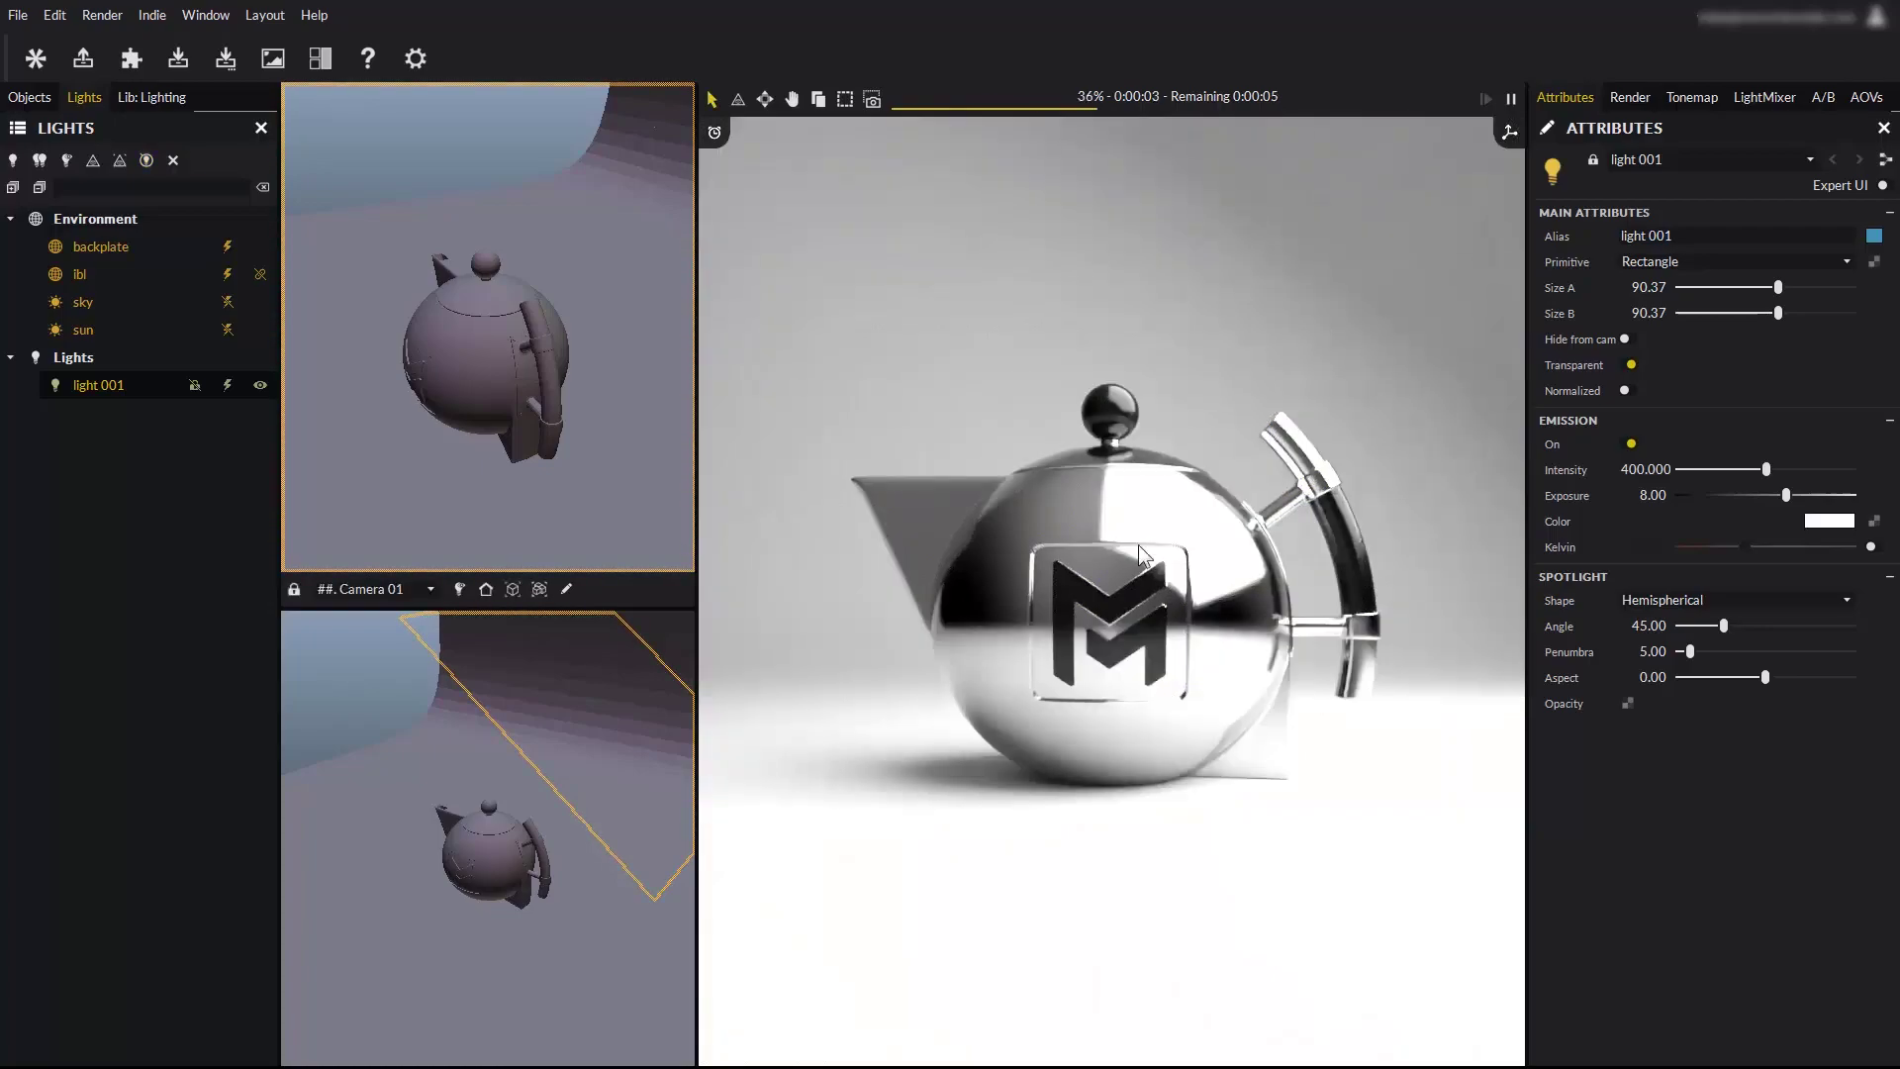
{"action": "left_click", "coordinate": [1129, 613]}
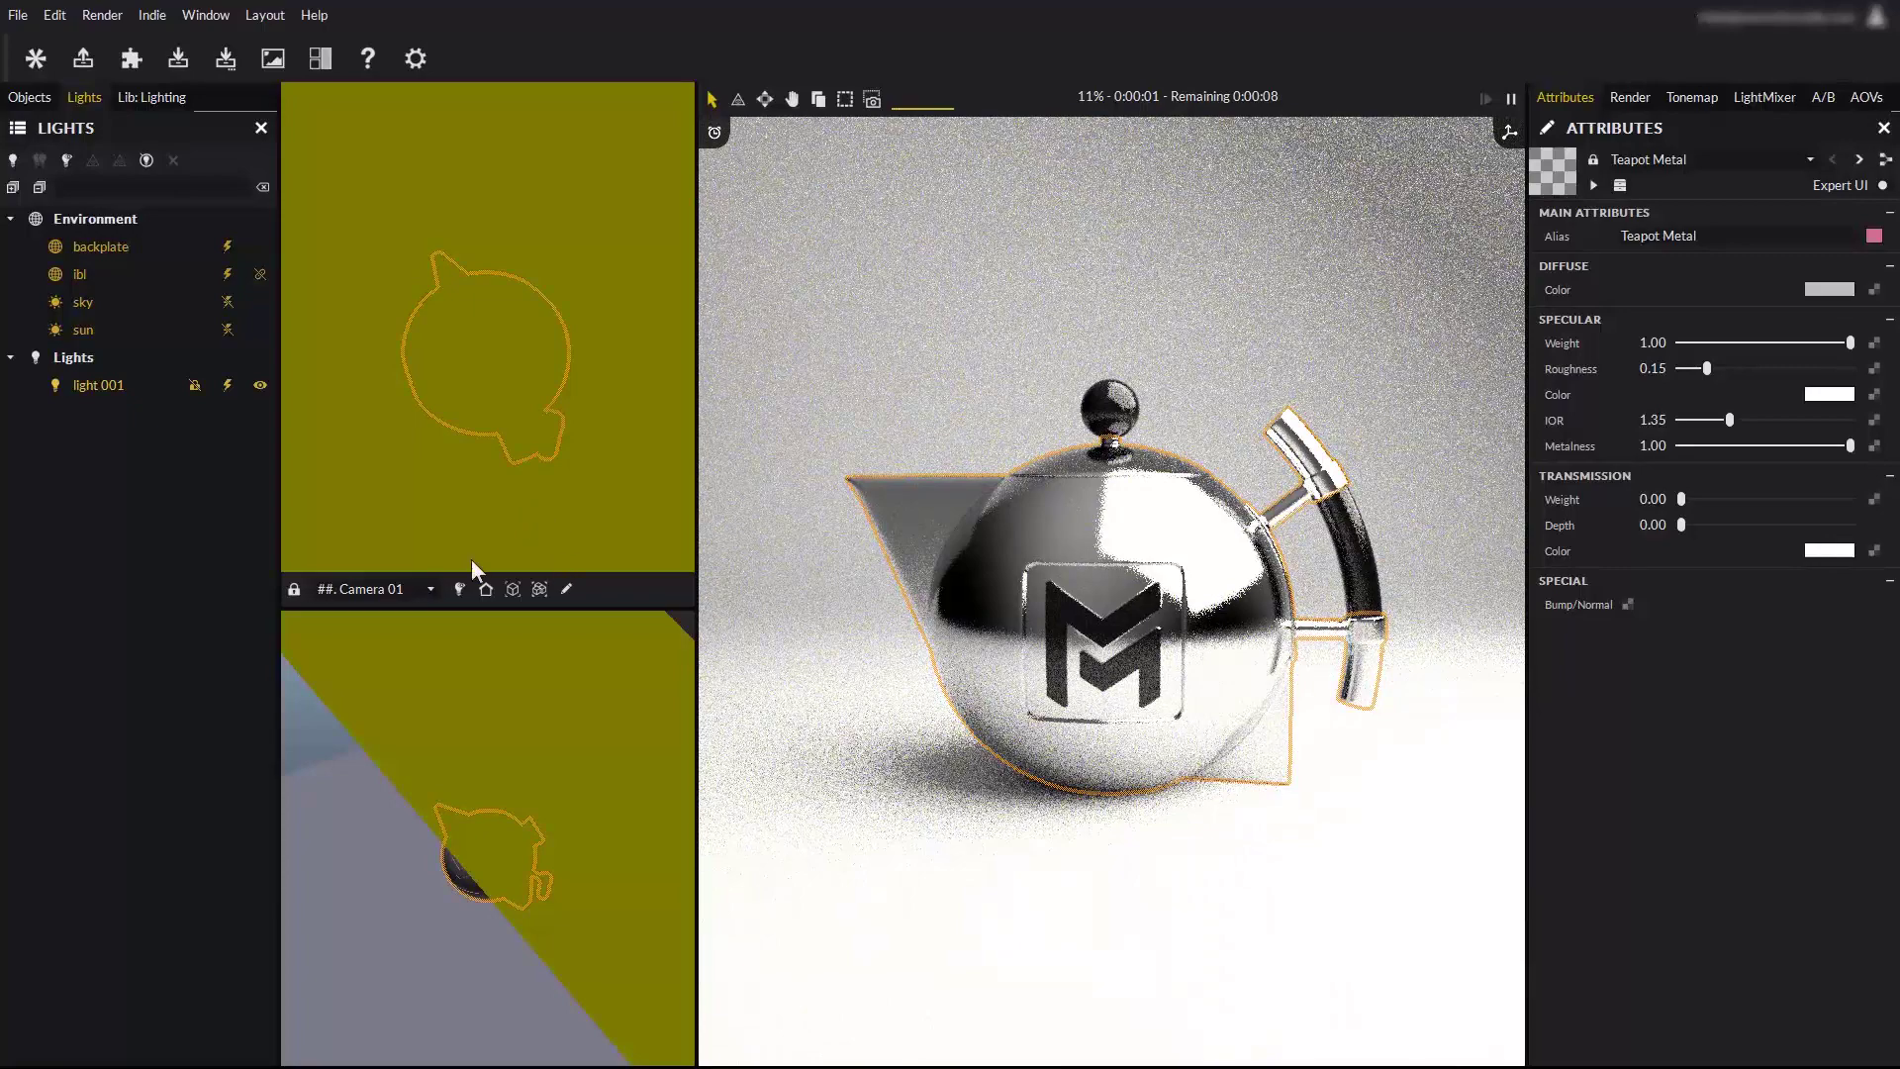
{"action": "left_click", "coordinate": [258, 384]}
{"action": "left_click", "coordinate": [566, 501]}
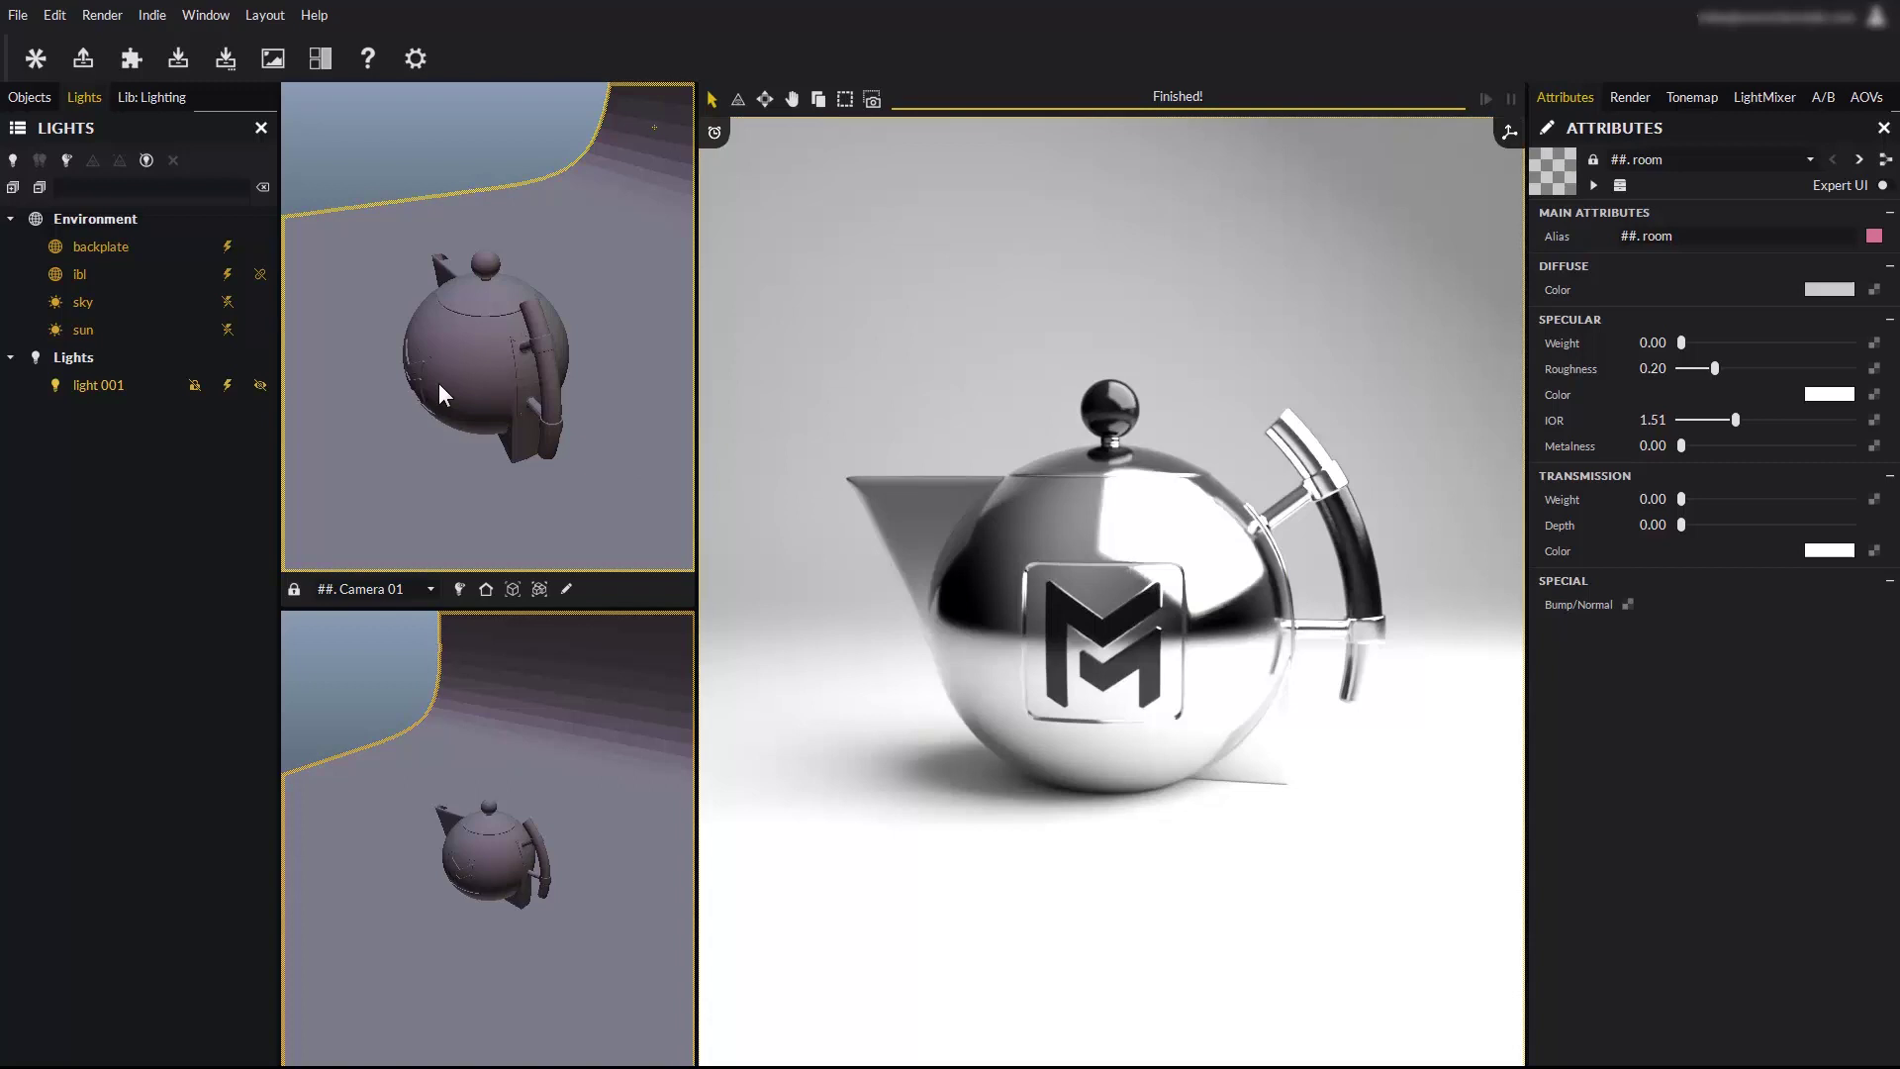
Select light 001, turn on Expert UI, and expand its Gradients section.
{"action": "left_click", "coordinate": [91, 388]}
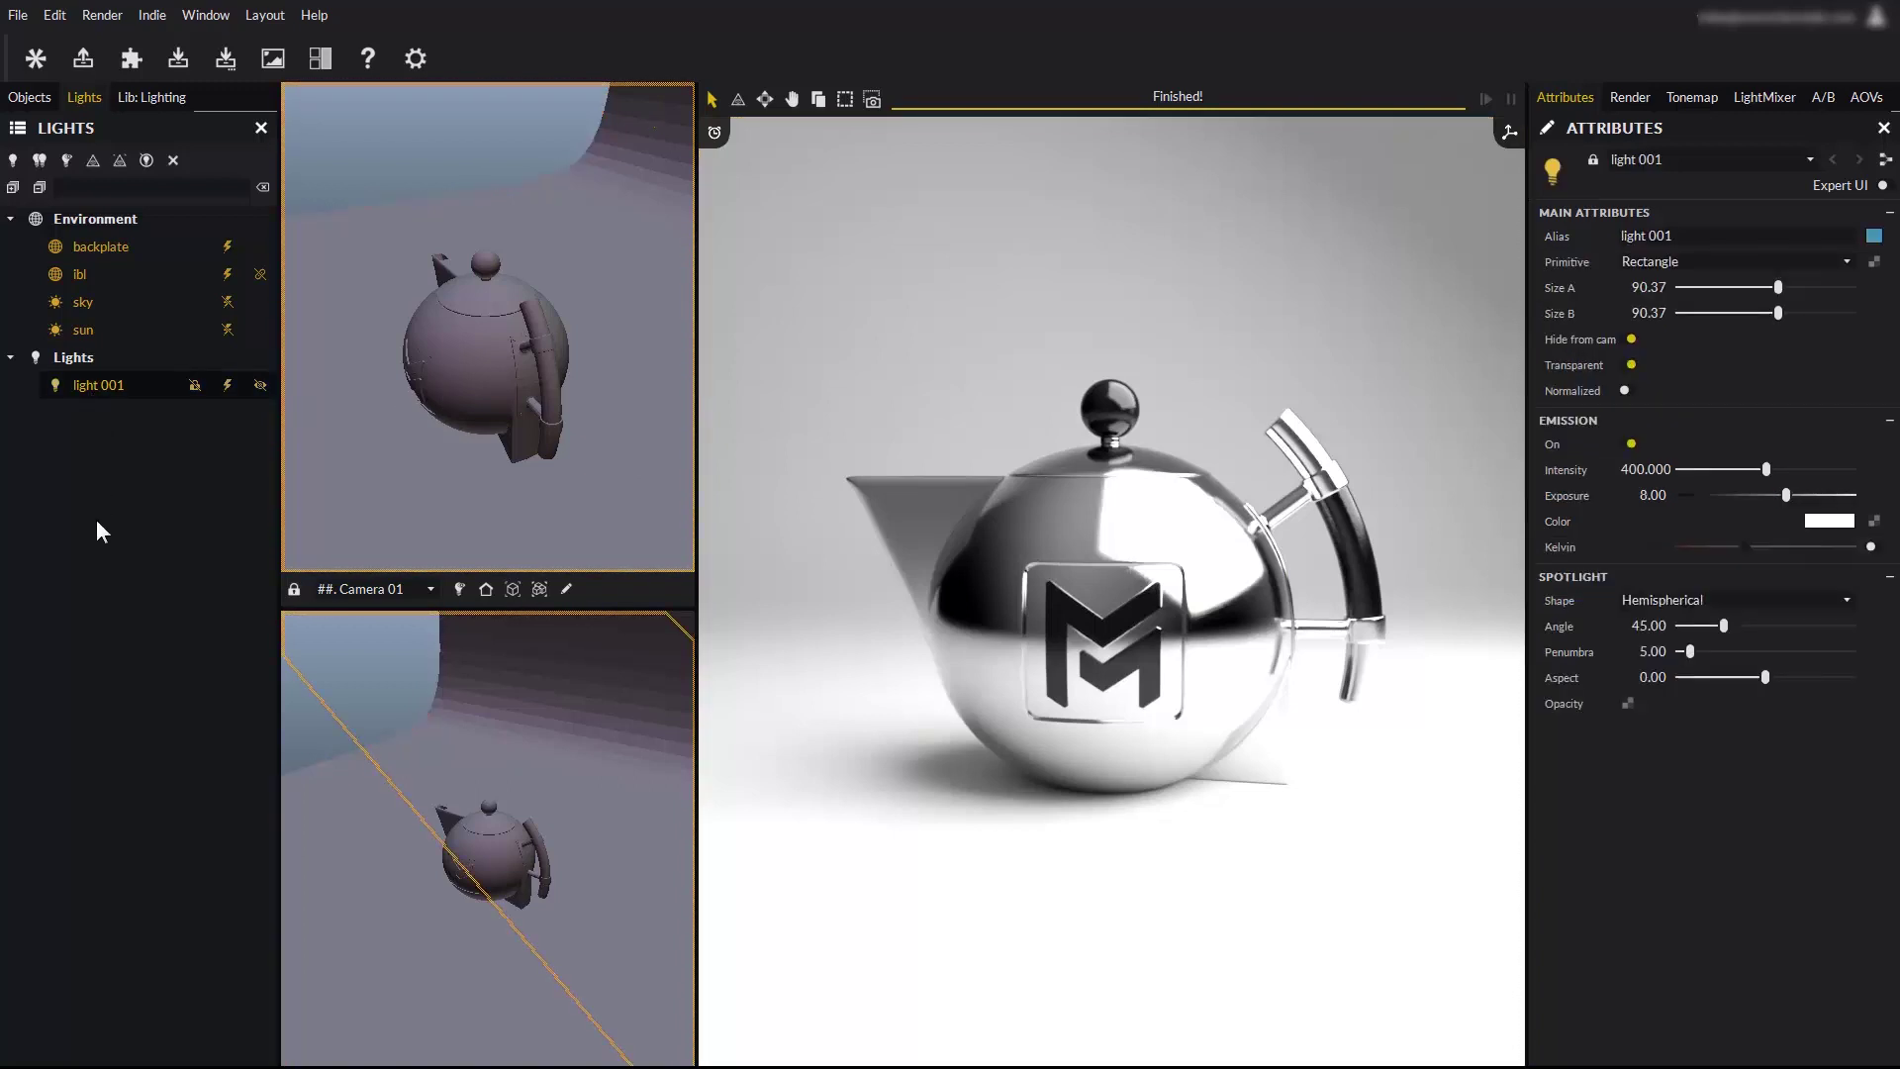
{"action": "left_click", "coordinate": [1884, 185]}
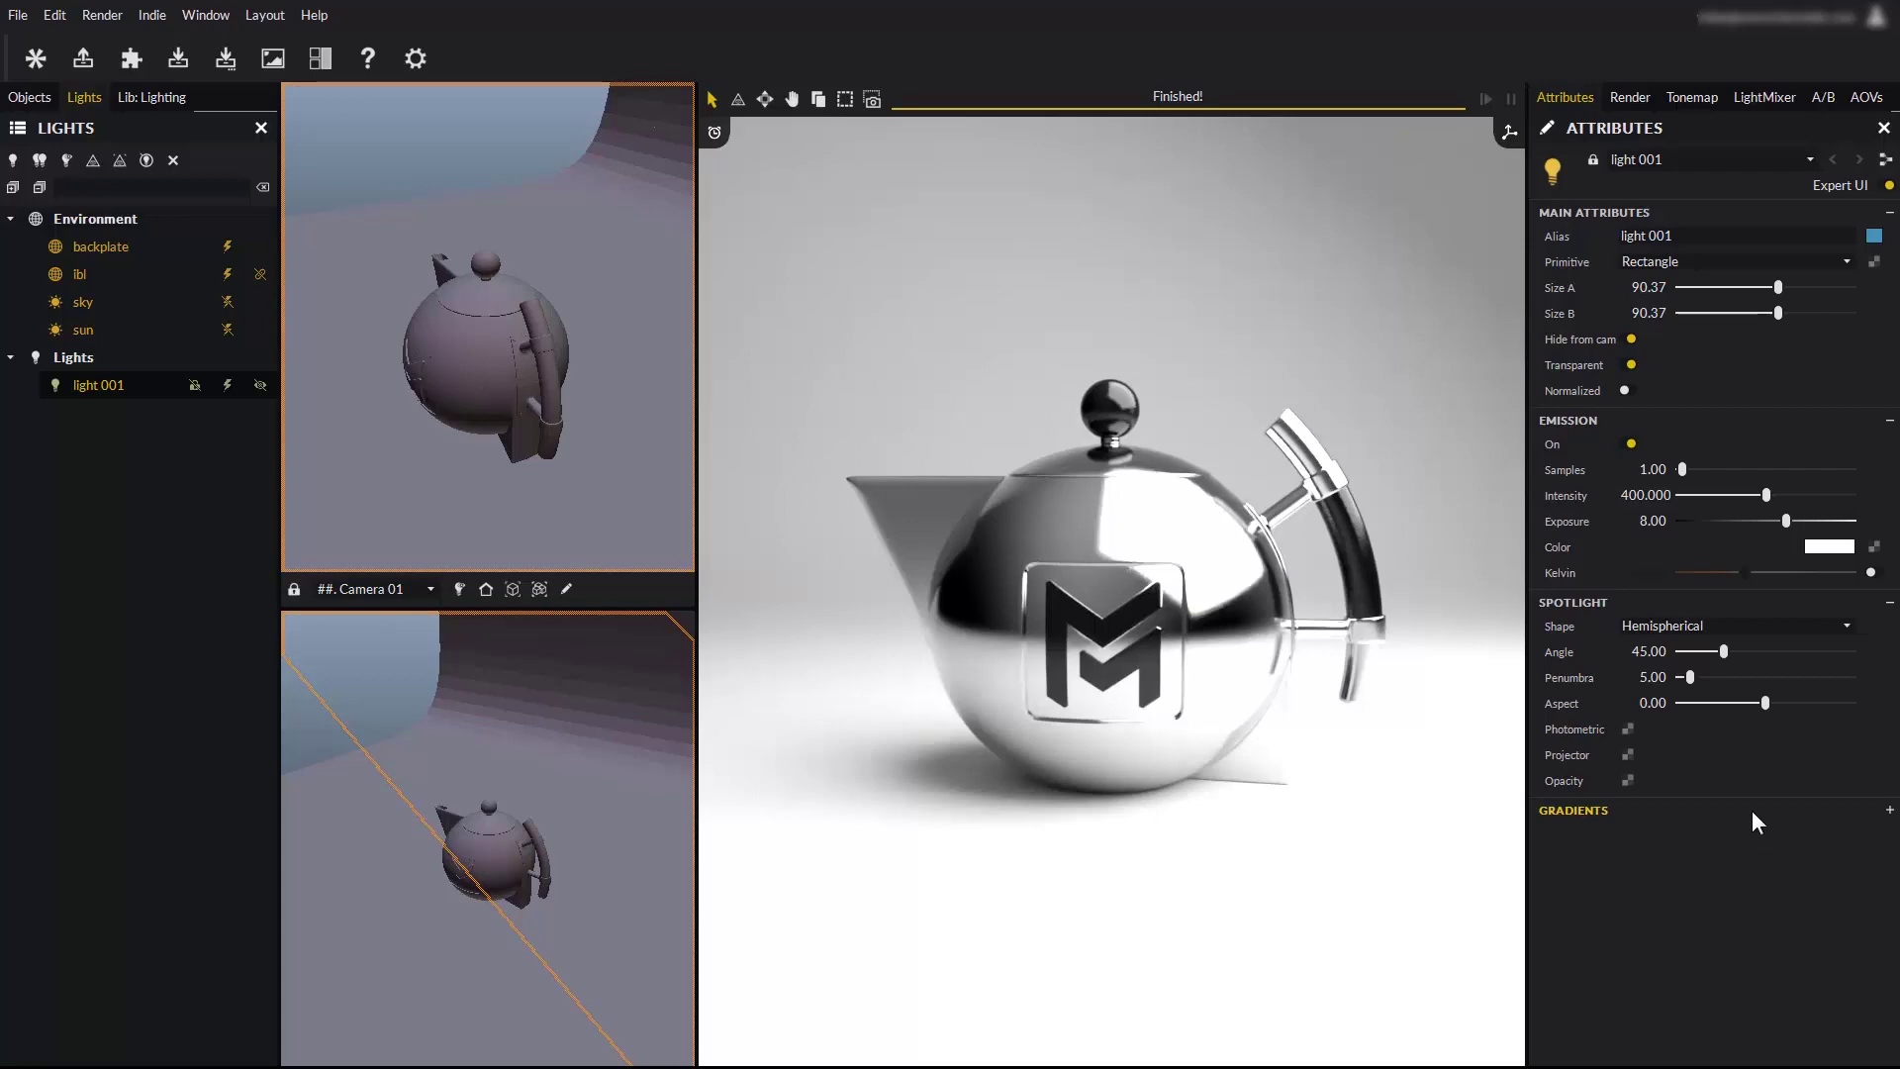
{"action": "left_click", "coordinate": [1574, 811]}
{"action": "scroll", "coordinate": [1679, 749], "scroll_direction": "down", "scroll_amount": 5}
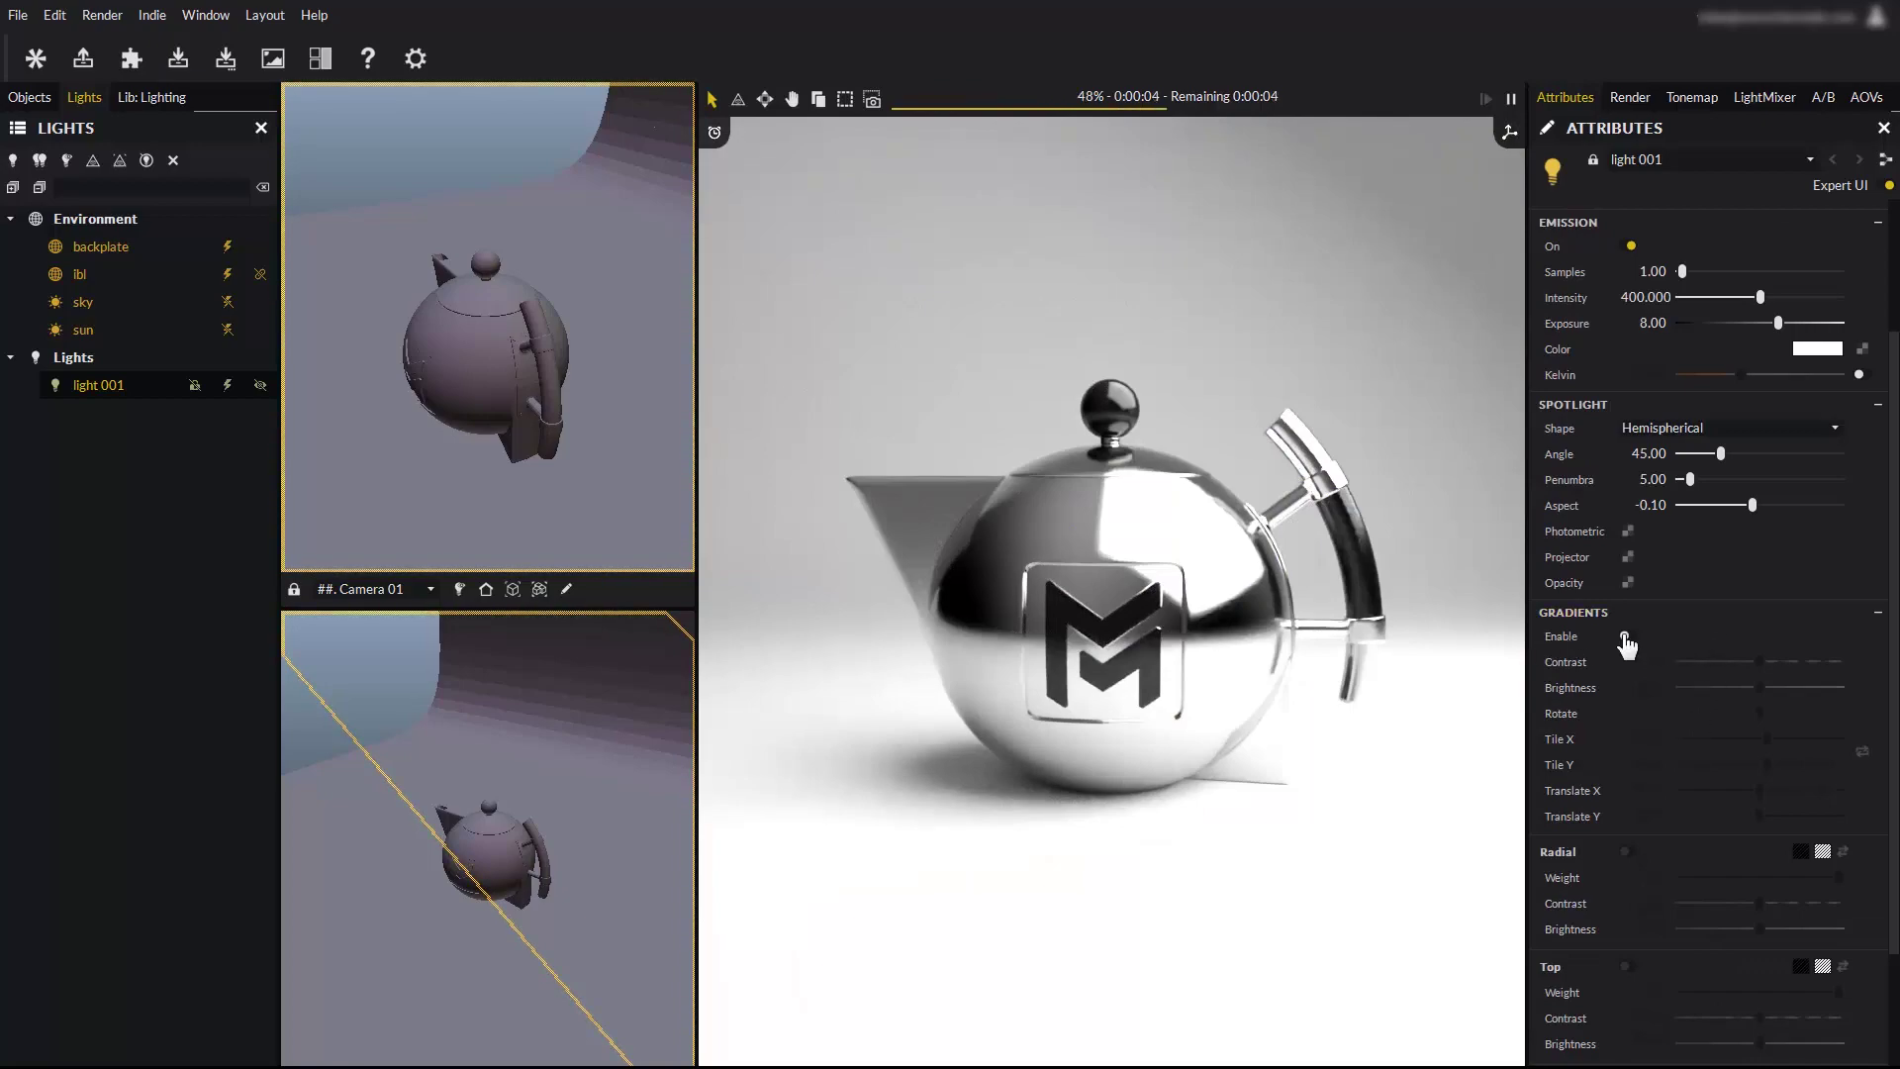
Enable gradients, try Radial and turn it off again, then enable Top at weight 1.00.
{"action": "left_click", "coordinate": [1624, 639]}
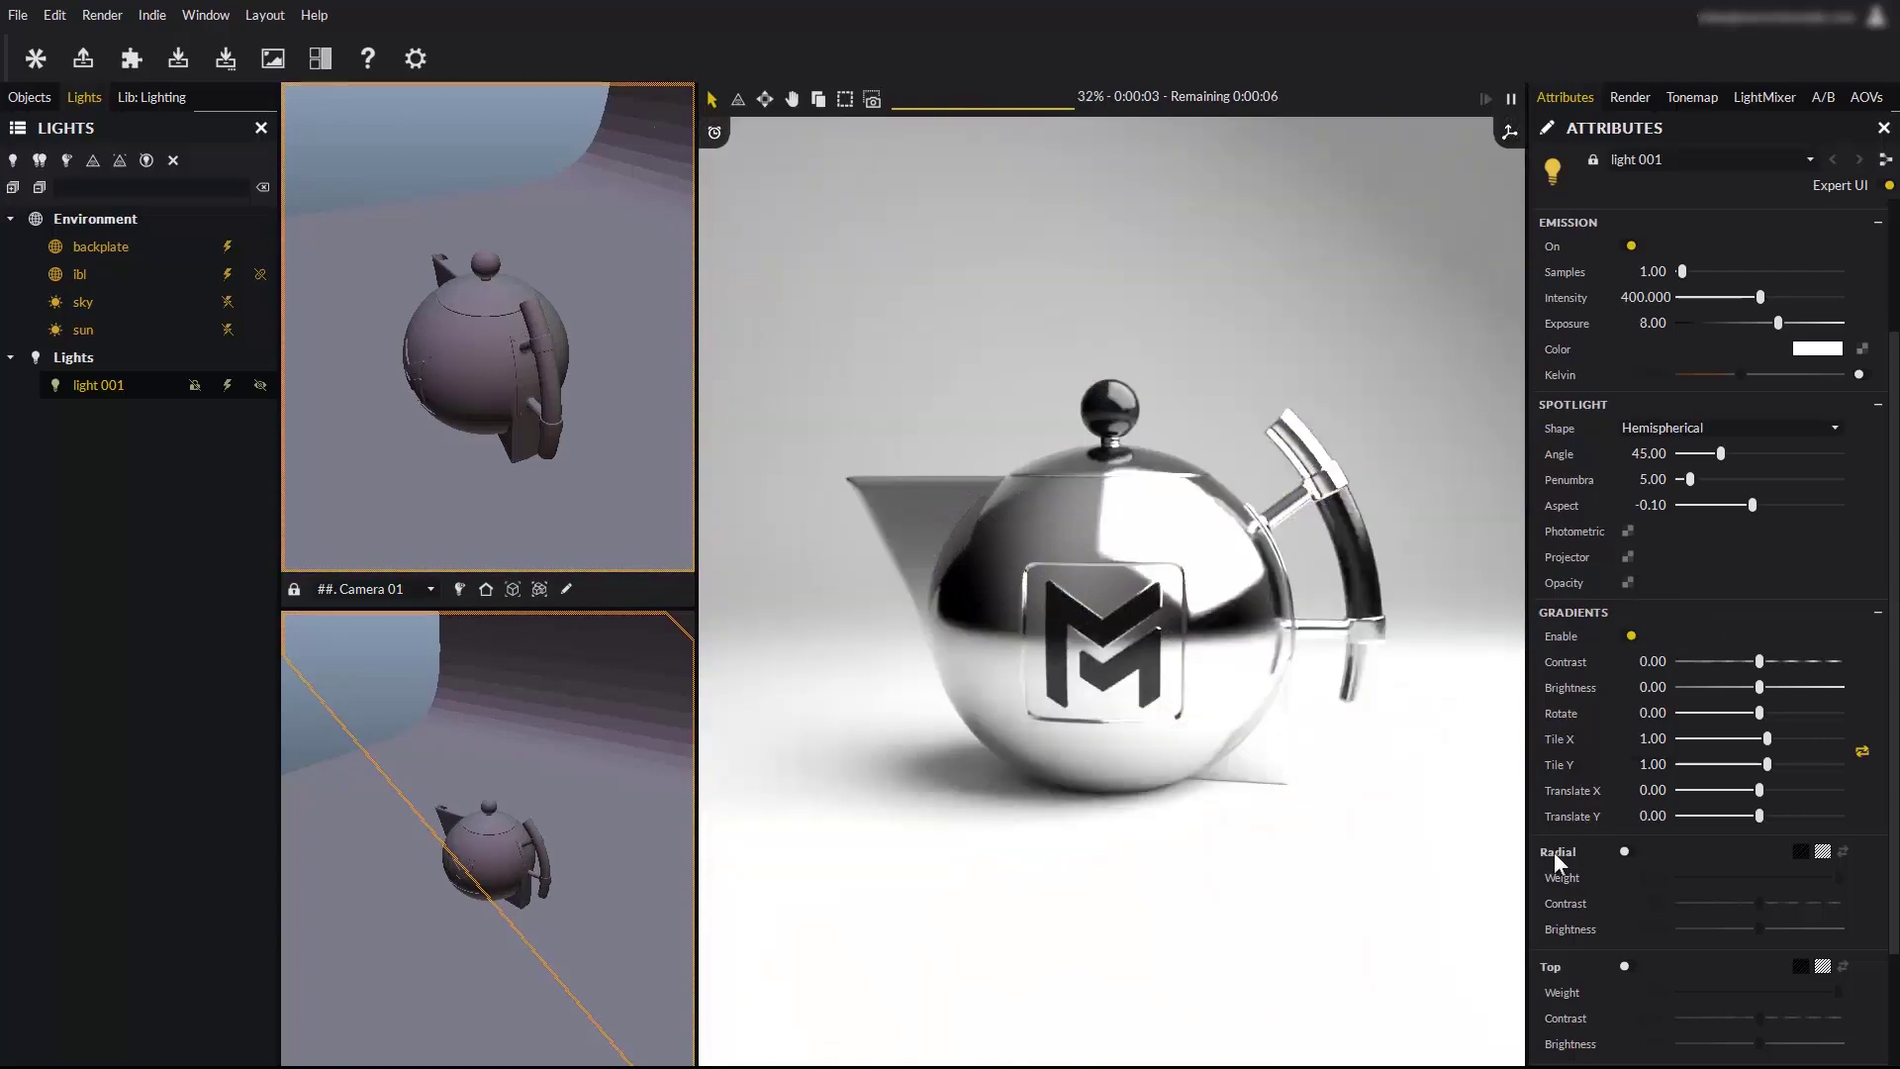
{"action": "left_click", "coordinate": [1627, 852]}
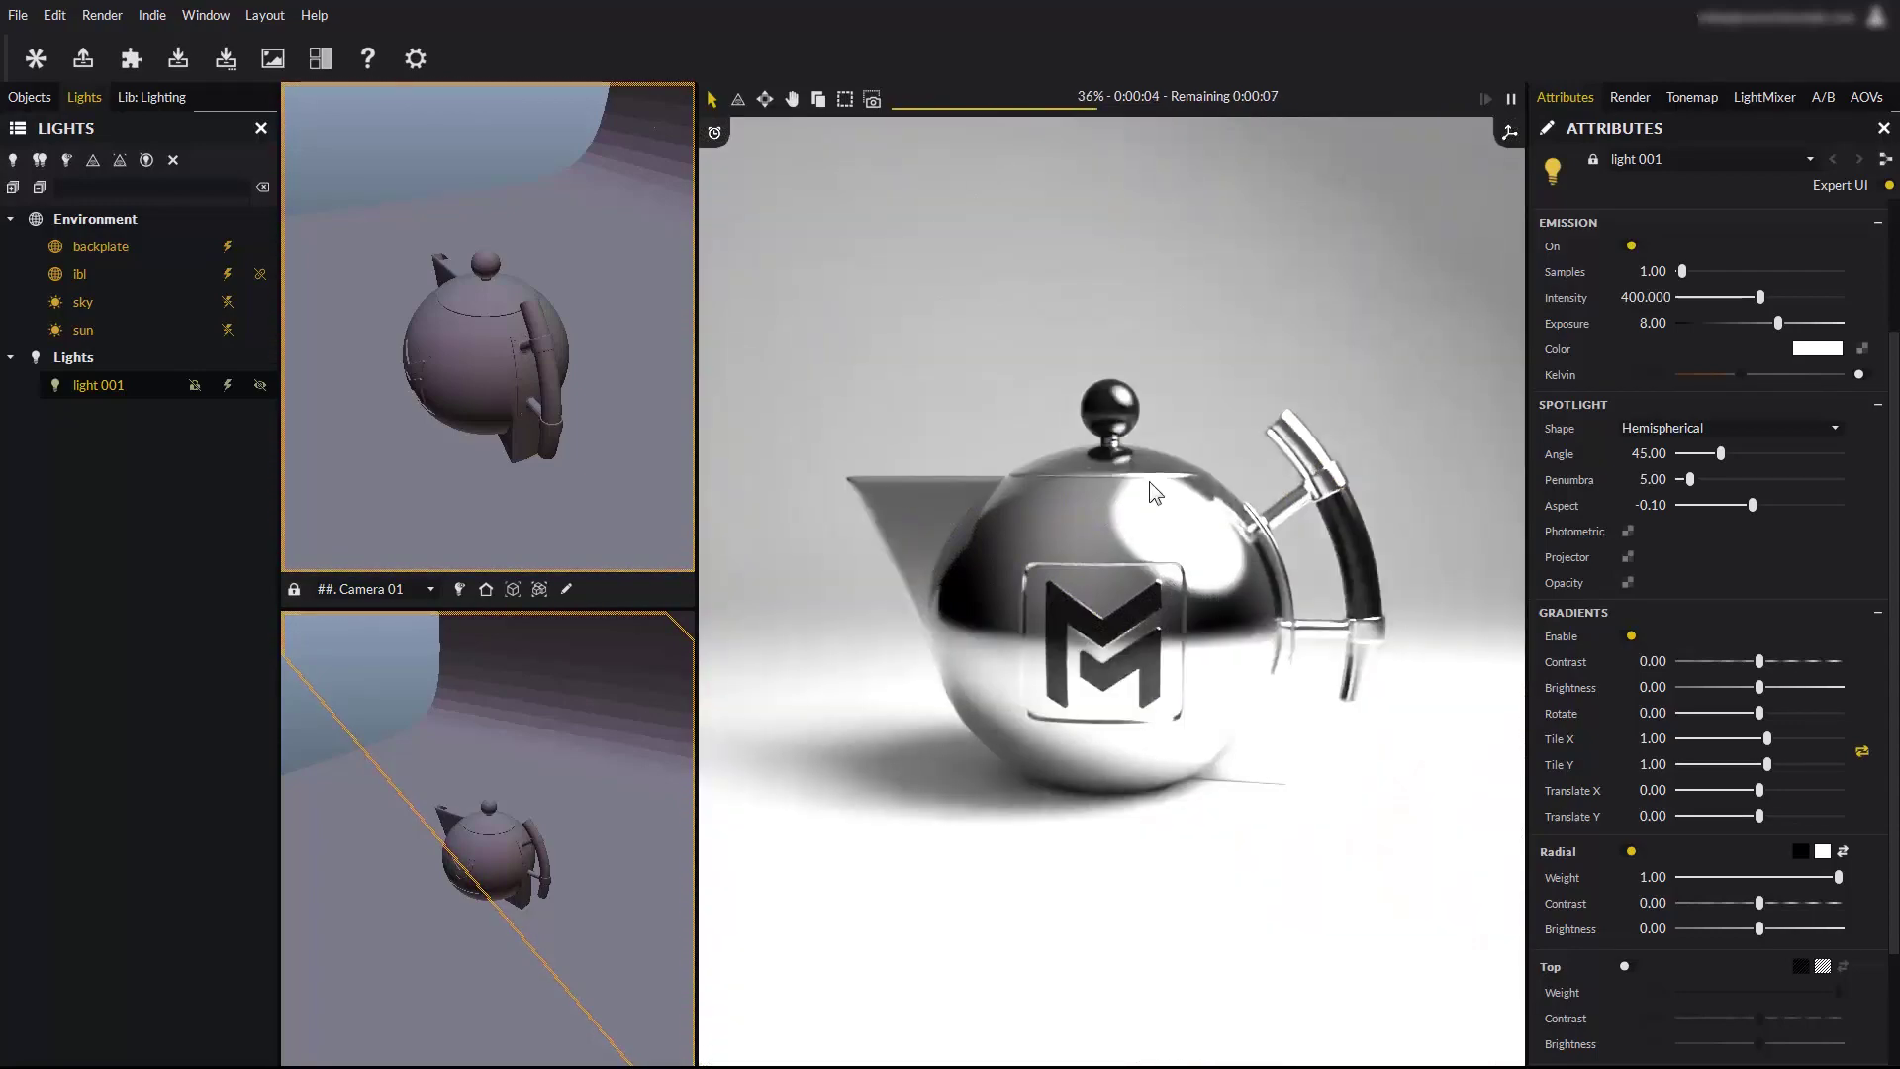
{"action": "left_click", "coordinate": [1628, 852]}
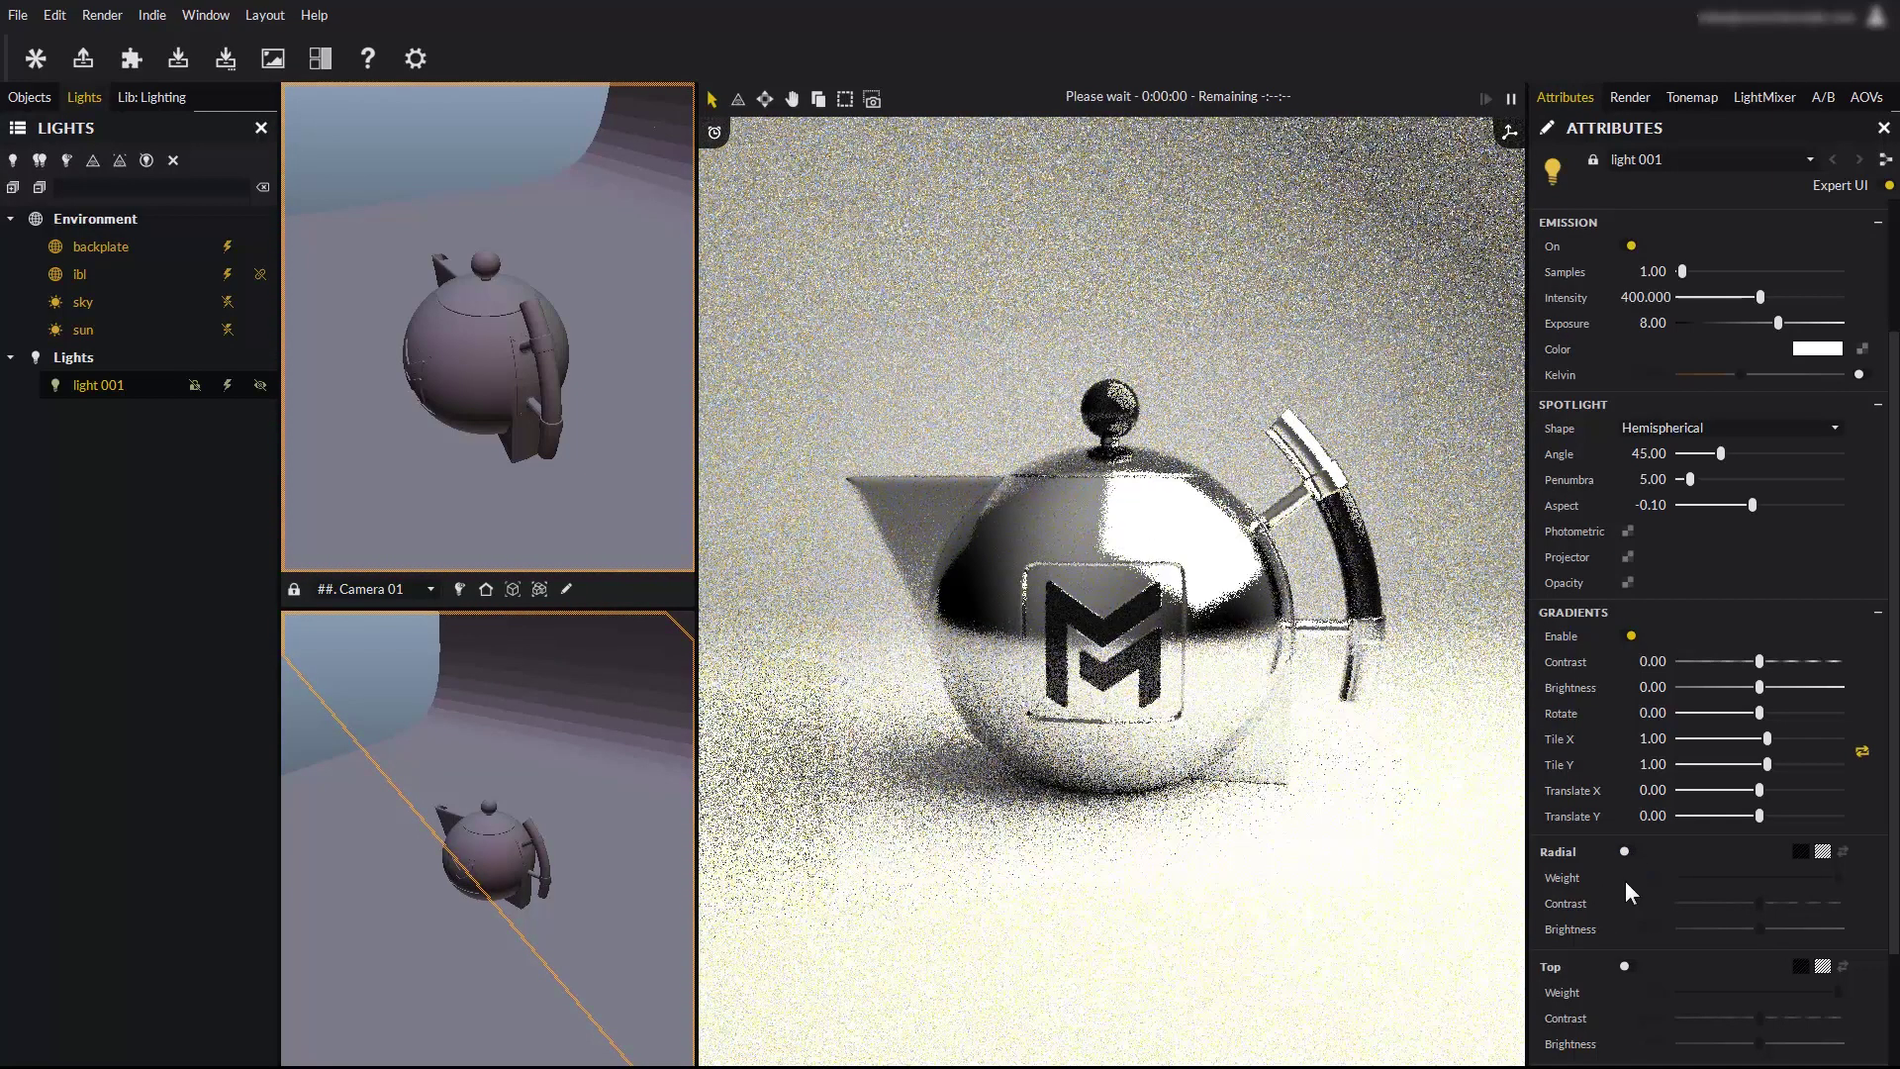
{"action": "left_click", "coordinate": [1624, 967]}
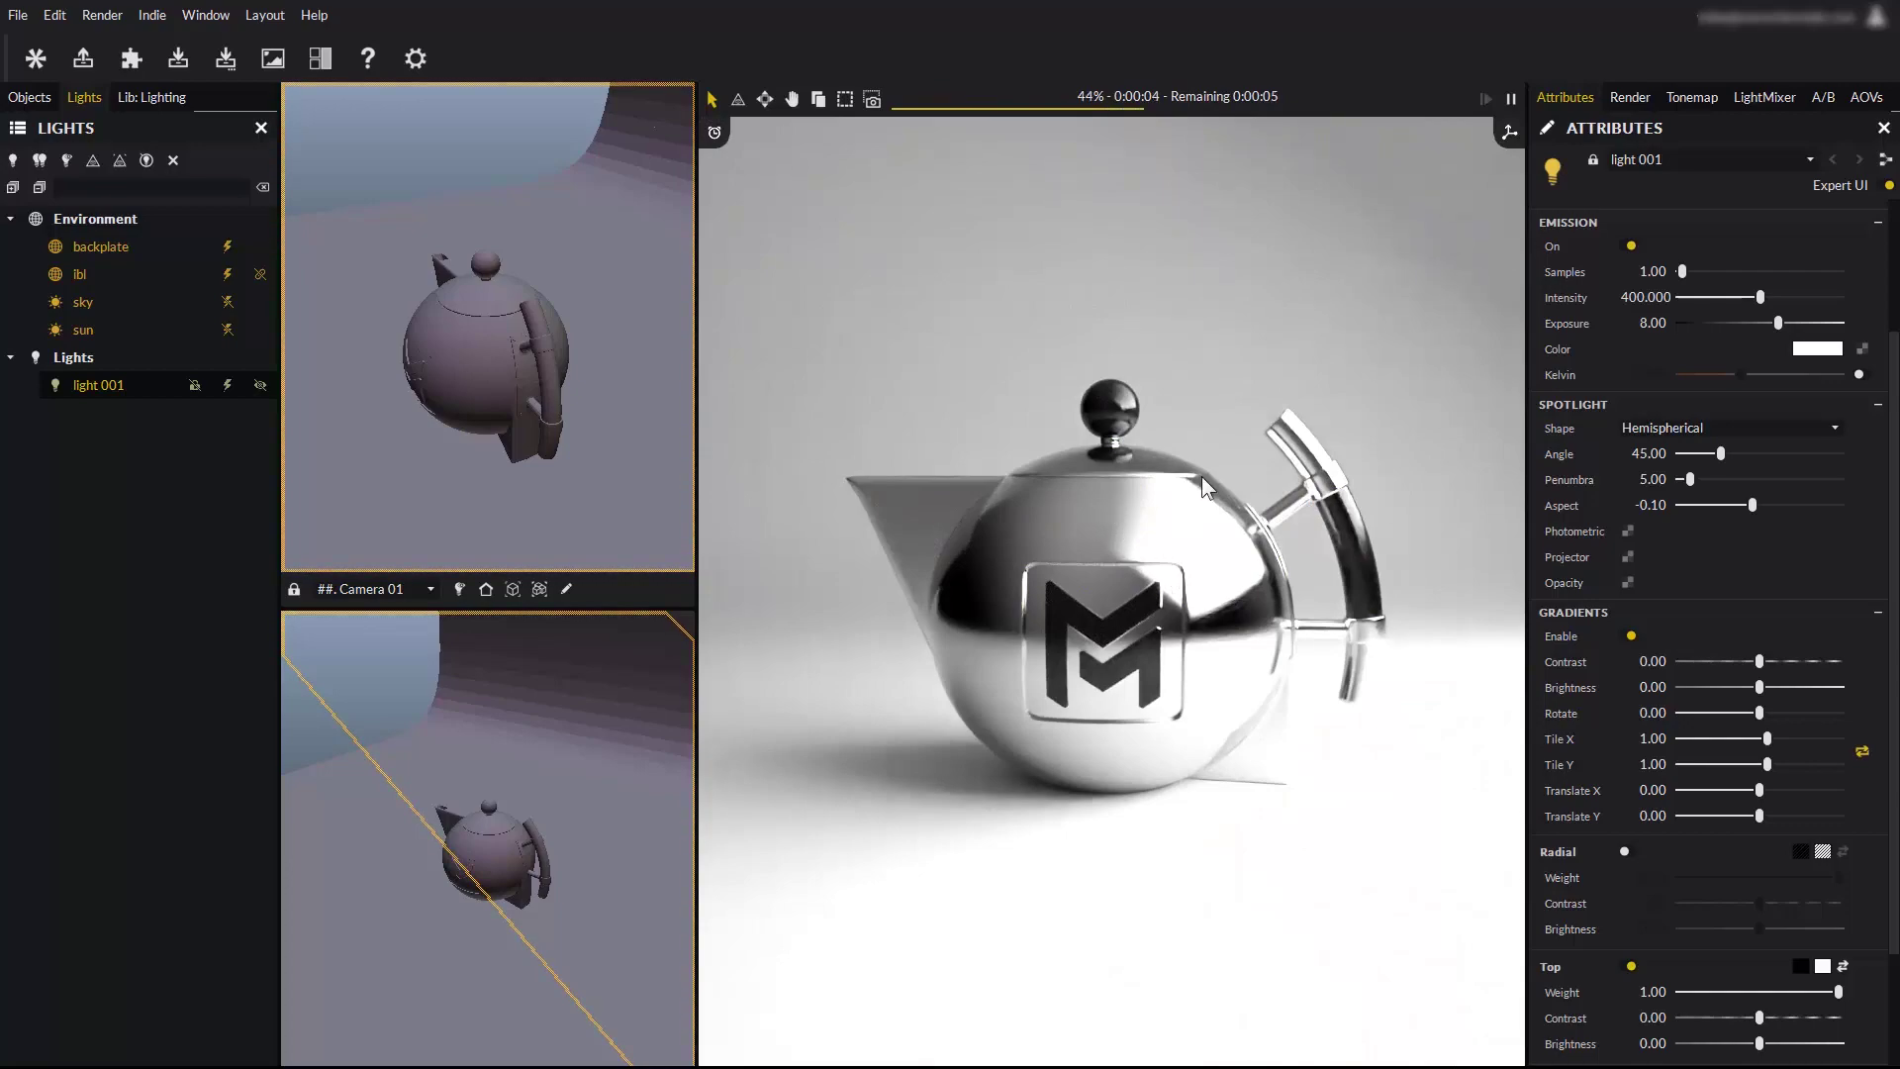
Lower light 001's Emission Intensity to 105.954 and enable the Bottom gradient at weight 1.00.
{"action": "left_click_drag", "start_coordinate": [1759, 297], "coordinate": [1742, 298]}
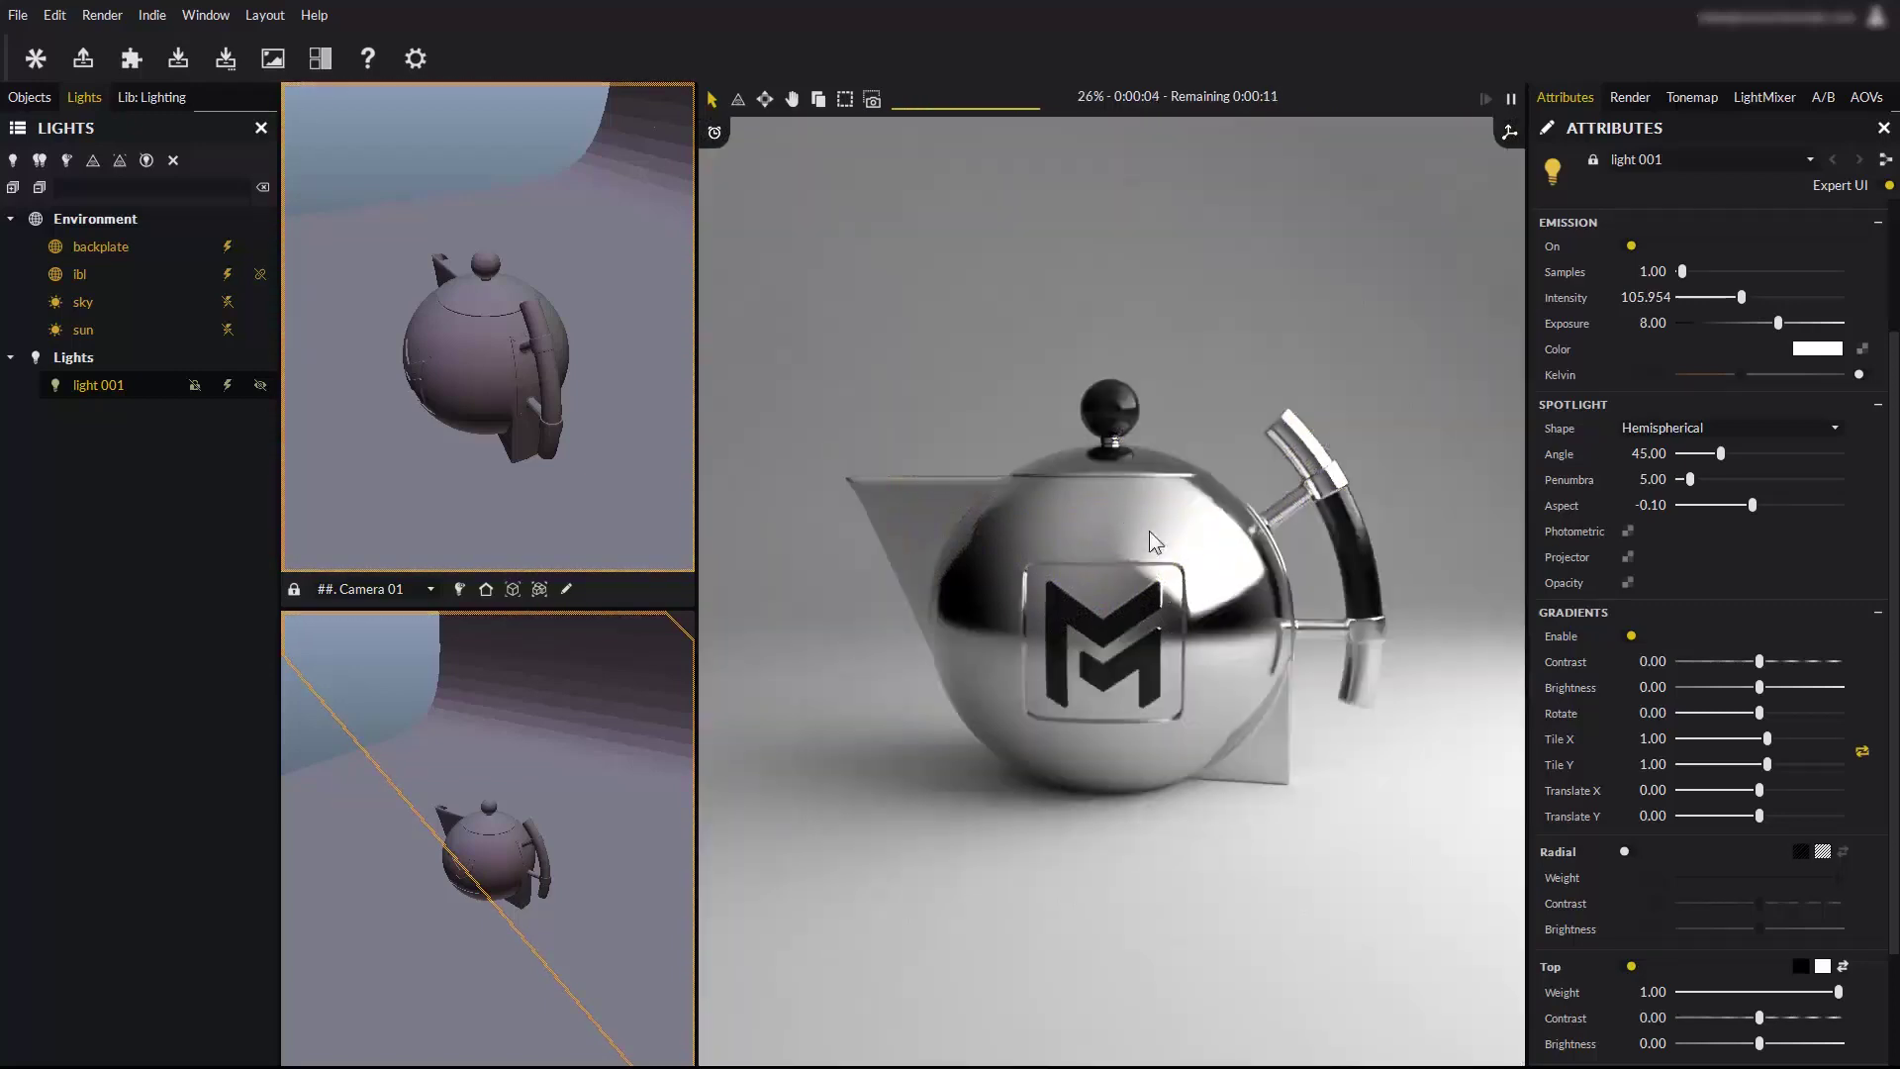
{"action": "scroll", "coordinate": [1888, 742], "scroll_direction": "down", "scroll_amount": 3}
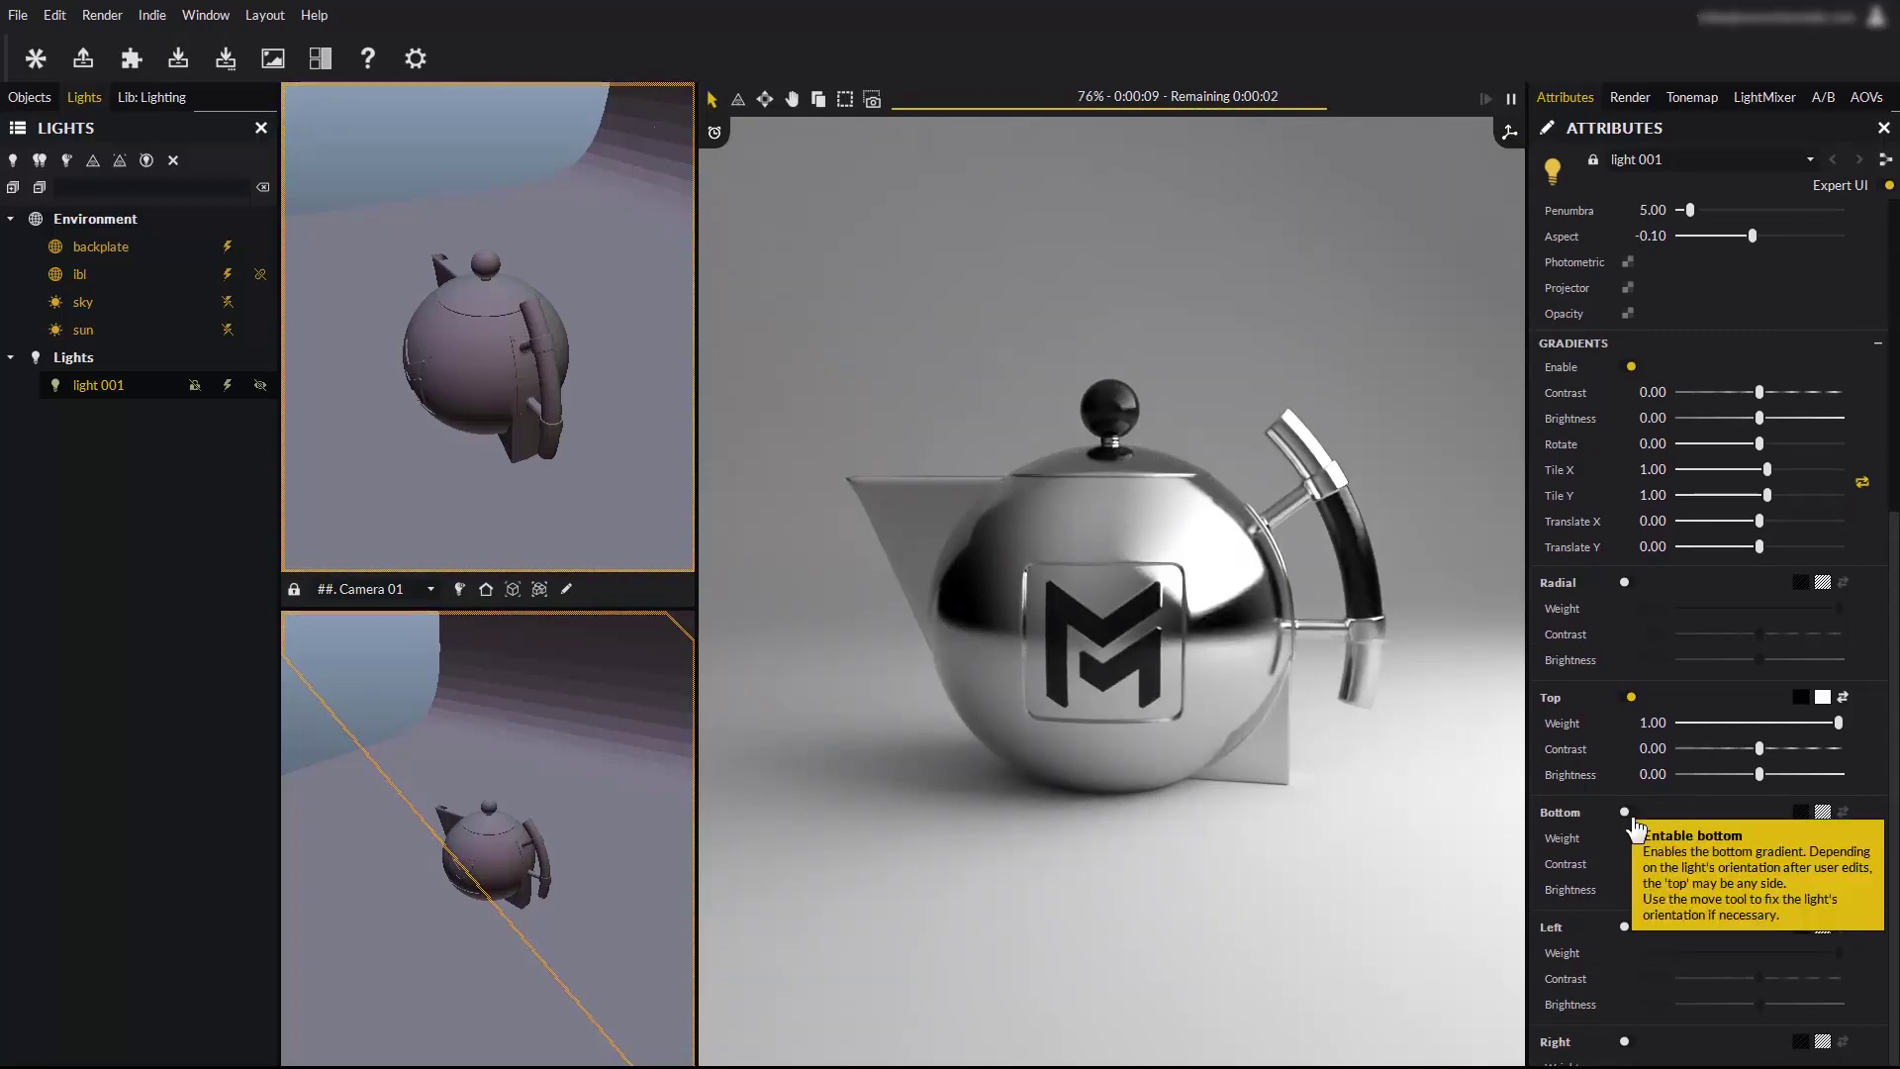
{"action": "left_click", "coordinate": [1626, 813]}
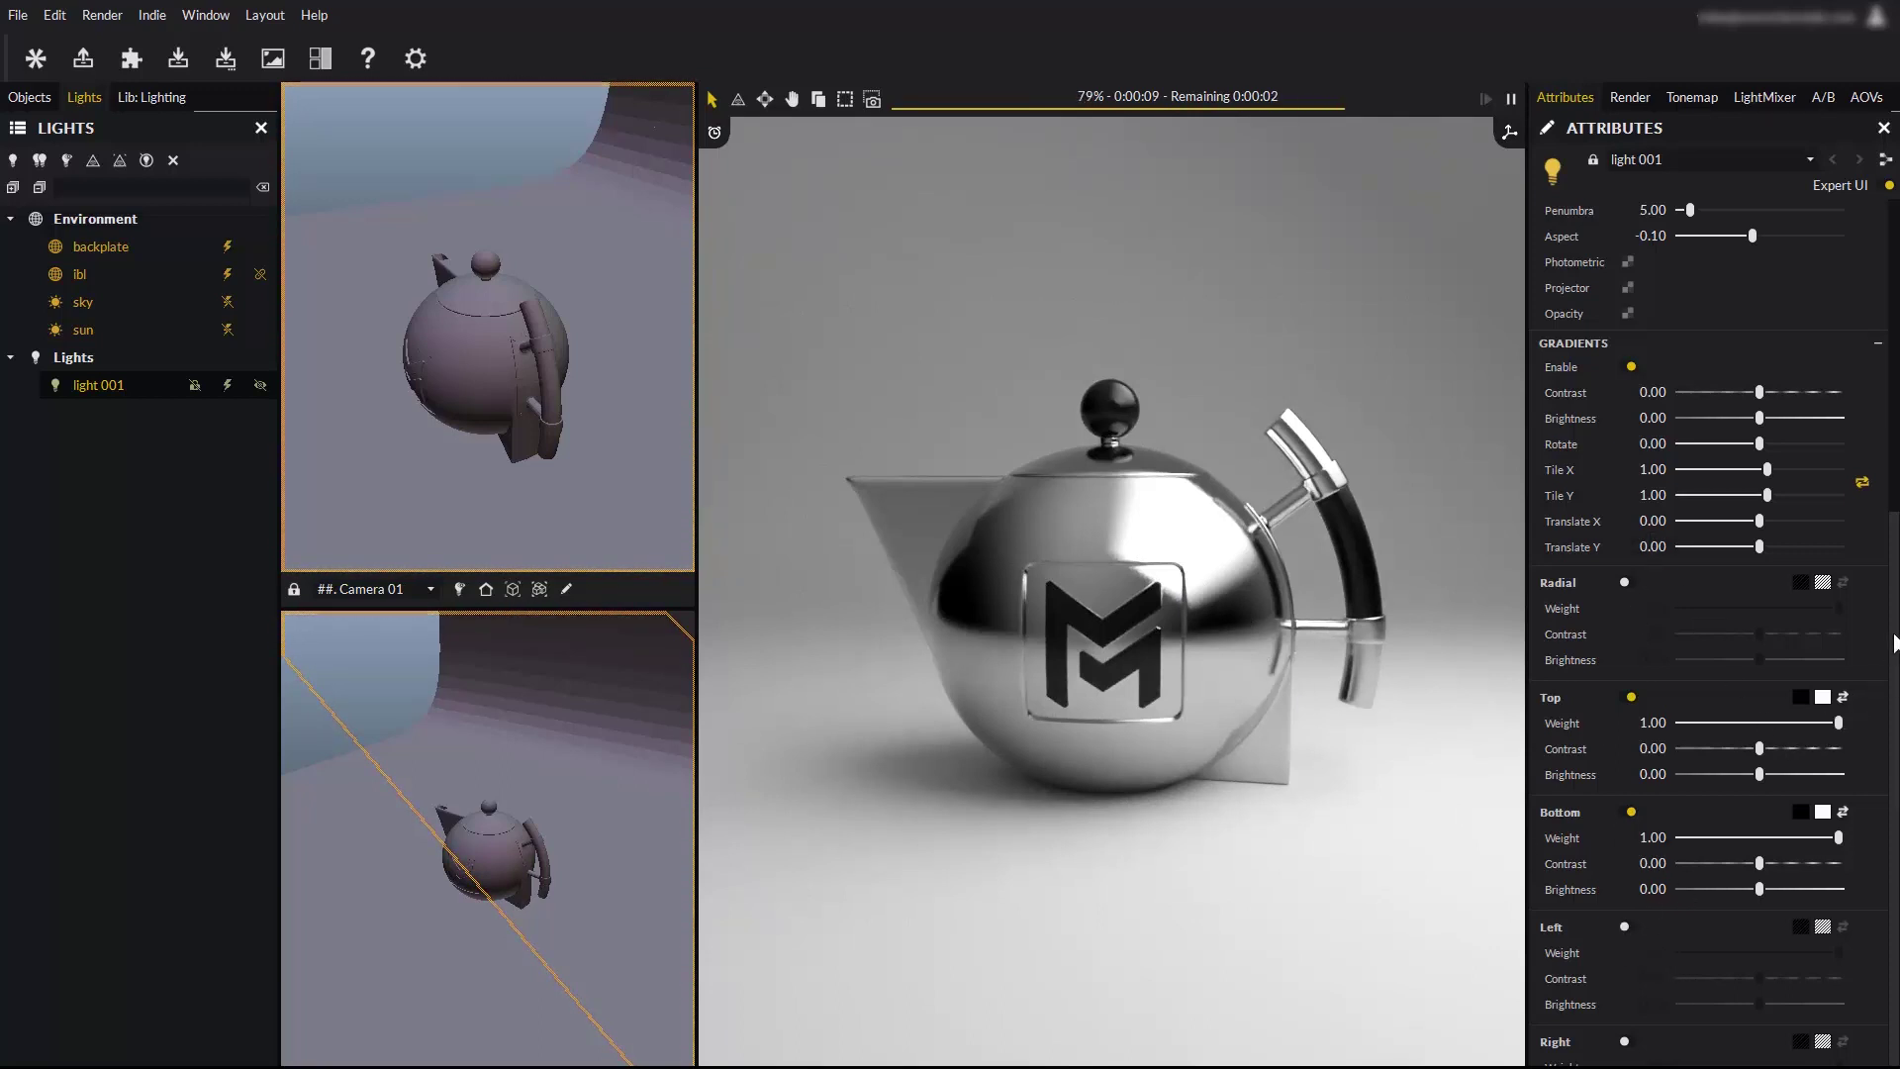
{"action": "scroll", "coordinate": [1715, 562], "scroll_direction": "up", "scroll_amount": 5}
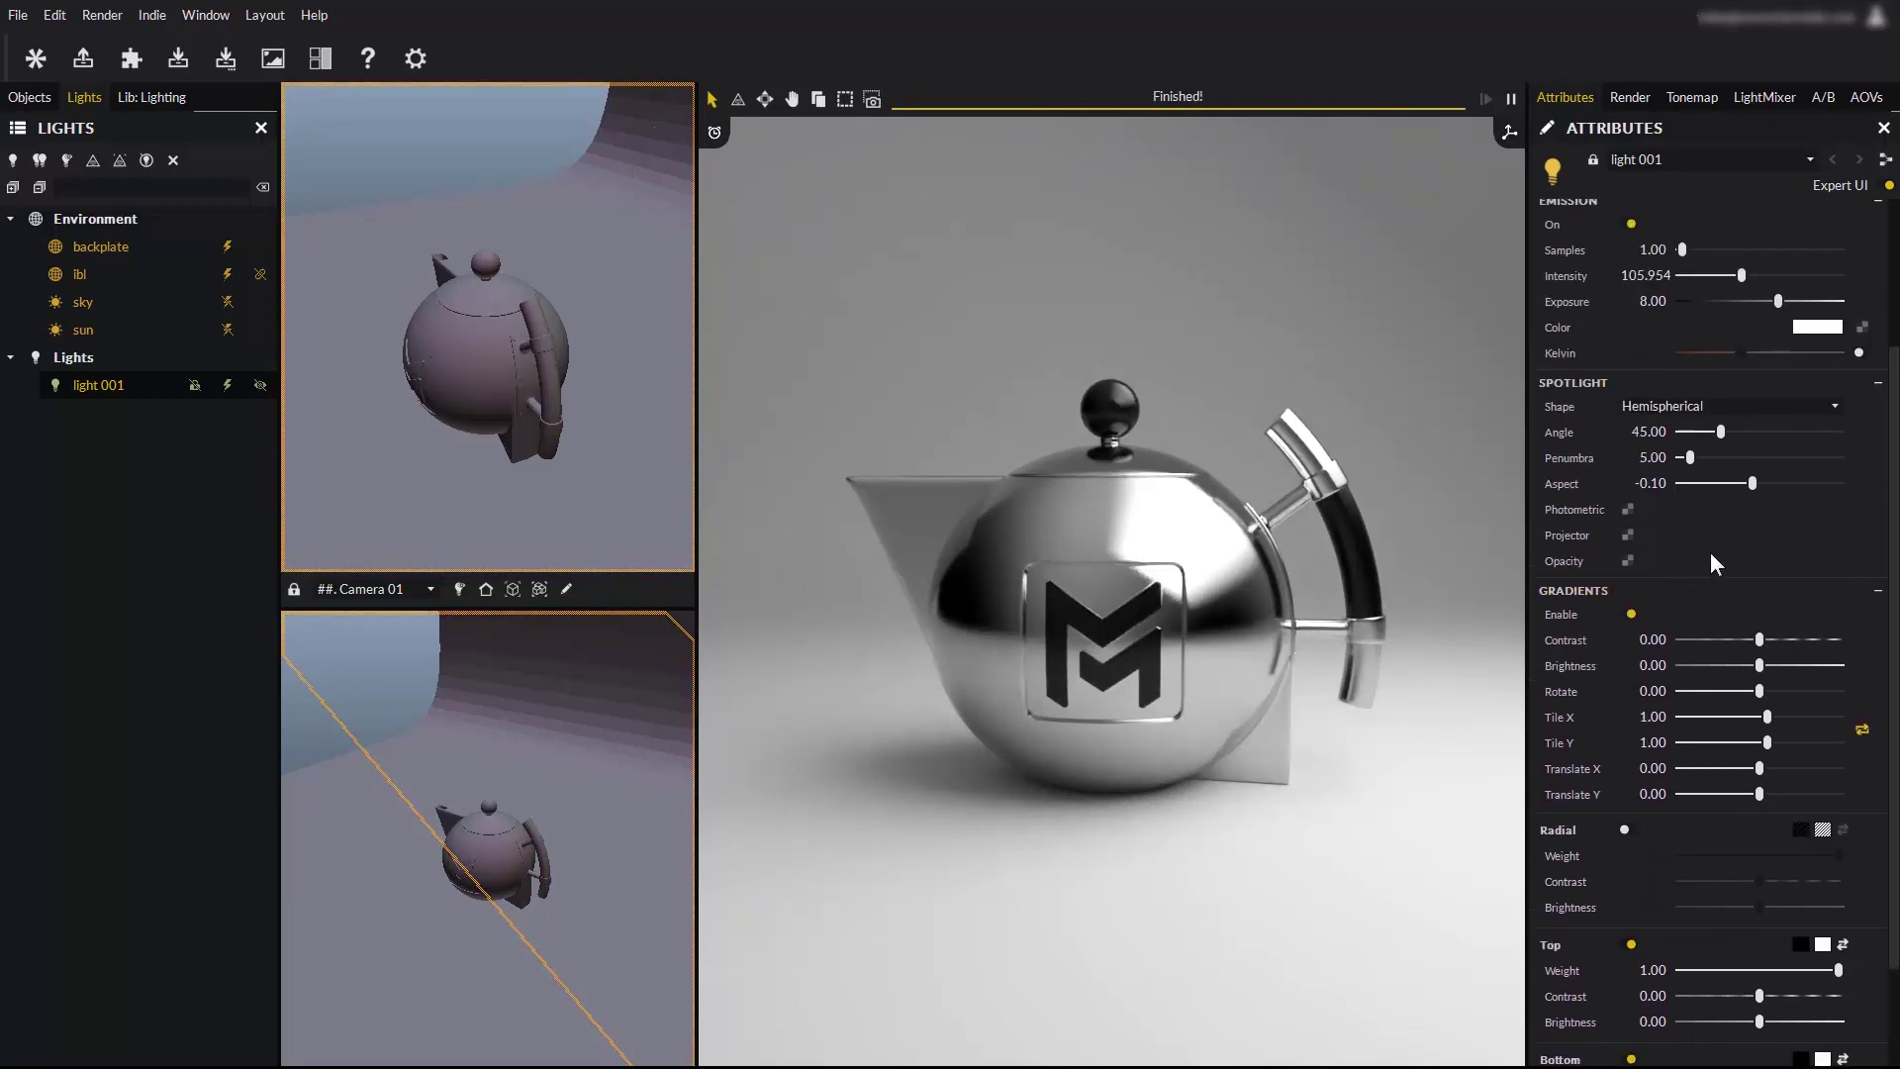